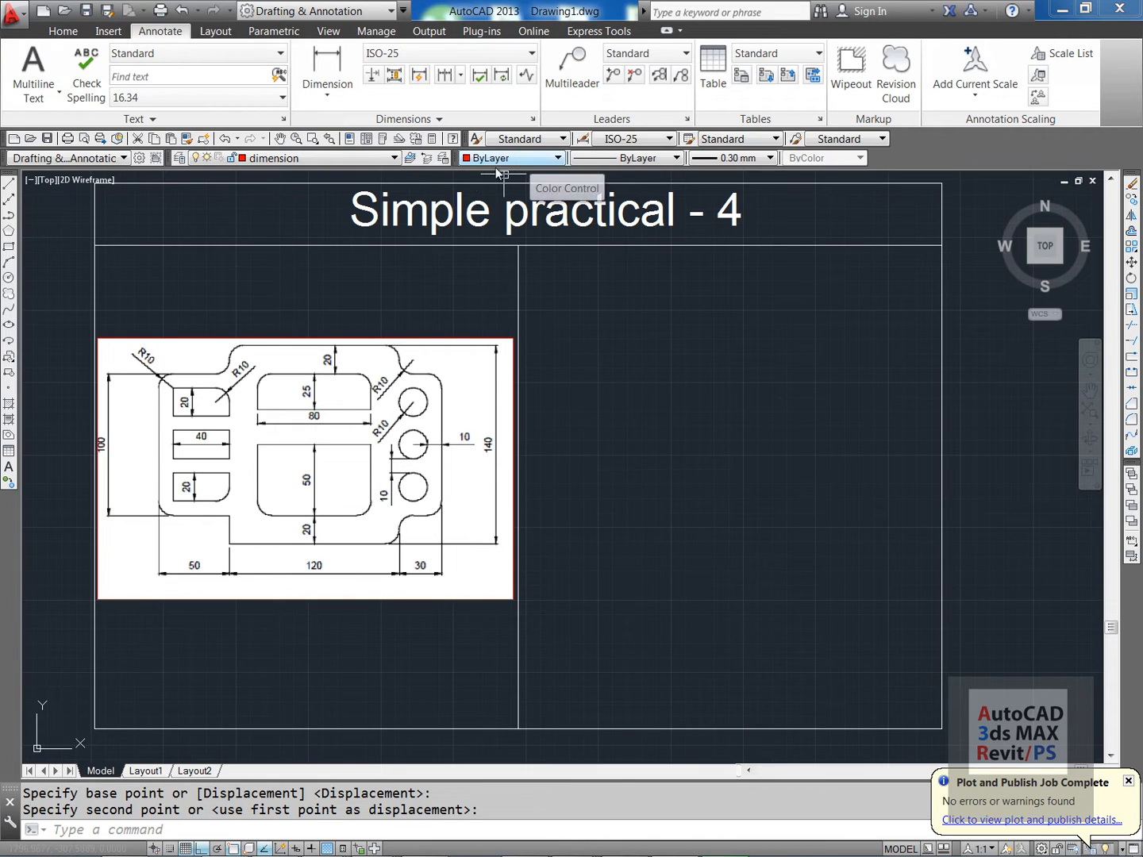
- Change the color of the drawing layer to white
{"action": "left_click", "coordinate": [63, 31]}
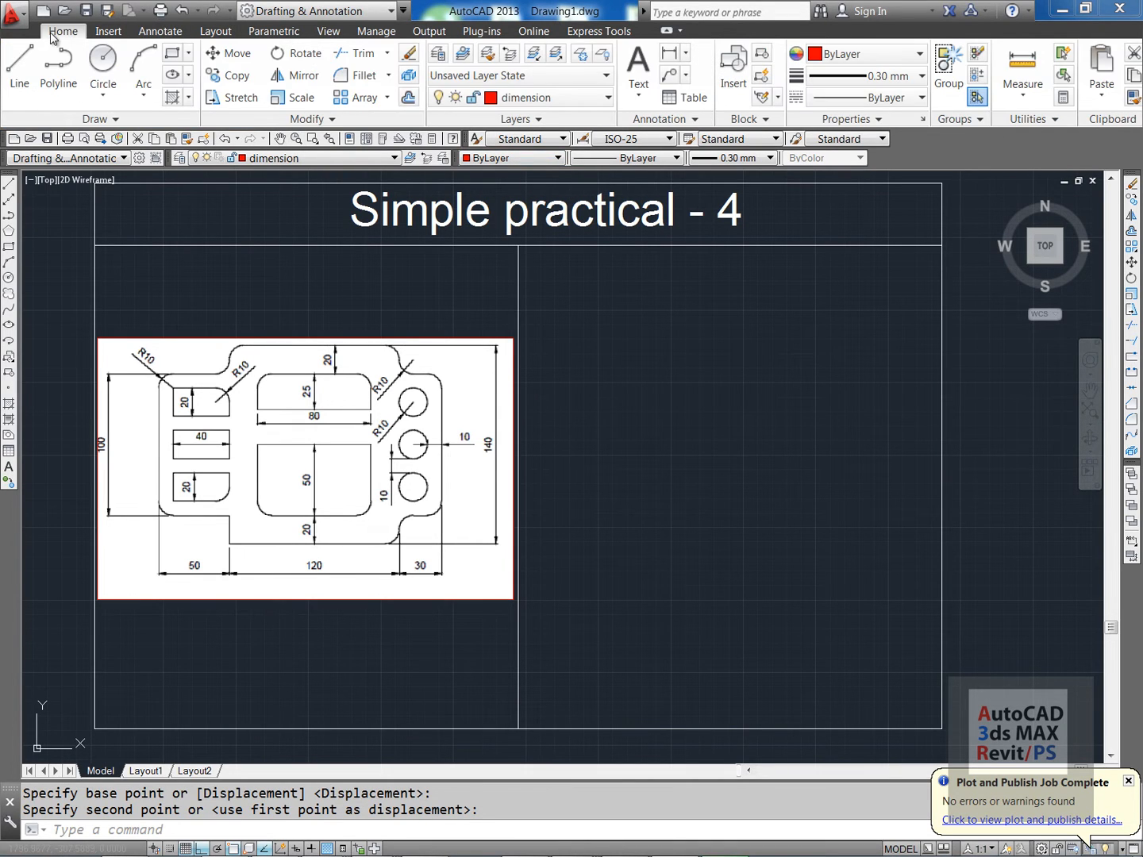
{"action": "left_click", "coordinate": [589, 101]}
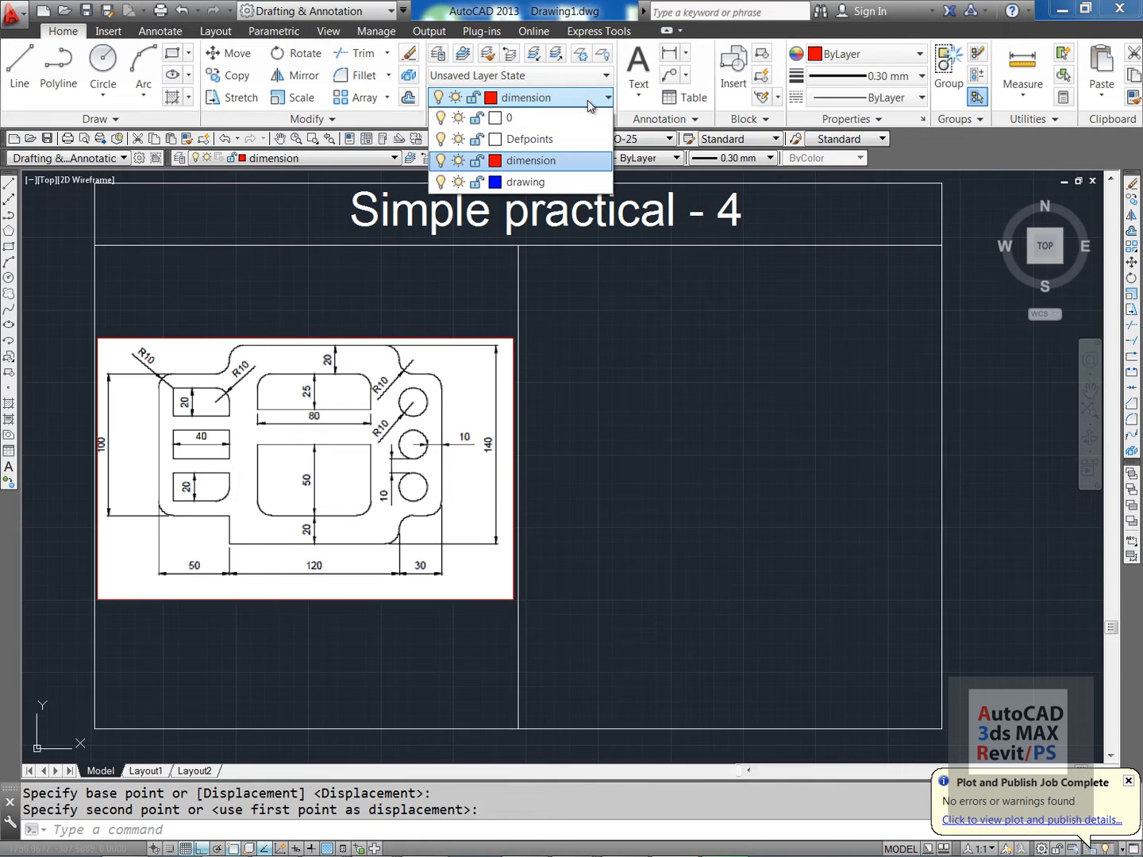
{"action": "left_click", "coordinate": [495, 182]}
{"action": "left_click", "coordinate": [453, 427]}
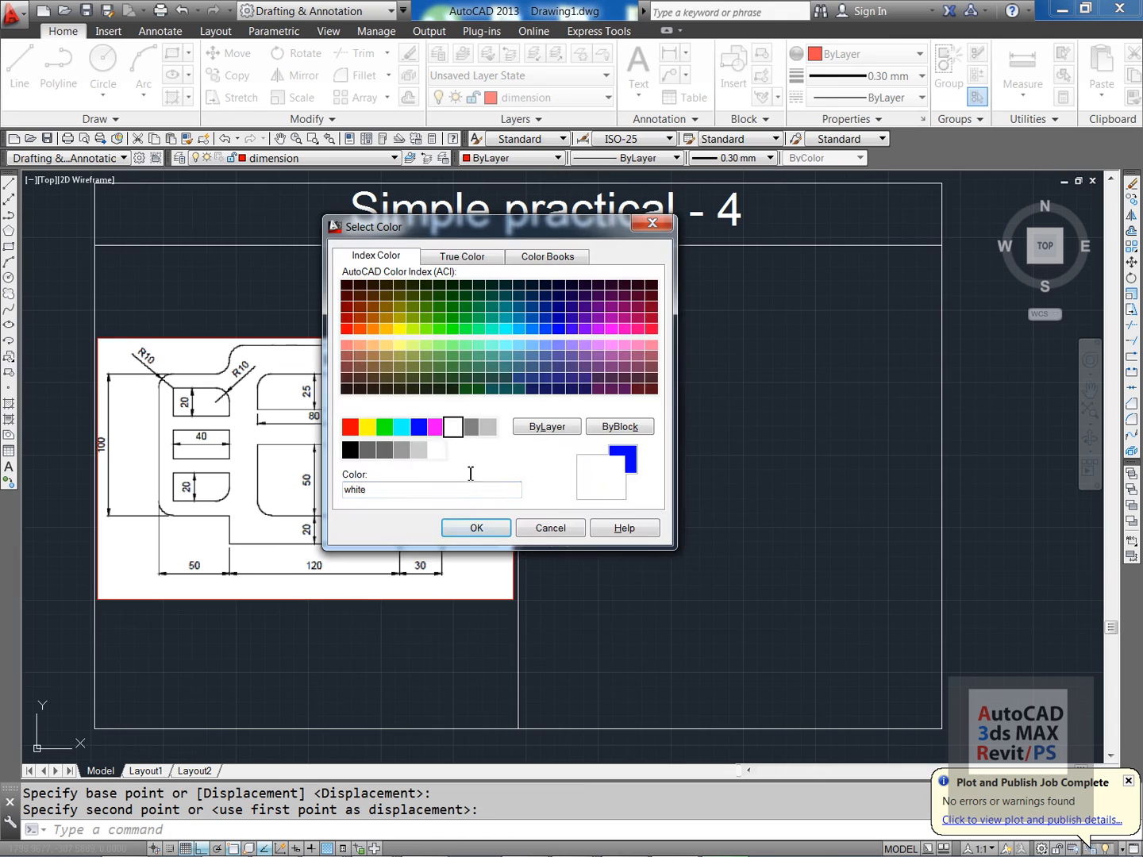
{"action": "left_click", "coordinate": [477, 528]}
- Change the color of the dimension layer to yellow
{"action": "left_click", "coordinate": [572, 98]}
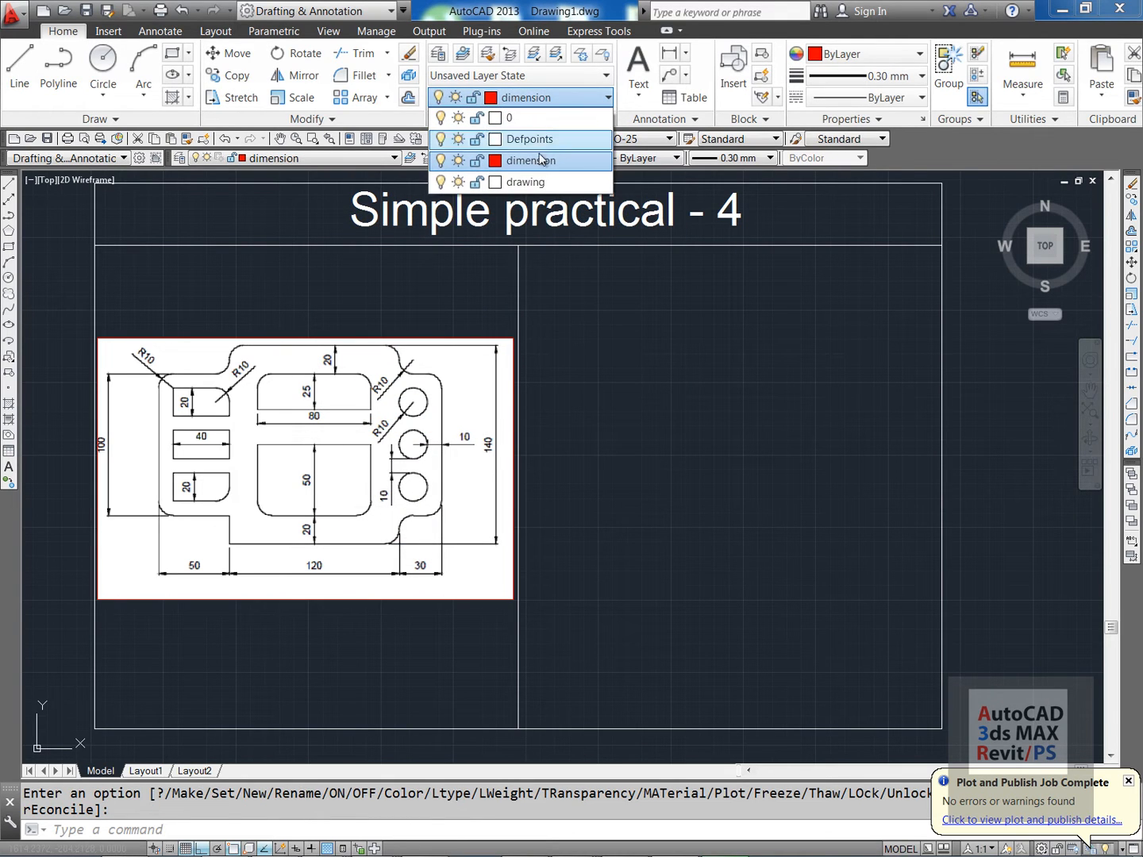
{"action": "left_click", "coordinate": [495, 161]}
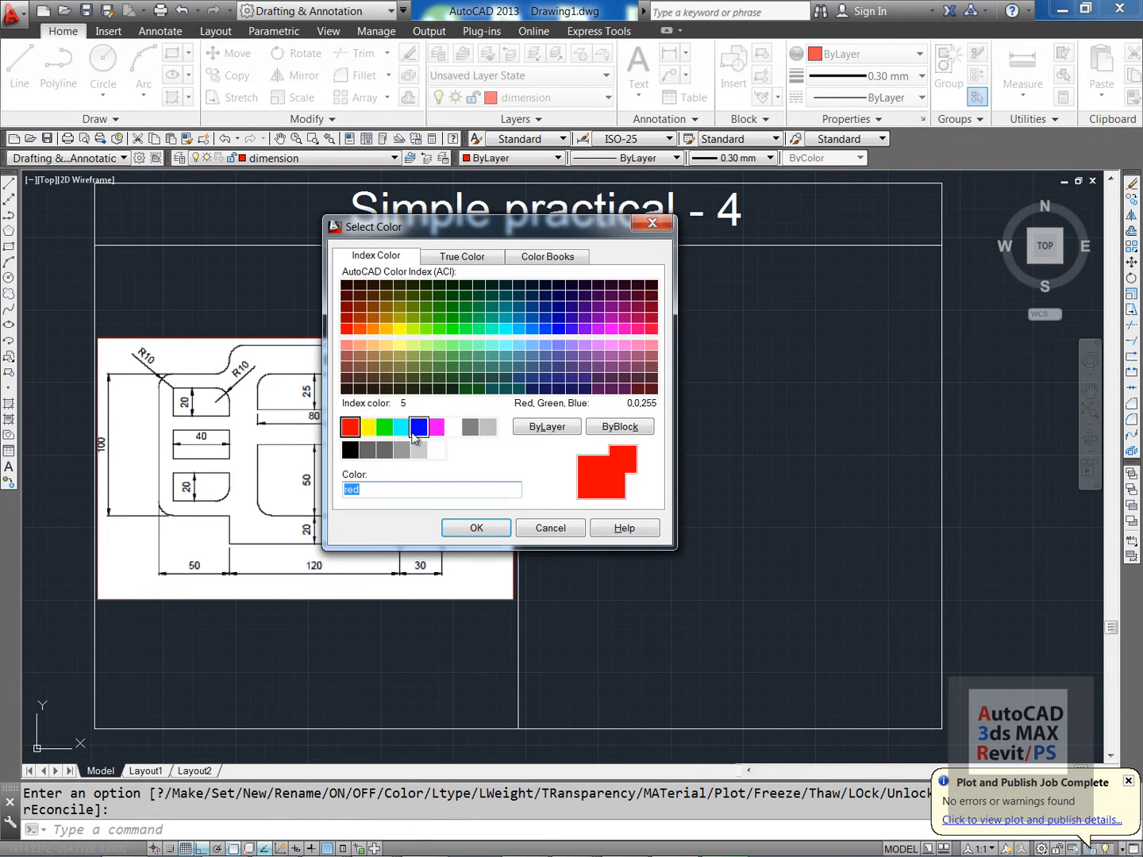
{"action": "left_click", "coordinate": [367, 427]}
{"action": "left_click", "coordinate": [475, 528]}
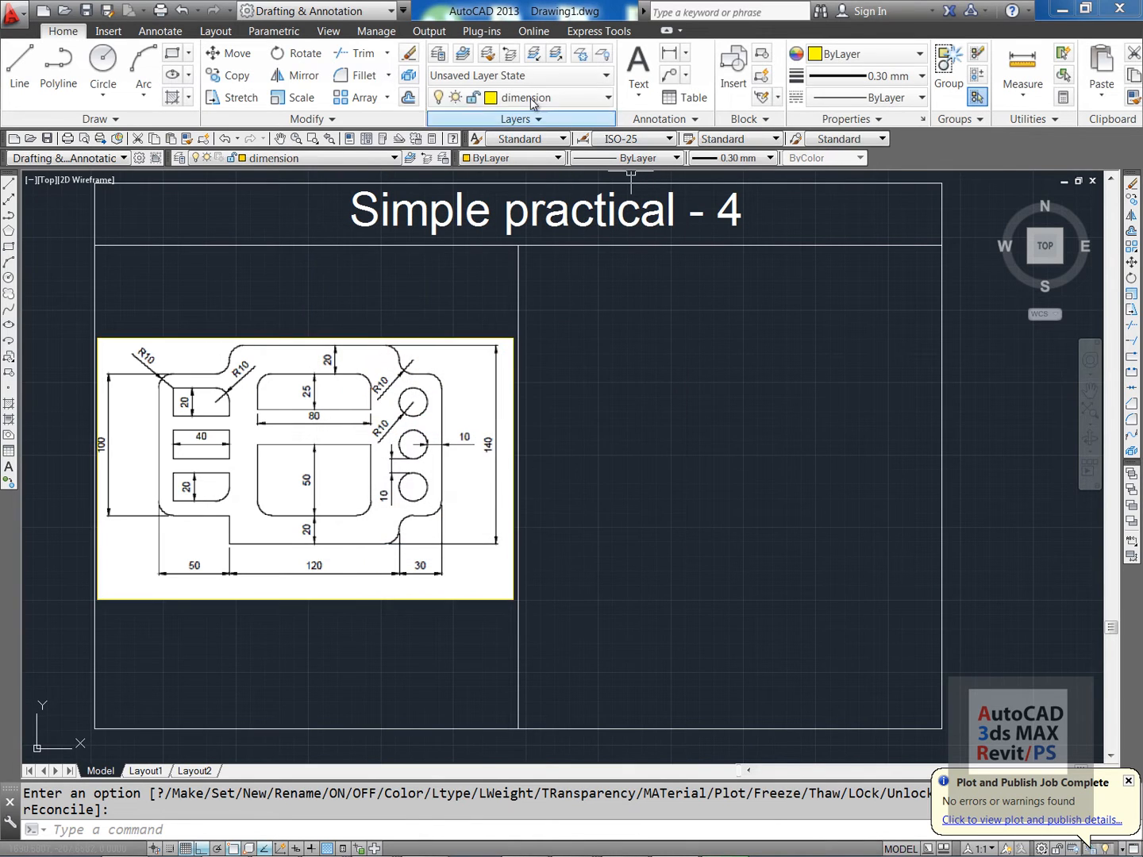
- Review the drawing's layers and their properties in the layer list and the Layer Properties Manager
{"action": "left_click", "coordinate": [552, 100]}
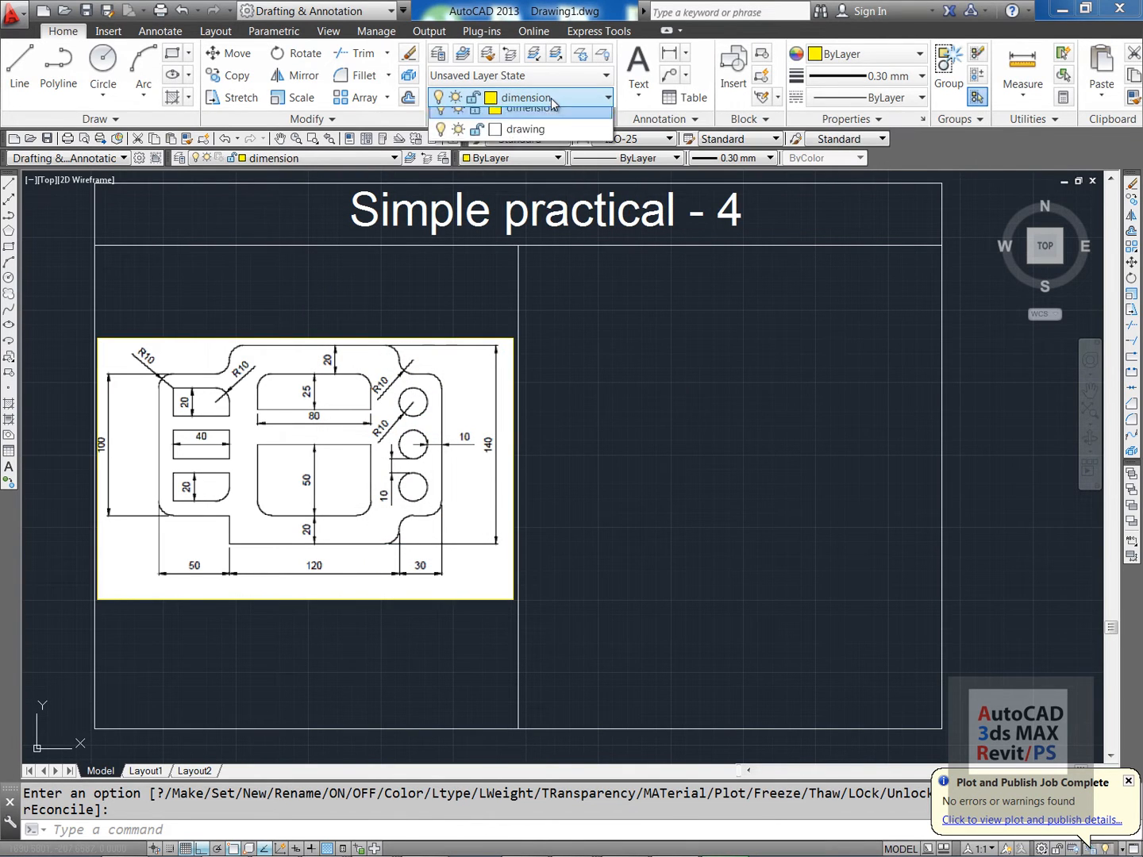
{"action": "left_click", "coordinate": [564, 92]}
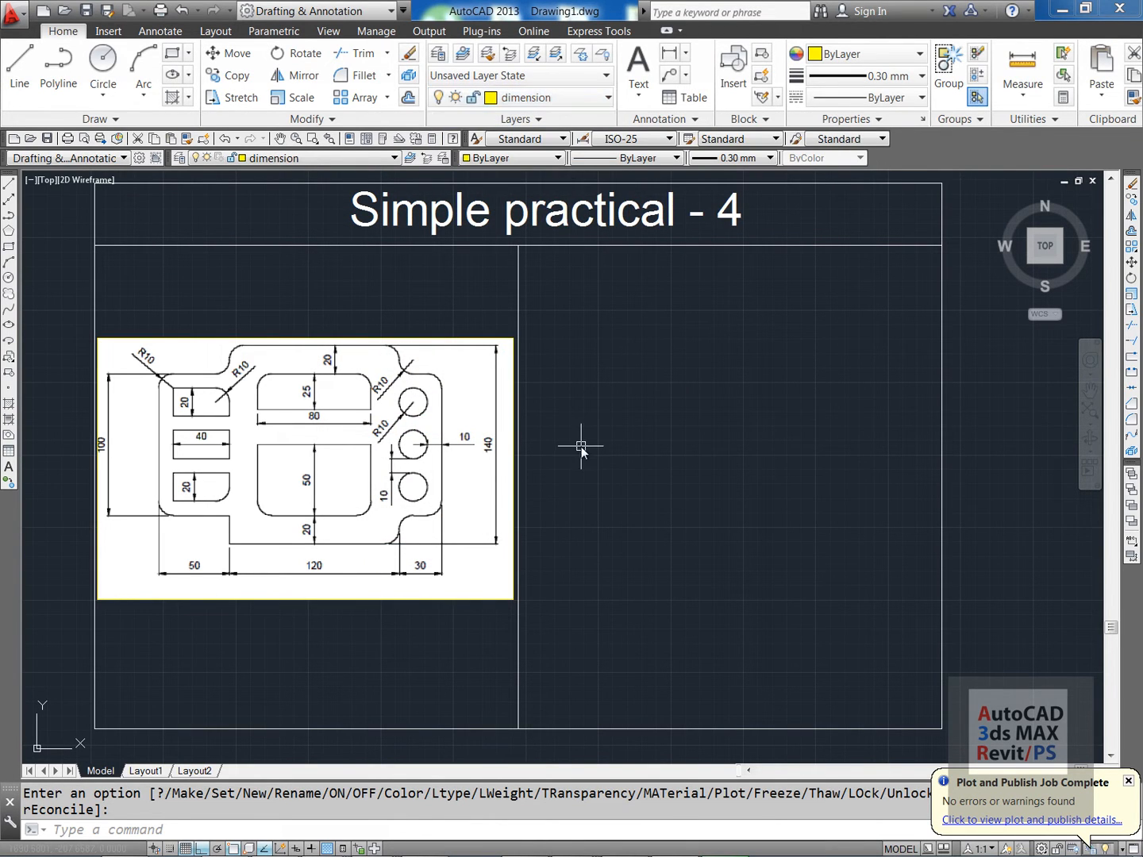
{"action": "type", "text": "1"}
{"action": "key", "text": "BackSpace"}
{"action": "type", "text": "LA"}
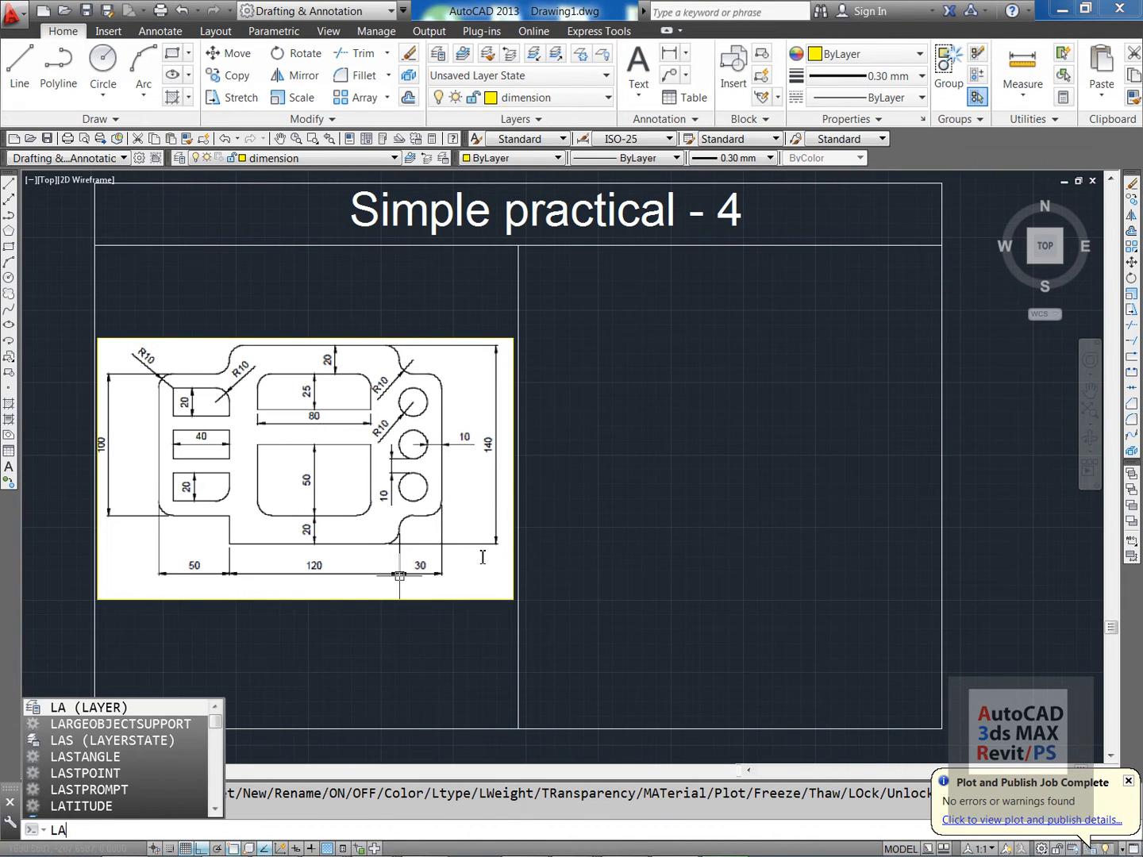
{"action": "key", "text": "Return"}
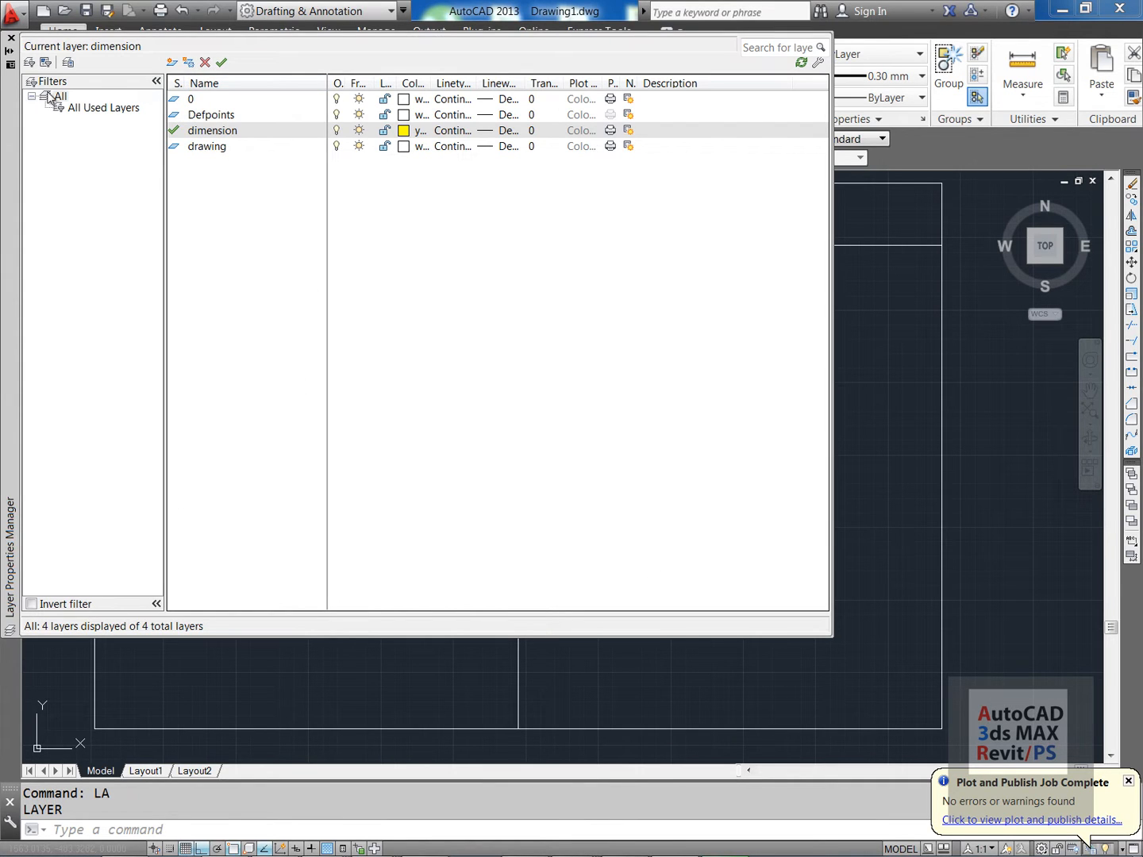
{"action": "left_click", "coordinate": [11, 39]}
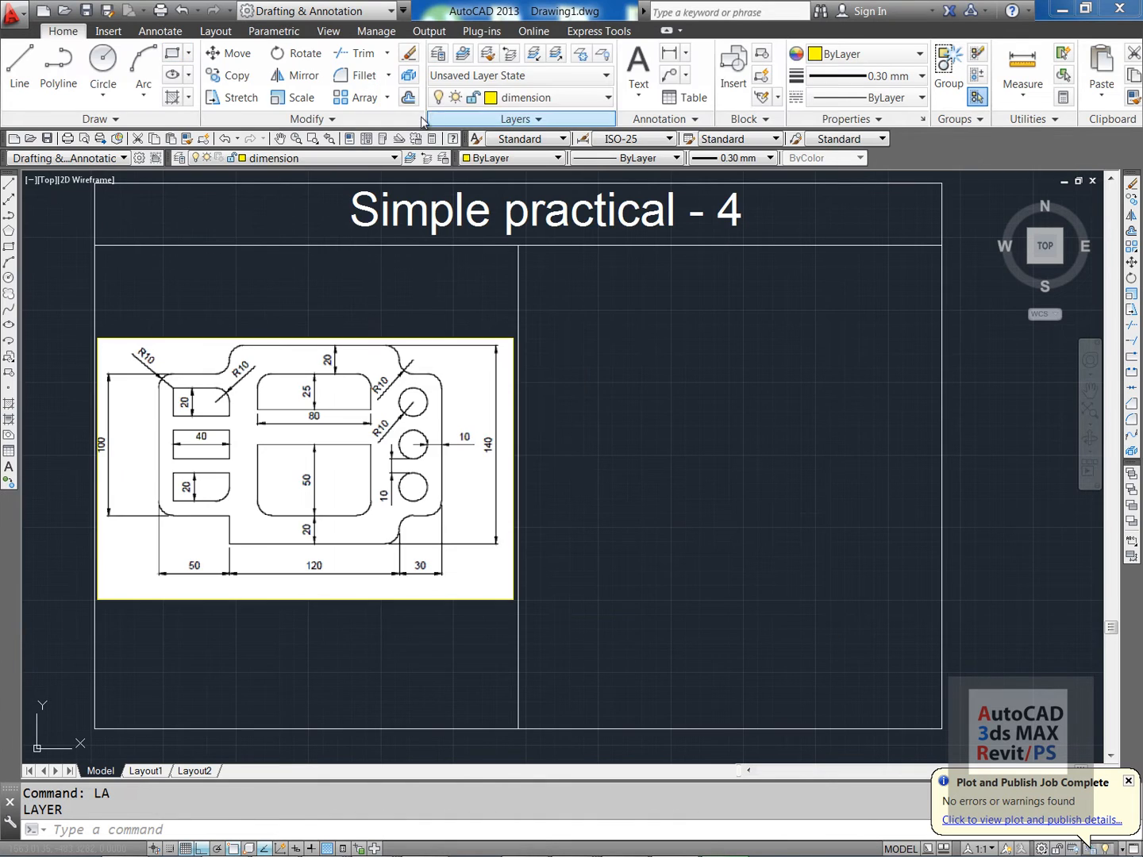
{"action": "left_click", "coordinate": [547, 97]}
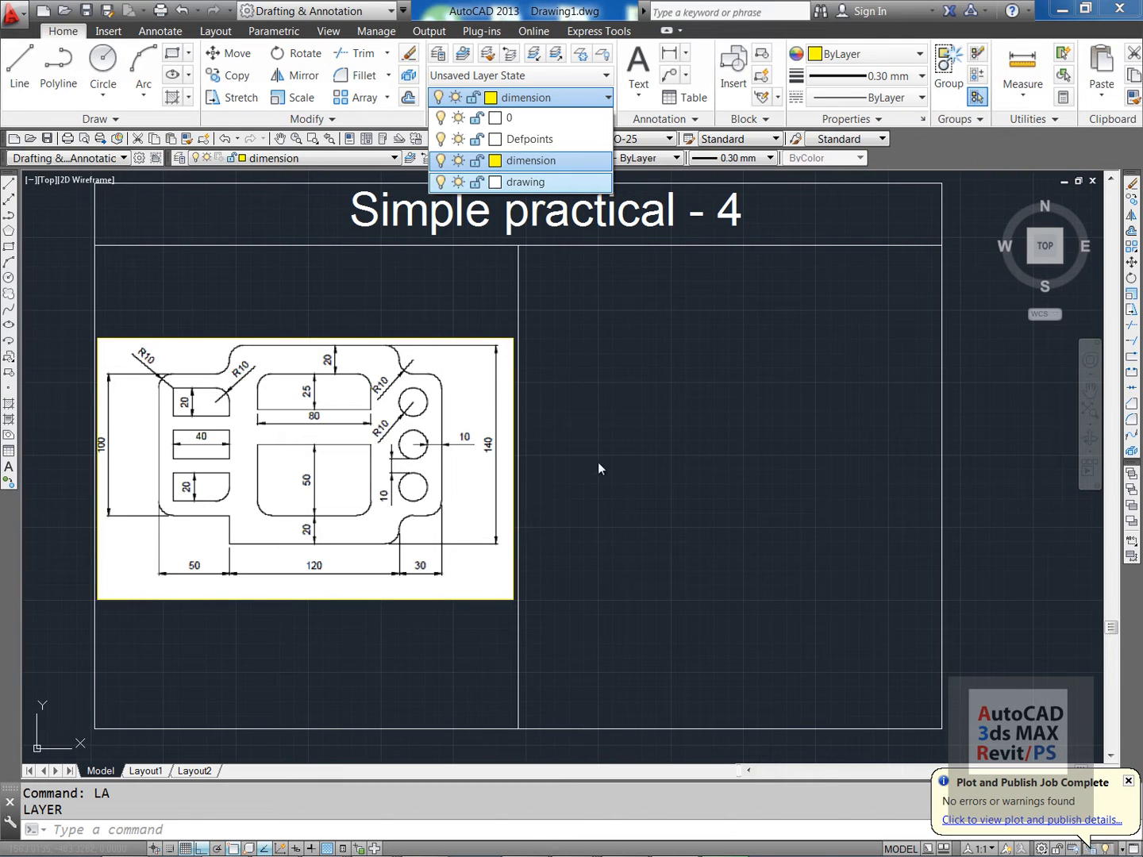
{"action": "key", "text": "Escape"}
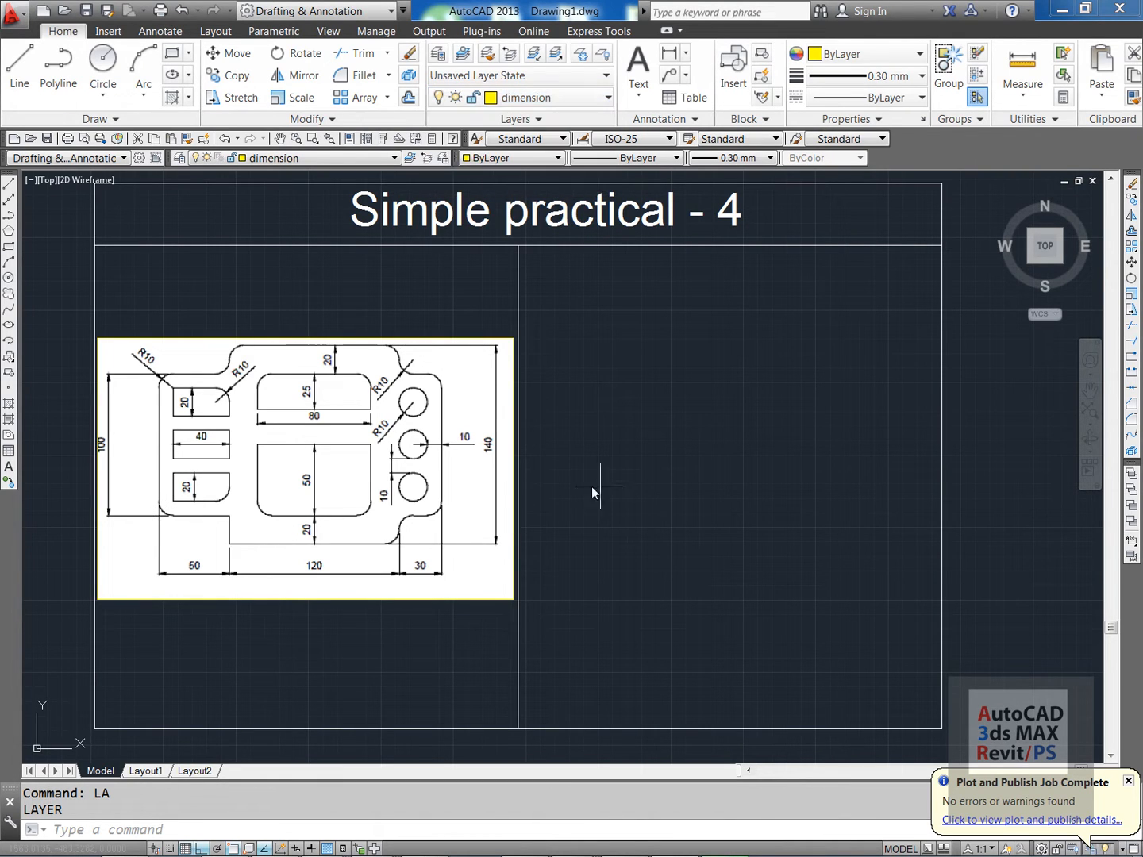
{"action": "key", "text": "Escape"}
{"action": "type", "text": "l"}
{"action": "key", "text": "Return"}
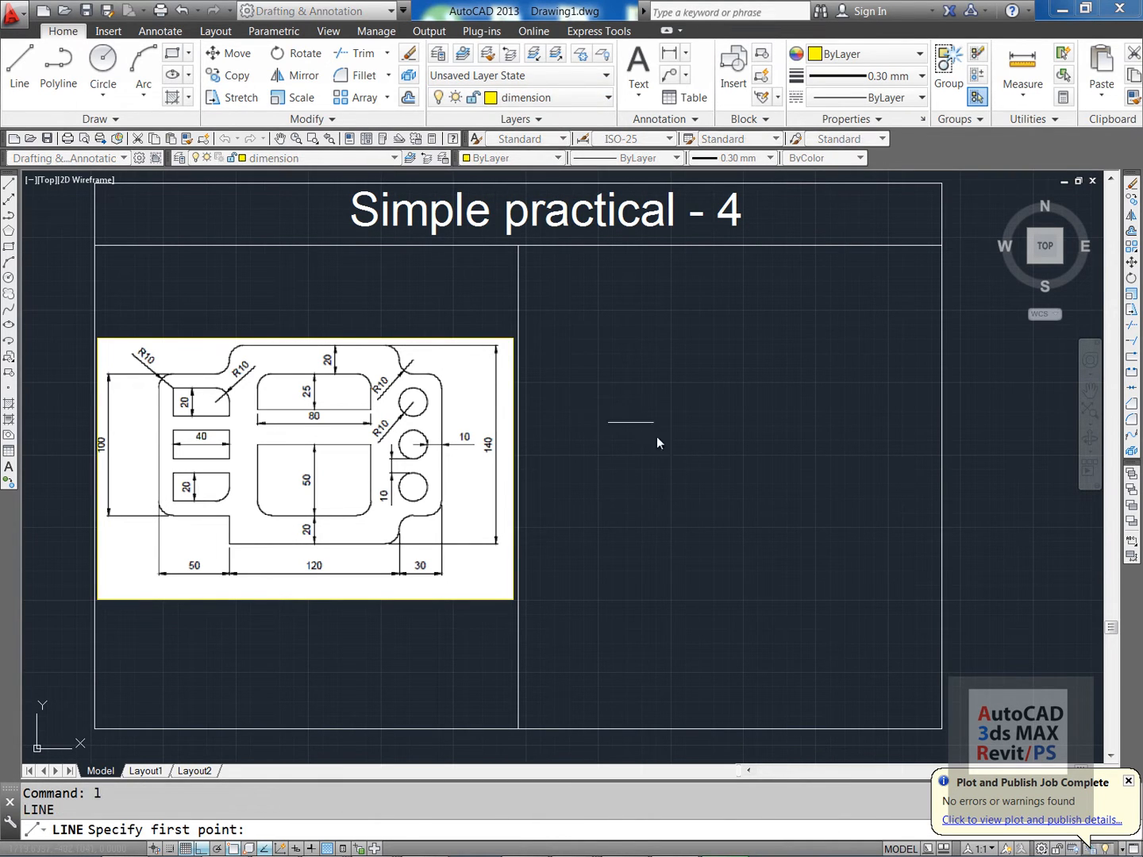
{"action": "key", "text": "Escape"}
- Stretch the right side of the sheet frame outward to widen the empty half beside the reference image
{"action": "type", "text": "s"}
{"action": "key", "text": "Return"}
{"action": "left_click", "coordinate": [978, 747]}
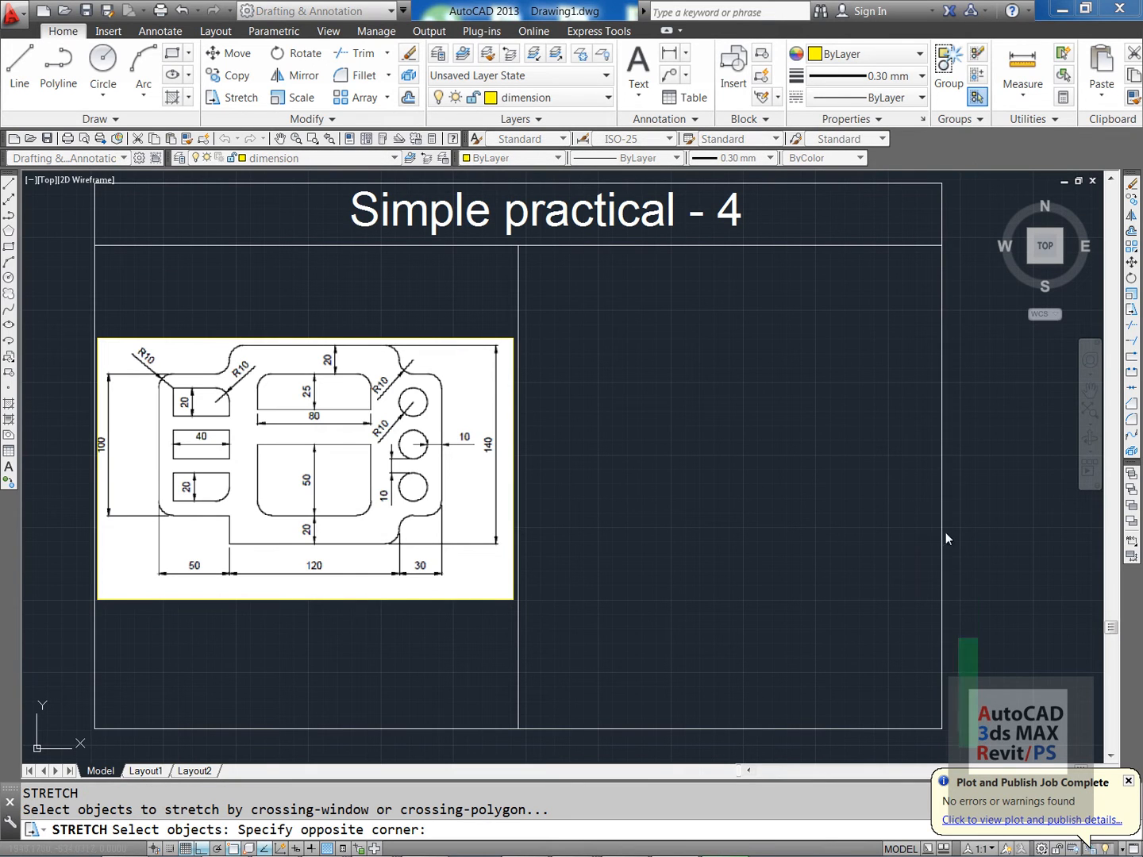
{"action": "left_click", "coordinate": [861, 181]}
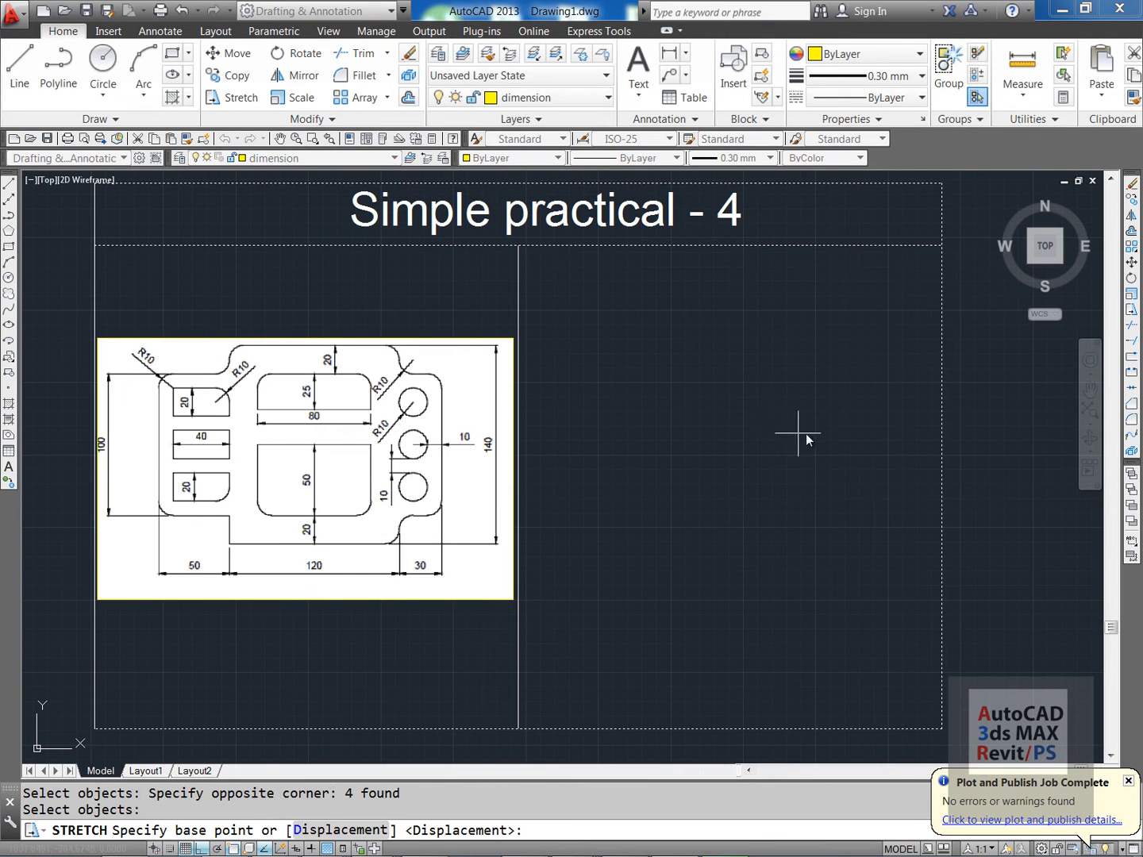
{"action": "left_click", "coordinate": [808, 437]}
{"action": "left_click", "coordinate": [873, 442]}
{"action": "key", "text": "Escape"}
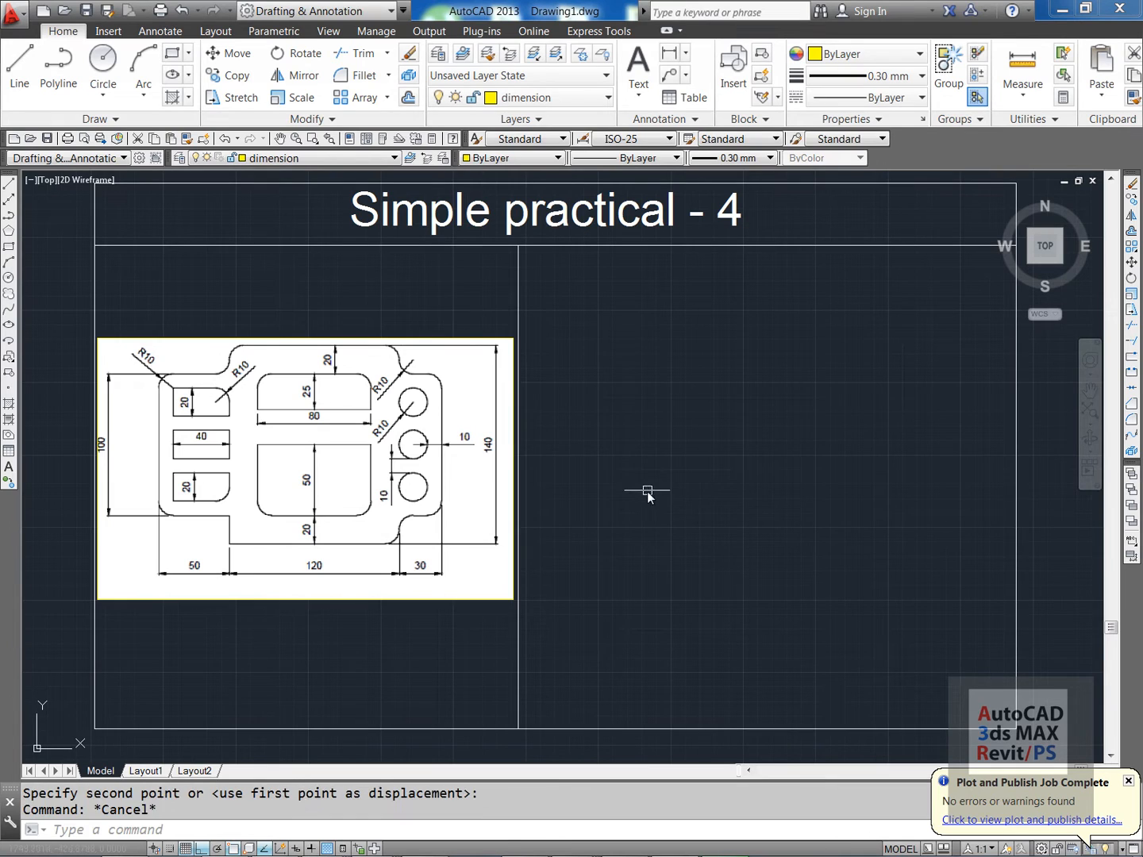
- Draw a vertical line and a connected horizontal line from its lower end beside the reference image on the dimension layer
{"action": "type", "text": "l"}
{"action": "key", "text": "Return"}
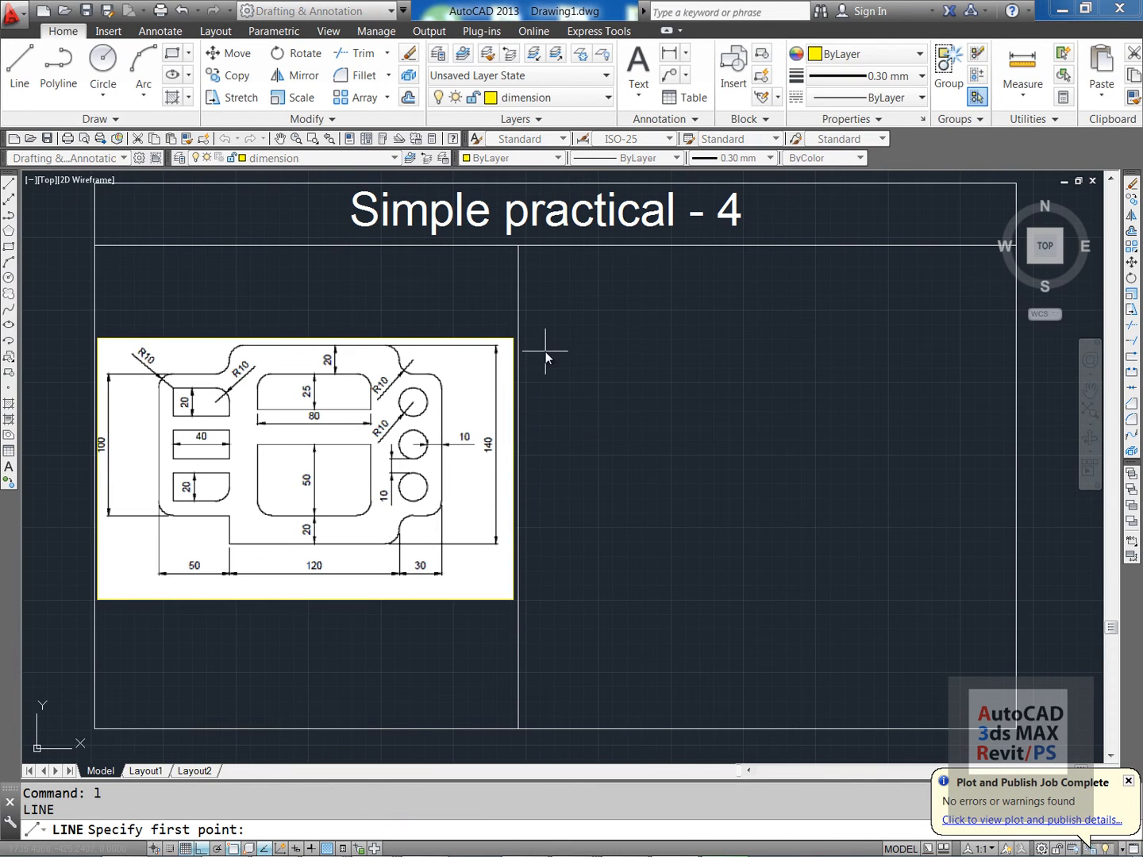
{"action": "left_click", "coordinate": [546, 346]}
{"action": "left_click", "coordinate": [562, 517]}
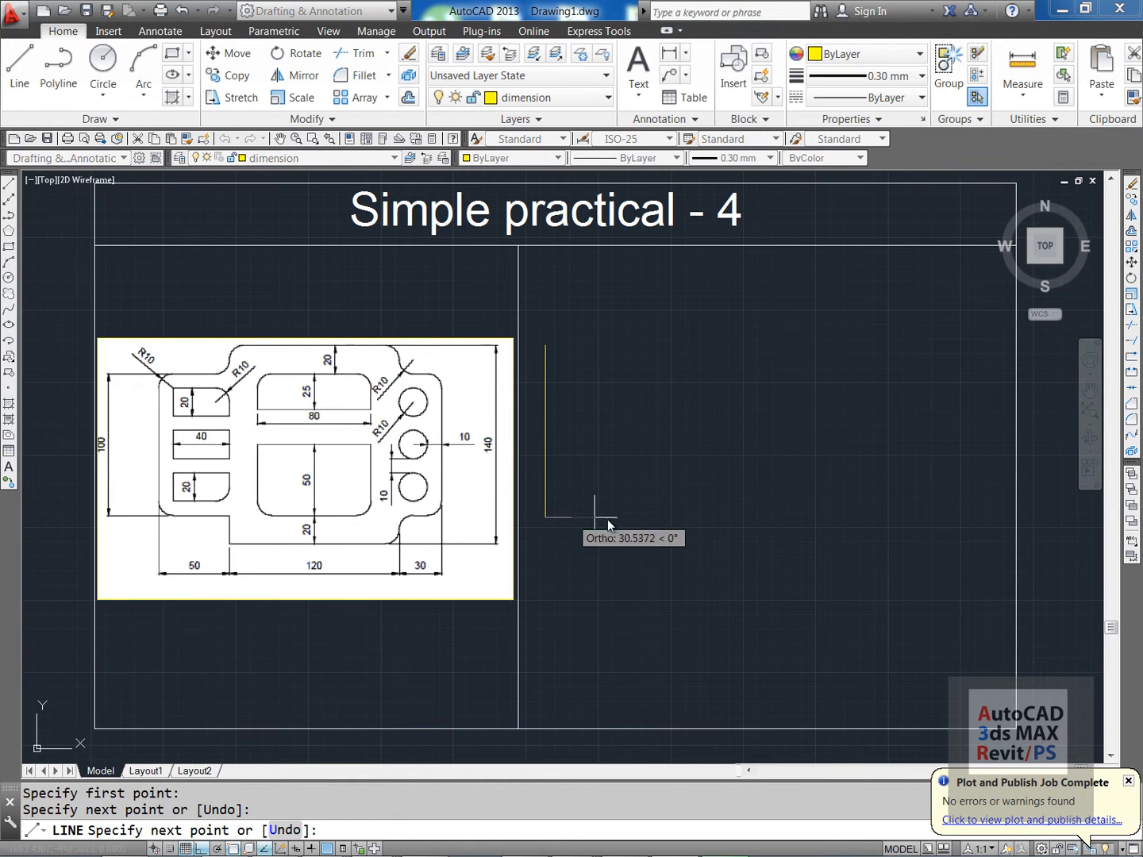
{"action": "left_click", "coordinate": [710, 517]}
{"action": "key", "text": "Return"}
- Erase the two connected yellow lines beside the reference image
{"action": "type", "text": "e"}
{"action": "key", "text": "Return"}
{"action": "left_click", "coordinate": [598, 551]}
{"action": "left_click", "coordinate": [558, 491]}
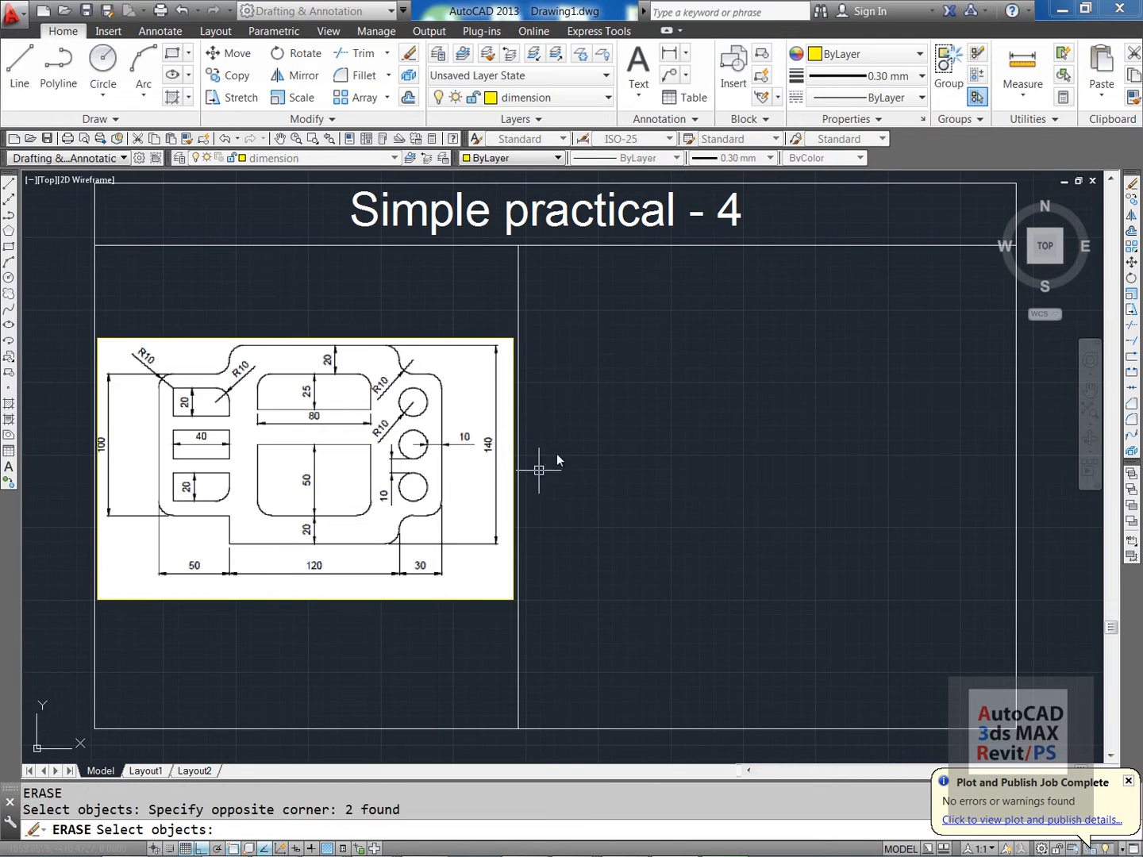
{"action": "key", "text": "Return"}
- Make the drawing layer current and draw a vertical line with a short horizontal line running right from its lower end
{"action": "left_click", "coordinate": [547, 97]}
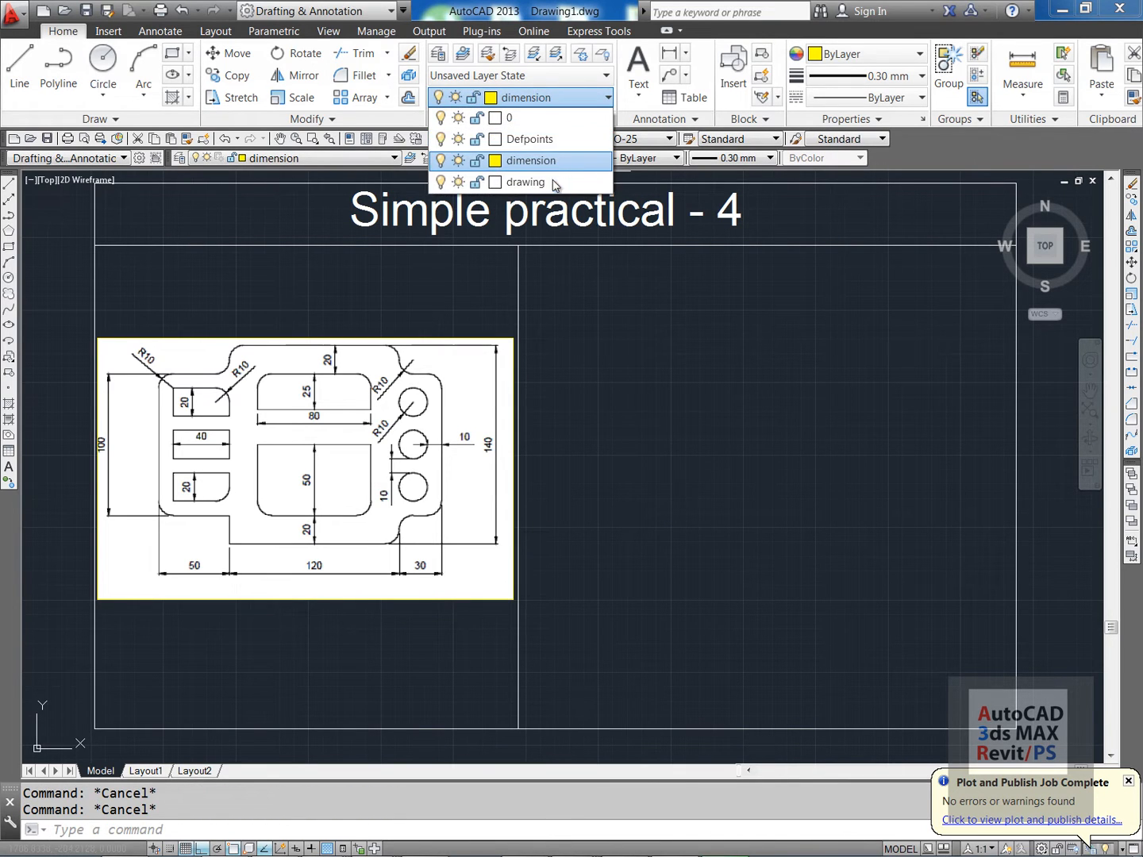
{"action": "left_click", "coordinate": [554, 182]}
{"action": "type", "text": "l"}
{"action": "key", "text": "Return"}
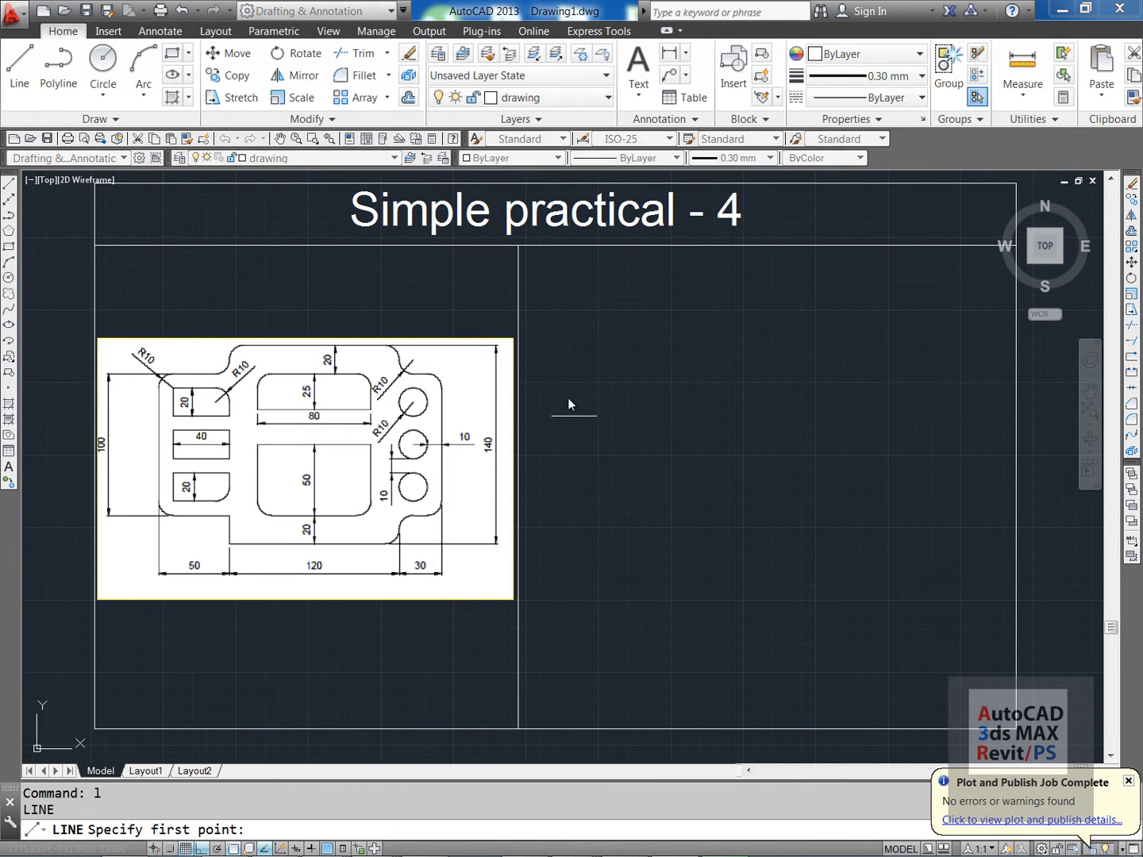
{"action": "left_click", "coordinate": [553, 363]}
{"action": "left_click", "coordinate": [556, 532]}
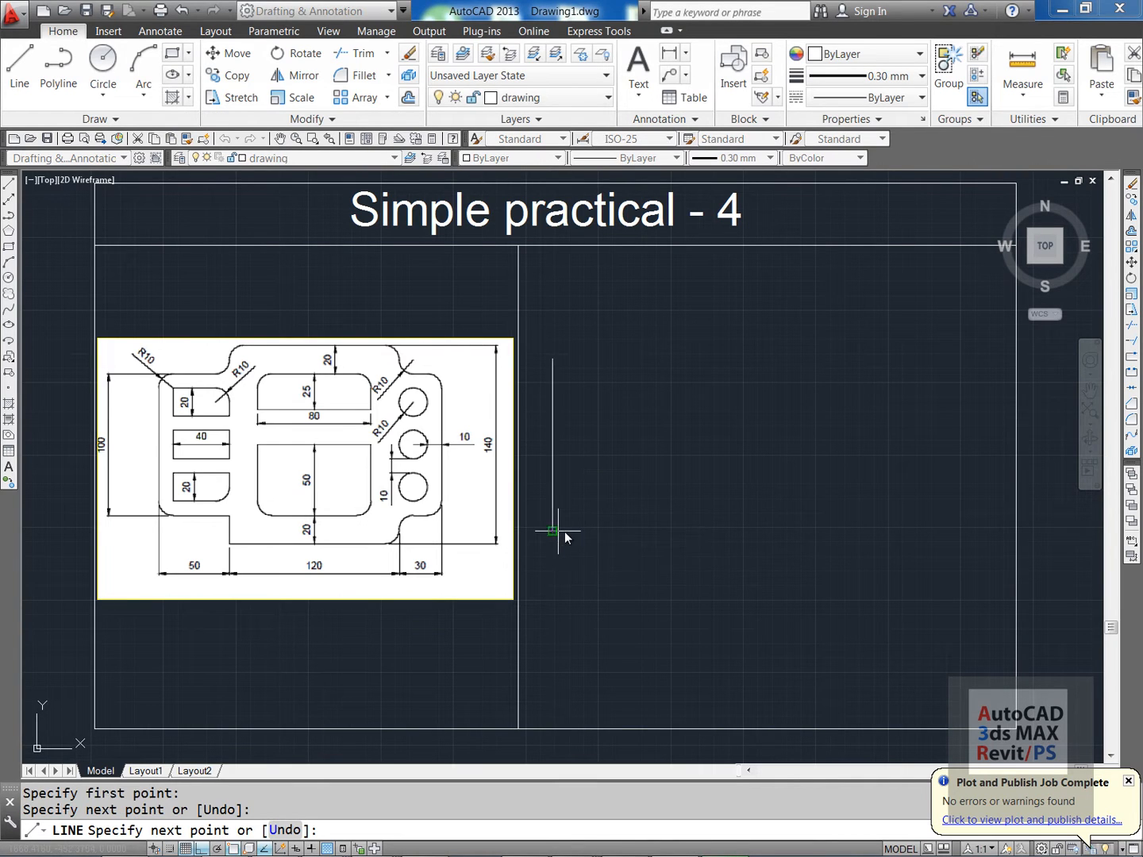
{"action": "left_click", "coordinate": [616, 531]}
{"action": "key", "text": "Return"}
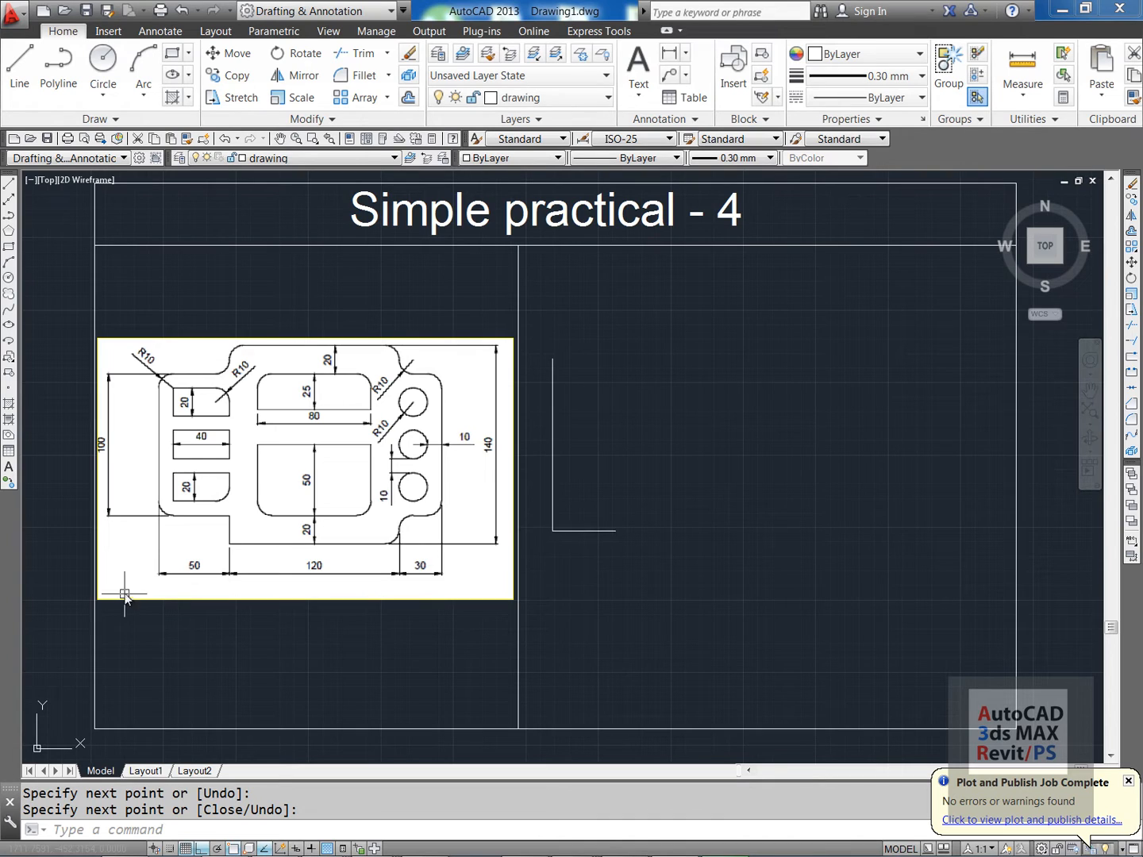
{"action": "key", "text": "Escape"}
{"action": "key", "text": "Escape"}
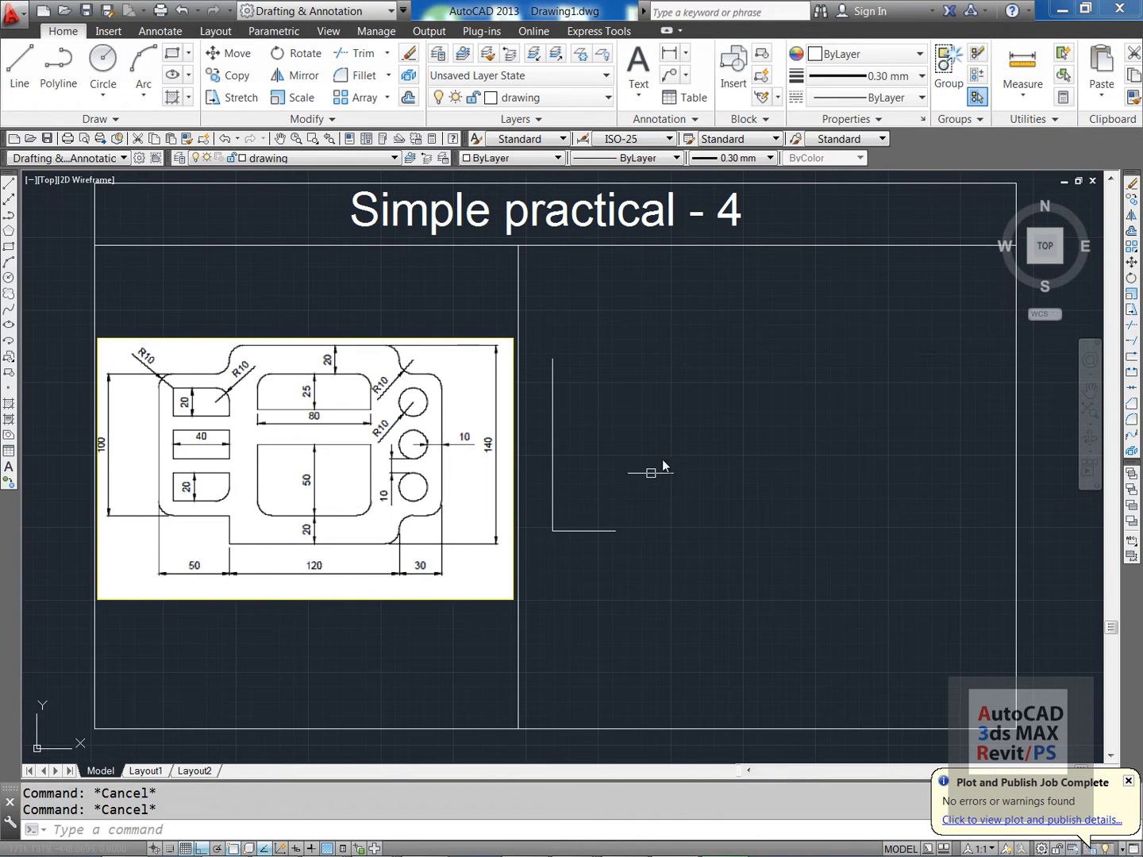
- Offset the vertical line 50 units to the right
{"action": "type", "text": "o"}
{"action": "key", "text": "Return"}
{"action": "type", "text": "50"}
{"action": "key", "text": "Return"}
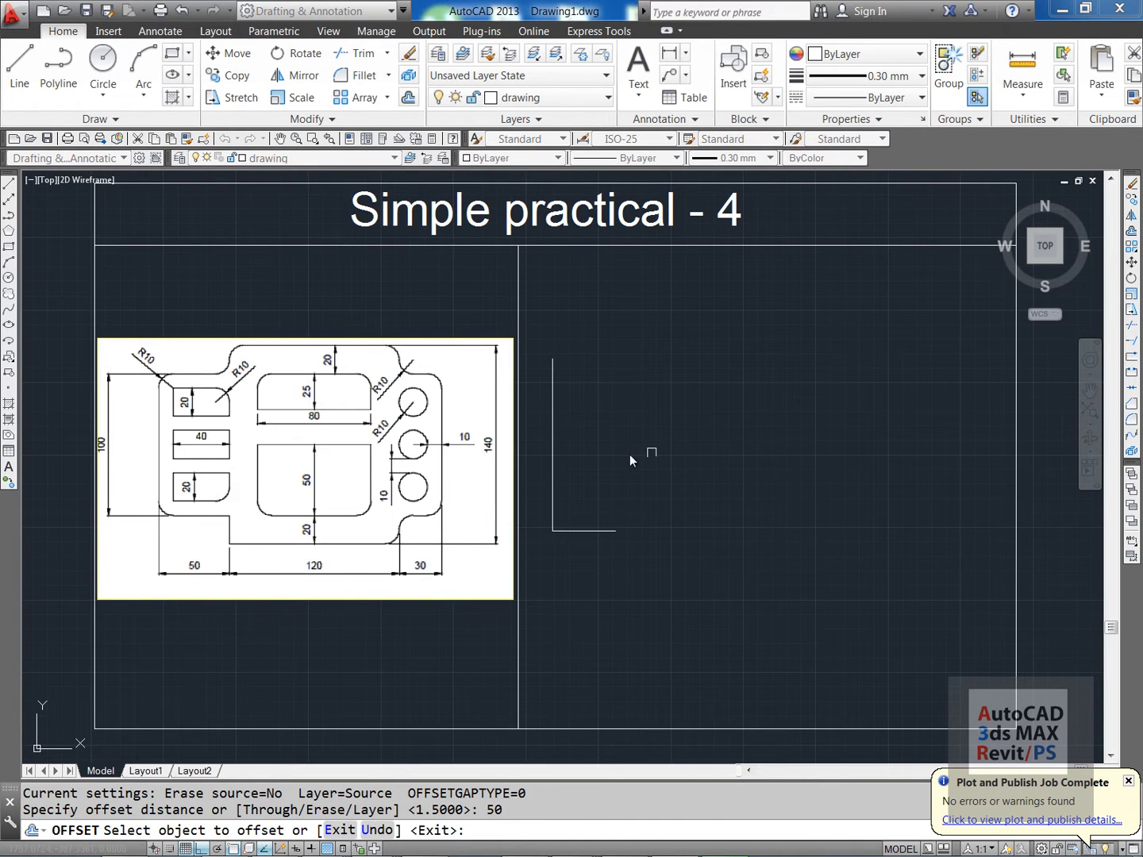
{"action": "left_click", "coordinate": [555, 512]}
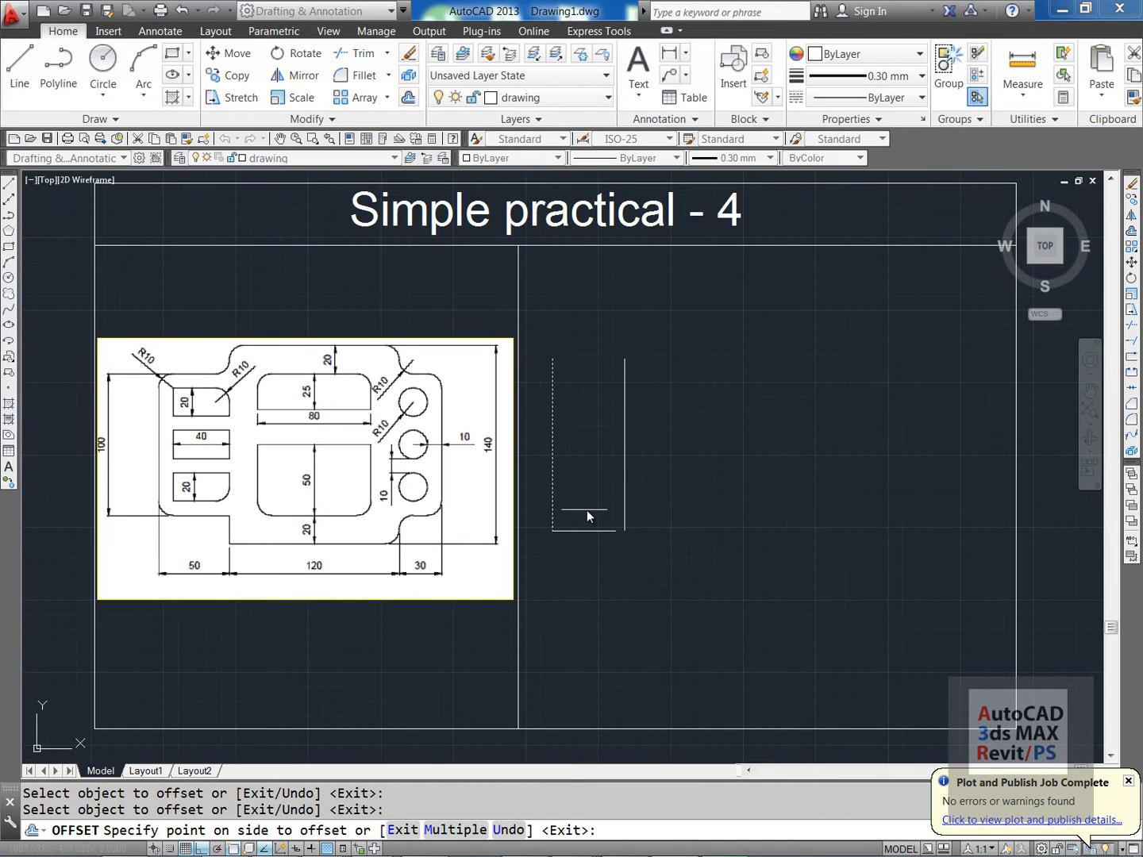
{"action": "left_click", "coordinate": [619, 523]}
{"action": "key", "text": "Escape"}
- Extend the short horizontal line to meet the offset vertical line
{"action": "type", "text": "ex"}
{"action": "key", "text": "Return"}
{"action": "key", "text": "Return"}
{"action": "left_click", "coordinate": [611, 531]}
{"action": "key", "text": "Return"}
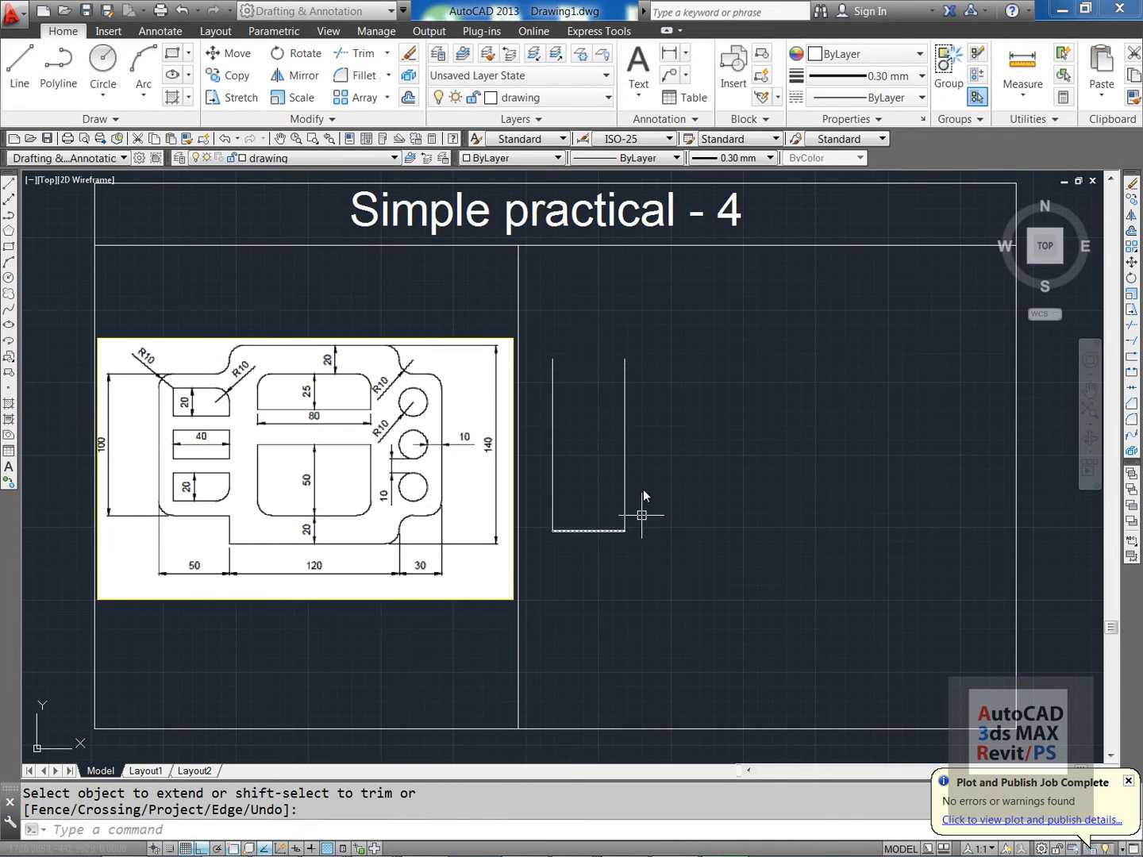
- Erase the offset vertical line at the right end of the horizontal line
{"action": "type", "text": "e"}
{"action": "key", "text": "Return"}
{"action": "left_click", "coordinate": [686, 470]}
{"action": "left_click", "coordinate": [614, 484]}
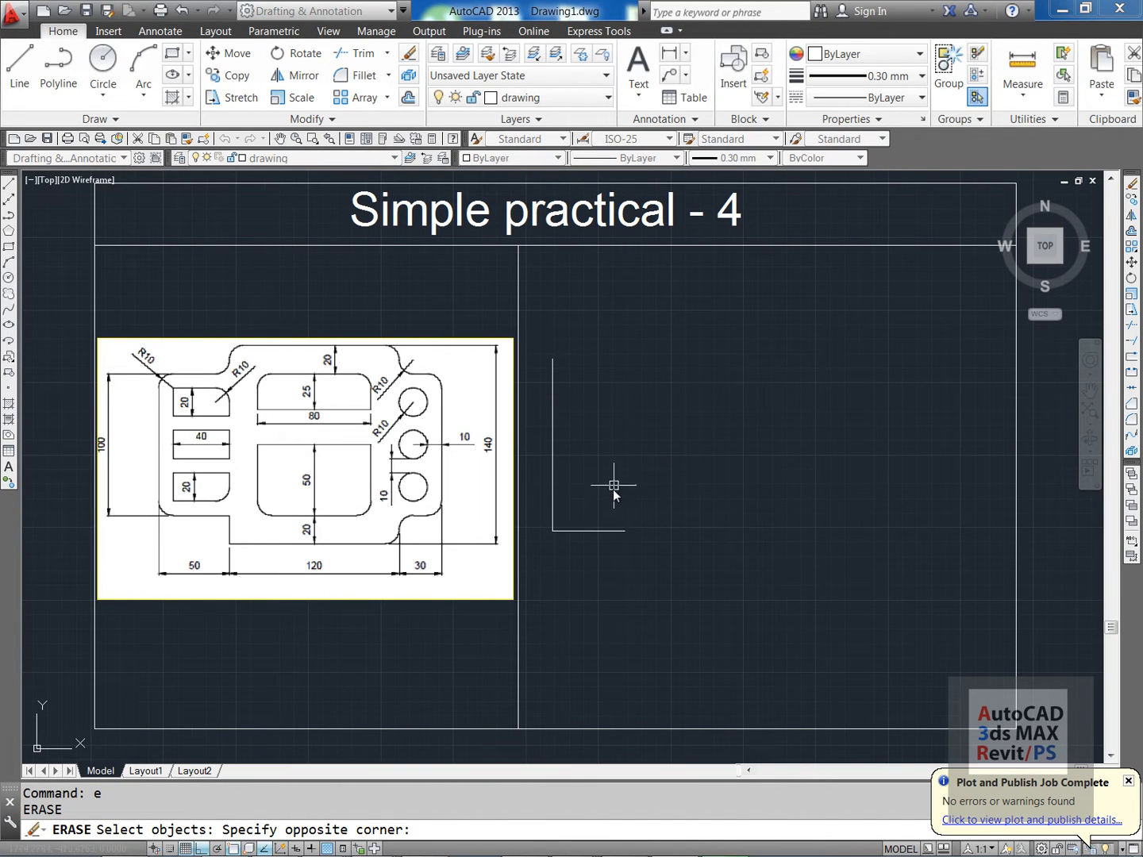
{"action": "key", "text": "Return"}
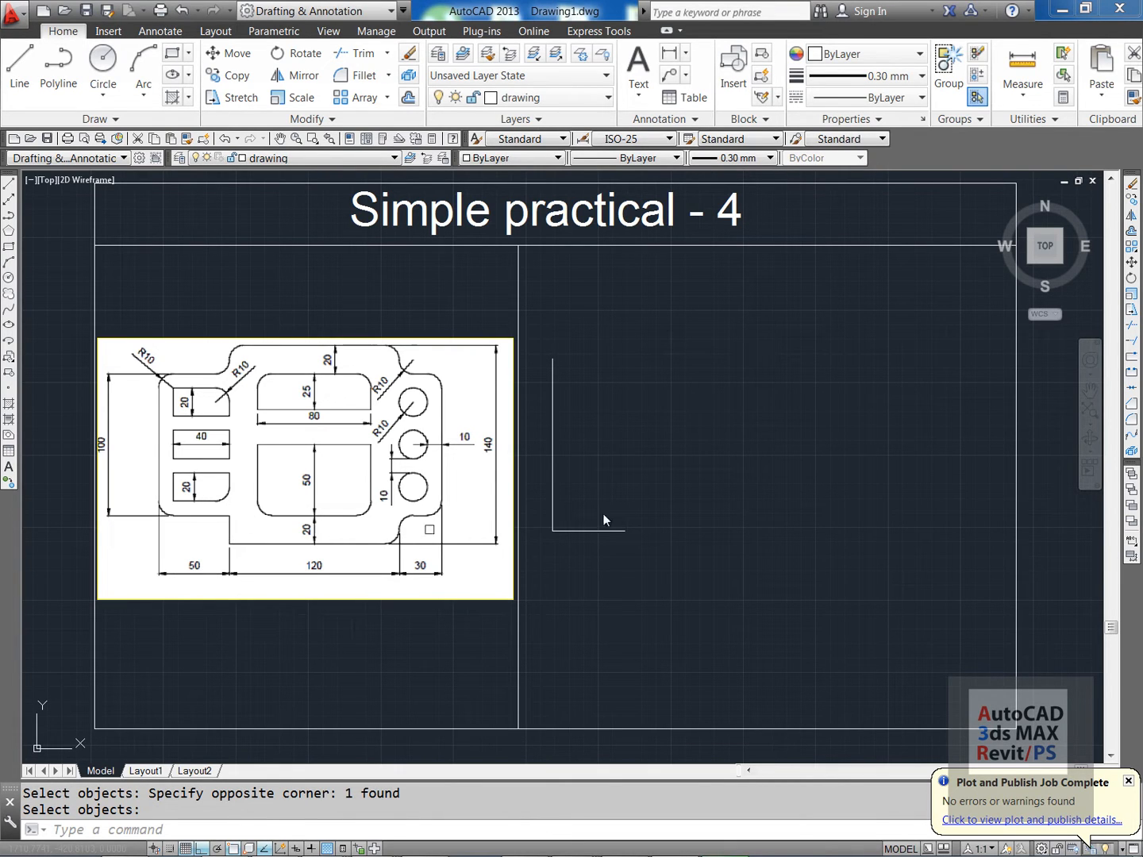
{"action": "key", "text": "Escape"}
{"action": "key", "text": "Escape"}
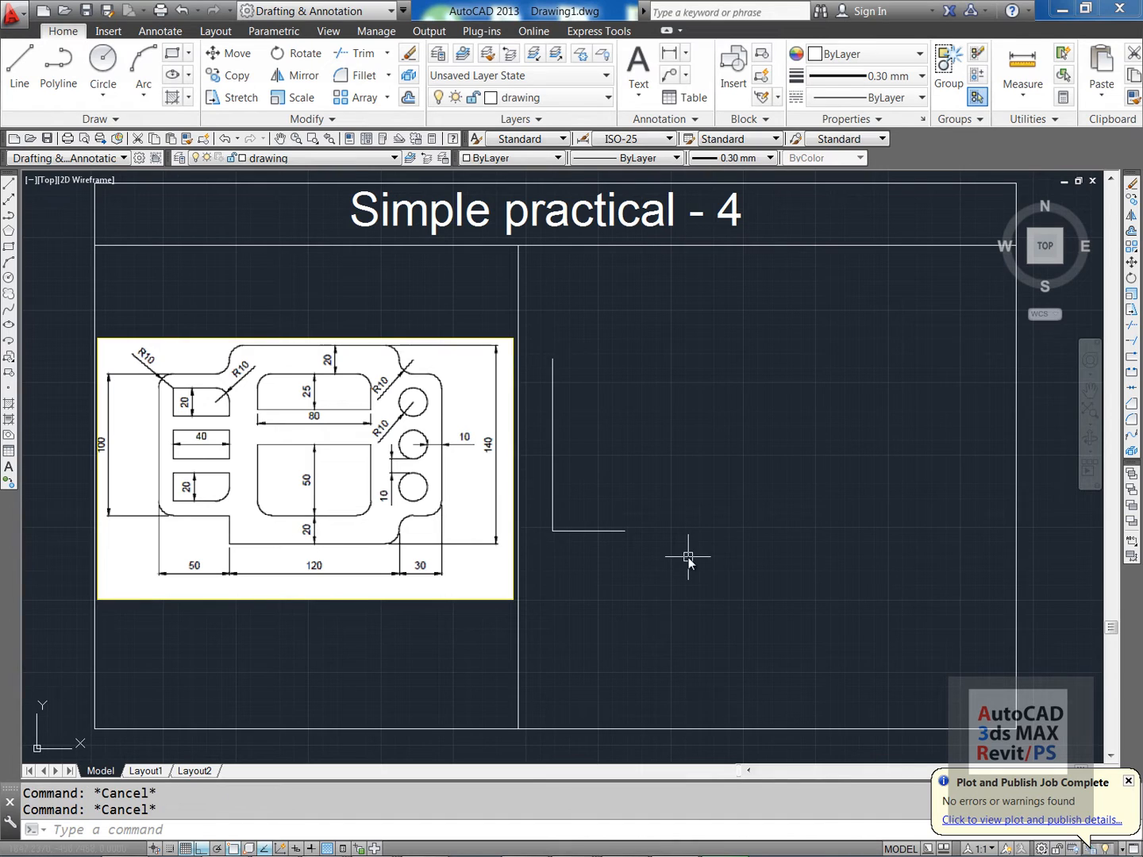
- Offset the horizontal line 20 units downward
{"action": "type", "text": "o"}
{"action": "key", "text": "Return"}
{"action": "type", "text": "20"}
{"action": "key", "text": "Return"}
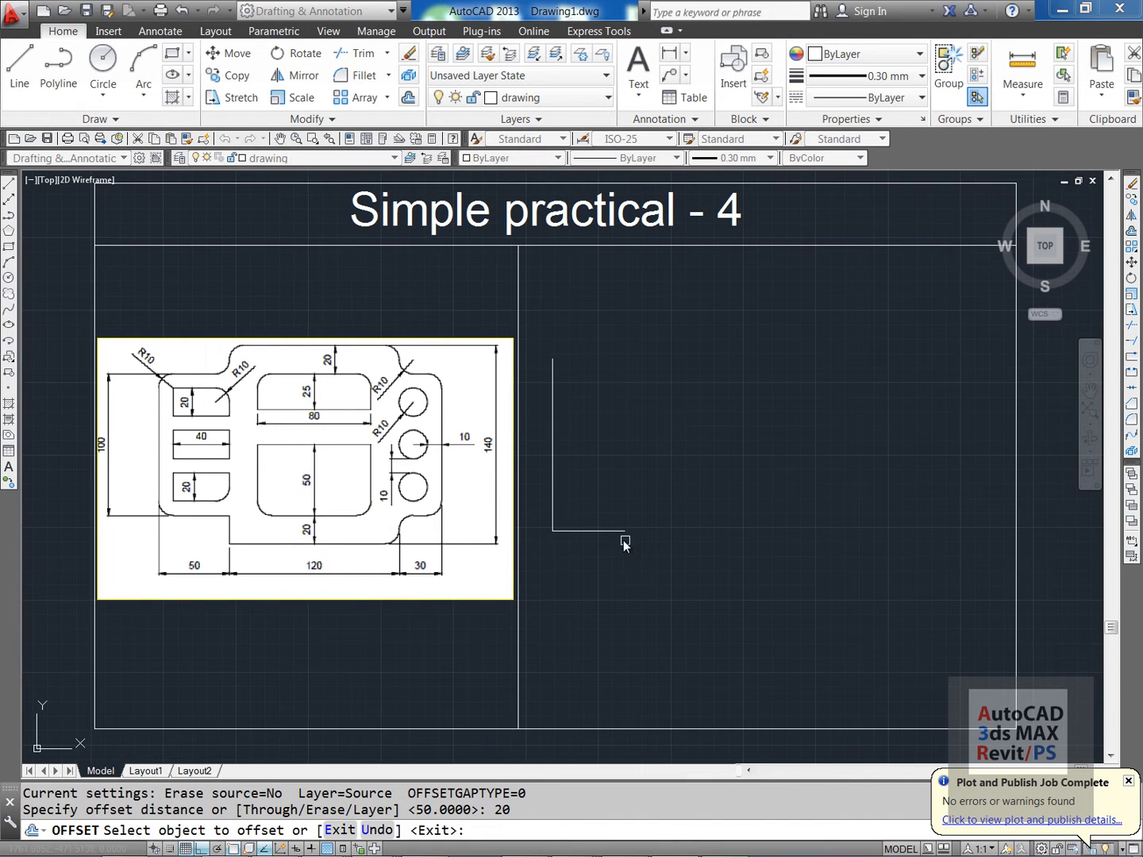
{"action": "left_click", "coordinate": [617, 532]}
{"action": "left_click", "coordinate": [608, 562]}
{"action": "key", "text": "Return"}
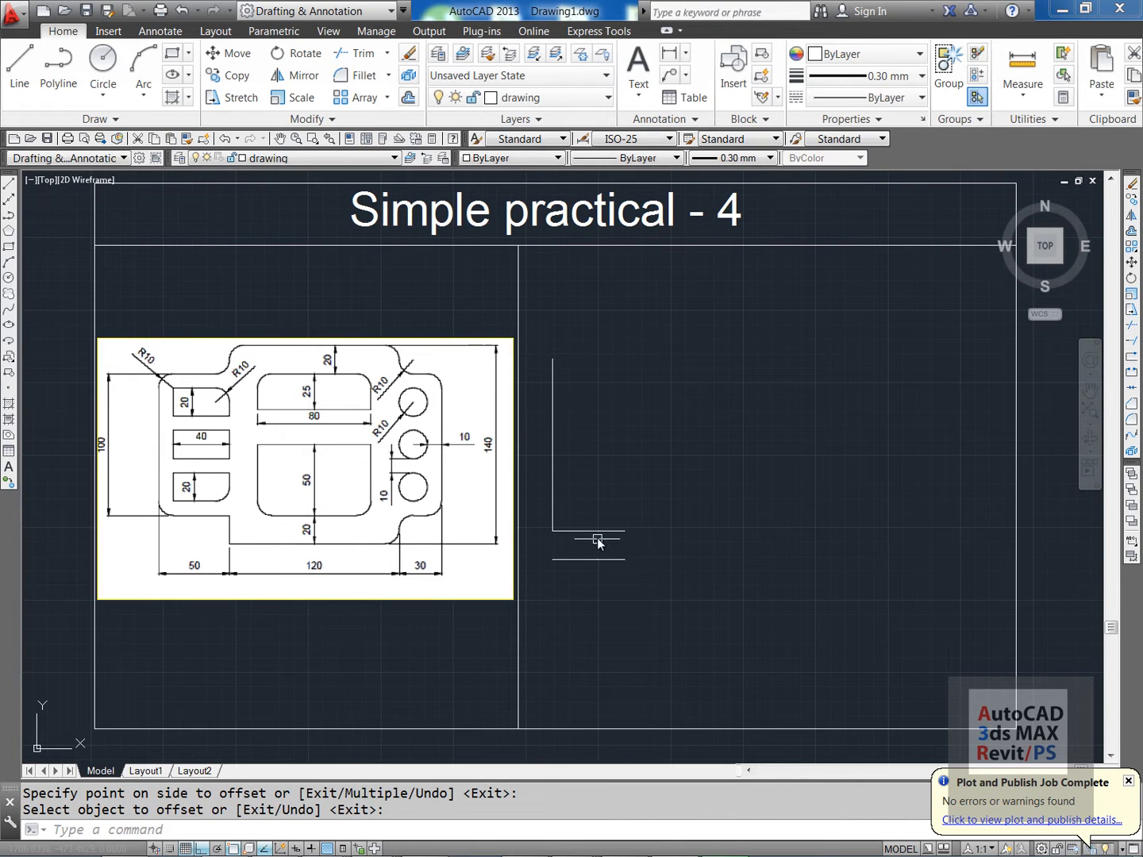
{"action": "key", "text": "Return"}
{"action": "left_click", "coordinate": [604, 531]}
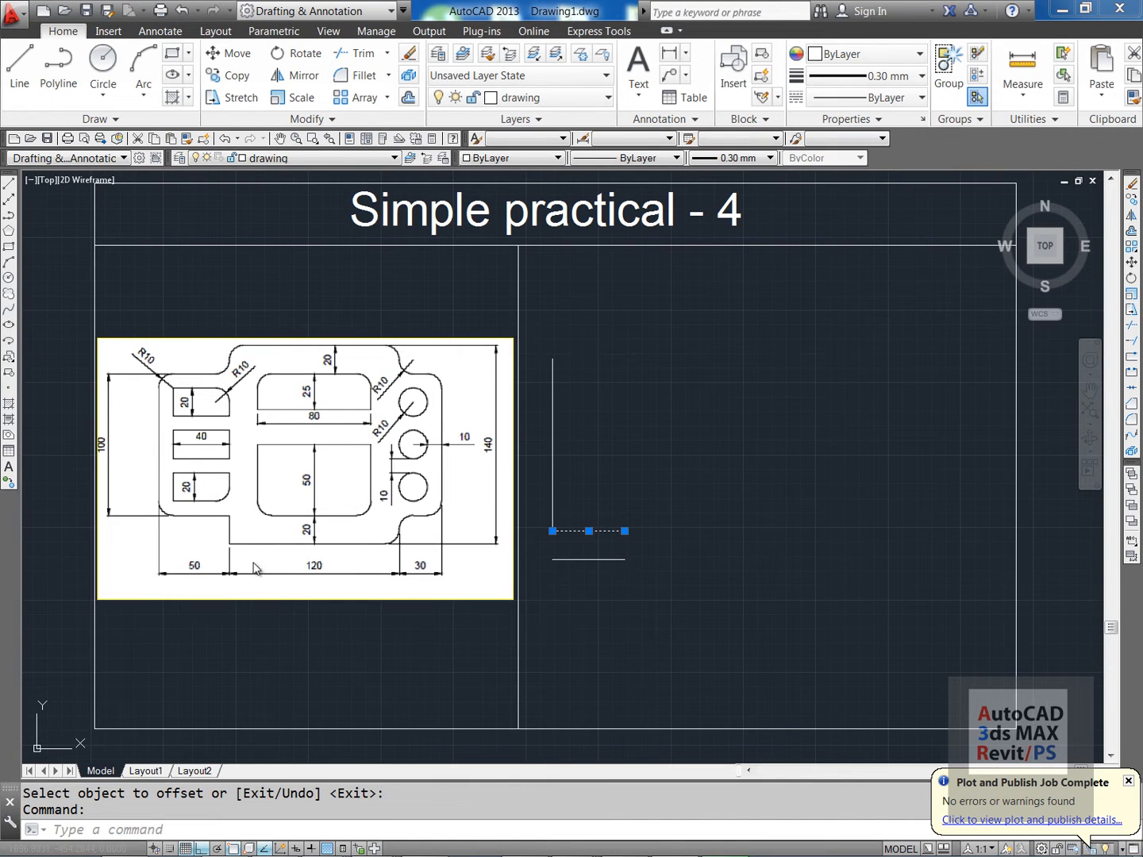
{"action": "key", "text": "Escape"}
{"action": "key", "text": "Escape"}
- Draw a vertical line down from the right end of the short horizontal line to the end of its offset copy
{"action": "type", "text": "l"}
{"action": "key", "text": "Return"}
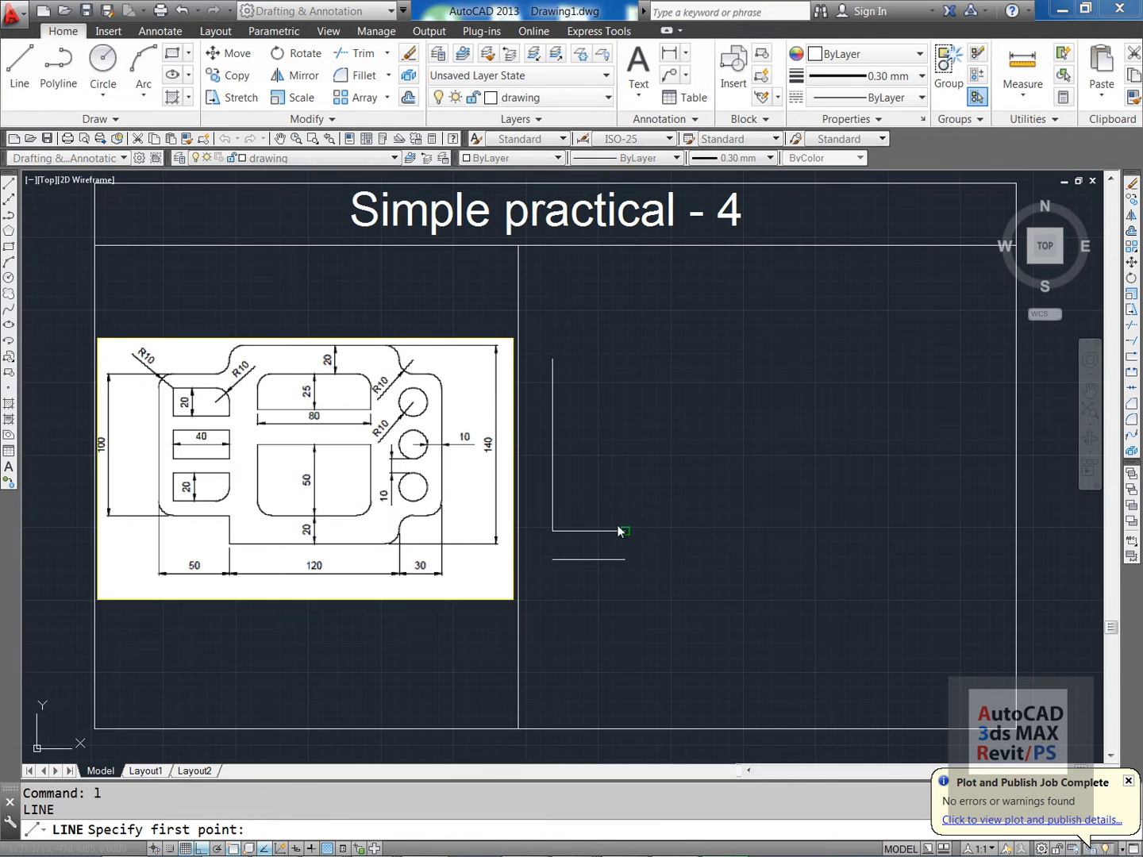
{"action": "left_click", "coordinate": [620, 529]}
{"action": "key", "text": "Return"}
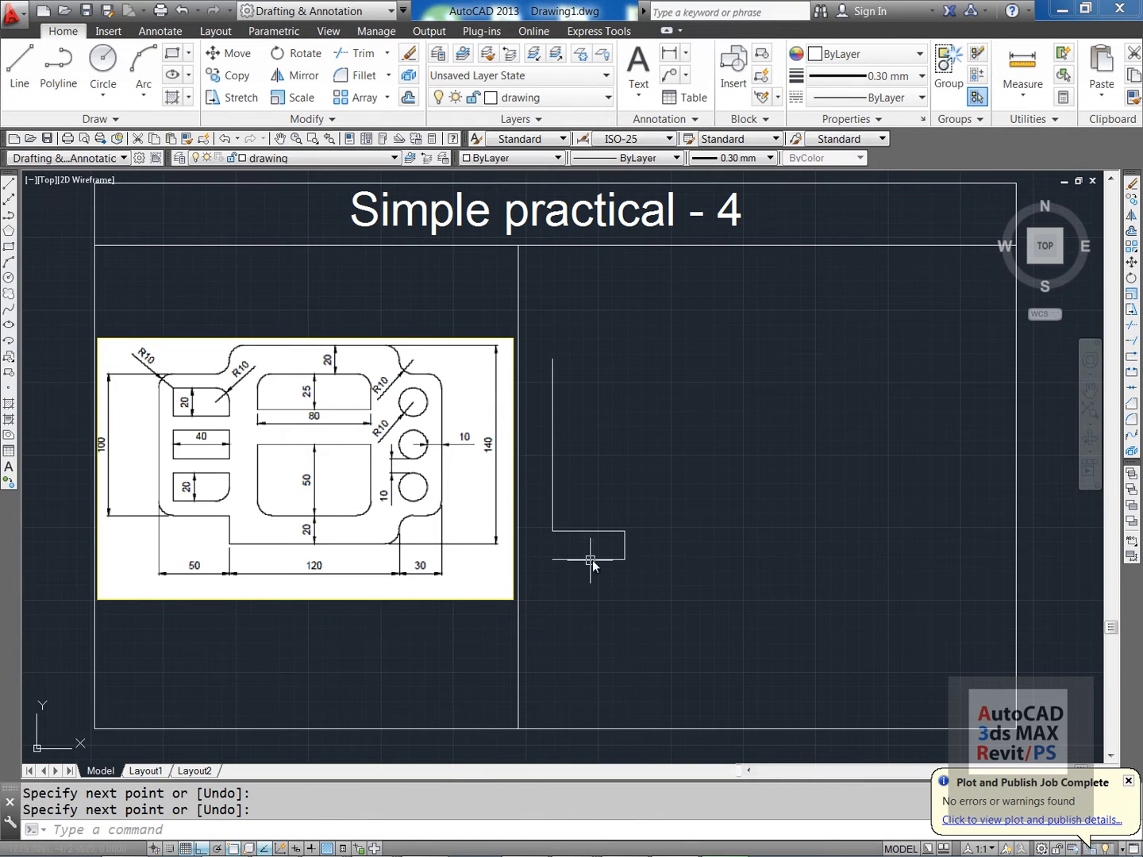
- Erase the offset horizontal line below the short horizontal edge
{"action": "type", "text": "e"}
{"action": "key", "text": "Return"}
{"action": "left_click", "coordinate": [581, 563]}
{"action": "left_click", "coordinate": [581, 563]}
{"action": "key", "text": "Return"}
{"action": "key", "text": "Return"}
{"action": "left_click", "coordinate": [587, 558]}
{"action": "left_click", "coordinate": [561, 579]}
{"action": "key", "text": "Return"}
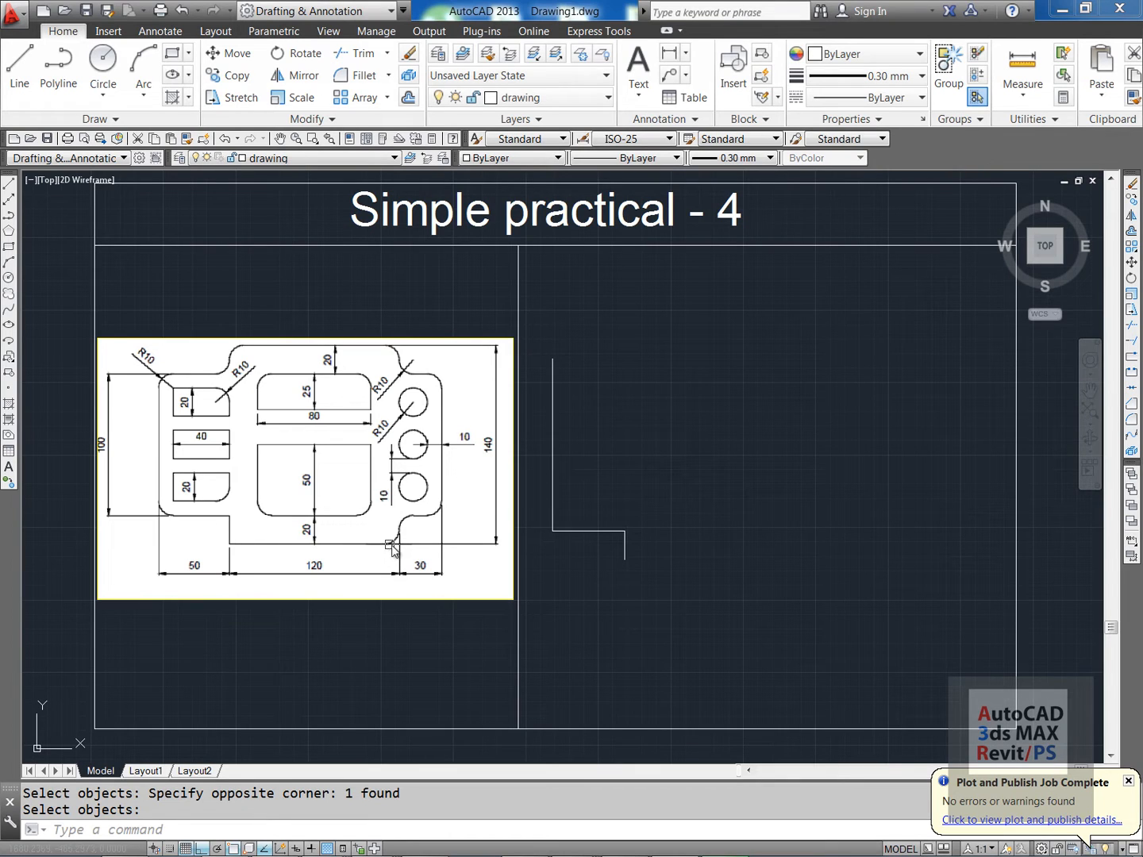
{"action": "key", "text": "Escape"}
- Offset the short vertical line 120 units to the right
{"action": "type", "text": "o"}
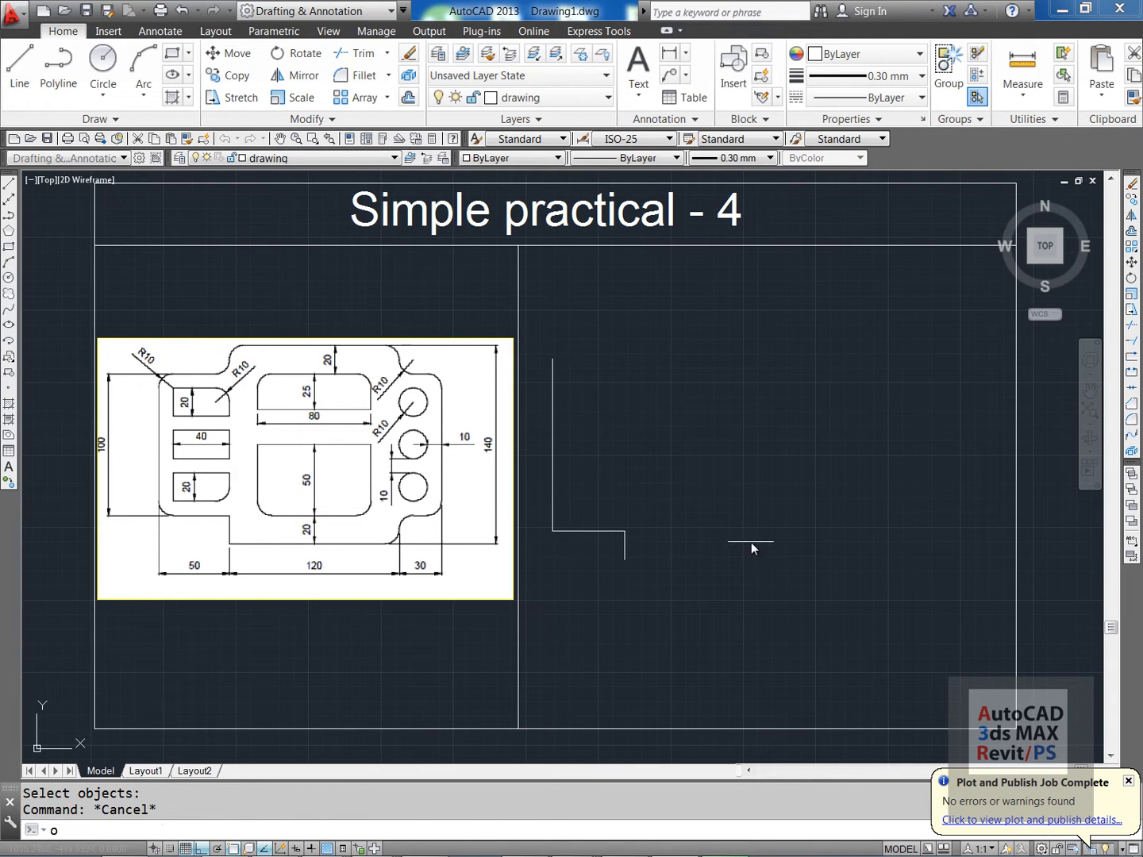
{"action": "key", "text": "Return"}
{"action": "type", "text": "120"}
{"action": "key", "text": "Return"}
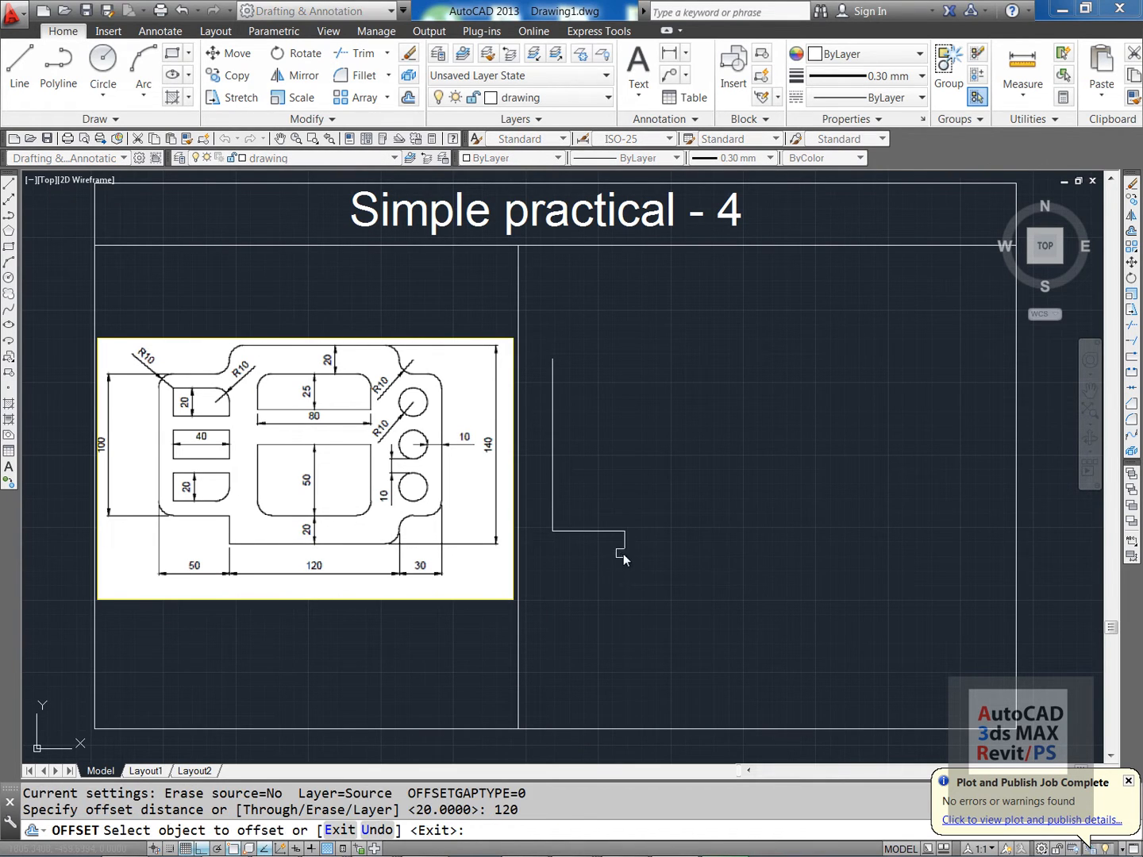
{"action": "left_click", "coordinate": [624, 555]}
{"action": "left_click", "coordinate": [719, 562]}
{"action": "key", "text": "Escape"}
{"action": "key", "text": "Escape"}
- Draw the bottom edge between the lower ends of the two short vertical lines
{"action": "type", "text": "l"}
{"action": "key", "text": "Return"}
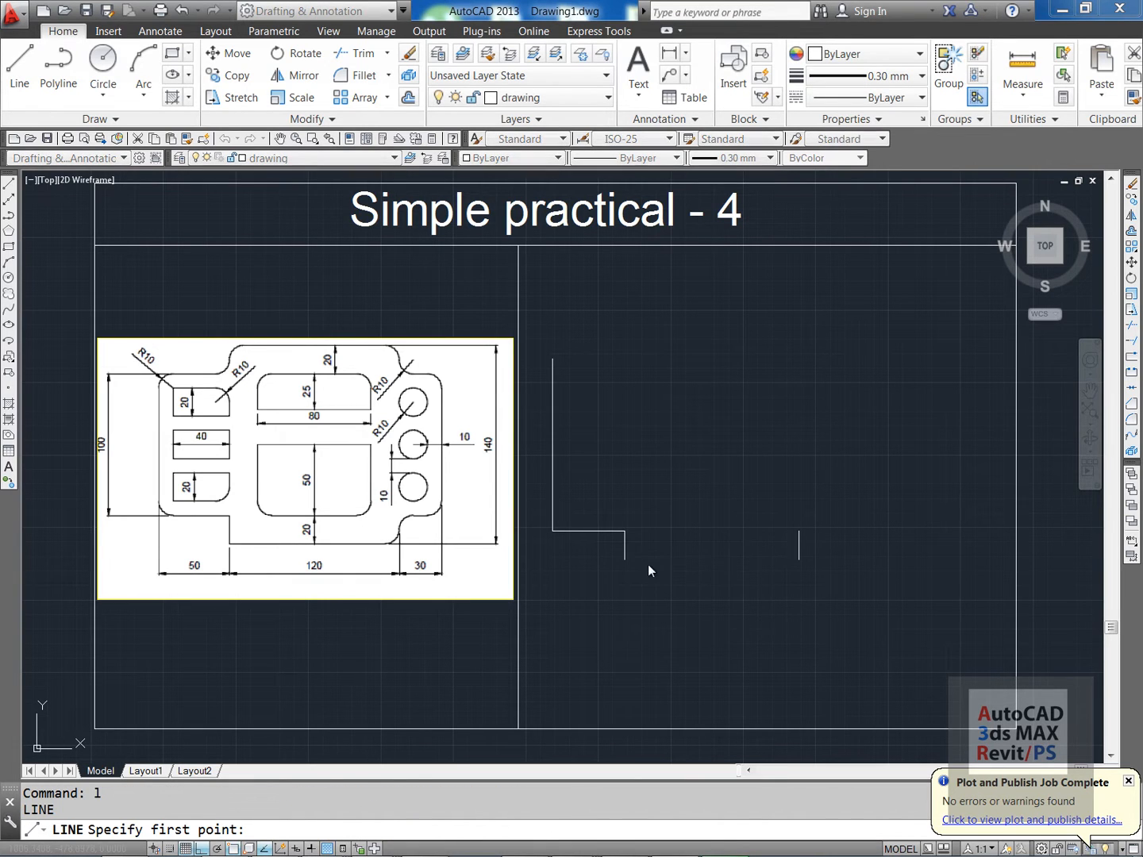
{"action": "left_click", "coordinate": [625, 560]}
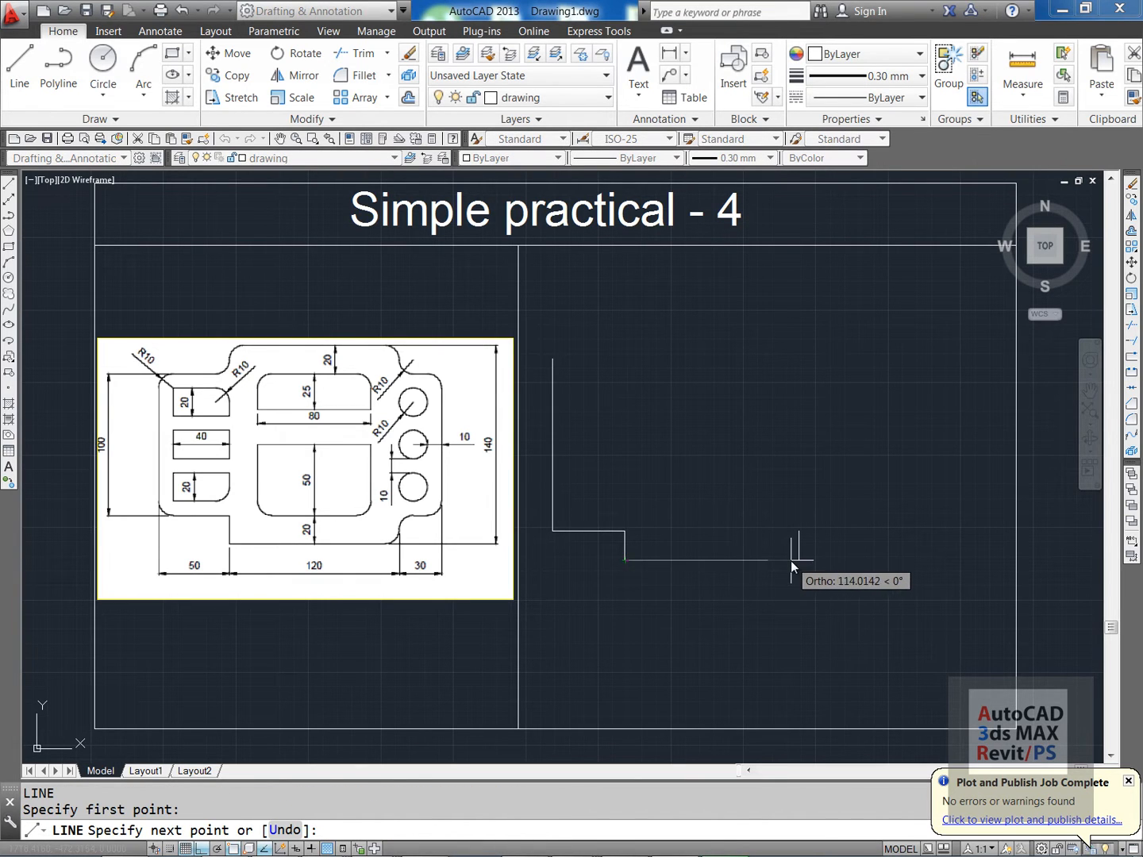
{"action": "left_click", "coordinate": [790, 561]}
{"action": "key", "text": "Return"}
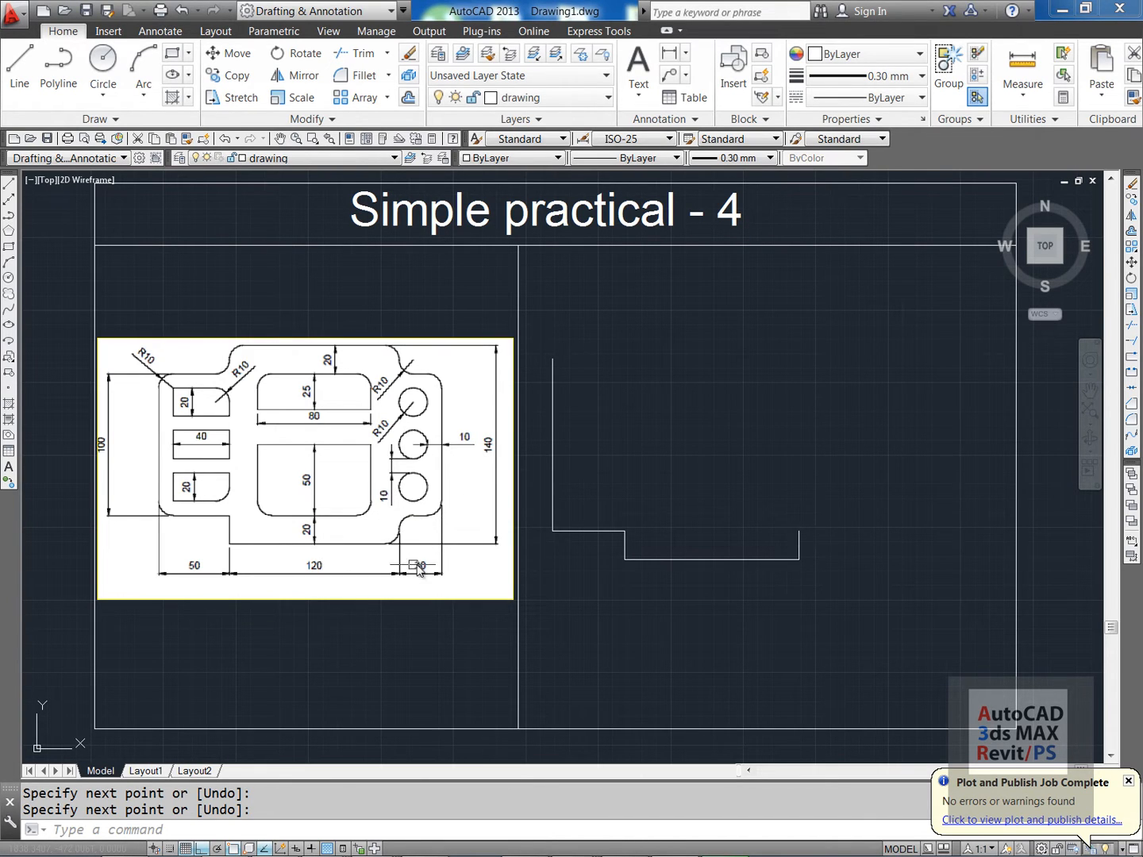
{"action": "key", "text": "Escape"}
- Offset the short vertical line at the right end of the bottom edge 30 units to the right
{"action": "type", "text": "o"}
{"action": "key", "text": "Return"}
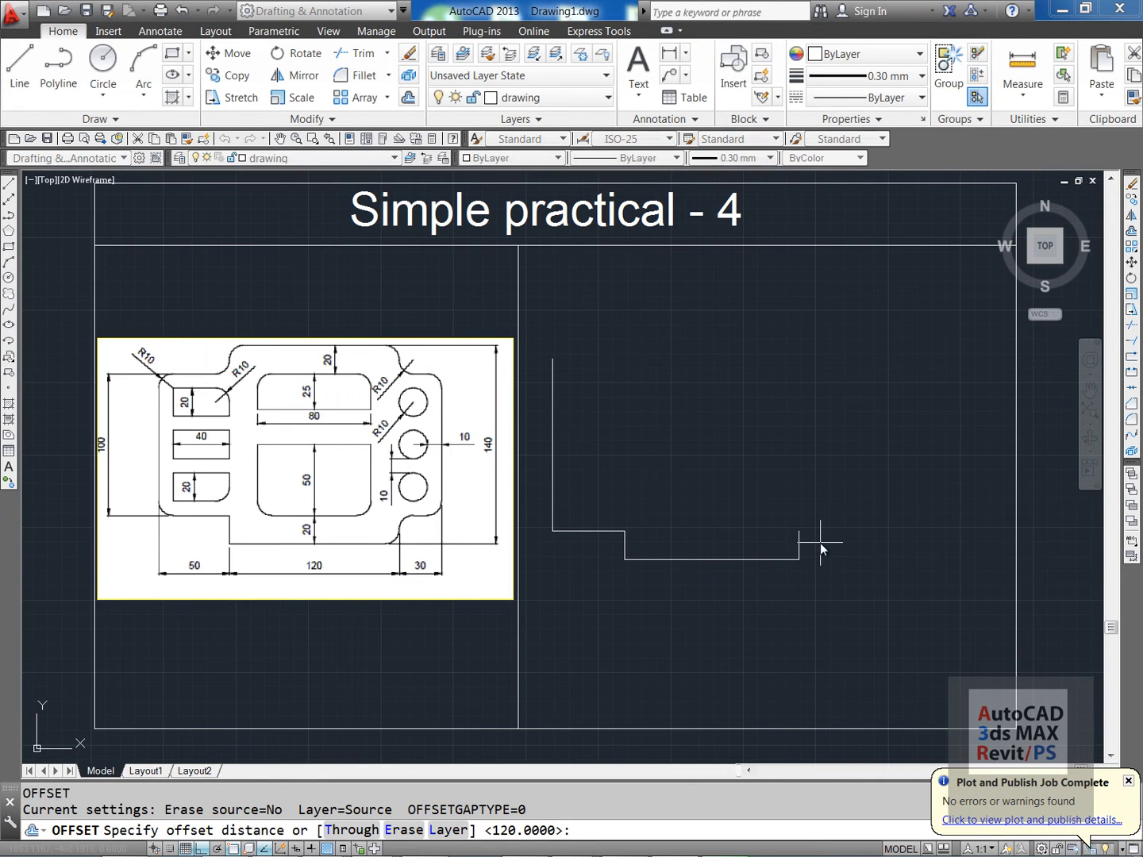
{"action": "type", "text": "30"}
{"action": "key", "text": "Return"}
{"action": "left_click", "coordinate": [799, 548]}
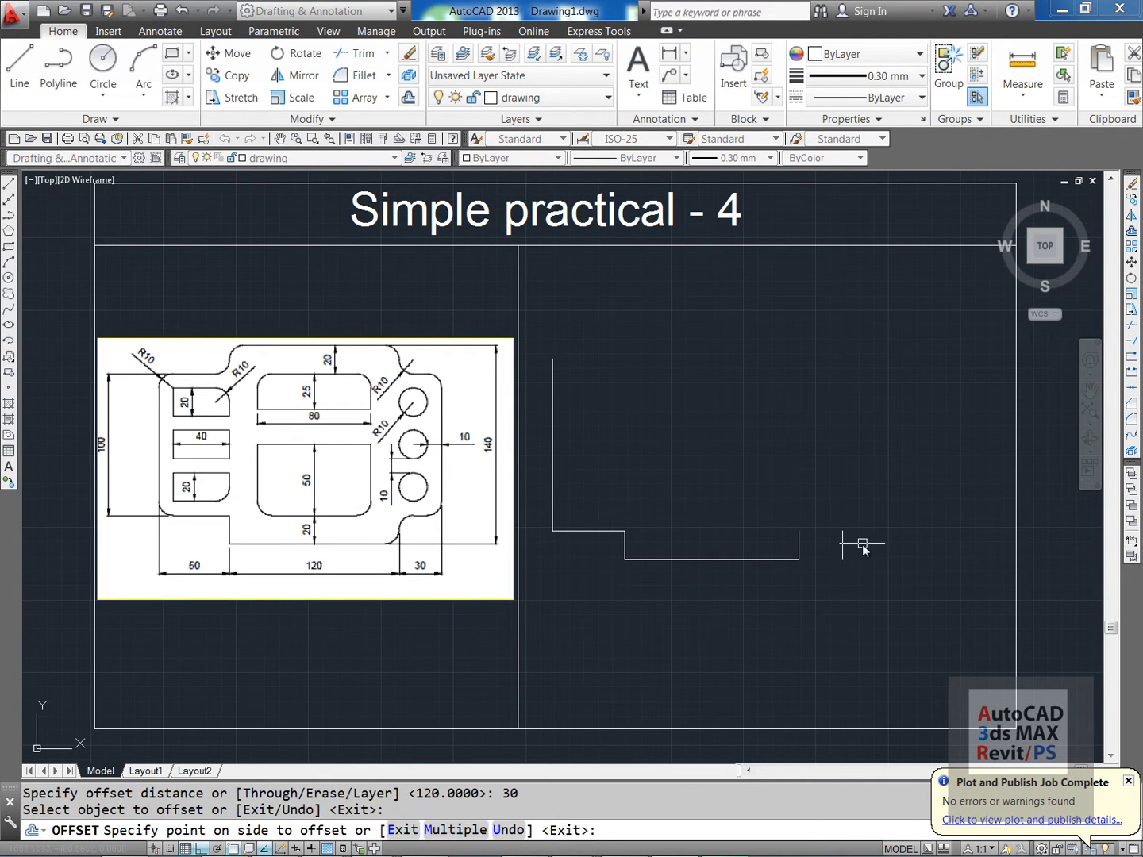
{"action": "key", "text": "Escape"}
{"action": "key", "text": "Escape"}
- Draw a horizontal line joining the upper ends of the two short vertical lines on the right
{"action": "type", "text": "l"}
{"action": "key", "text": "Return"}
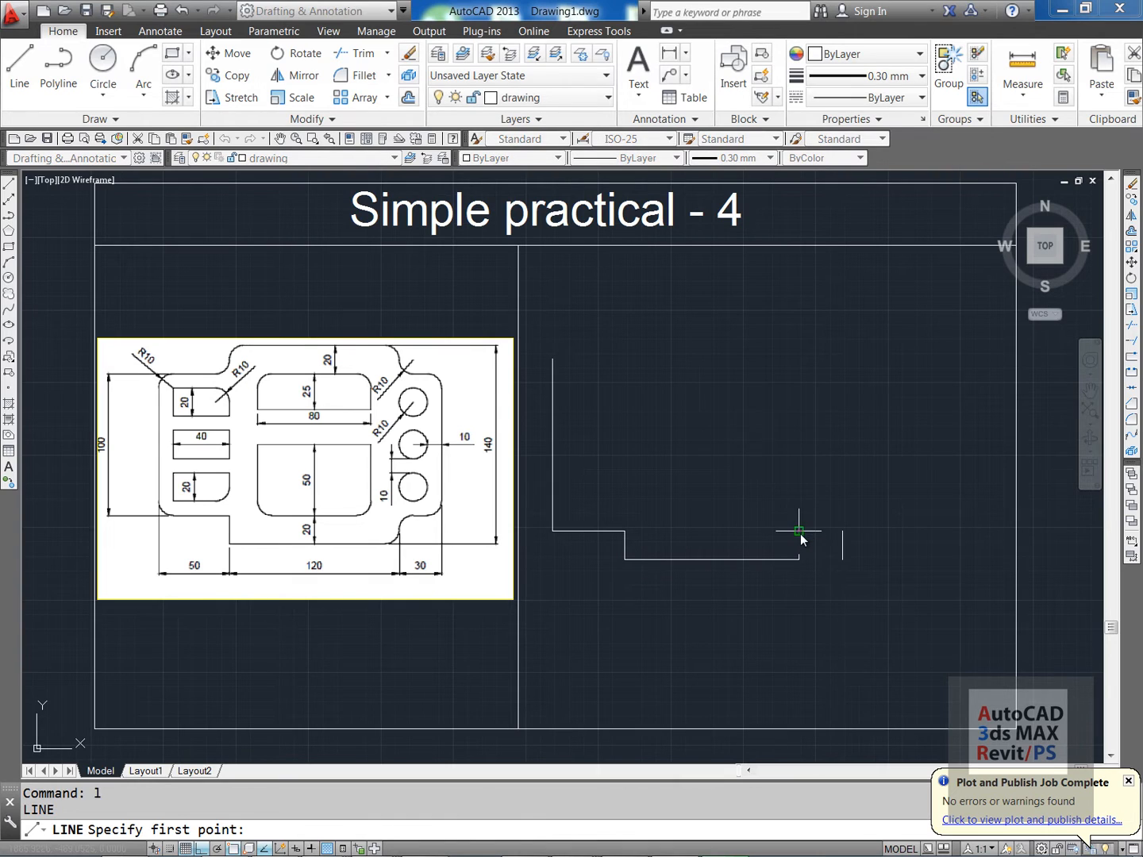
{"action": "left_click", "coordinate": [799, 532]}
{"action": "left_click", "coordinate": [840, 531]}
{"action": "key", "text": "Escape"}
- Erase the outermost short vertical line at the right end of the new horizontal edge
{"action": "type", "text": "e"}
{"action": "key", "text": "Return"}
{"action": "left_click", "coordinate": [870, 542]}
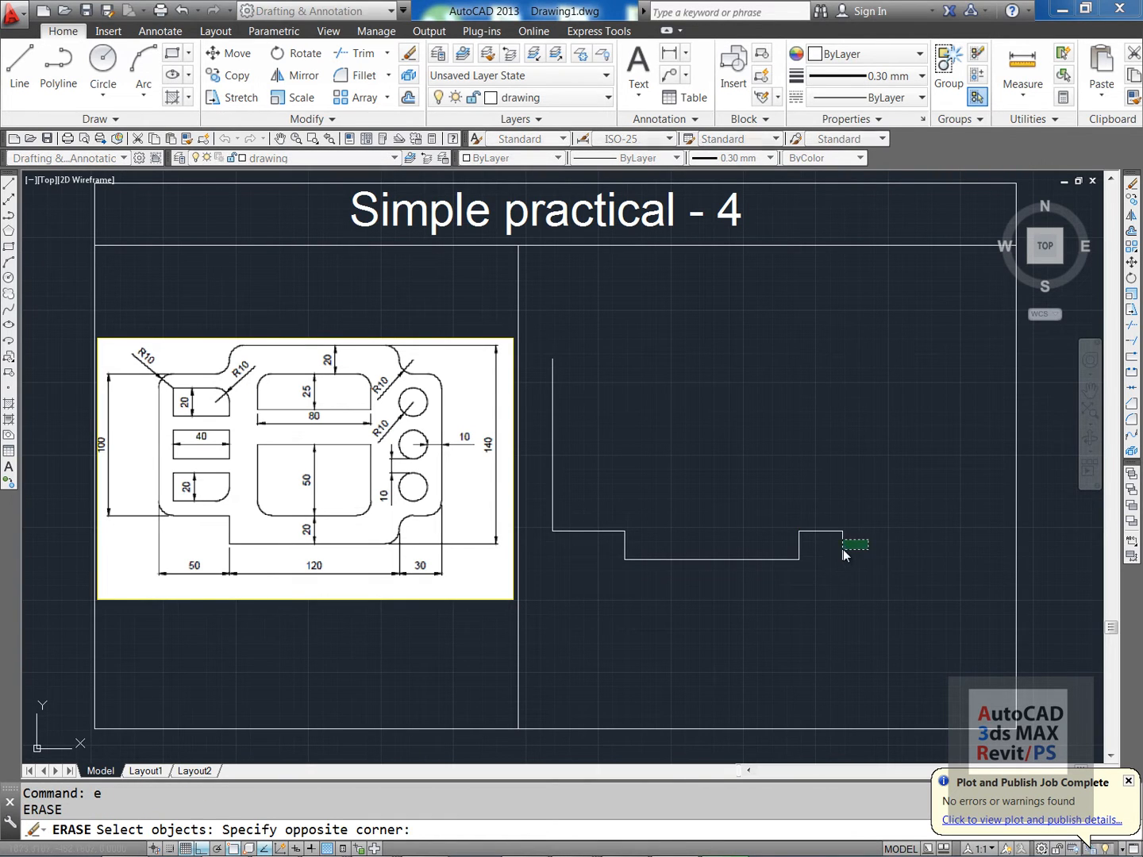
{"action": "left_click", "coordinate": [836, 552]}
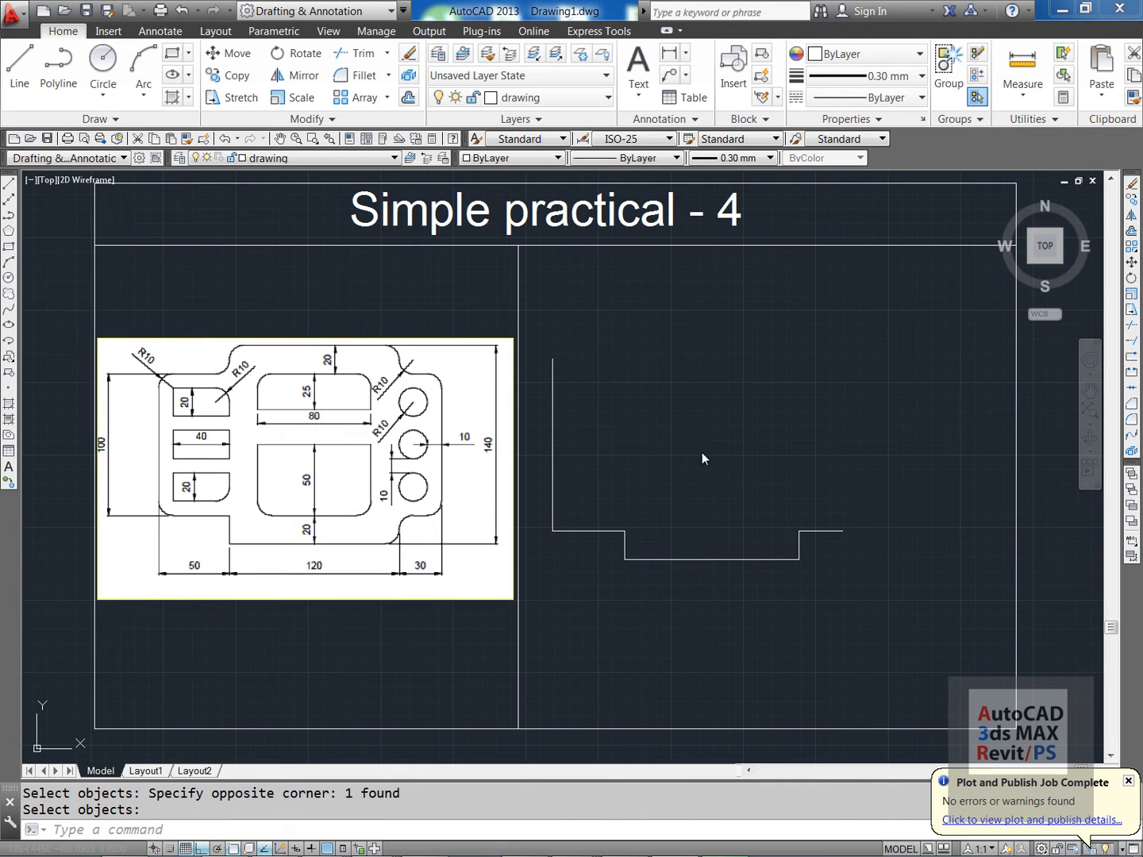
{"action": "key", "text": "Escape"}
{"action": "key", "text": "Escape"}
- Offset the right-hand horizontal step edge 100 units upward
{"action": "type", "text": "o"}
{"action": "key", "text": "Return"}
{"action": "type", "text": "1"}
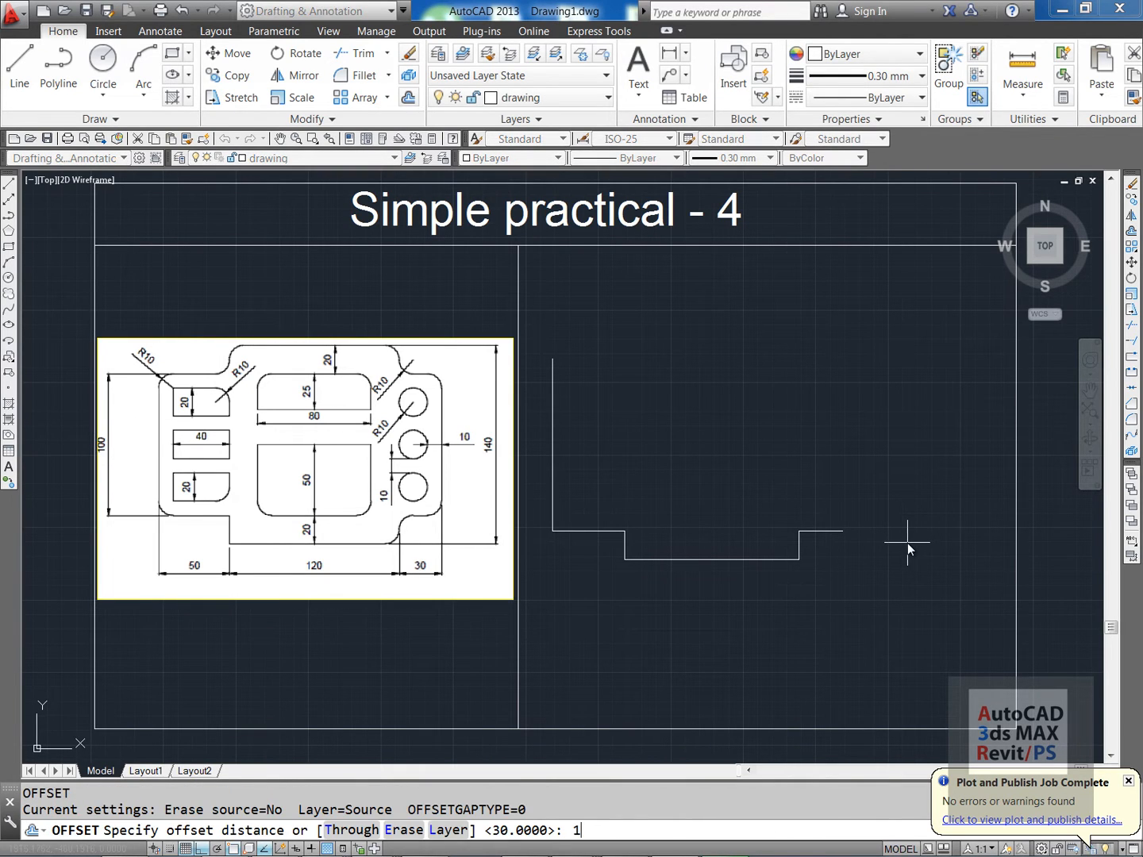
{"action": "type", "text": "00"}
{"action": "key", "text": "Return"}
{"action": "left_click", "coordinate": [828, 532]}
{"action": "left_click", "coordinate": [856, 479]}
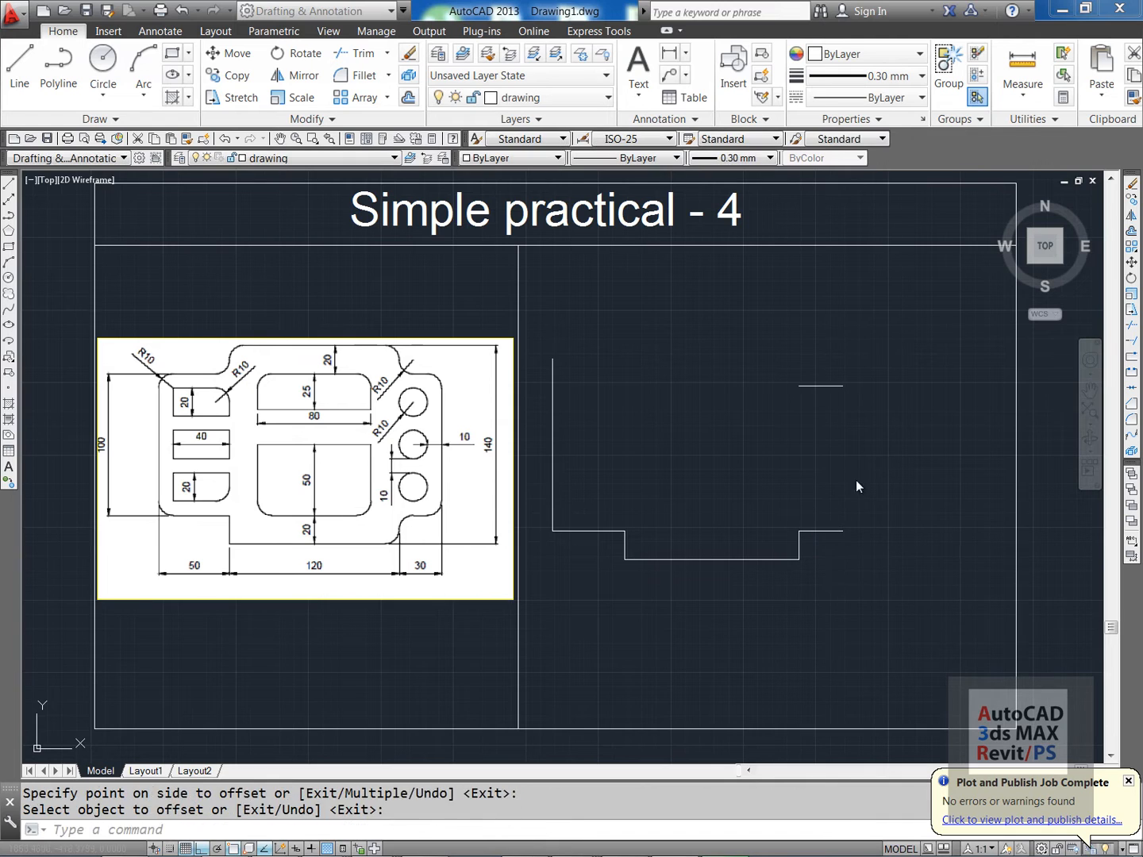
{"action": "key", "text": "Escape"}
{"action": "key", "text": "Escape"}
- Draw the plate's right vertical edge between the right ends of the two short horizontal lines
{"action": "type", "text": "l"}
{"action": "key", "text": "Return"}
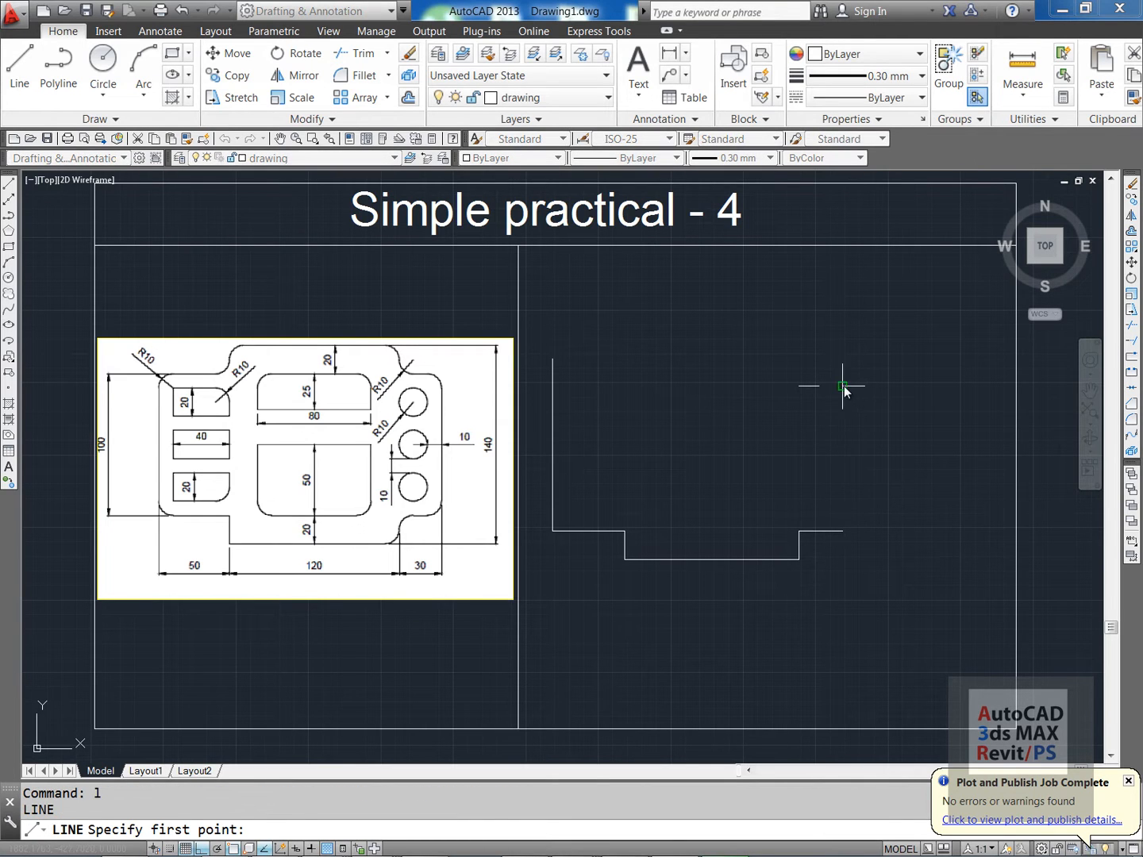
{"action": "left_click", "coordinate": [843, 387]}
{"action": "left_click", "coordinate": [846, 531]}
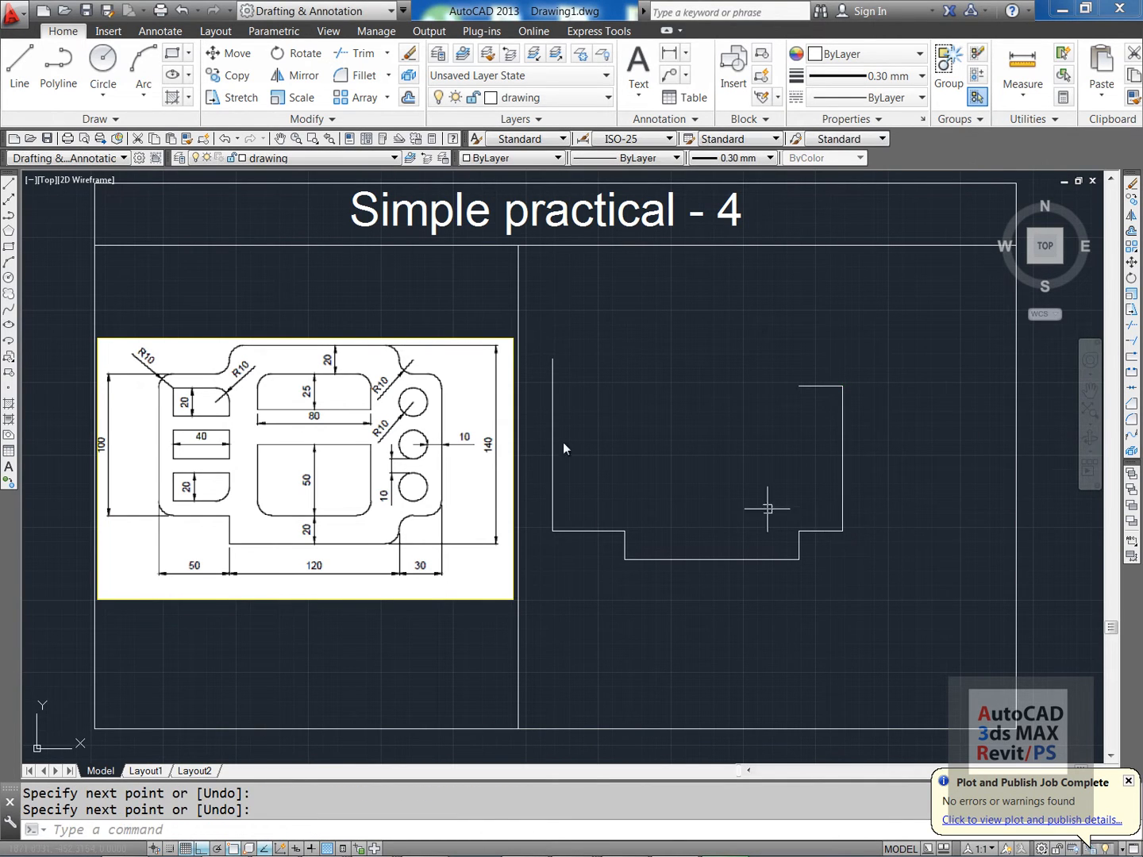
{"action": "key", "text": "Escape"}
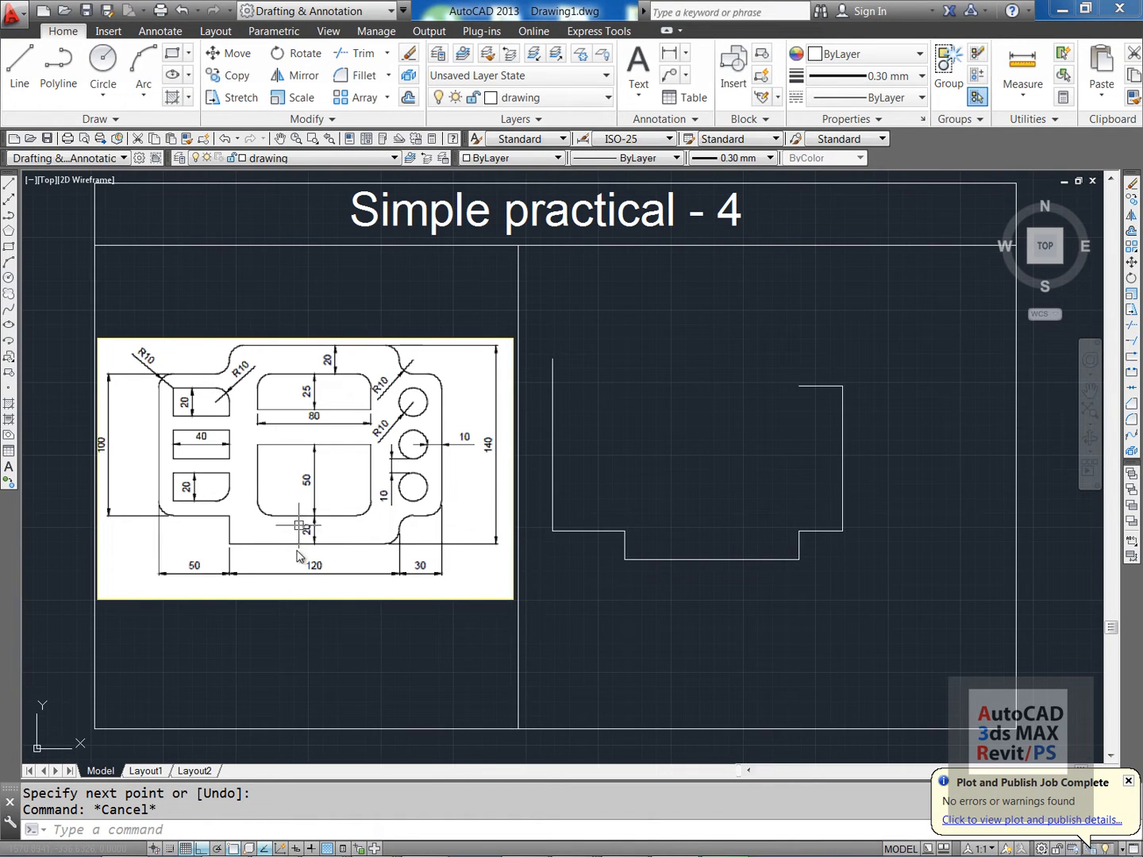
{"action": "key", "text": "Escape"}
- Offset the upper right horizontal step edge 20 units upward
{"action": "type", "text": "o"}
{"action": "key", "text": "Return"}
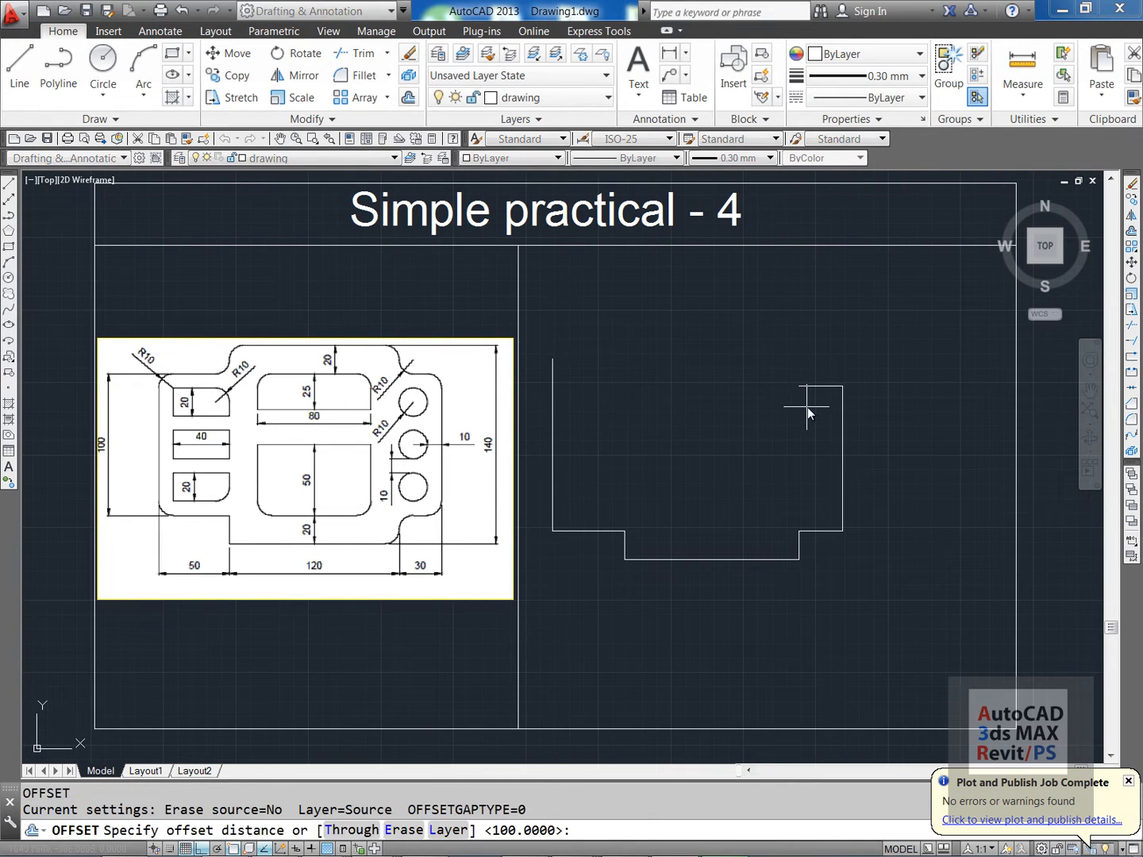
{"action": "type", "text": "20"}
{"action": "key", "text": "Return"}
{"action": "left_click", "coordinate": [823, 387]}
{"action": "left_click", "coordinate": [812, 336]}
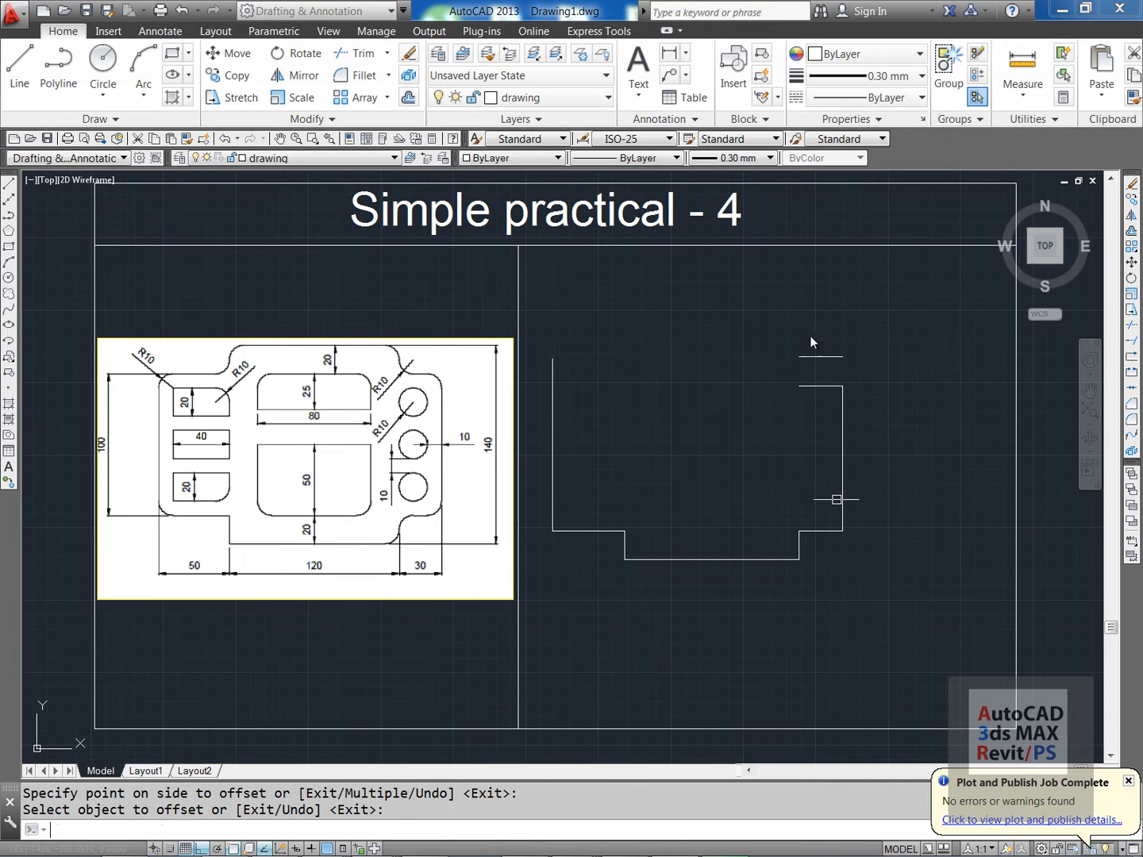
{"action": "key", "text": "Escape"}
{"action": "key", "text": "Escape"}
- Draw a short vertical line joining the left ends of the upper right step edge and its offset copy
{"action": "type", "text": "l"}
{"action": "key", "text": "Return"}
{"action": "left_click", "coordinate": [798, 387]}
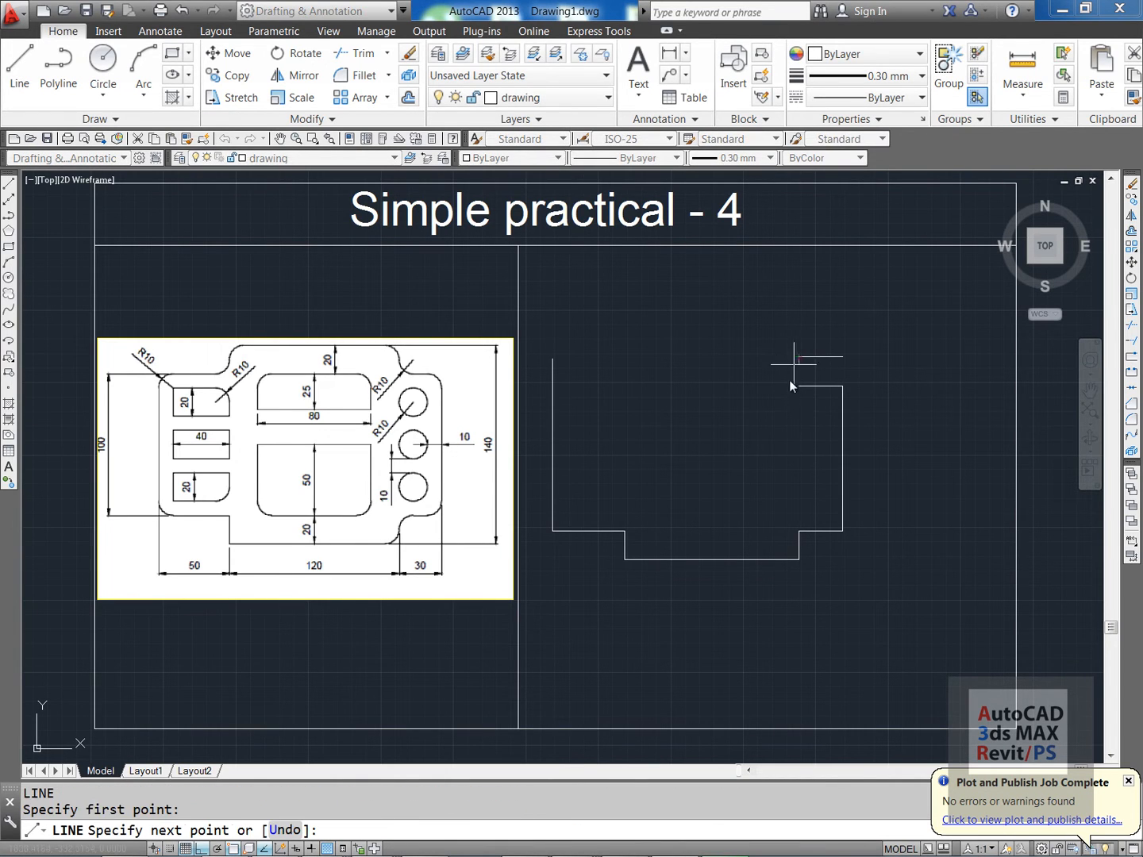
{"action": "left_click", "coordinate": [798, 357]}
{"action": "key", "text": "Return"}
- Erase the offset horizontal line above the upper right step edge
{"action": "type", "text": "e"}
{"action": "key", "text": "Return"}
{"action": "left_click", "coordinate": [833, 356]}
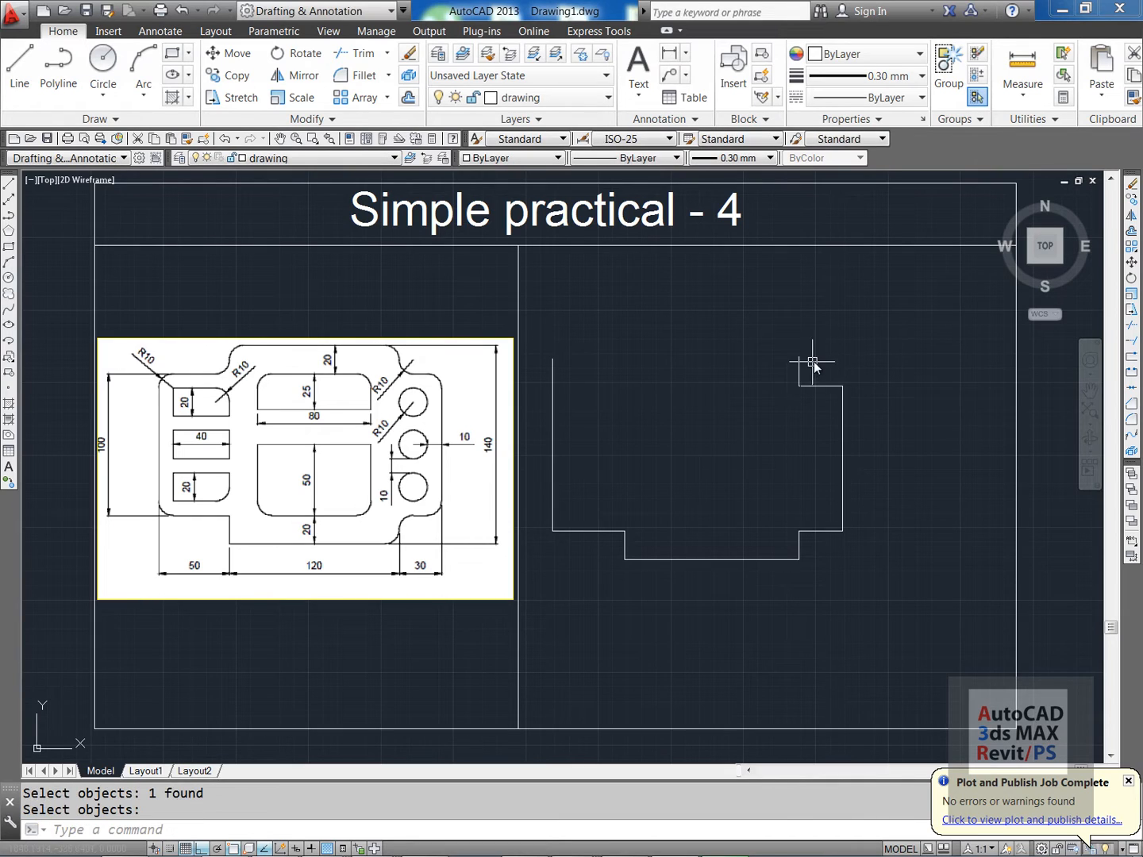
{"action": "key", "text": "Return"}
{"action": "key", "text": "Escape"}
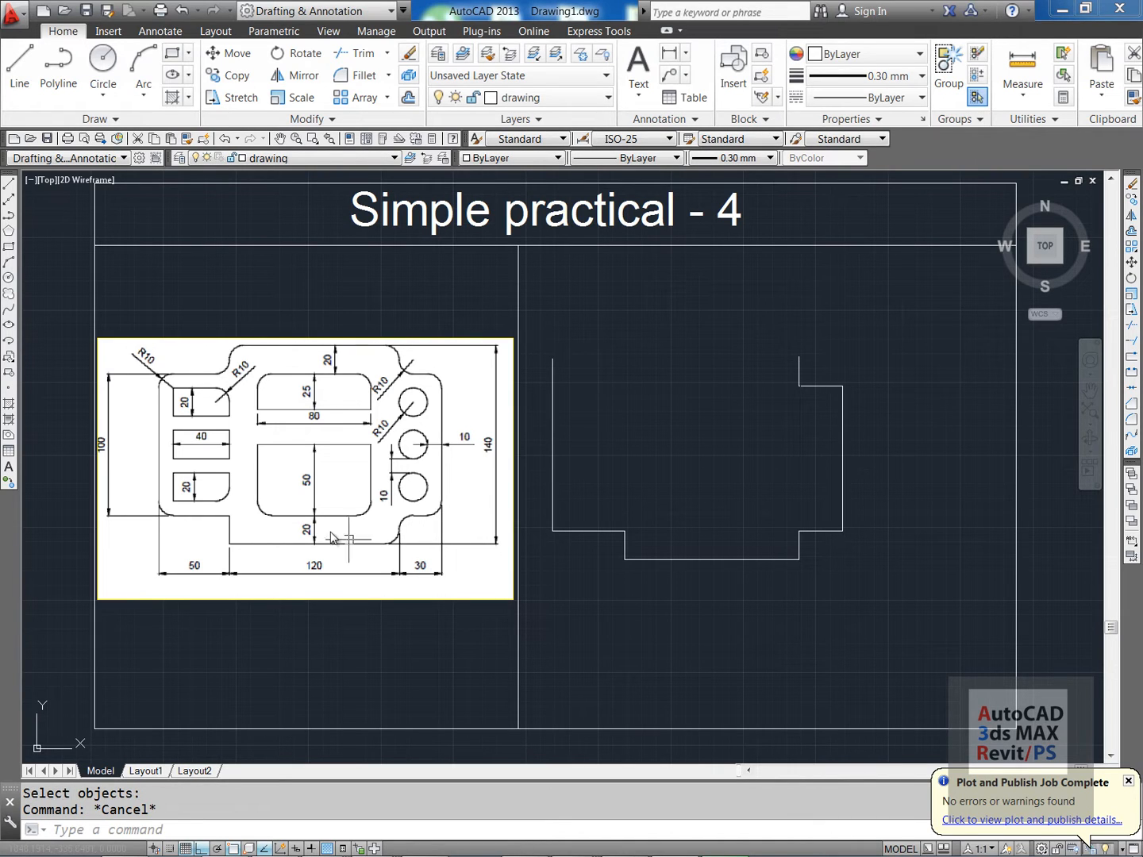
{"action": "key", "text": "Escape"}
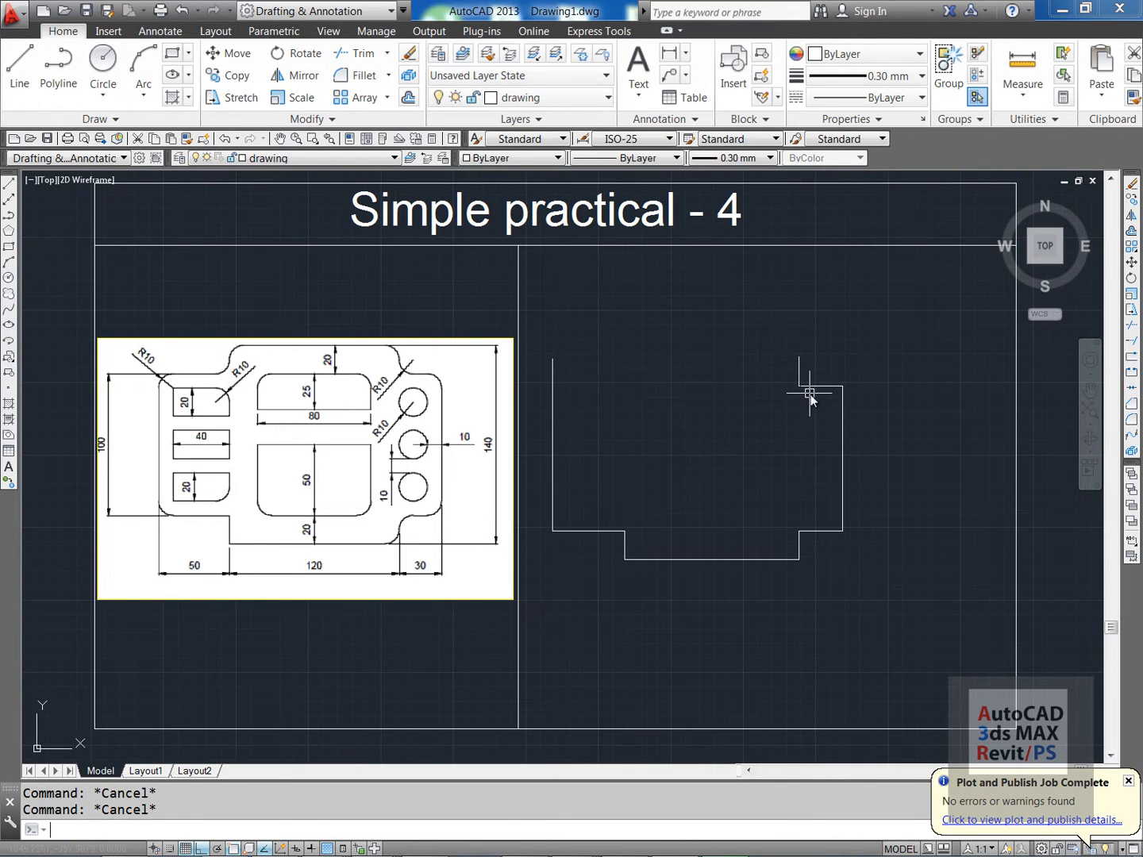
- Offset the upper right short vertical line 120 units to the left
{"action": "type", "text": "o"}
{"action": "key", "text": "Return"}
{"action": "type", "text": "120"}
{"action": "key", "text": "Return"}
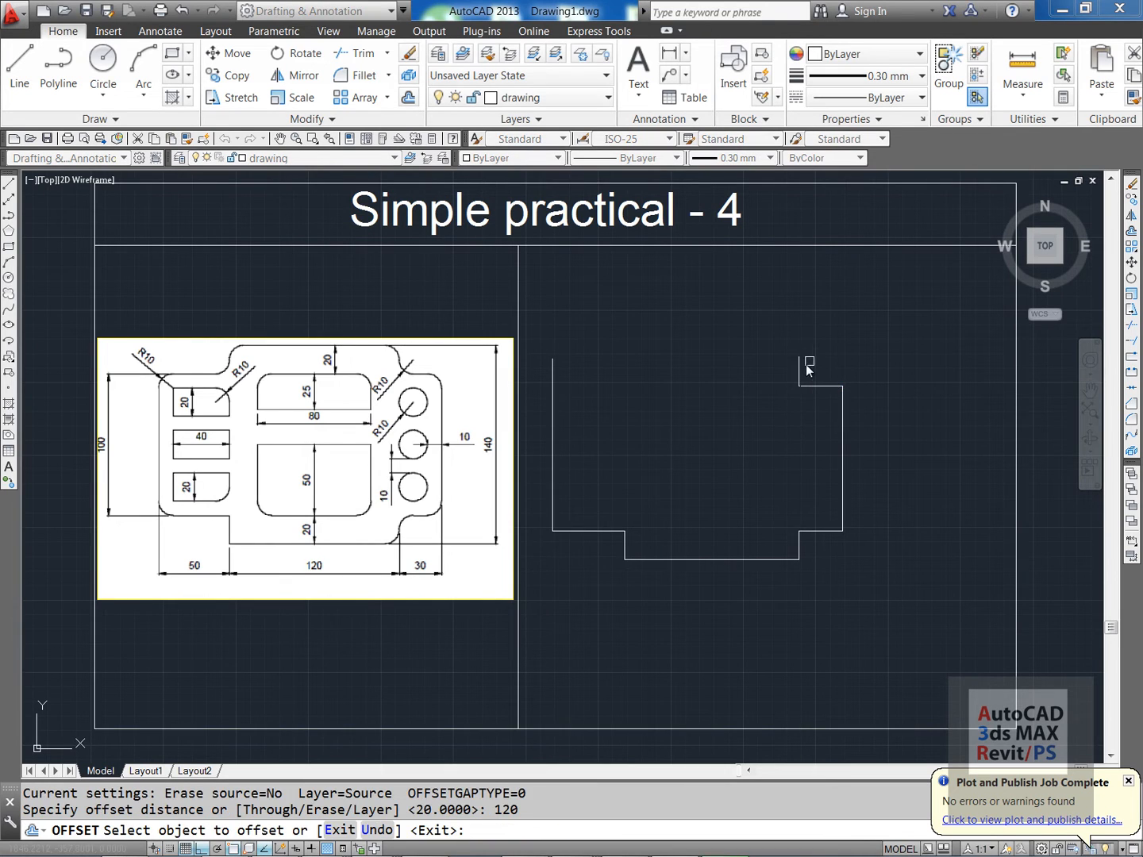
{"action": "left_click", "coordinate": [801, 370]}
{"action": "left_click", "coordinate": [748, 371]}
{"action": "key", "text": "Return"}
- Draw the top edge between the upper short vertical lines and continue down to the lower end of the left one
{"action": "type", "text": "l"}
{"action": "key", "text": "Return"}
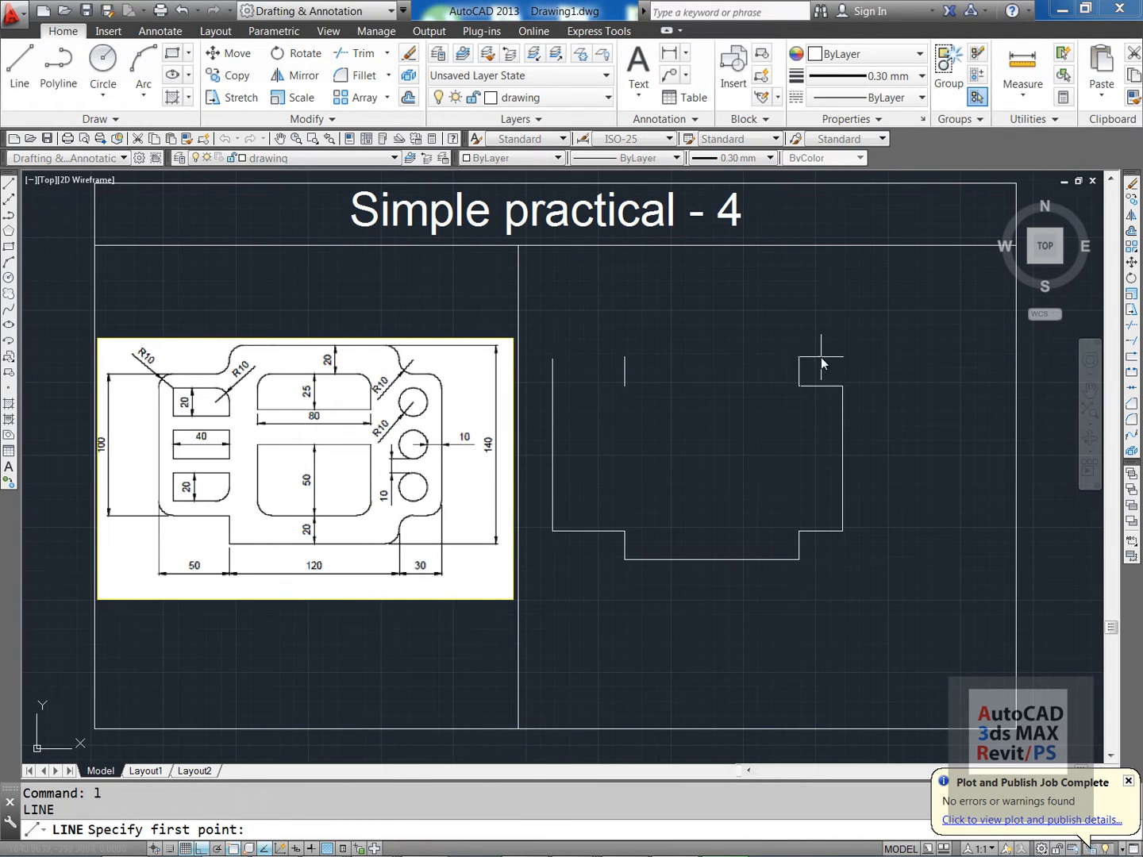
{"action": "left_click", "coordinate": [798, 357]}
{"action": "left_click", "coordinate": [625, 357]}
{"action": "left_click", "coordinate": [625, 386]}
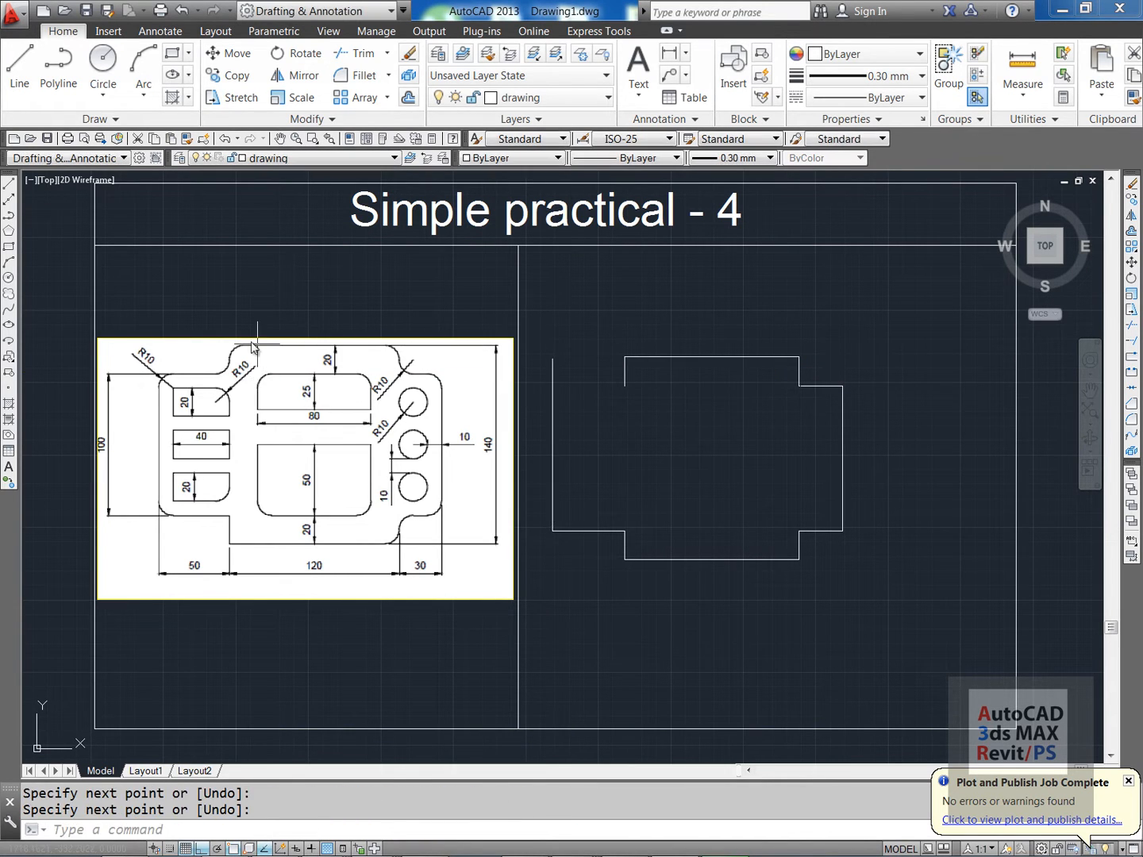
{"action": "key", "text": "Return"}
{"action": "key", "text": "Escape"}
{"action": "key", "text": "Escape"}
- Draw a horizontal line from the lower end of the upper left short vertical line to just past the plate's left edge
{"action": "type", "text": "l"}
{"action": "key", "text": "Return"}
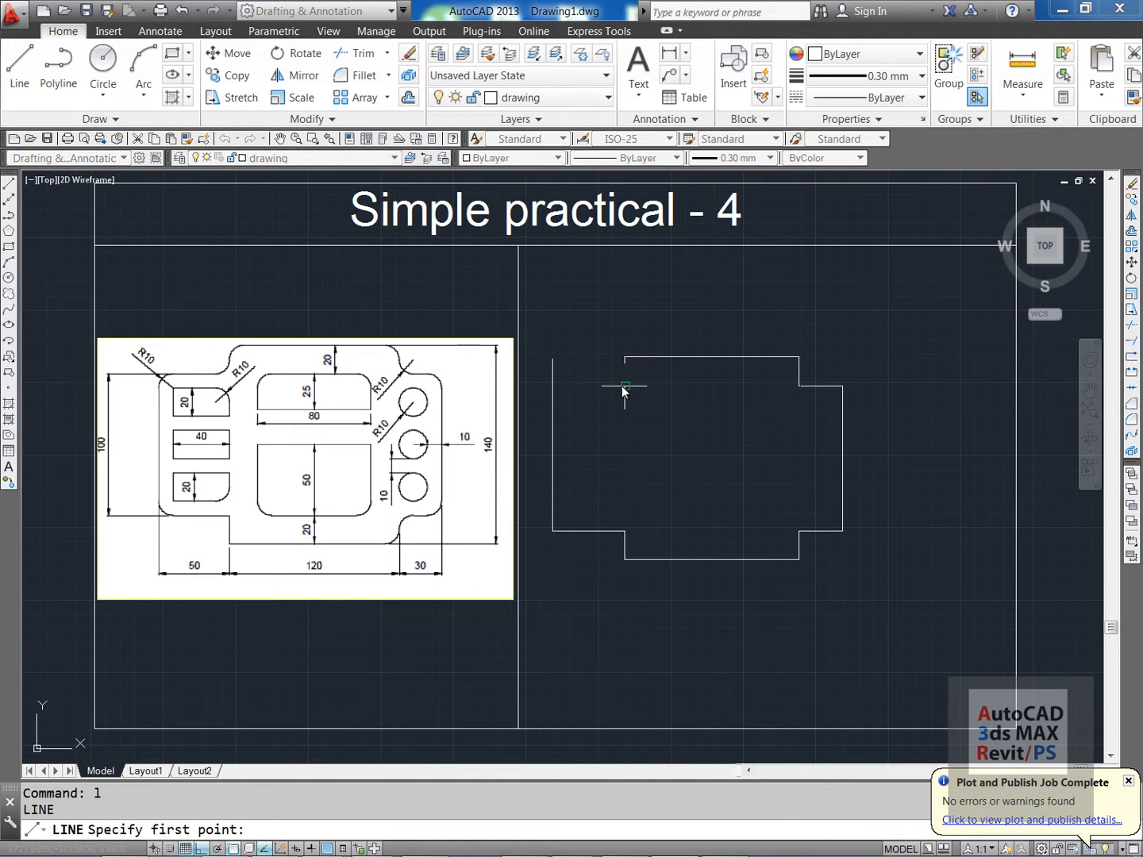
{"action": "left_click", "coordinate": [625, 387]}
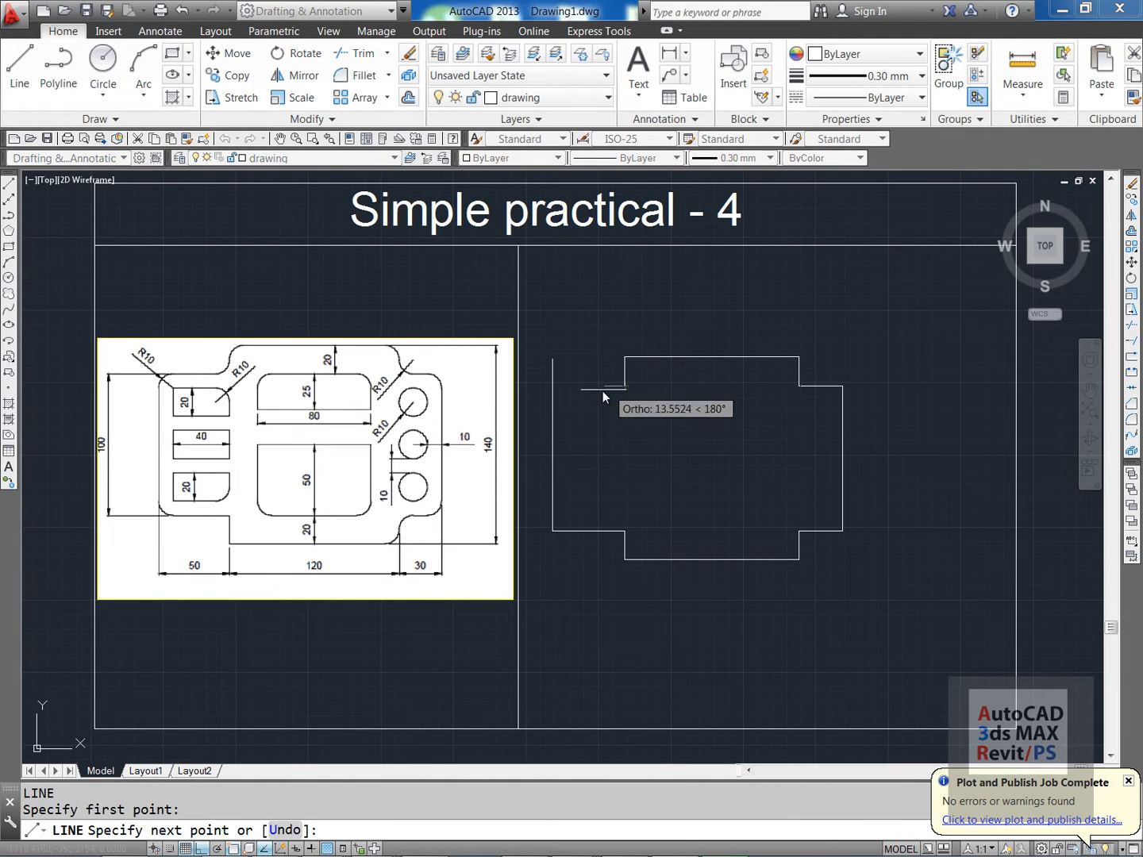
{"action": "left_click", "coordinate": [540, 387]}
{"action": "key", "text": "Escape"}
- Trim the overhanging line ends at the upper left corner of the plate outline
{"action": "type", "text": "tr"}
{"action": "key", "text": "Return"}
{"action": "key", "text": "Return"}
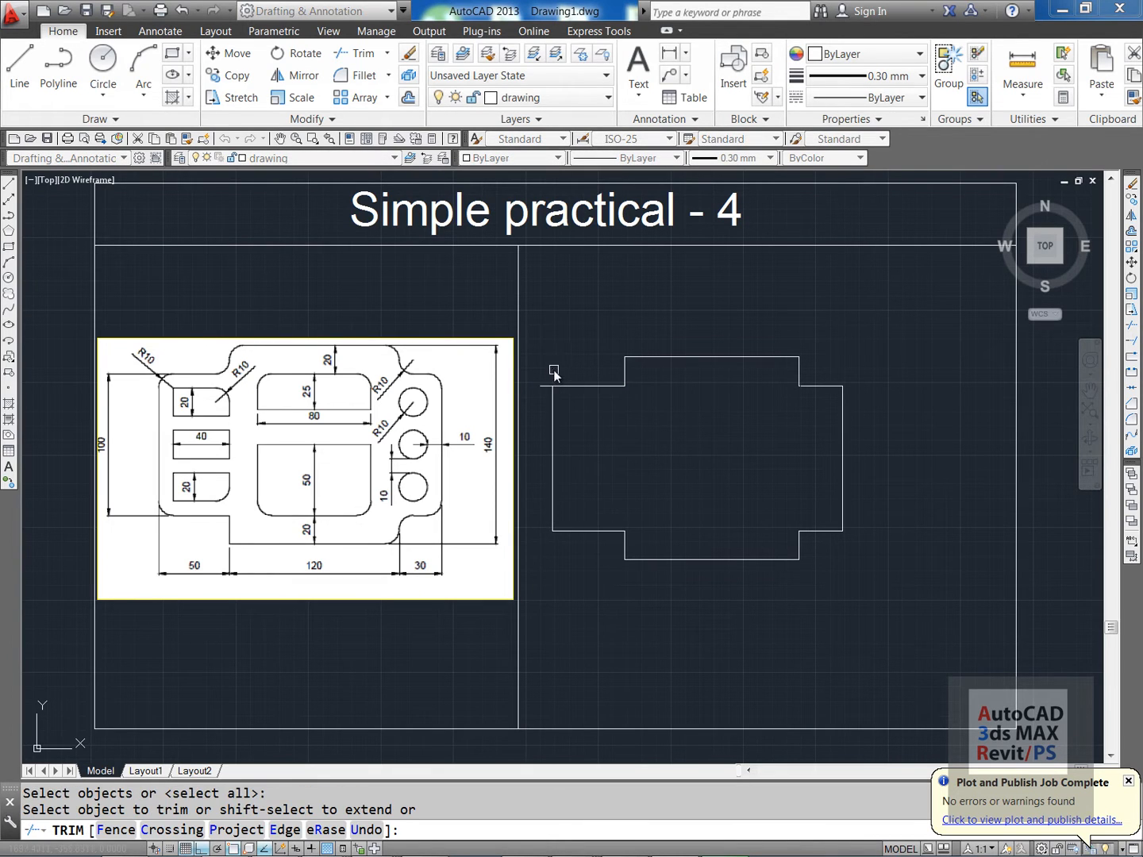
{"action": "left_click", "coordinate": [546, 387]}
{"action": "key", "text": "Escape"}
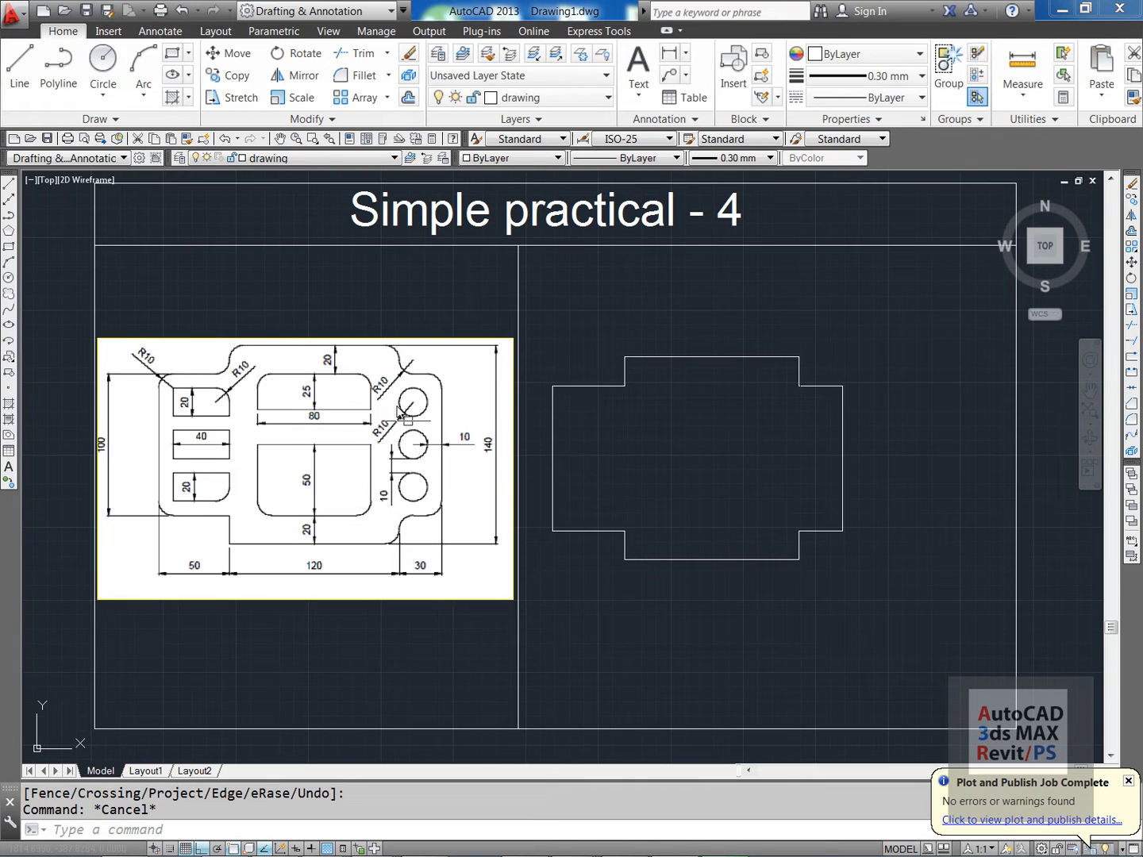
- Draw a horizontal guide line inward from the midpoint of the plate's right edge
{"action": "scroll", "coordinate": [592, 490], "scroll_direction": "down", "scroll_amount": 1}
{"action": "scroll", "coordinate": [592, 485], "scroll_direction": "up", "scroll_amount": 3}
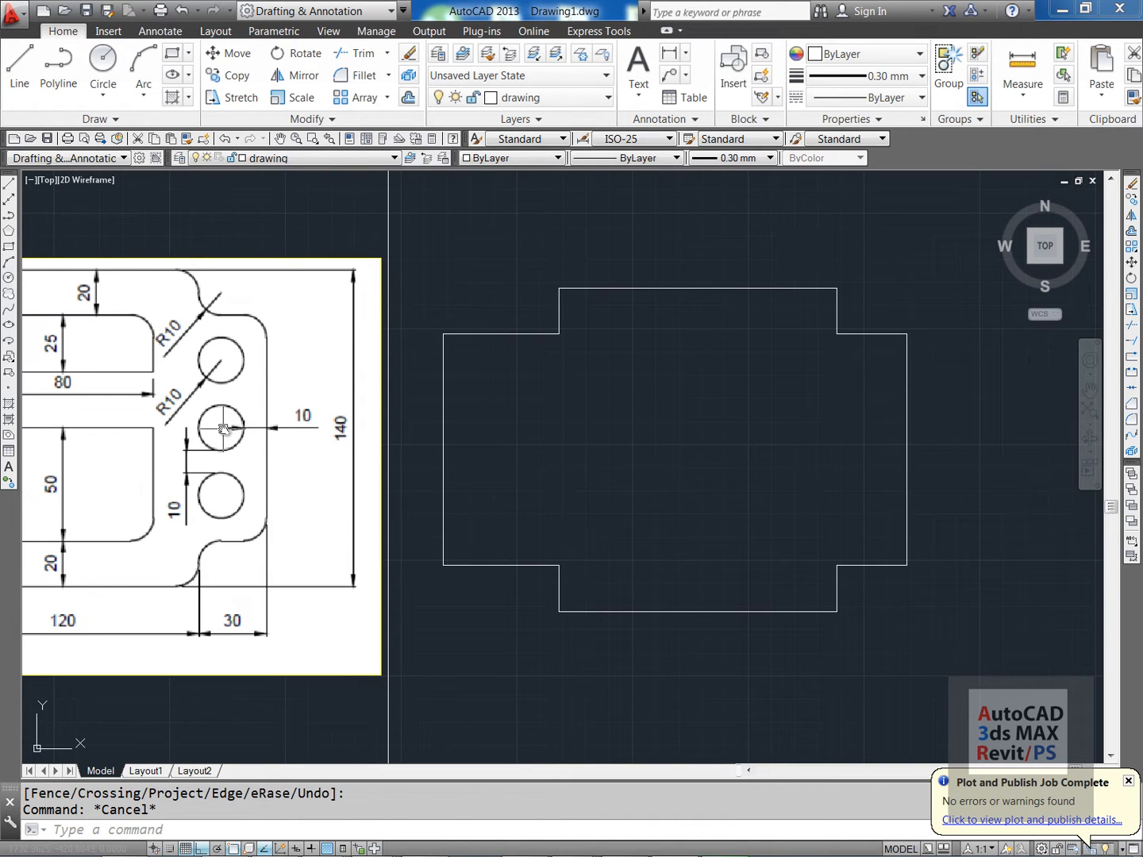
{"action": "key", "text": "Escape"}
{"action": "type", "text": "l"}
{"action": "key", "text": "Return"}
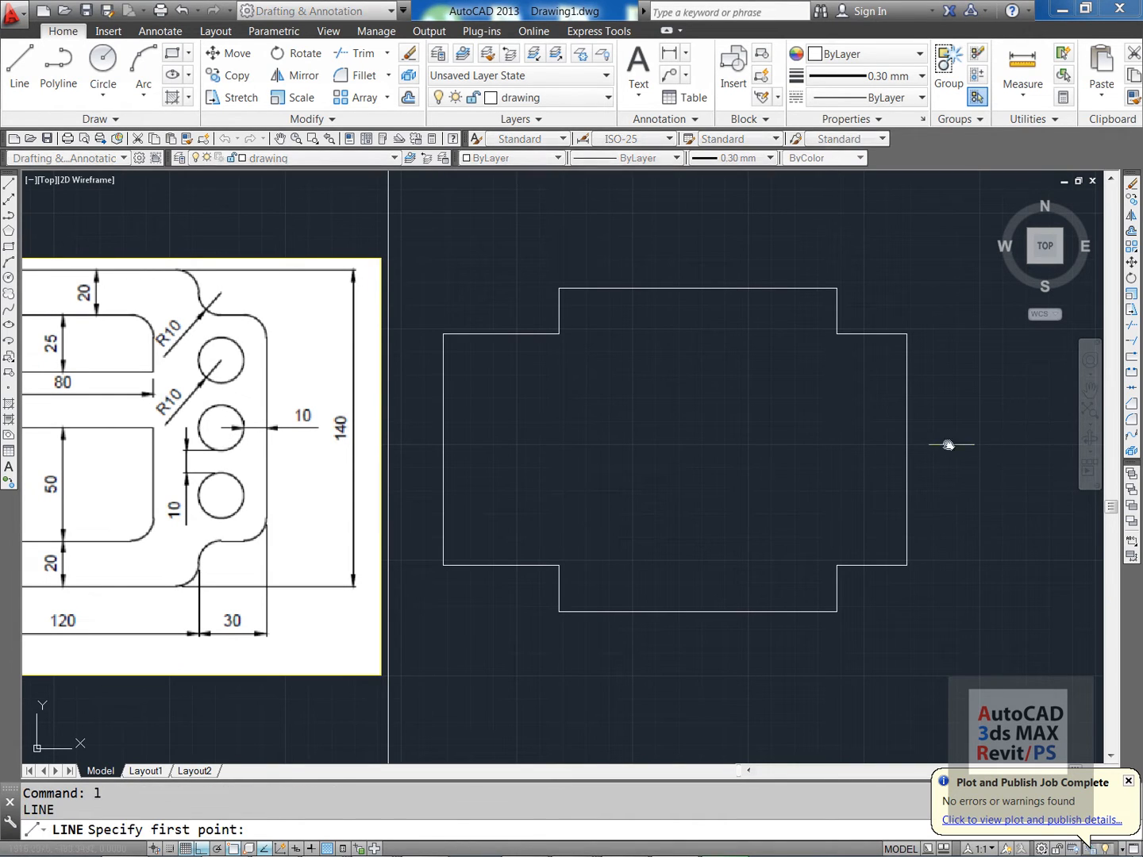
{"action": "left_click", "coordinate": [904, 449]}
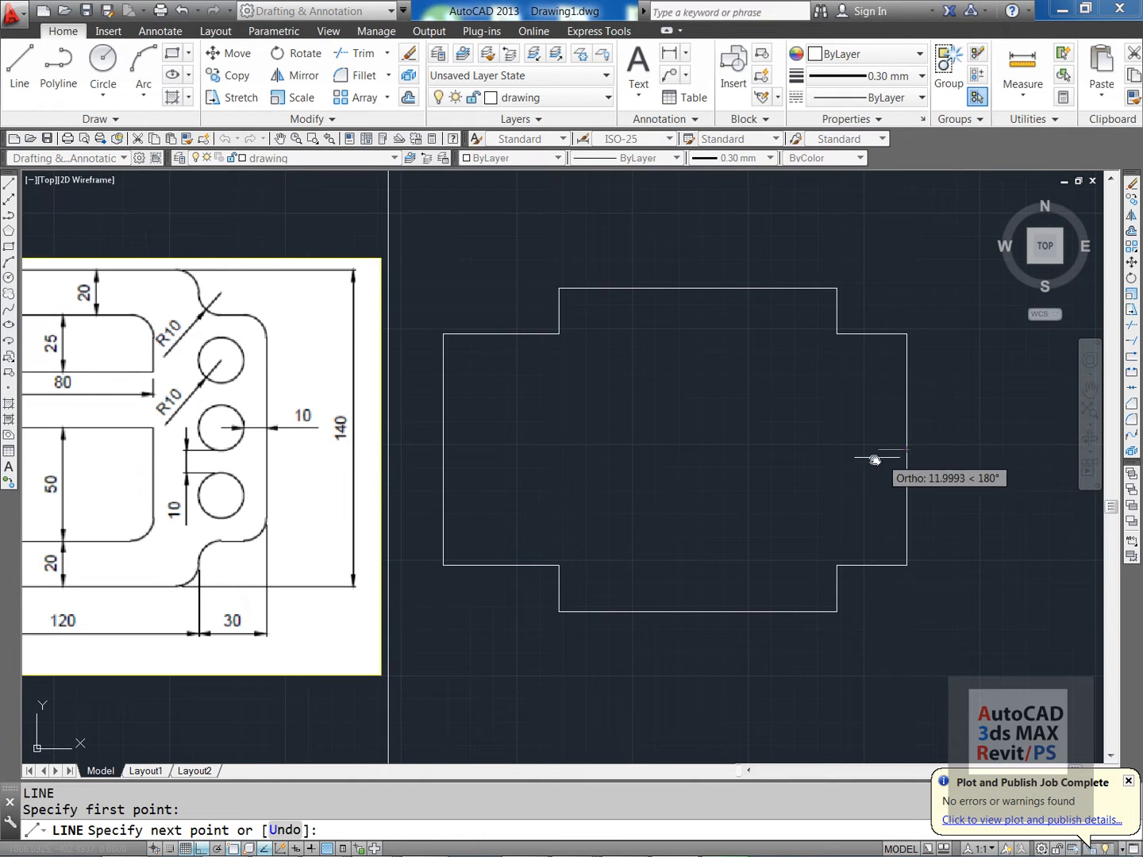
{"action": "left_click", "coordinate": [815, 465]}
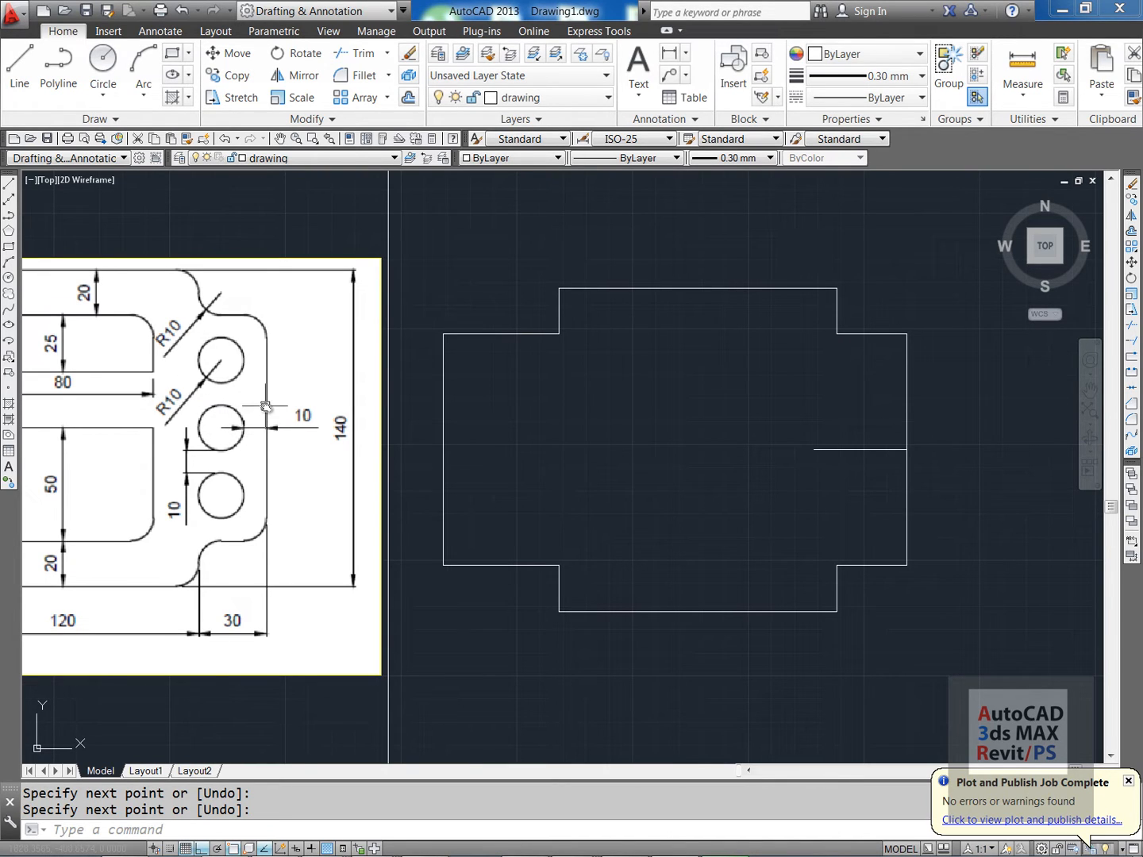
- Offset the plate's right edge 20 units inward as a vertical guide line for the hole centres
{"action": "key", "text": "Escape"}
{"action": "key", "text": "Escape"}
{"action": "type", "text": "o"}
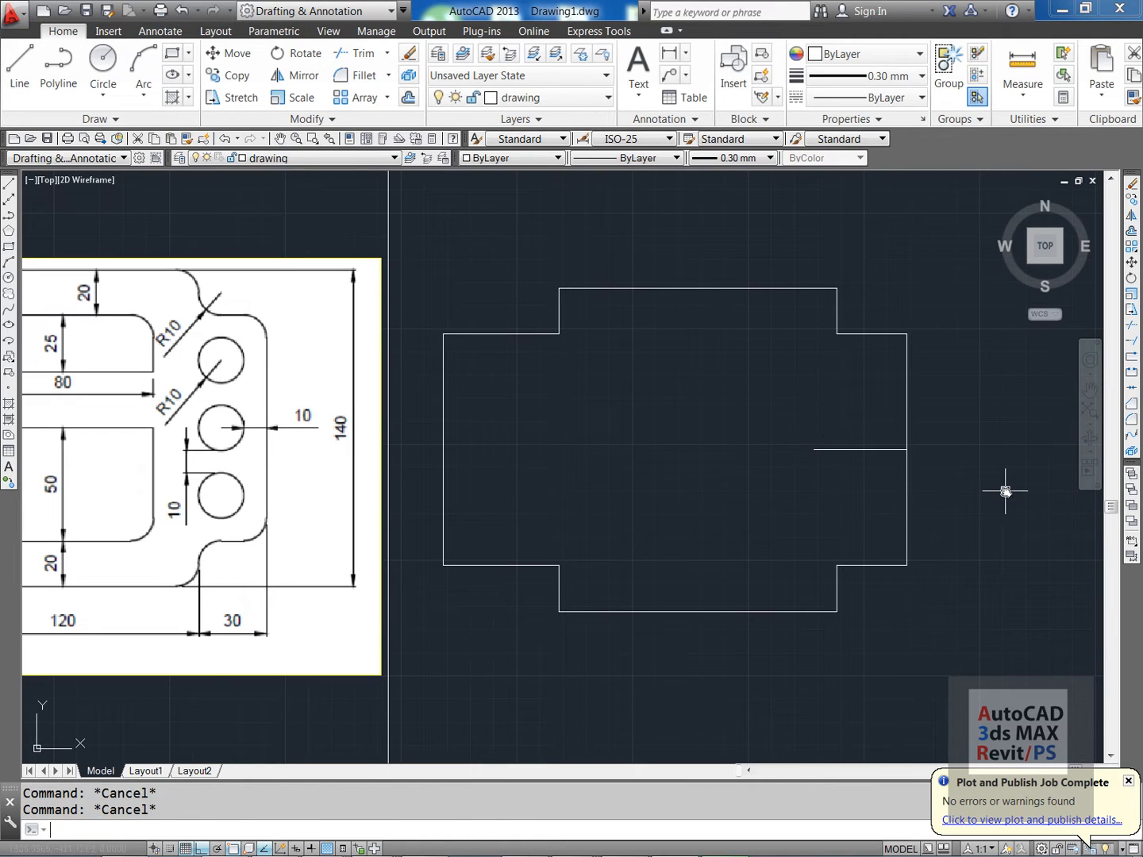
{"action": "key", "text": "Return"}
{"action": "type", "text": "20"}
{"action": "key", "text": "Return"}
{"action": "left_click", "coordinate": [907, 505]}
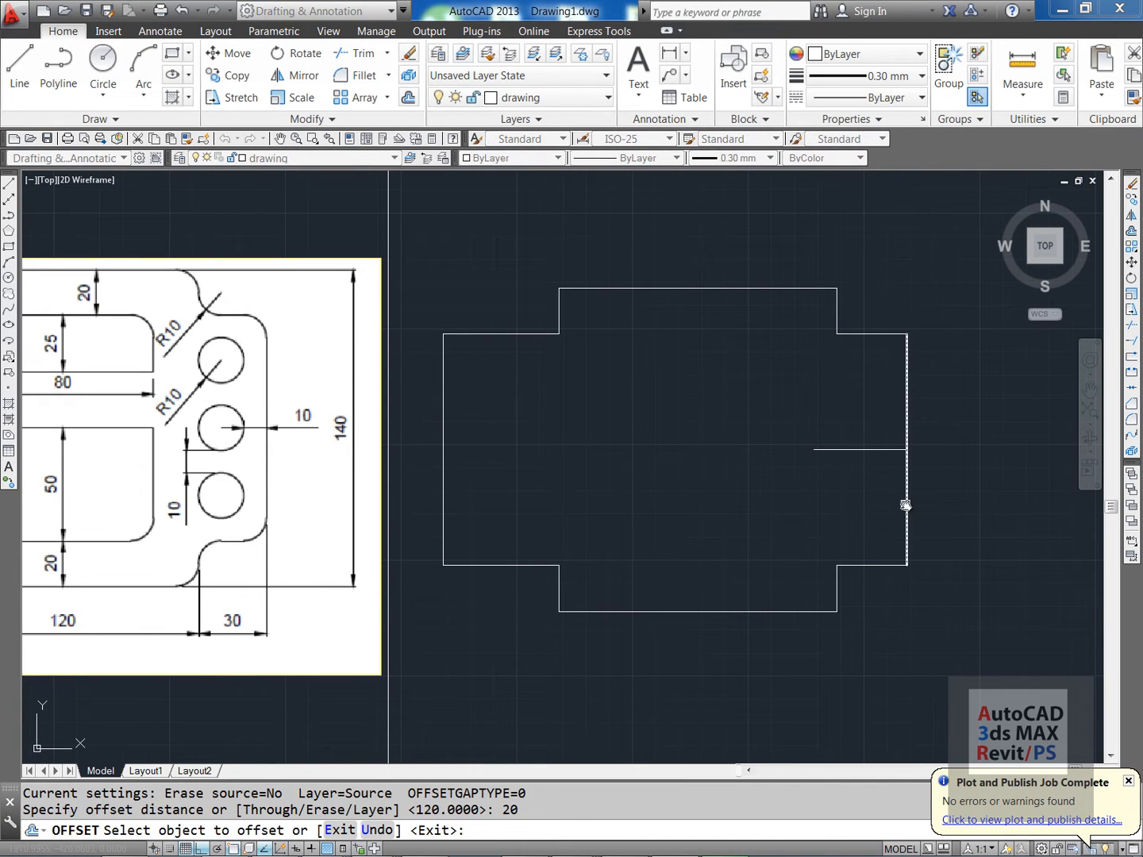
{"action": "left_click", "coordinate": [873, 502]}
{"action": "key", "text": "Return"}
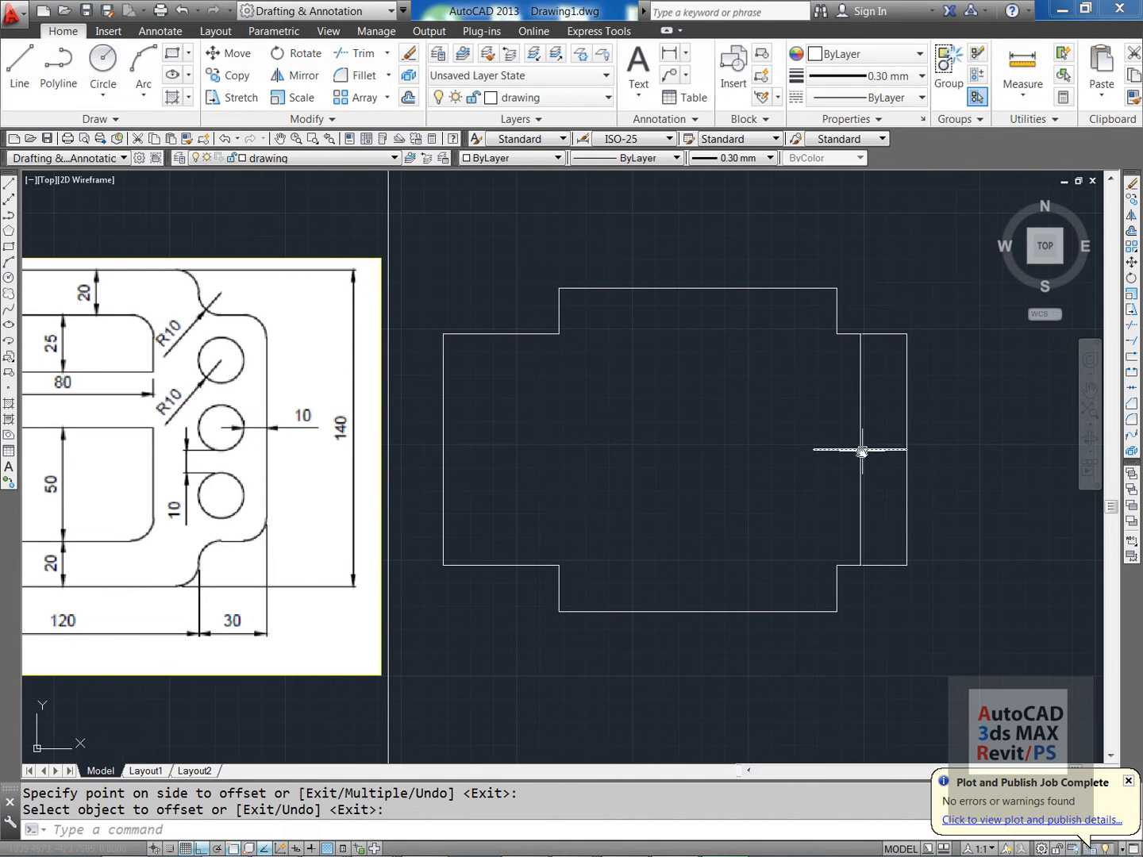
- Draw a circle of radius 10 centred where the vertical and horizontal guide lines cross
{"action": "key", "text": "Escape"}
{"action": "type", "text": "c"}
{"action": "key", "text": "Return"}
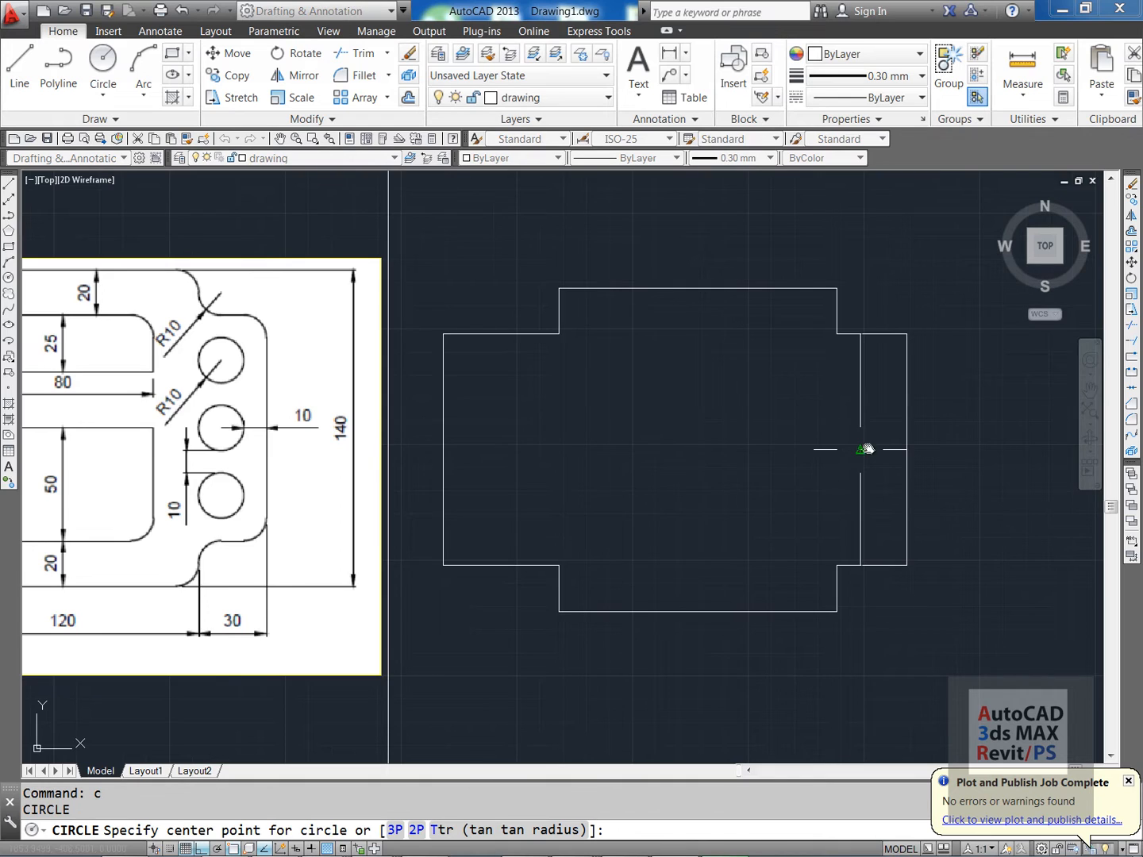
{"action": "scroll", "coordinate": [868, 449], "scroll_direction": "up", "scroll_amount": 3}
{"action": "left_click", "coordinate": [824, 457]}
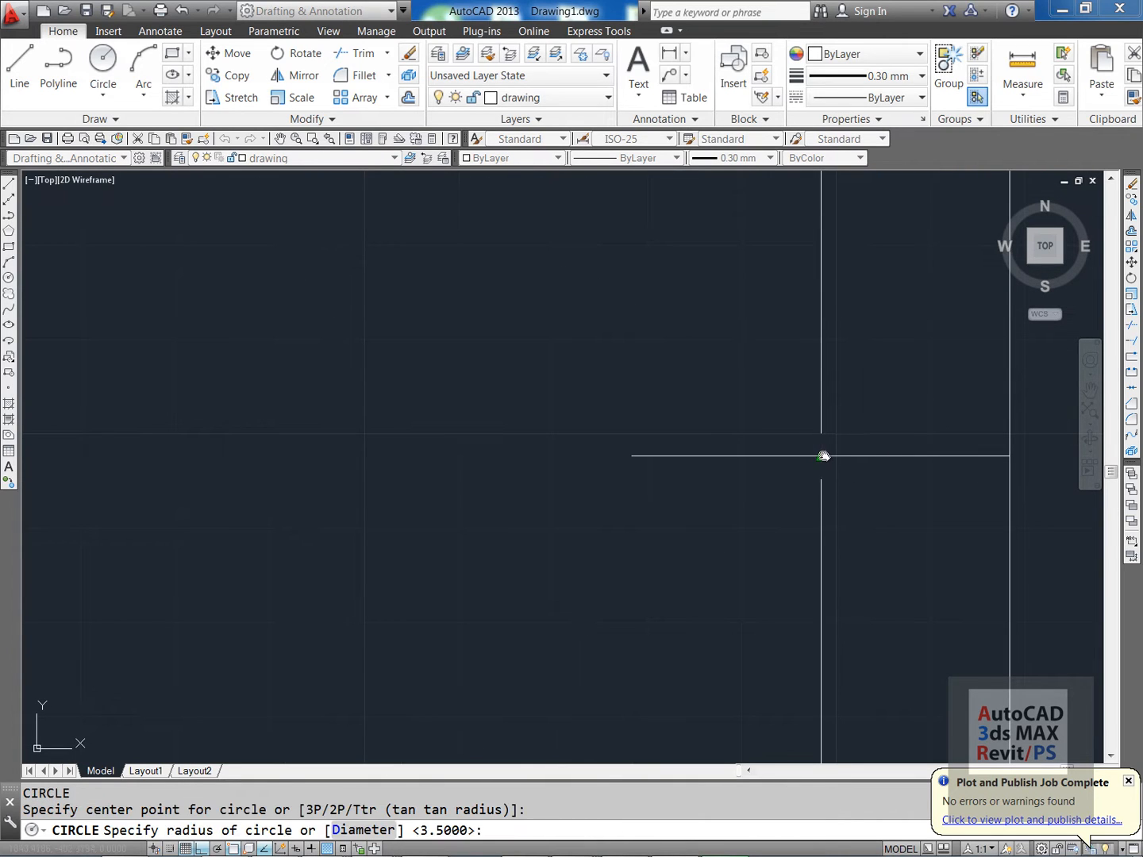
{"action": "type", "text": "10"}
{"action": "key", "text": "Return"}
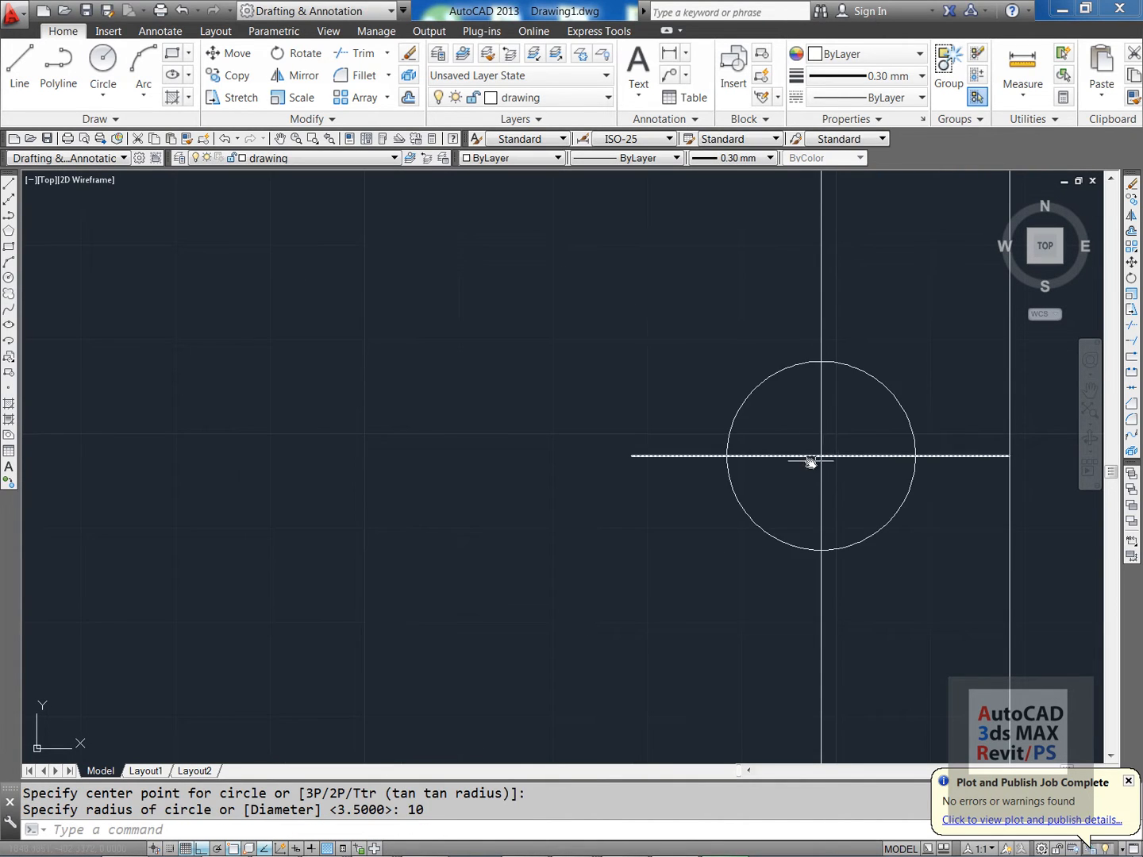
- Offset the horizontal guide line through the circle's centre 30 units downward, following the hole spacing in the reference image
{"action": "scroll", "coordinate": [812, 462], "scroll_direction": "down", "scroll_amount": 3}
{"action": "middle_click_drag", "start_coordinate": [535, 466], "coordinate": [381, 463]}
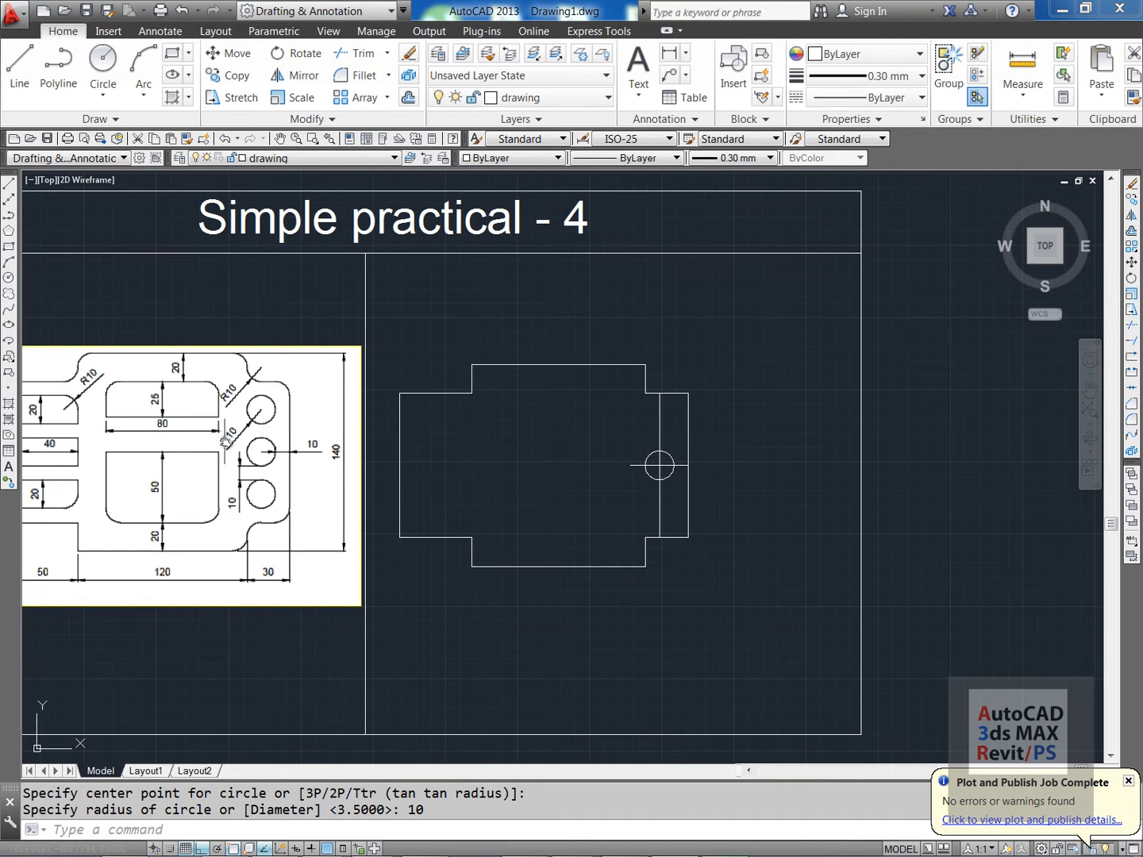
{"action": "scroll", "coordinate": [227, 446], "scroll_direction": "up", "scroll_amount": 4}
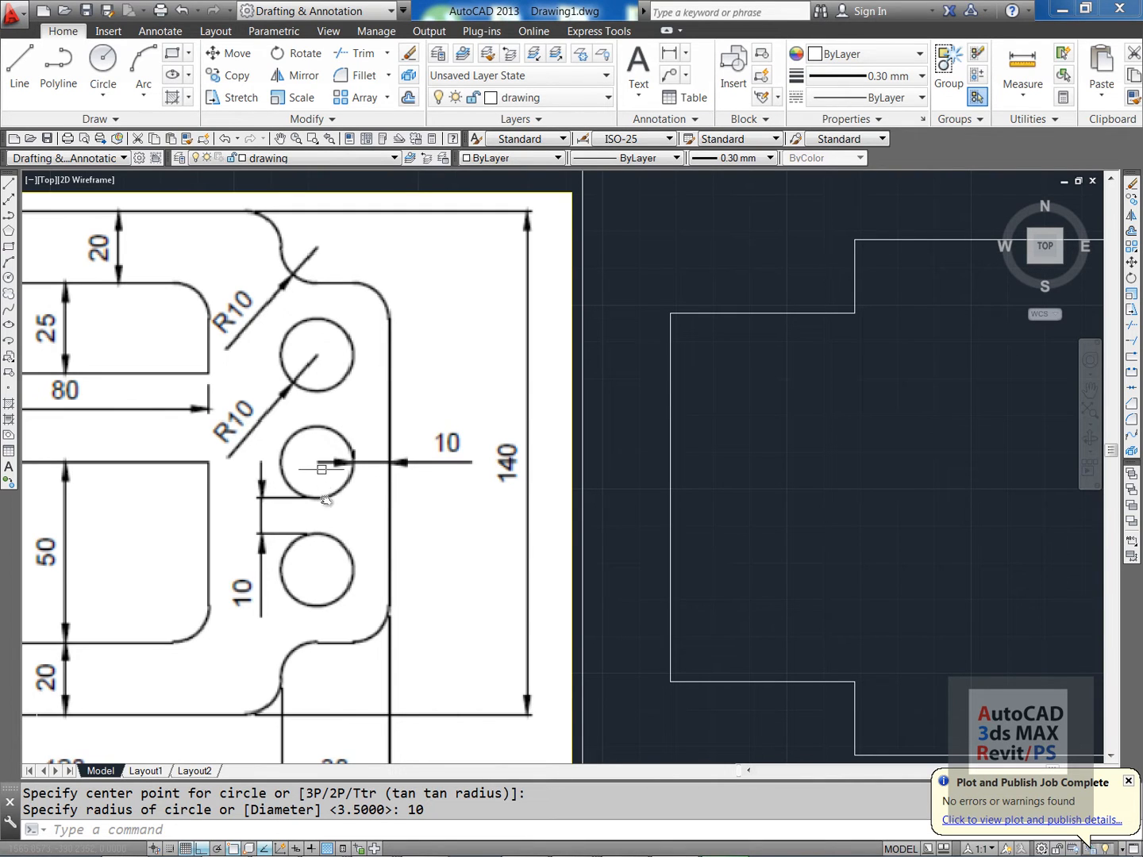
{"action": "scroll", "coordinate": [862, 549], "scroll_direction": "down", "scroll_amount": 5}
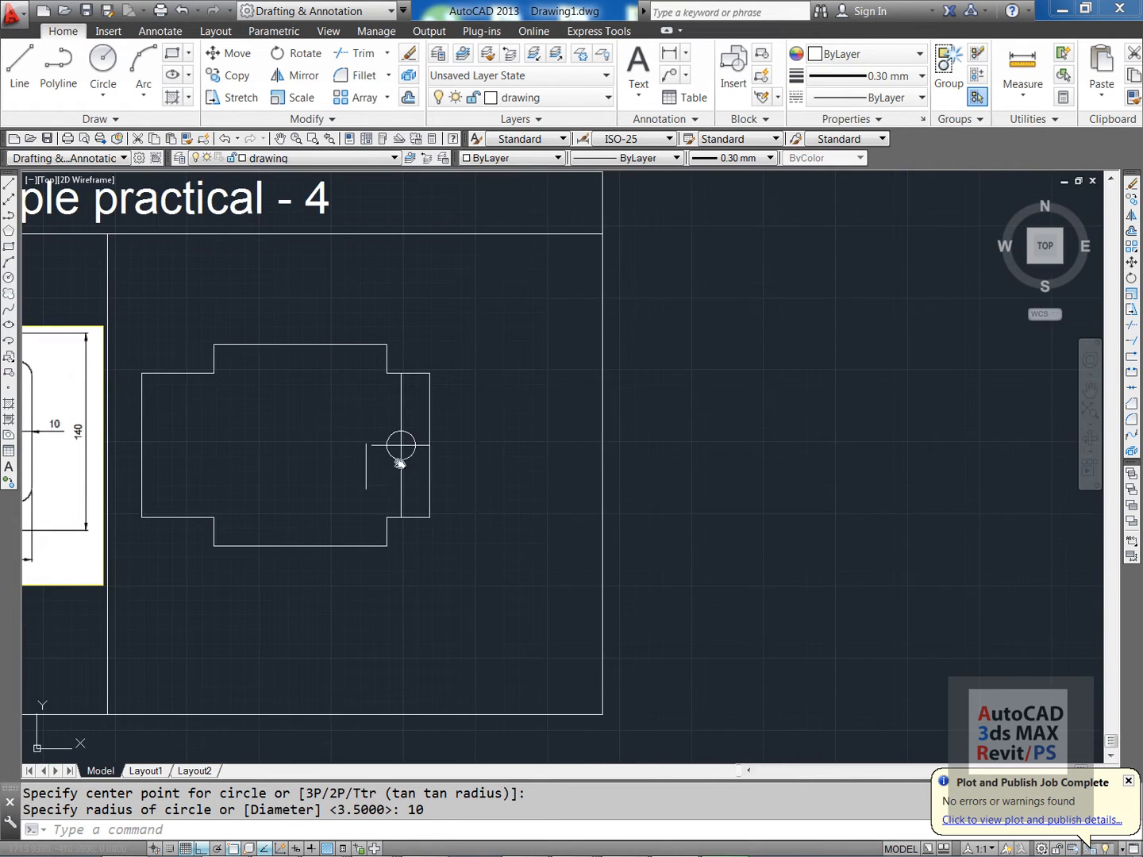
{"action": "scroll", "coordinate": [400, 464], "scroll_direction": "up", "scroll_amount": 4}
{"action": "key", "text": "Escape"}
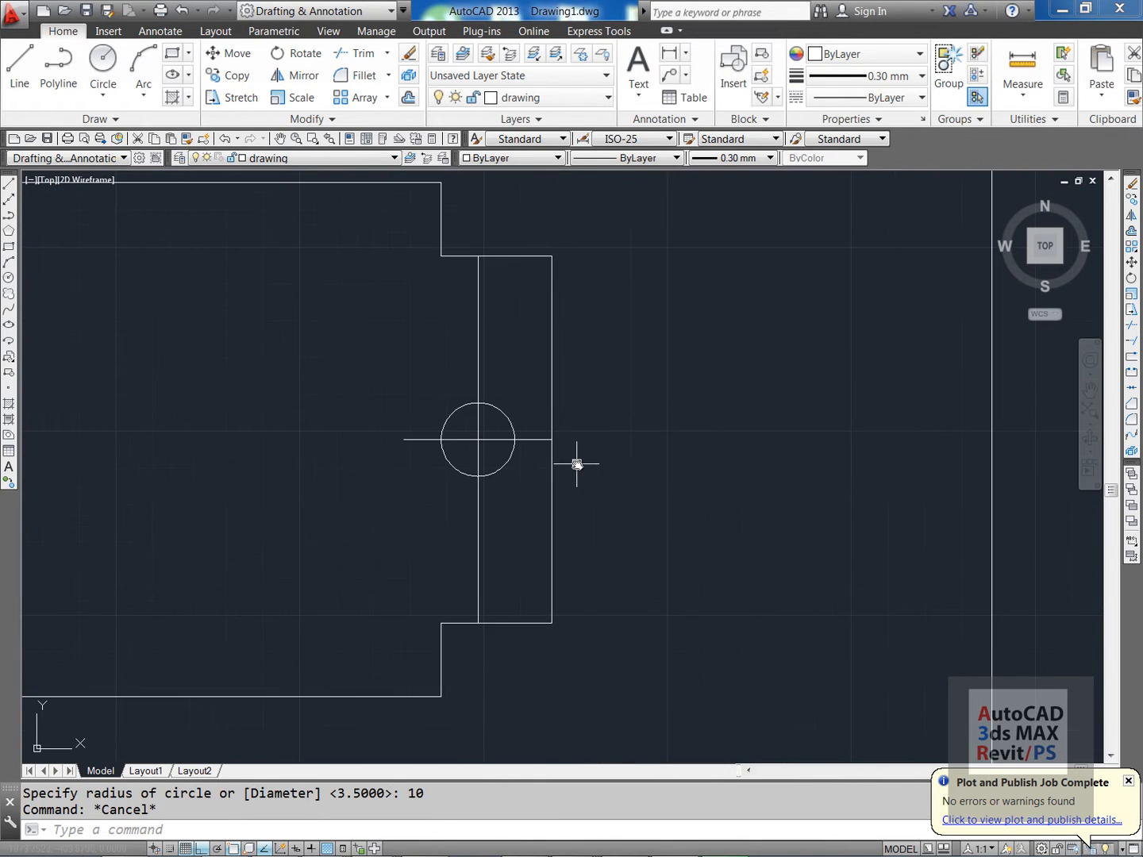
{"action": "type", "text": "o"}
{"action": "key", "text": "Return"}
{"action": "type", "text": "30"}
{"action": "key", "text": "Return"}
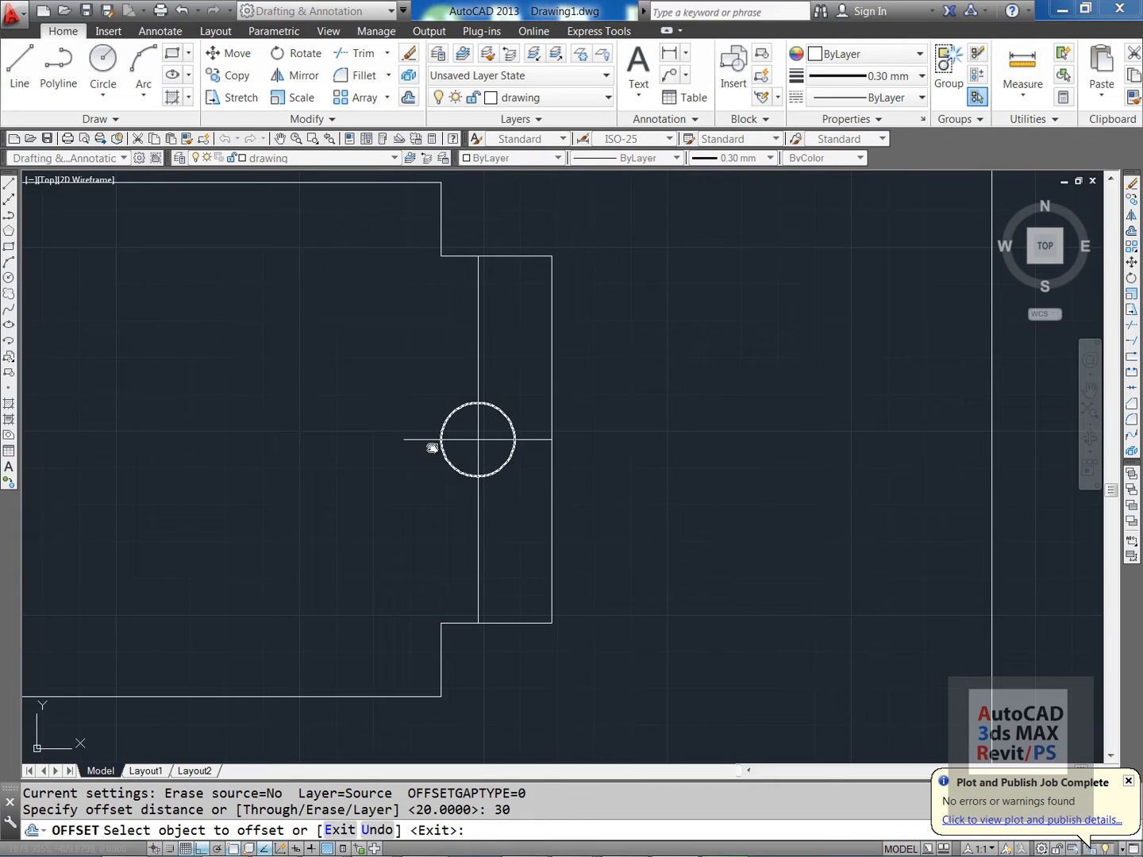
{"action": "left_click", "coordinate": [423, 440]}
{"action": "left_click", "coordinate": [418, 499]}
{"action": "key", "text": "Return"}
- Draw a circle of radius 10 centred where the lower horizontal guide line crosses the vertical guide line
{"action": "middle_click_drag", "start_coordinate": [453, 518], "coordinate": [758, 523]}
{"action": "scroll", "coordinate": [693, 520], "scroll_direction": "down", "scroll_amount": 6}
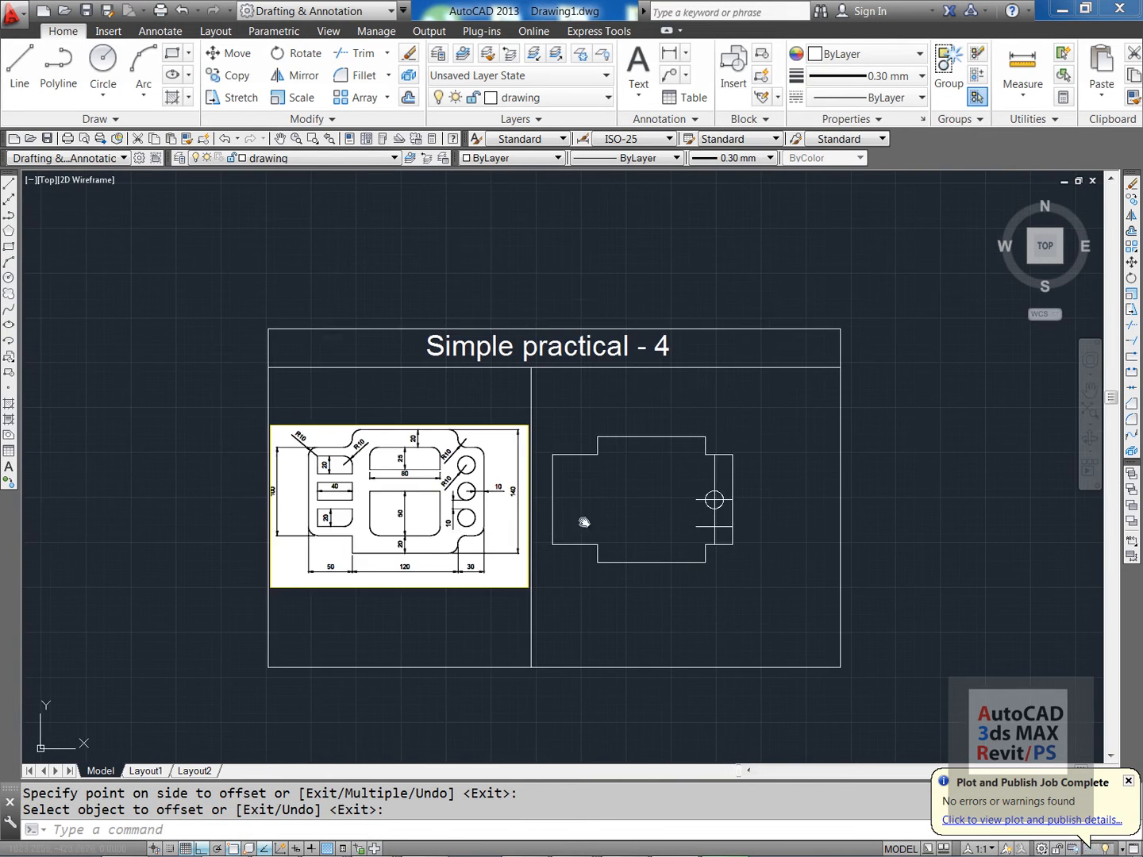
{"action": "scroll", "coordinate": [469, 529], "scroll_direction": "up", "scroll_amount": 6}
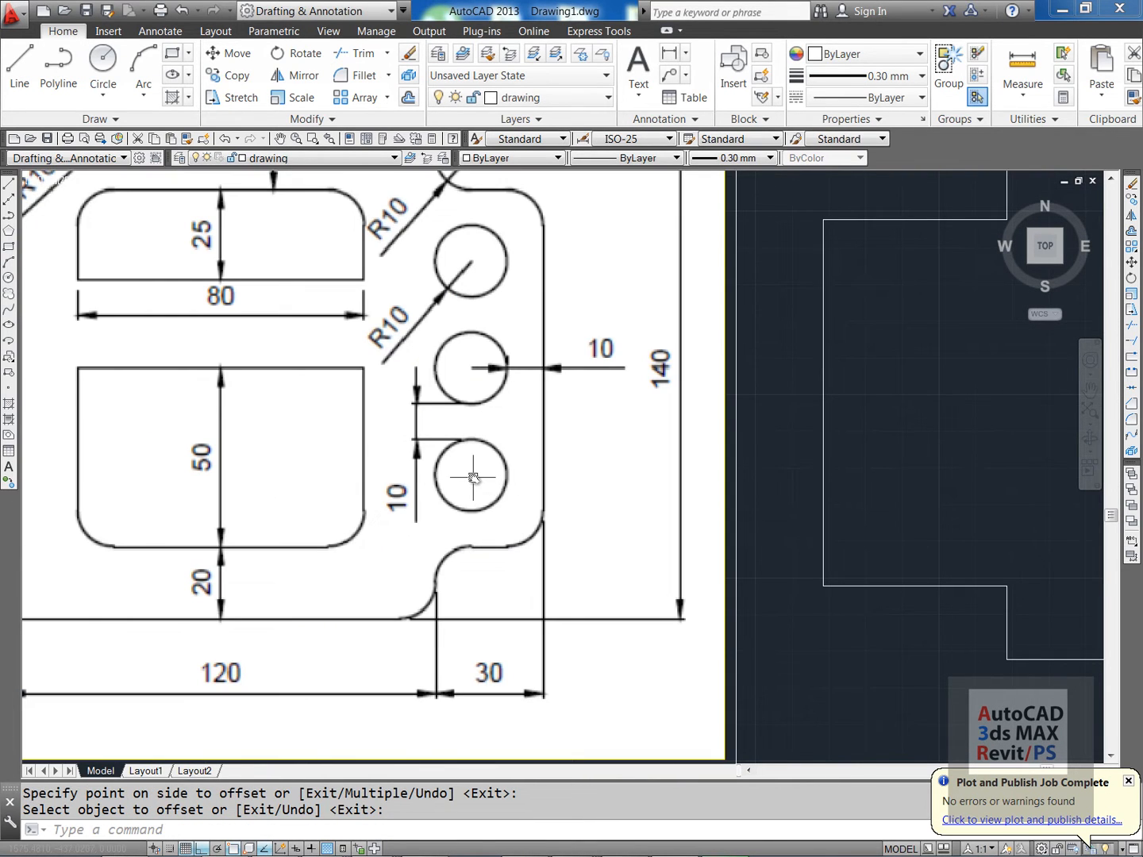
{"action": "scroll", "coordinate": [738, 500], "scroll_direction": "down", "scroll_amount": 4}
{"action": "mouse_move", "coordinate": [939, 516]}
{"action": "middle_mouse_down"}
{"action": "mouse_move", "coordinate": [475, 465]}
{"action": "mouse_move", "coordinate": [459, 495]}
{"action": "middle_mouse_up"}
{"action": "scroll", "coordinate": [567, 466], "scroll_direction": "up", "scroll_amount": 2}
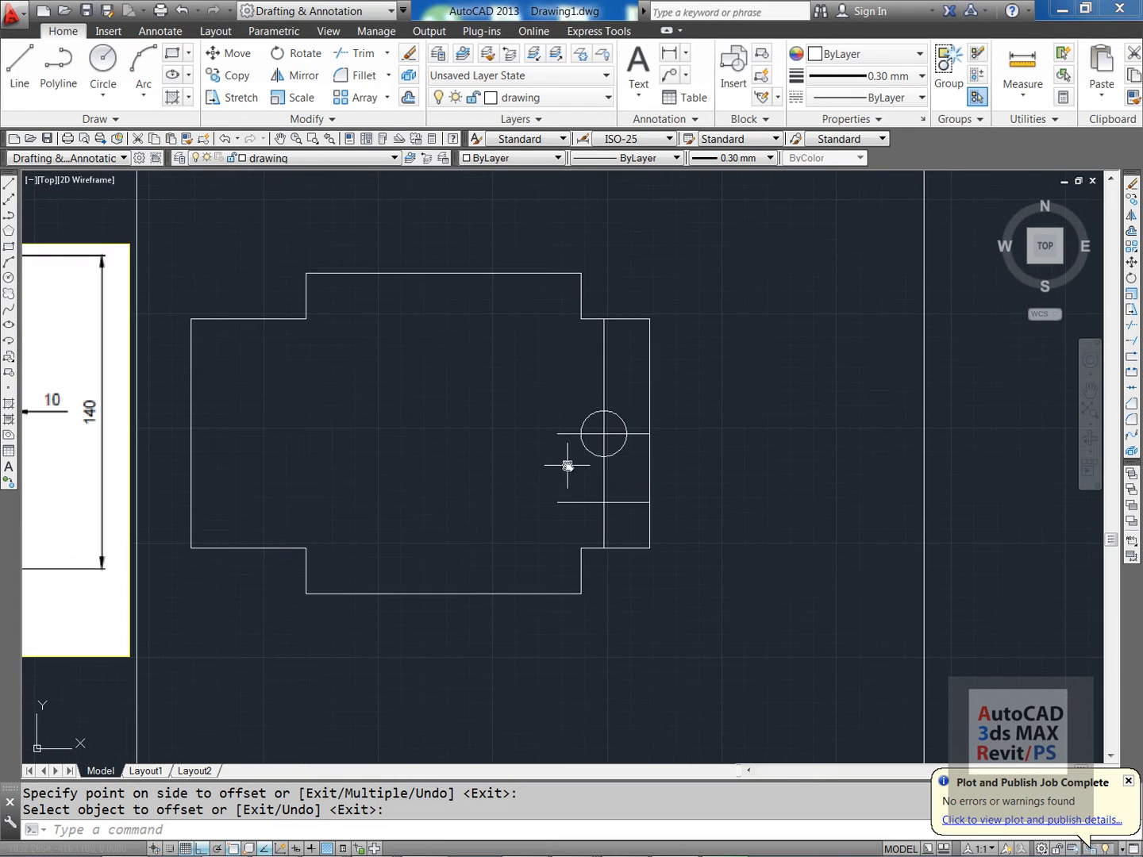
{"action": "key", "text": "Escape"}
{"action": "type", "text": "c"}
{"action": "key", "text": "Return"}
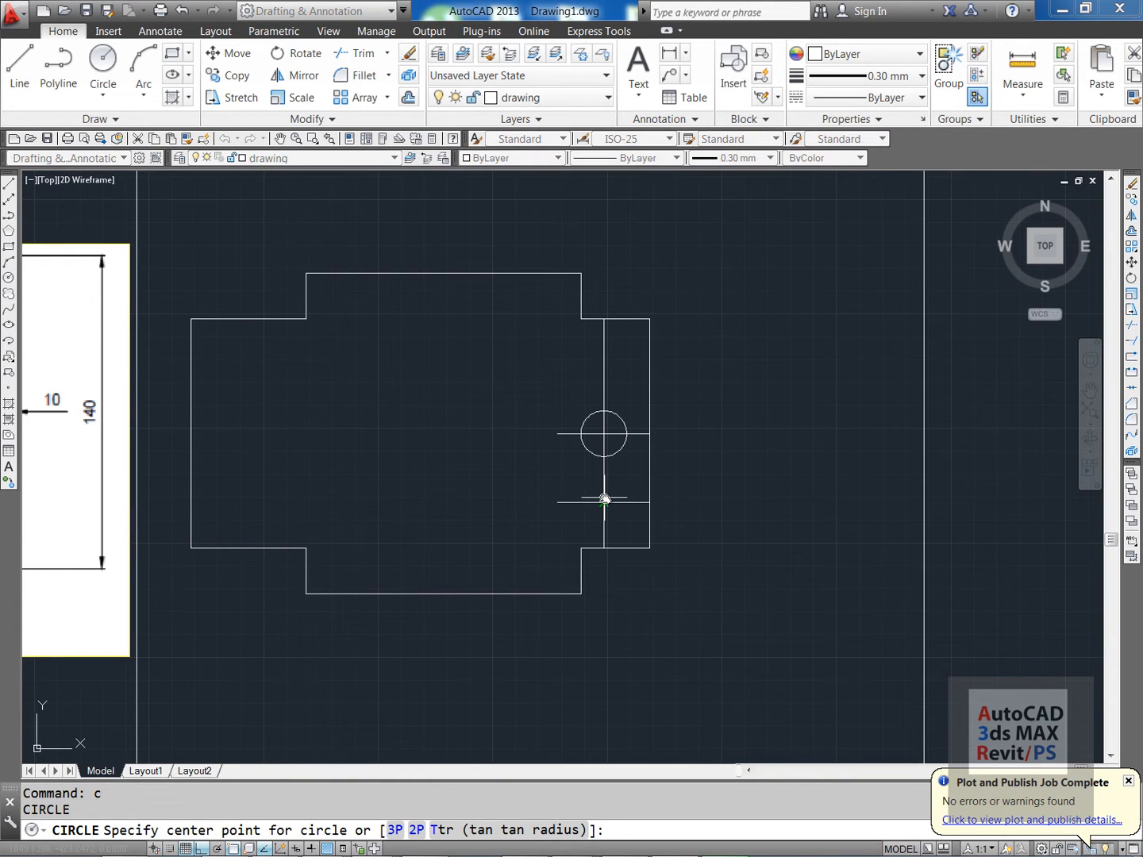
{"action": "left_click", "coordinate": [605, 500]}
{"action": "type", "text": "1"}
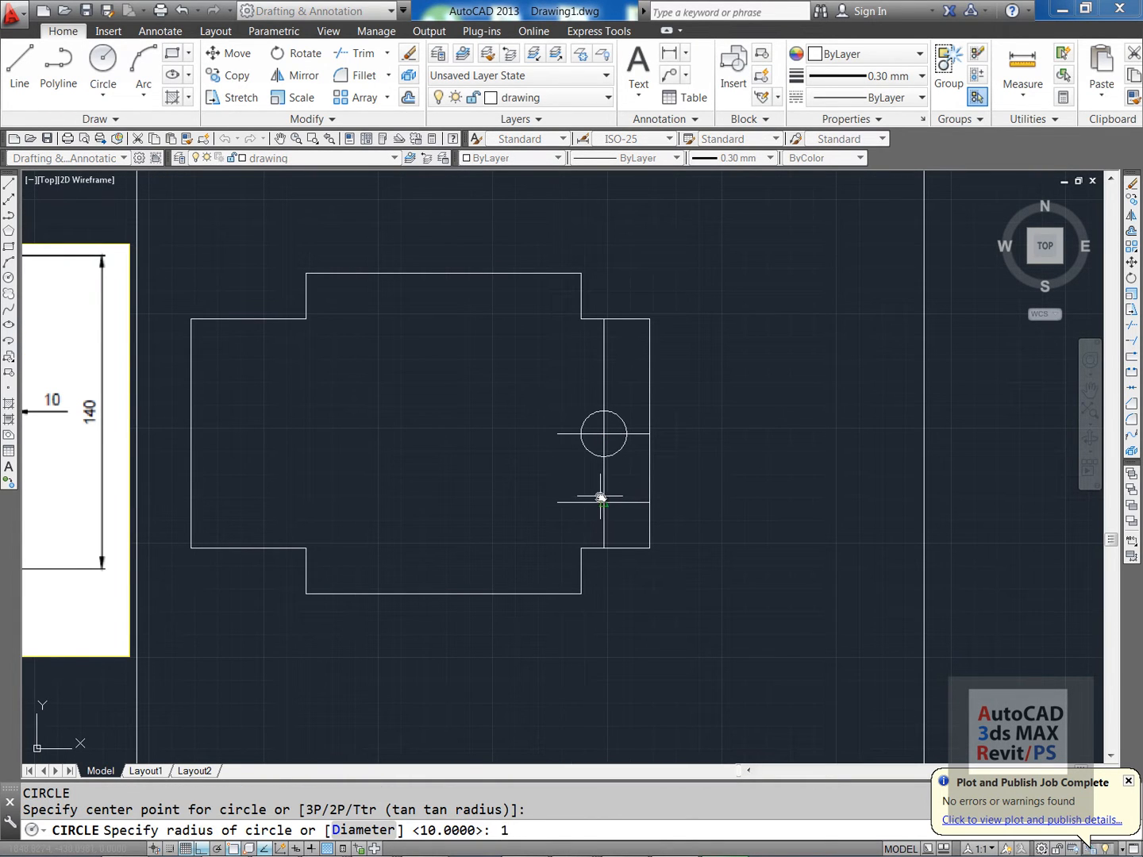
{"action": "type", "text": "0"}
{"action": "key", "text": "Return"}
- Mirror the lower circle about the middle horizontal guide line, keeping the source circle
{"action": "middle_click_drag", "start_coordinate": [504, 506], "coordinate": [789, 546]}
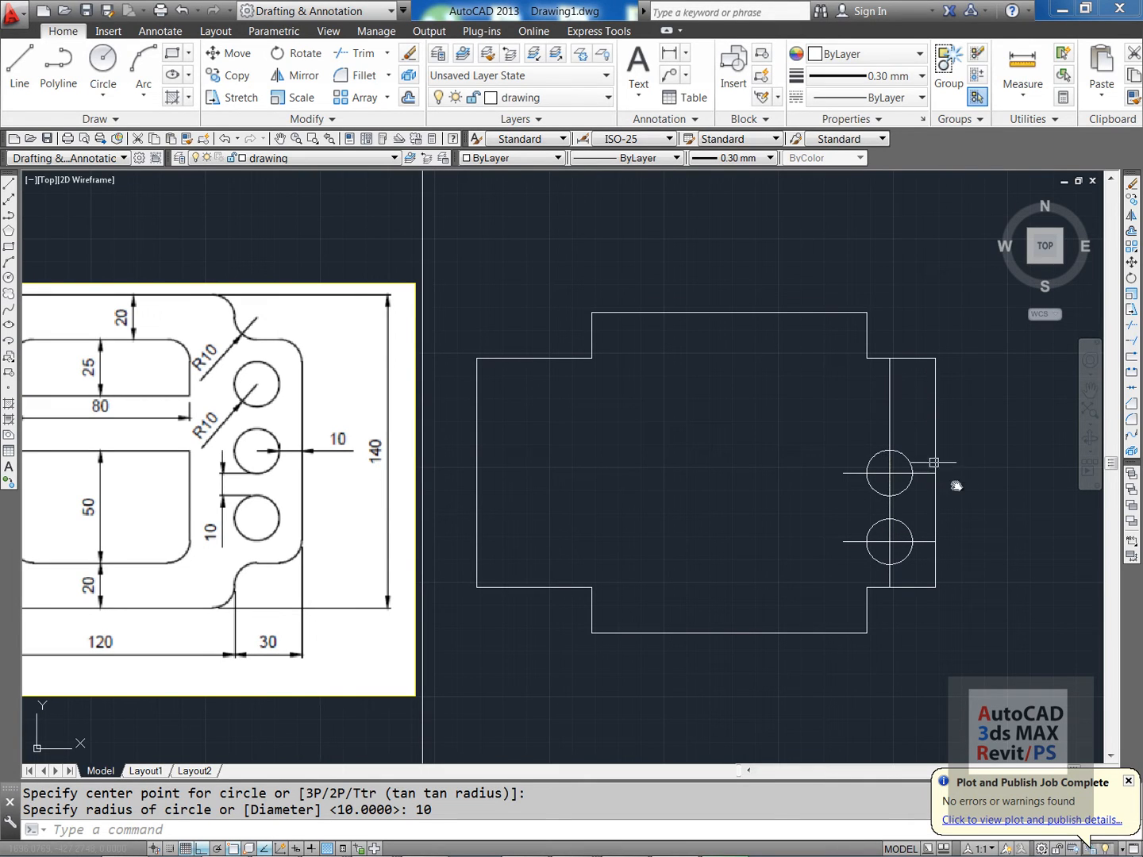
{"action": "key", "text": "Escape"}
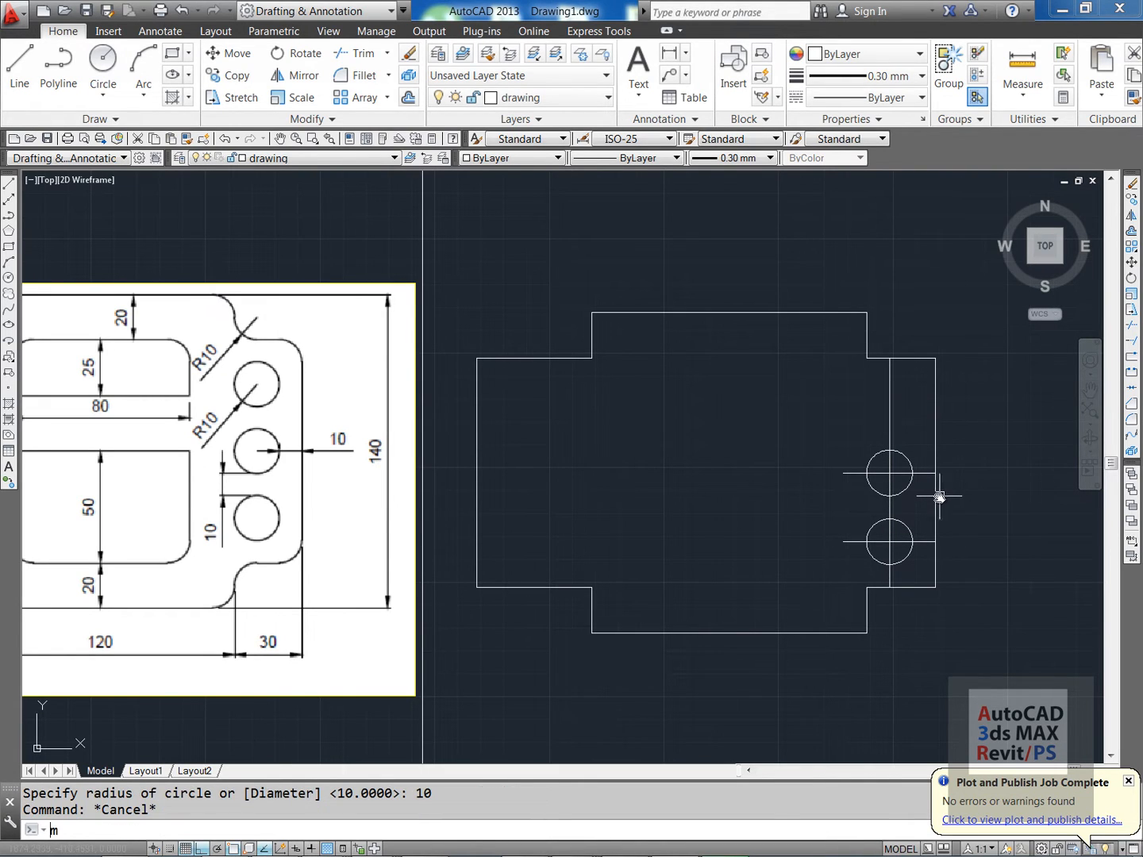
{"action": "type", "text": "MI"}
{"action": "key", "text": "Return"}
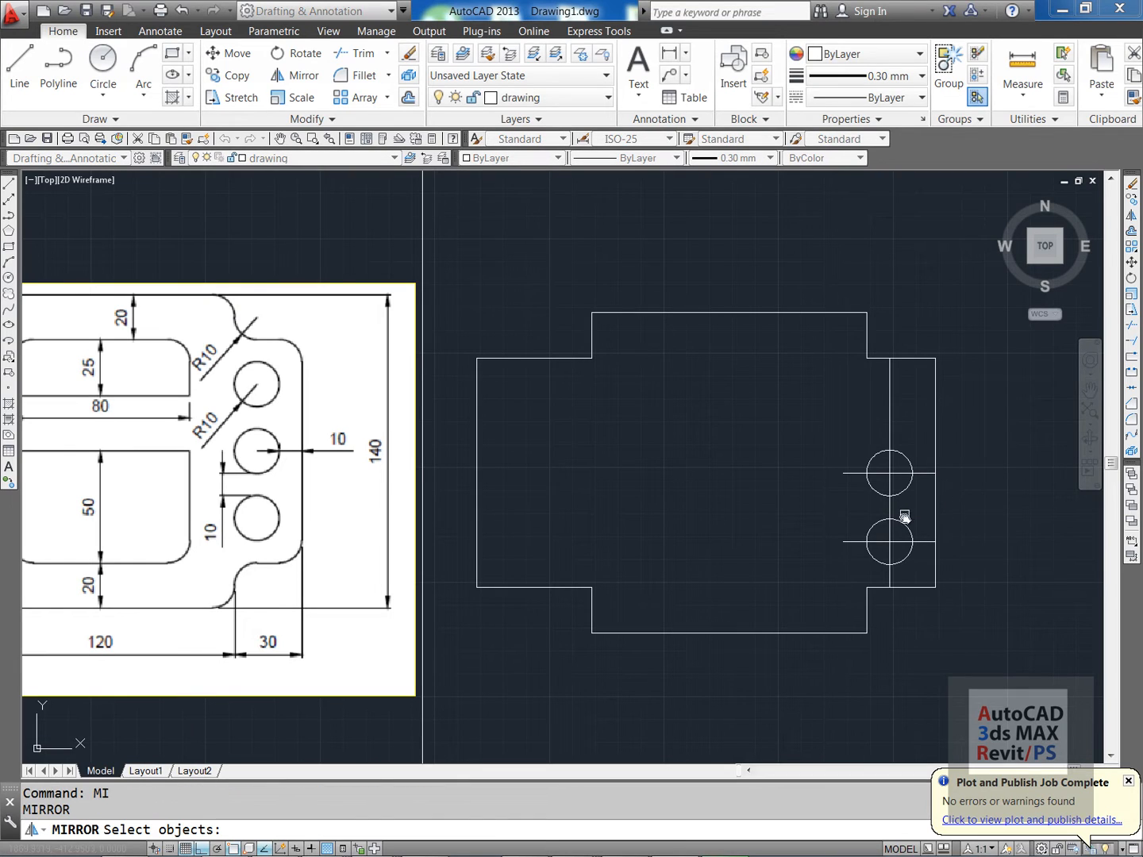
{"action": "left_click", "coordinate": [903, 524]}
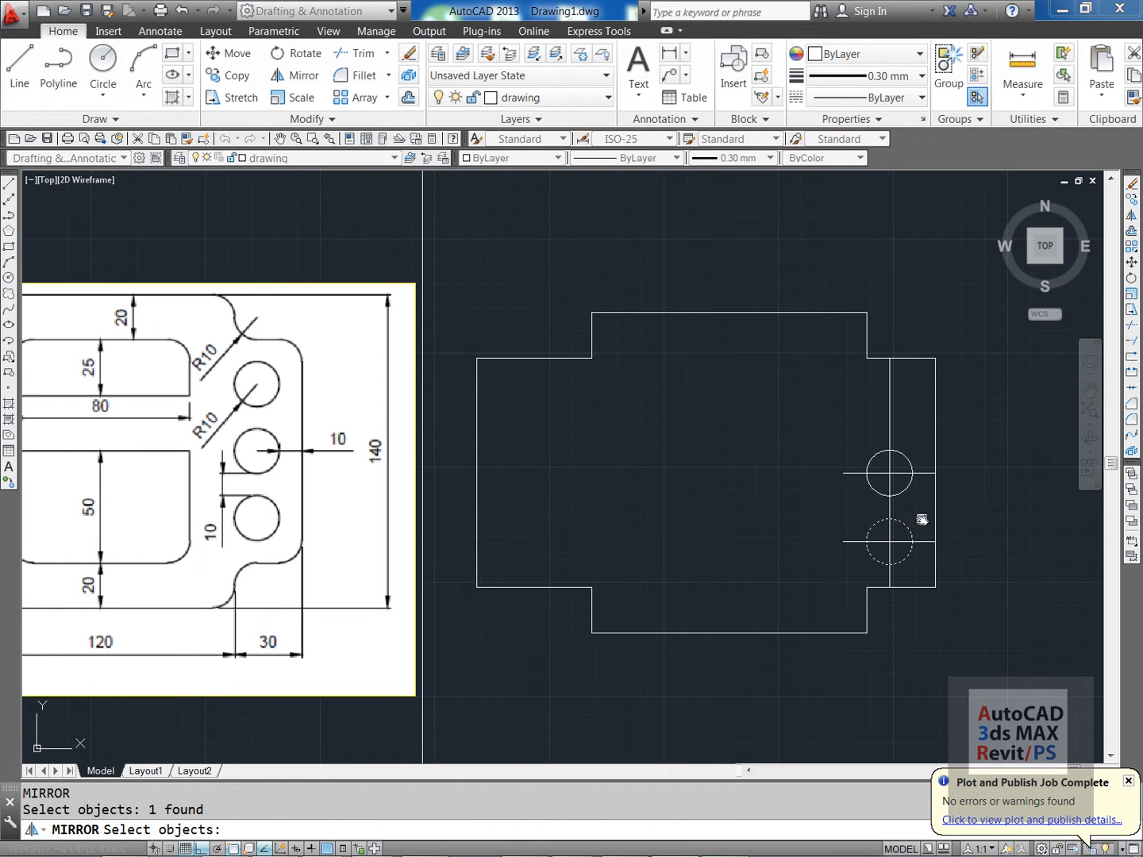
{"action": "key", "text": "Return"}
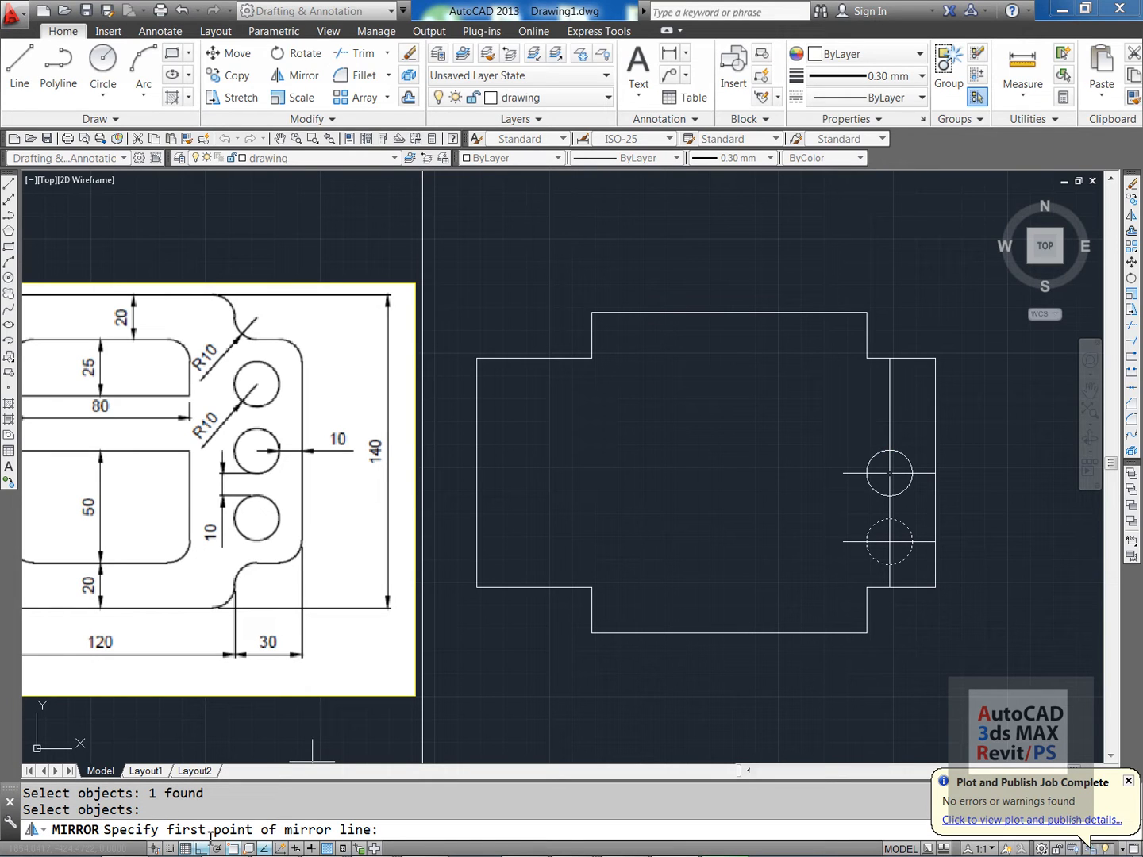
{"action": "left_click", "coordinate": [843, 473]}
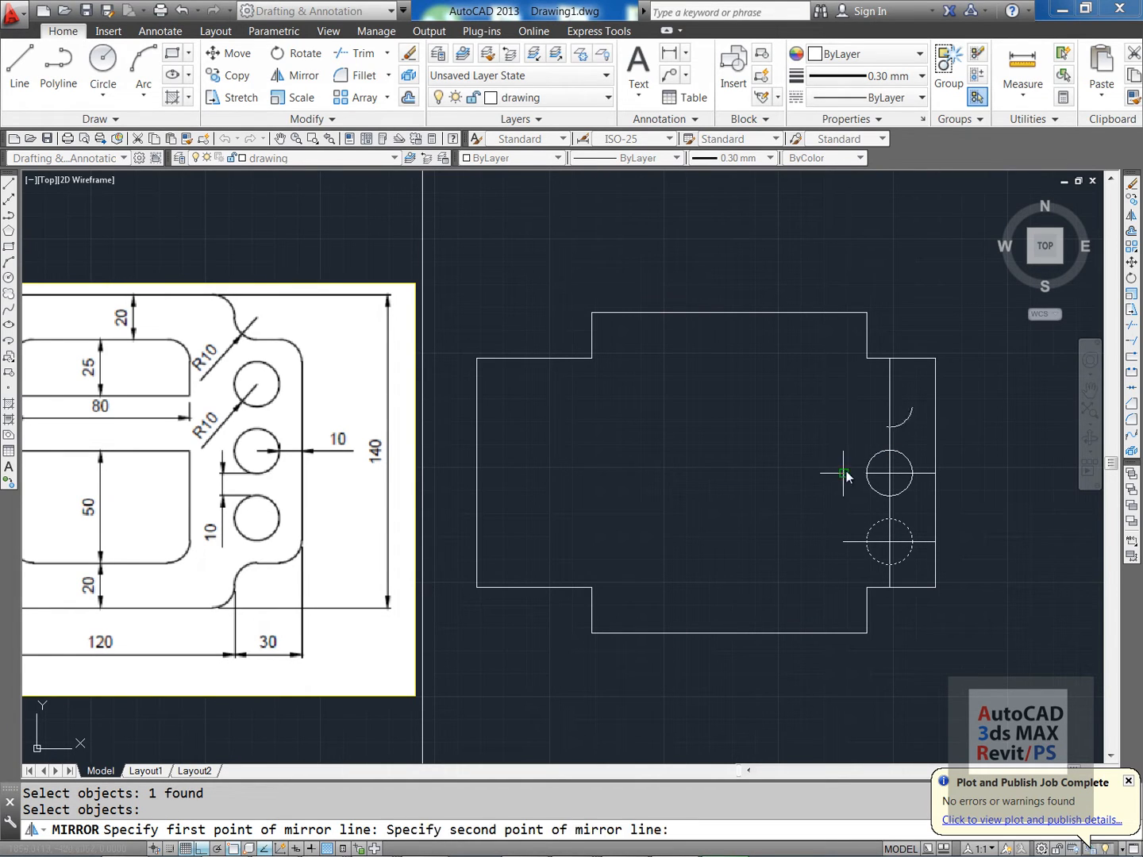
{"action": "left_click", "coordinate": [935, 474]}
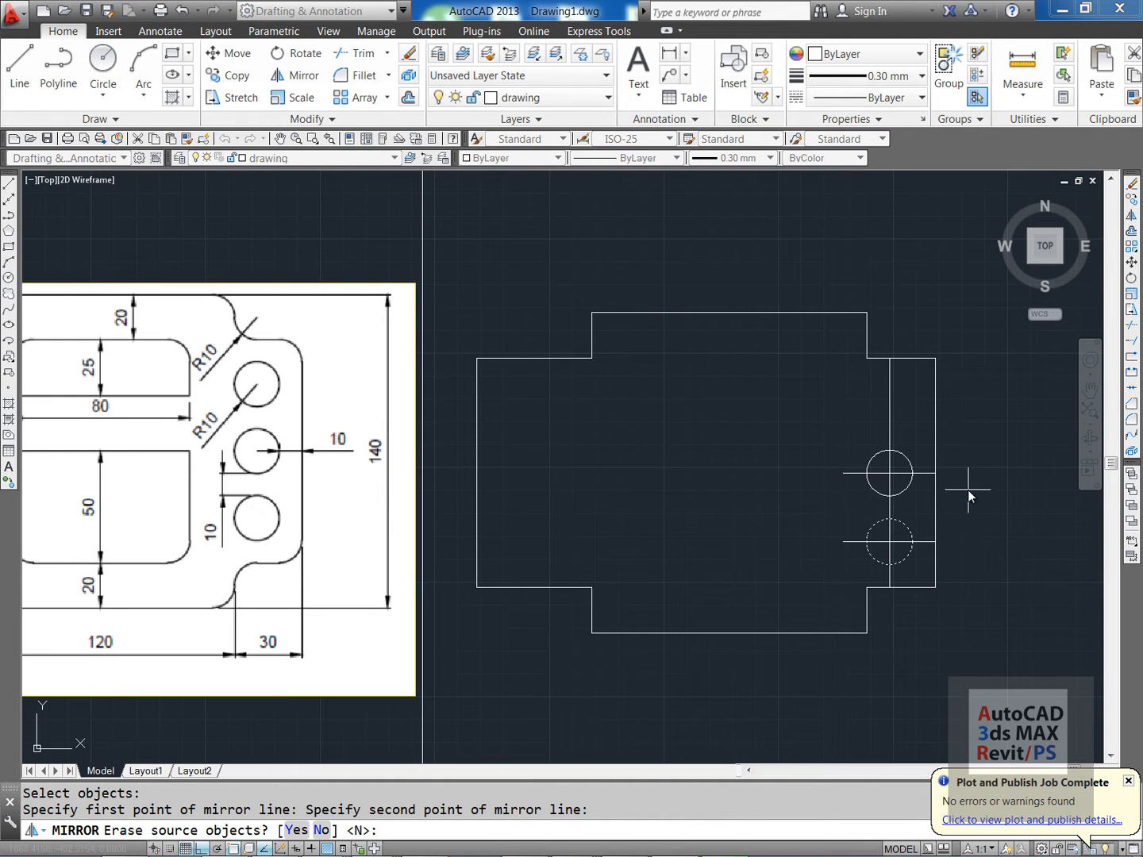
{"action": "key", "text": "Return"}
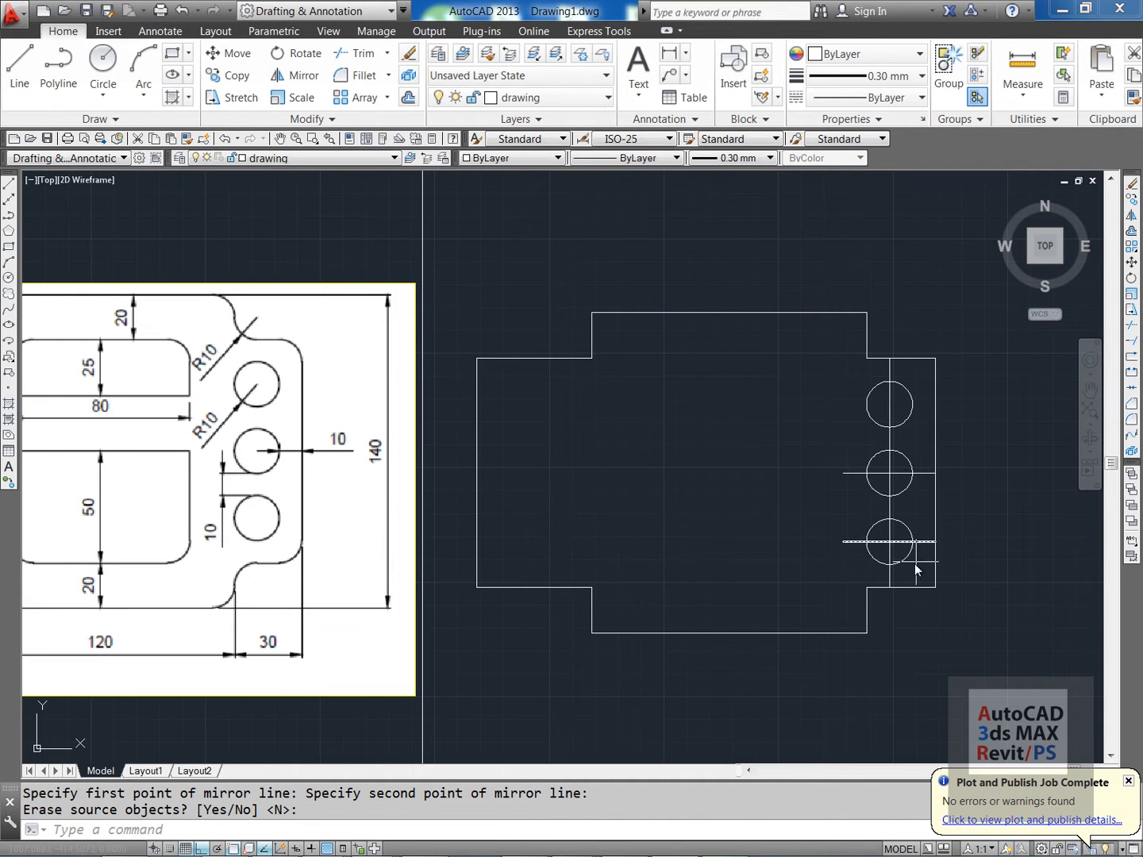
- Erase the two horizontal guide lines and the vertical guide line through the three circles
{"action": "type", "text": "e"}
{"action": "key", "text": "Return"}
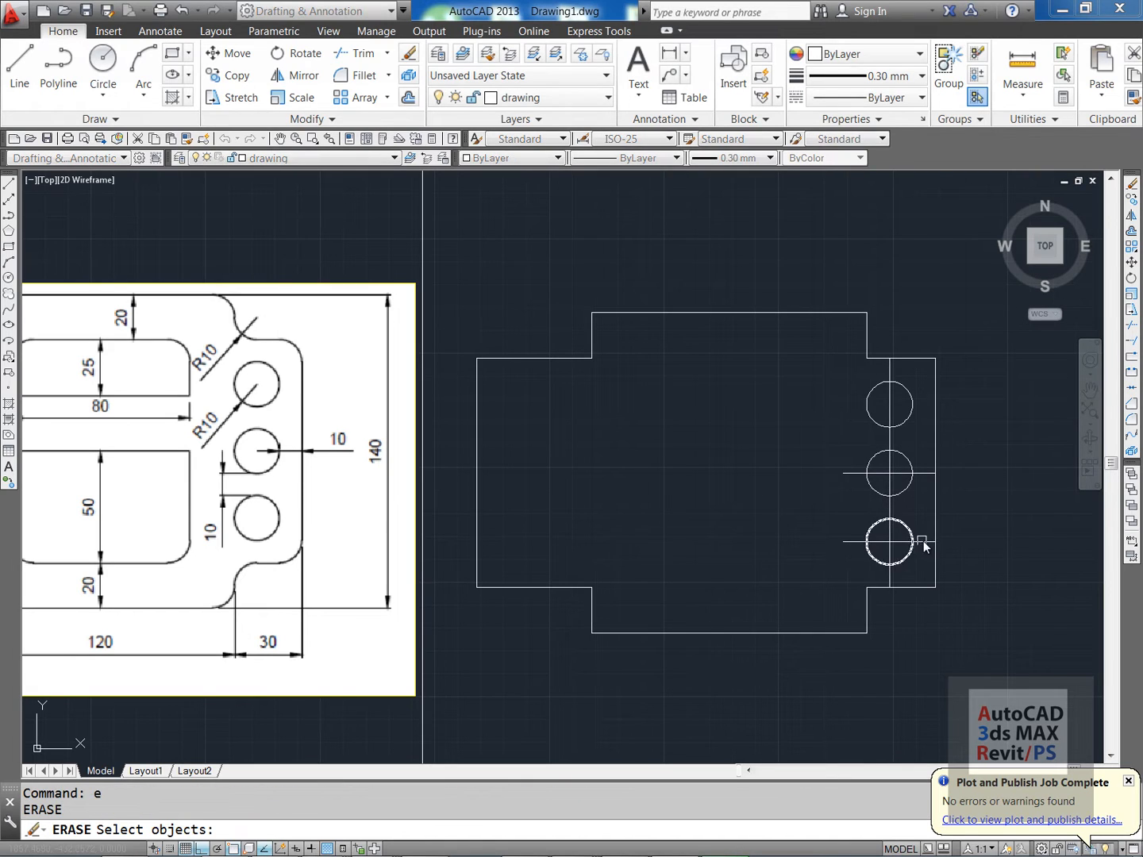
{"action": "left_click", "coordinate": [925, 543]}
{"action": "key", "text": "Return"}
{"action": "key", "text": "Return"}
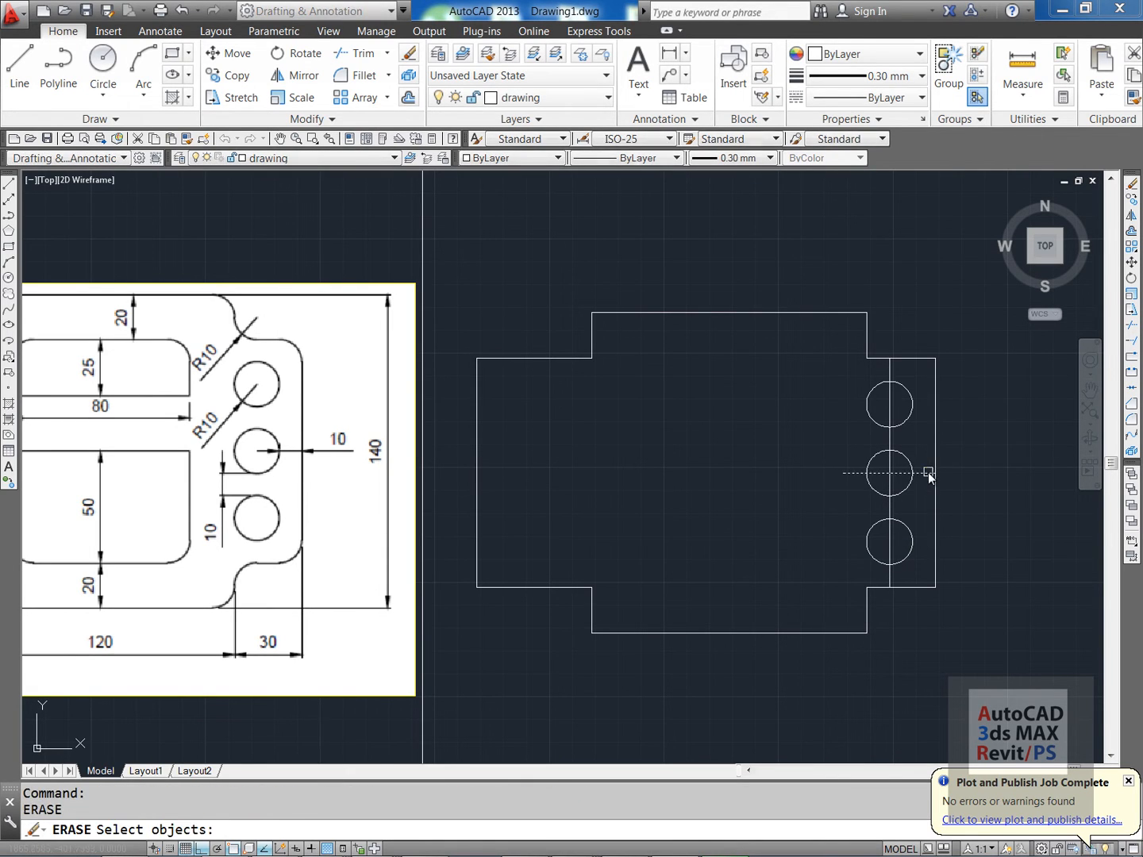
{"action": "left_click", "coordinate": [927, 474]}
{"action": "key", "text": "Return"}
{"action": "key", "text": "Return"}
{"action": "left_click", "coordinate": [890, 441]}
{"action": "key", "text": "Return"}
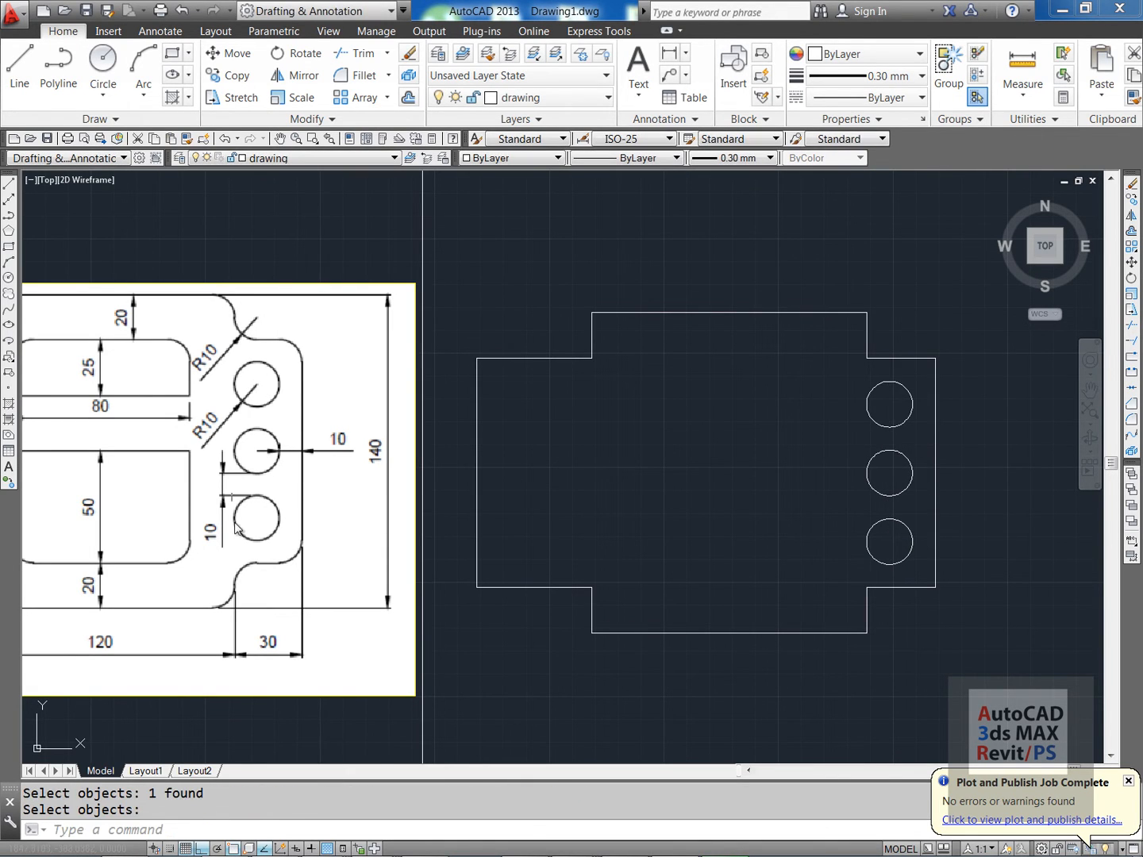
- Offset the plate's left edge 10 units inward for the left side of the small rectangular cutouts
{"action": "middle_click_drag", "start_coordinate": [237, 494], "coordinate": [408, 463]}
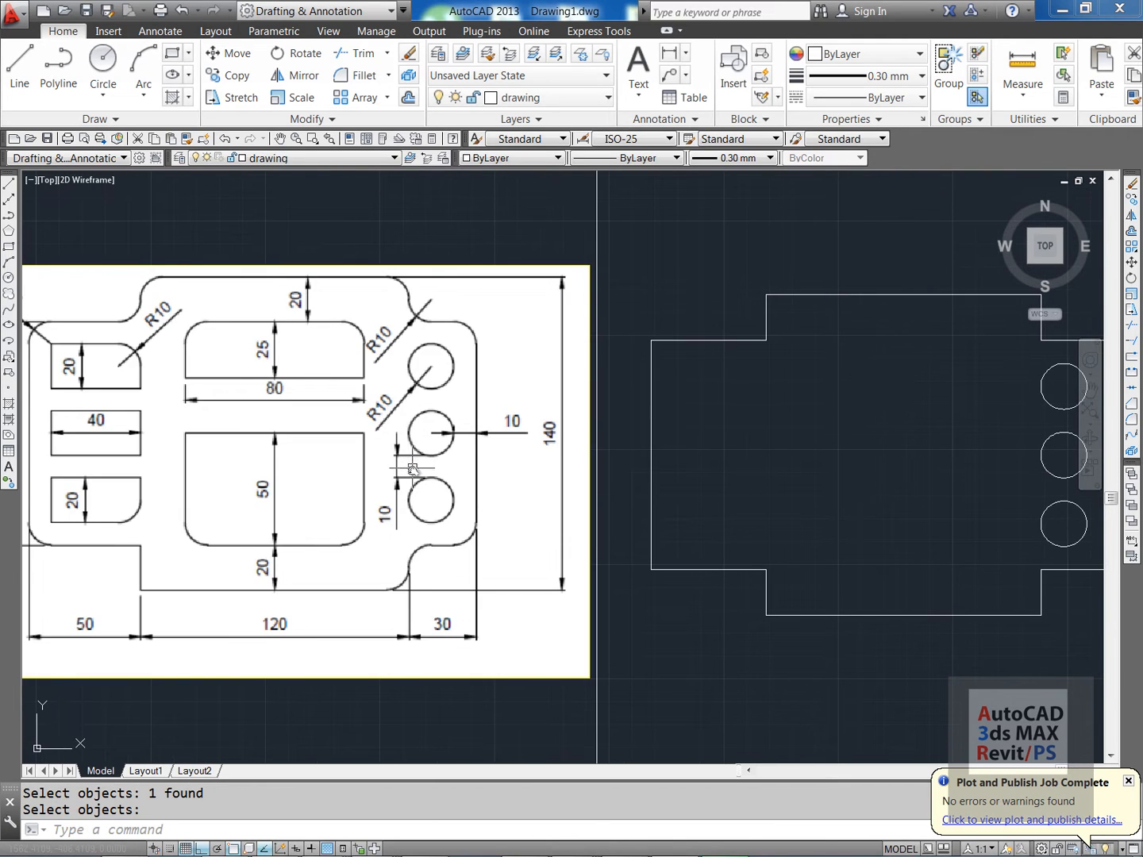
{"action": "scroll", "coordinate": [412, 469], "scroll_direction": "down", "scroll_amount": 2}
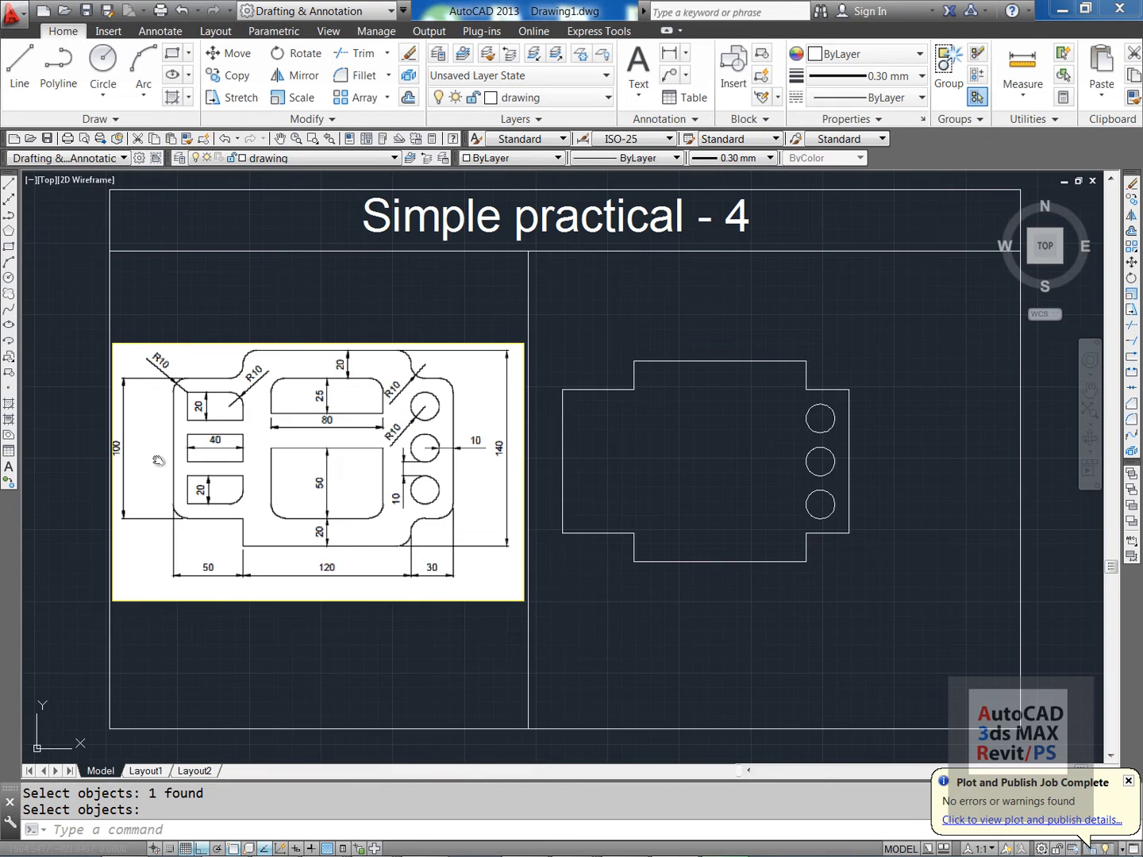
{"action": "scroll", "coordinate": [281, 427], "scroll_direction": "up", "scroll_amount": 6}
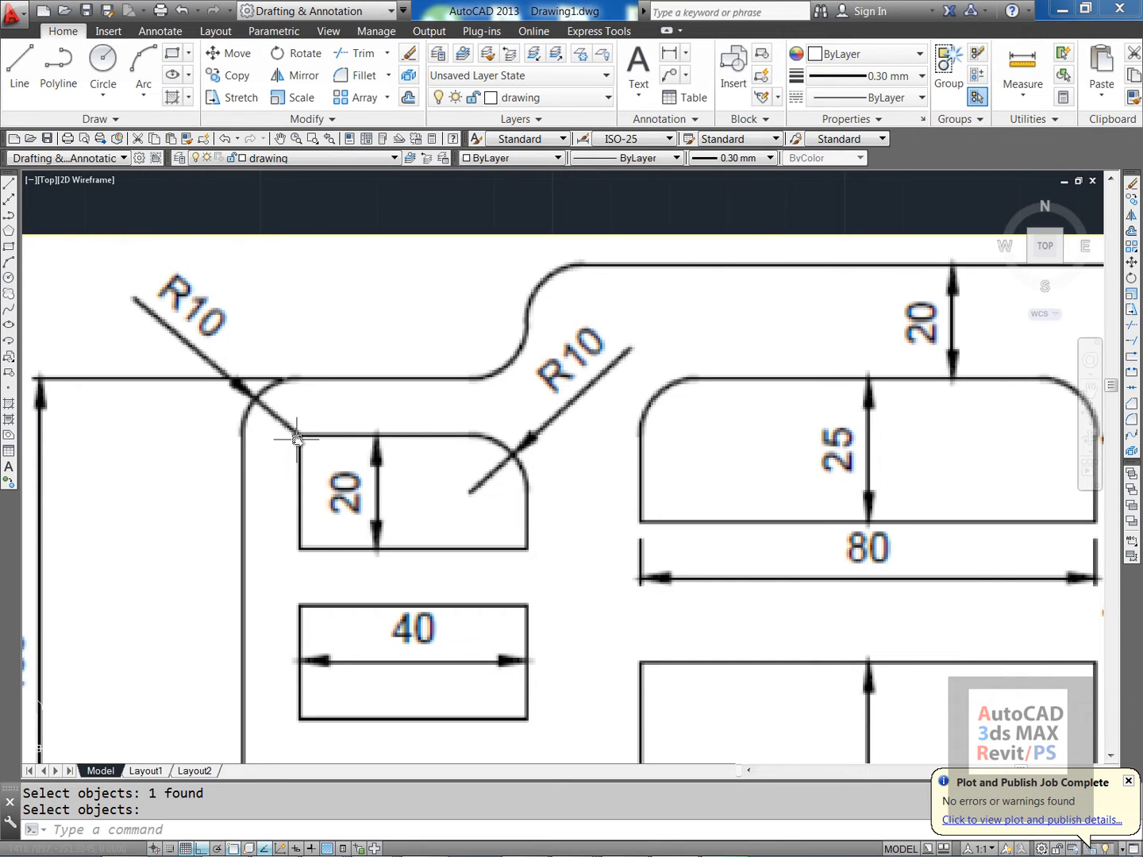
{"action": "scroll", "coordinate": [510, 424], "scroll_direction": "down", "scroll_amount": 5}
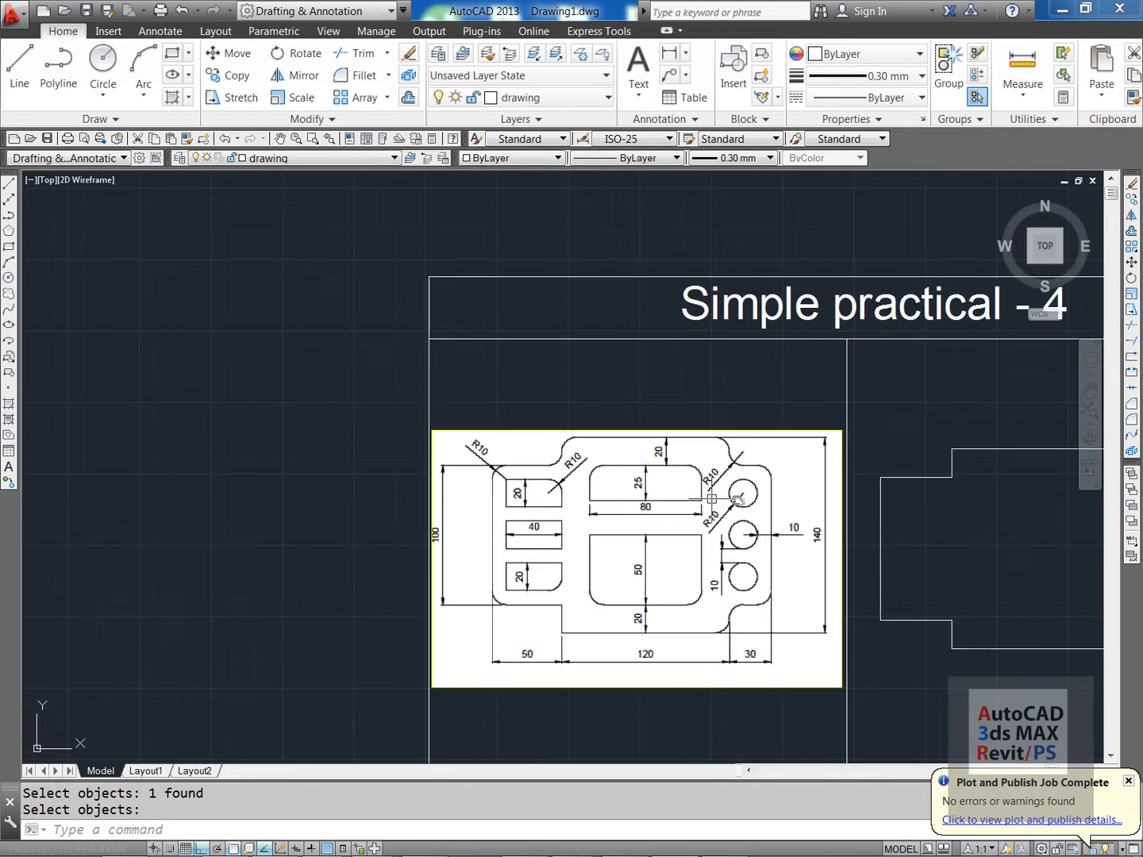
{"action": "scroll", "coordinate": [693, 493], "scroll_direction": "up", "scroll_amount": 5}
{"action": "key", "text": "Escape"}
{"action": "key", "text": "Escape"}
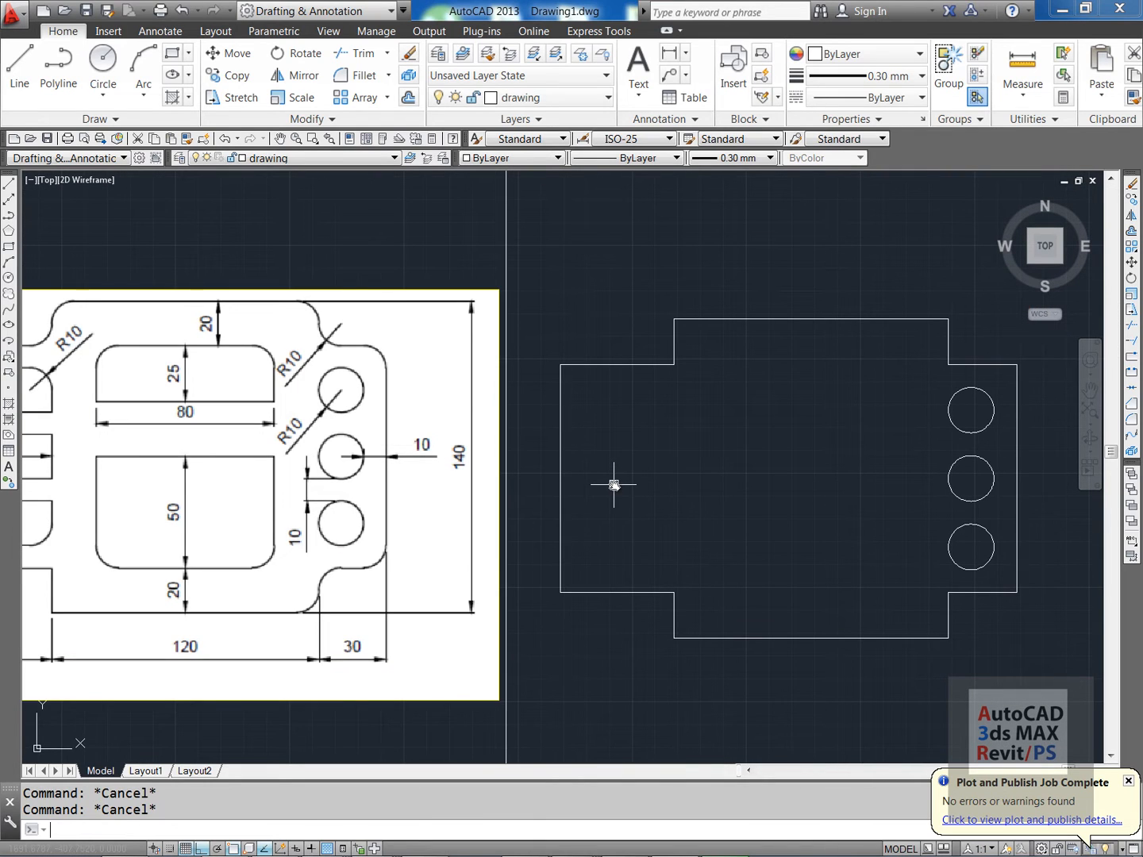
{"action": "type", "text": "p"}
{"action": "key", "text": "BackSpace"}
{"action": "type", "text": "o"}
{"action": "key", "text": "Return"}
{"action": "type", "text": "10"}
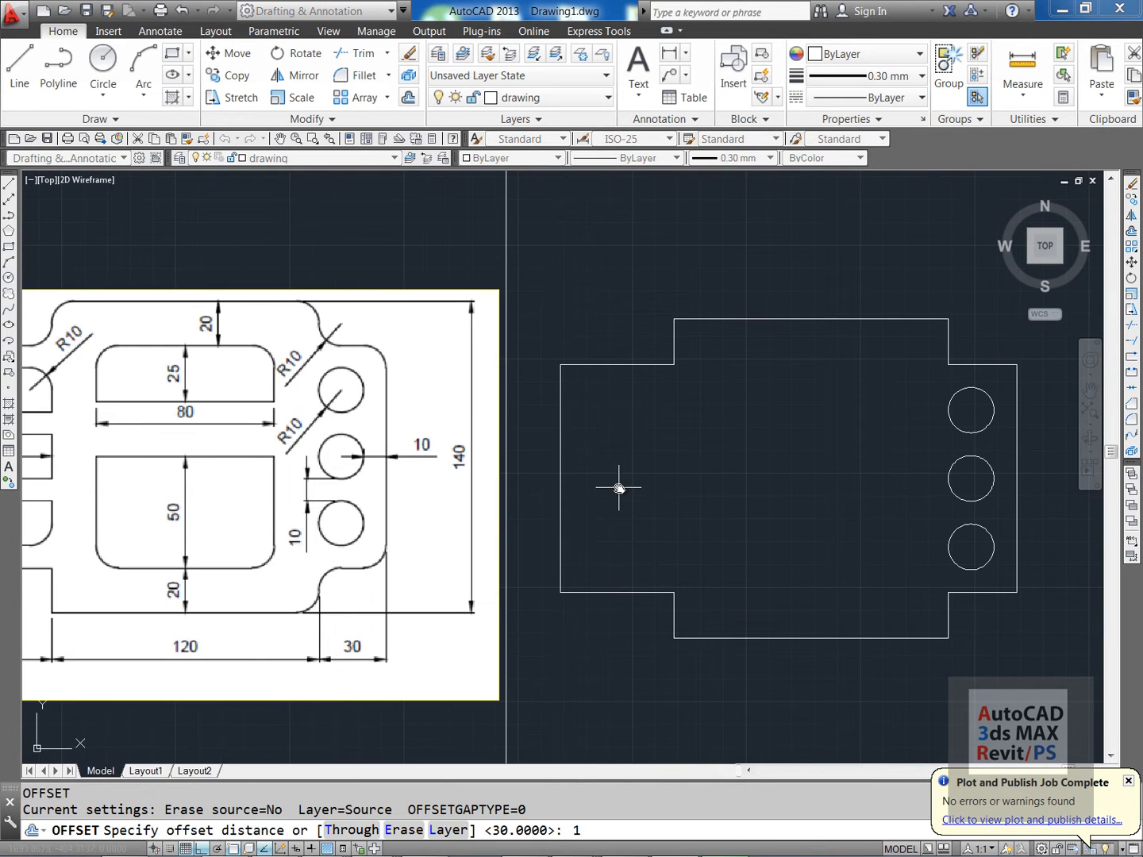
{"action": "key", "text": "Return"}
{"action": "left_click", "coordinate": [561, 489]}
{"action": "left_click", "coordinate": [273, 467]}
{"action": "key", "text": "Return"}
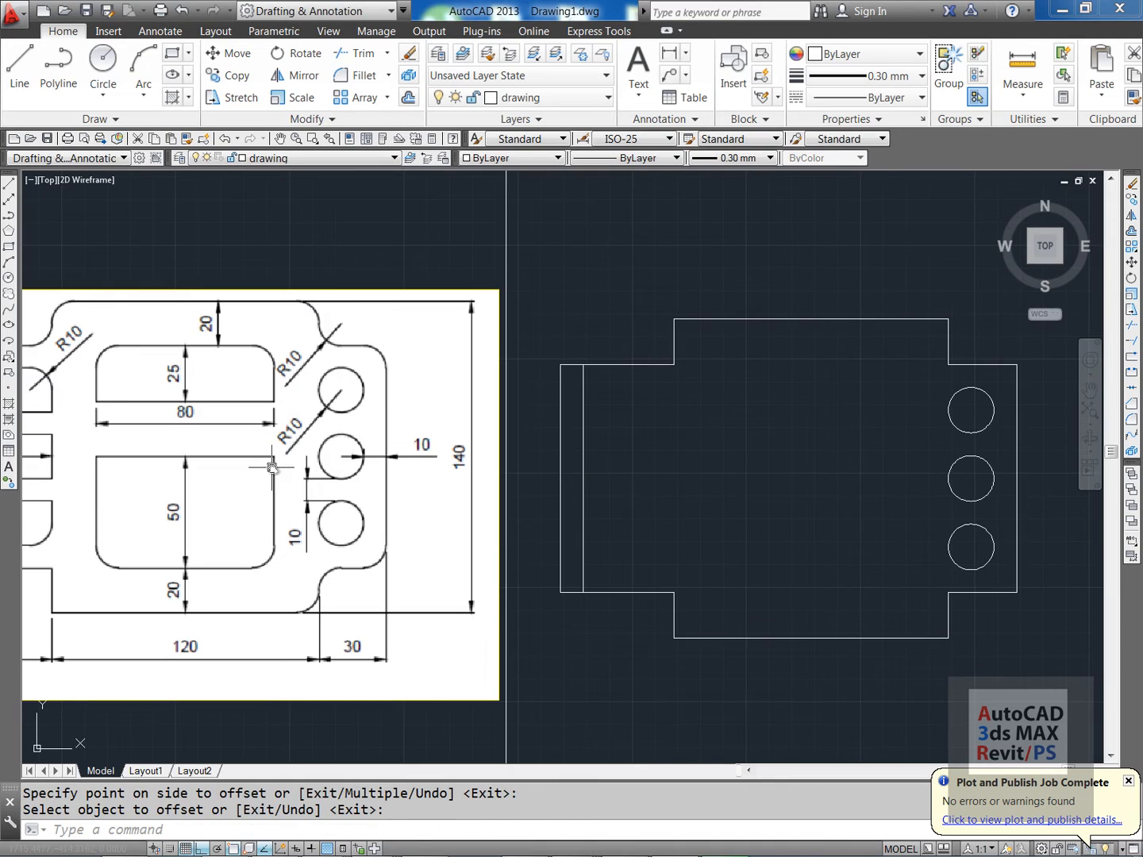
{"action": "scroll", "coordinate": [343, 435], "scroll_direction": "up", "scroll_amount": 4}
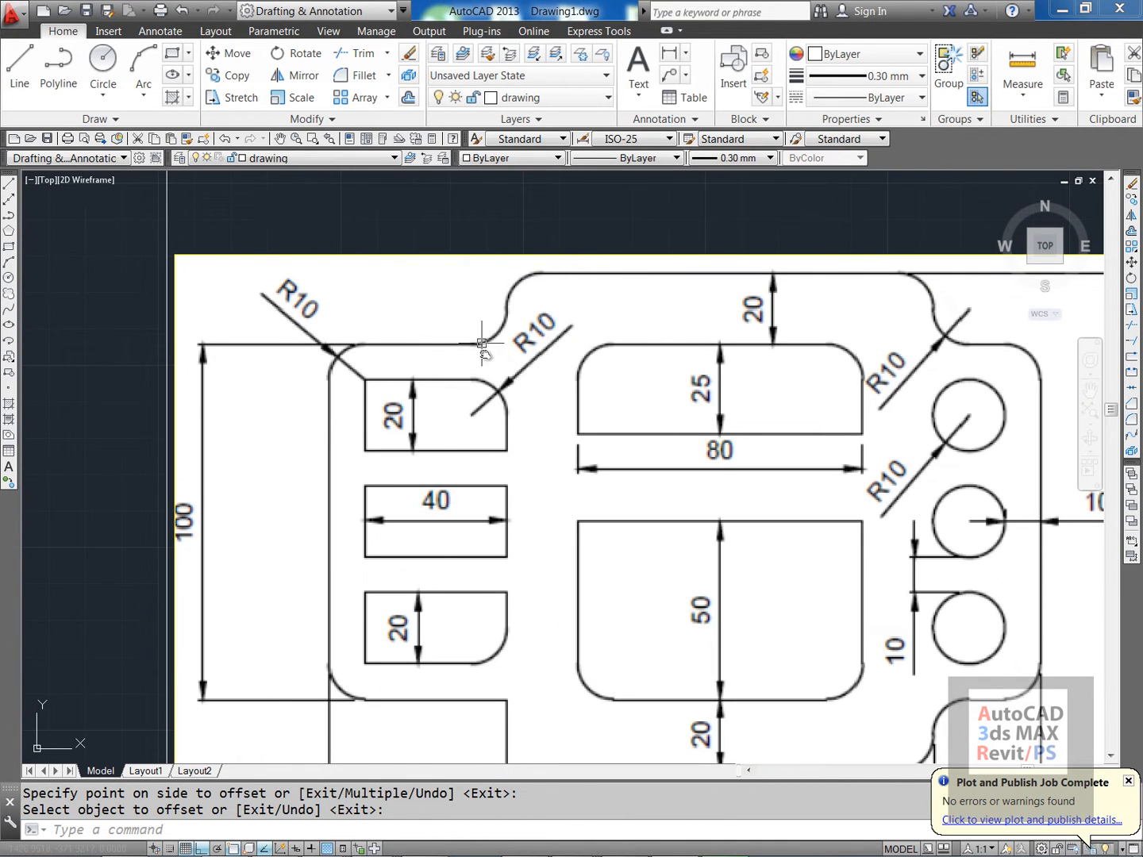
- Offset the upper edge of the plate's left section 10 units downward for the upper side of the first small cutout
{"action": "middle_click_drag", "start_coordinate": [482, 343], "coordinate": [442, 344]}
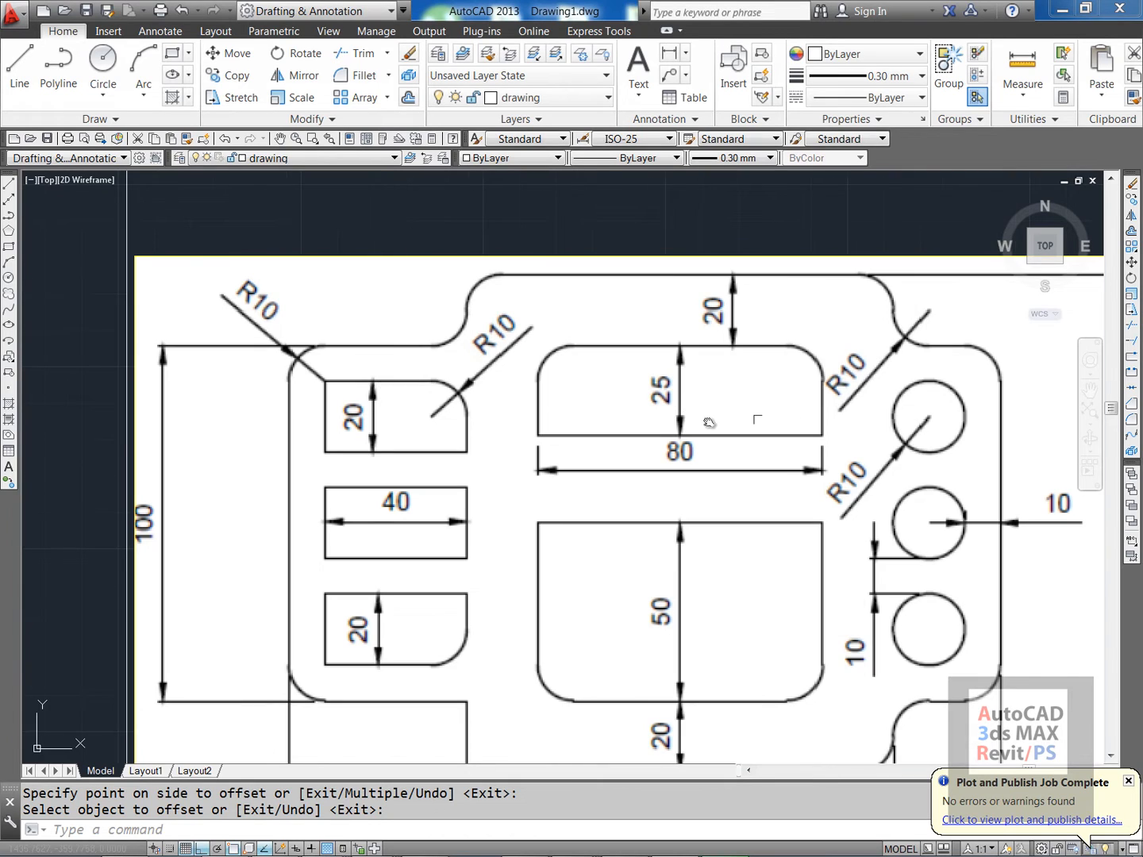
{"action": "middle_click_drag", "start_coordinate": [709, 422], "coordinate": [744, 429]}
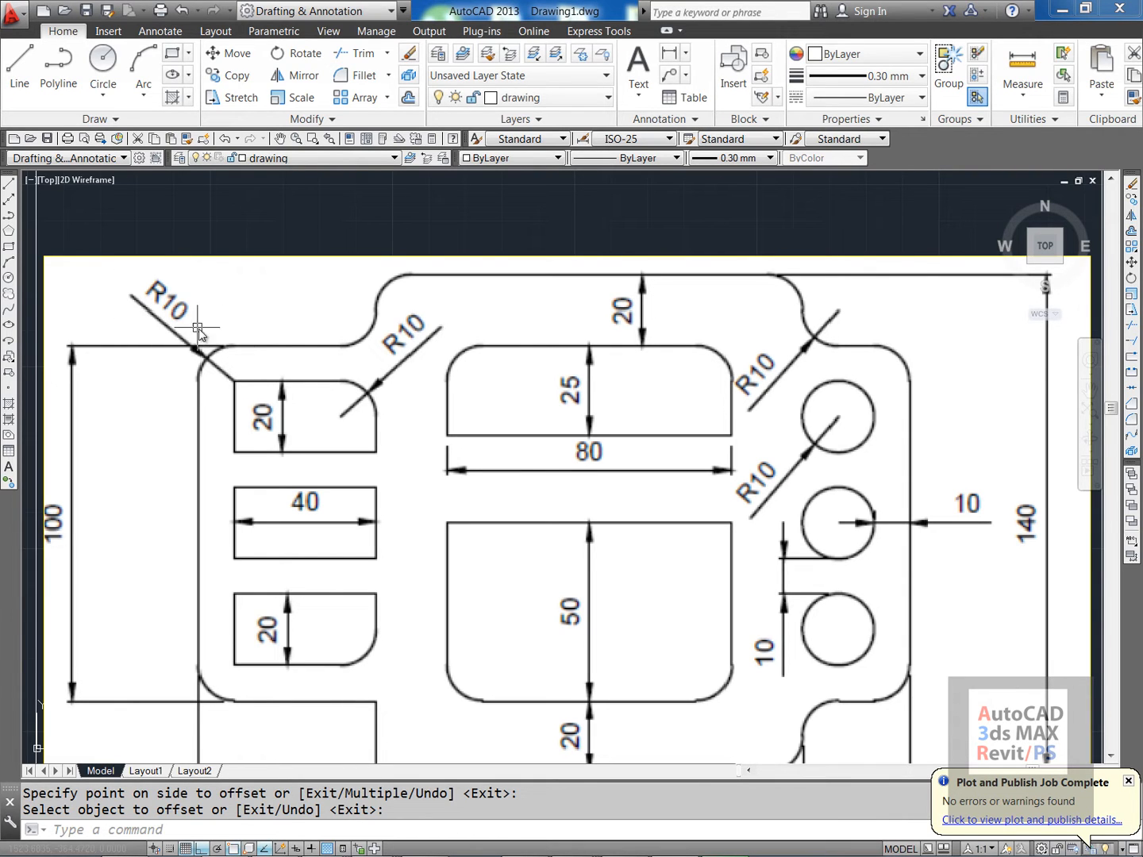
{"action": "scroll", "coordinate": [236, 359], "scroll_direction": "down", "scroll_amount": 6}
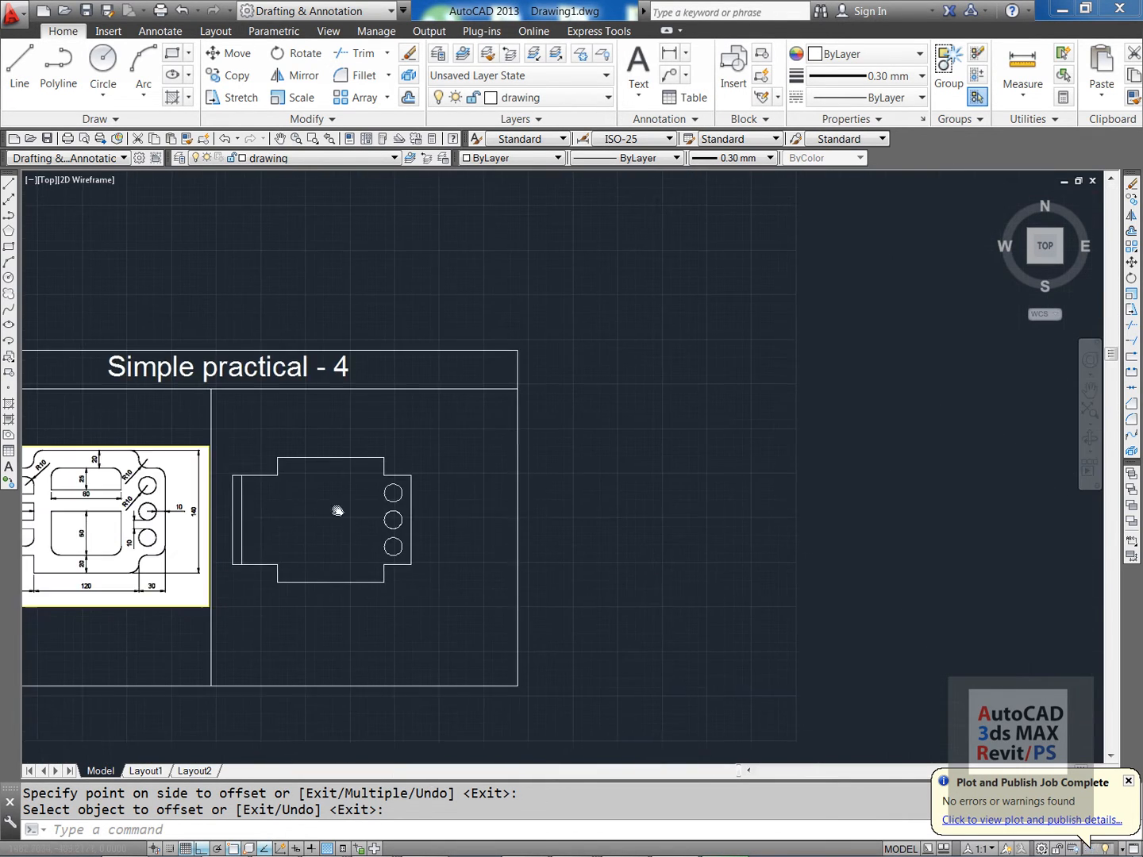
{"action": "scroll", "coordinate": [467, 510], "scroll_direction": "up", "scroll_amount": 5}
{"action": "middle_click_drag", "start_coordinate": [260, 545], "coordinate": [694, 521]}
{"action": "scroll", "coordinate": [510, 407], "scroll_direction": "up", "scroll_amount": 2}
{"action": "key", "text": "Escape"}
{"action": "key", "text": "Escape"}
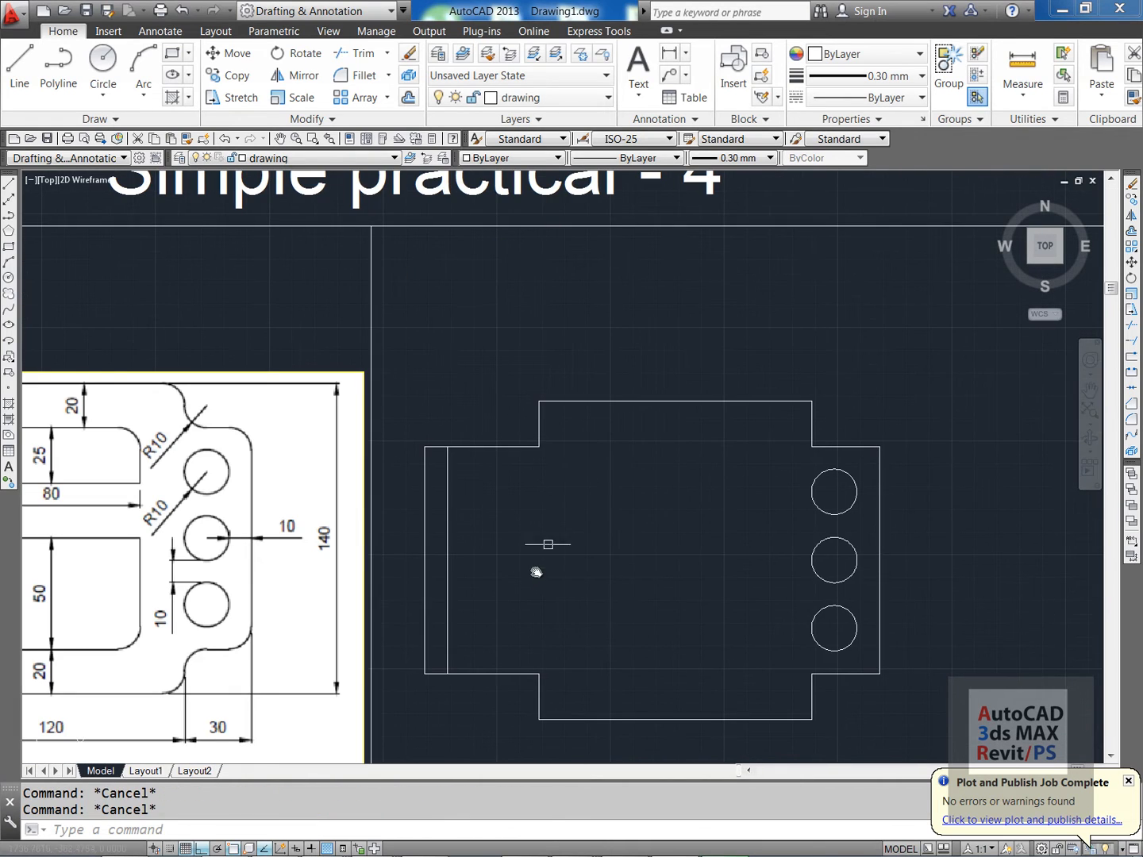
{"action": "type", "text": "o"}
{"action": "key", "text": "Return"}
{"action": "type", "text": "10"}
{"action": "key", "text": "Return"}
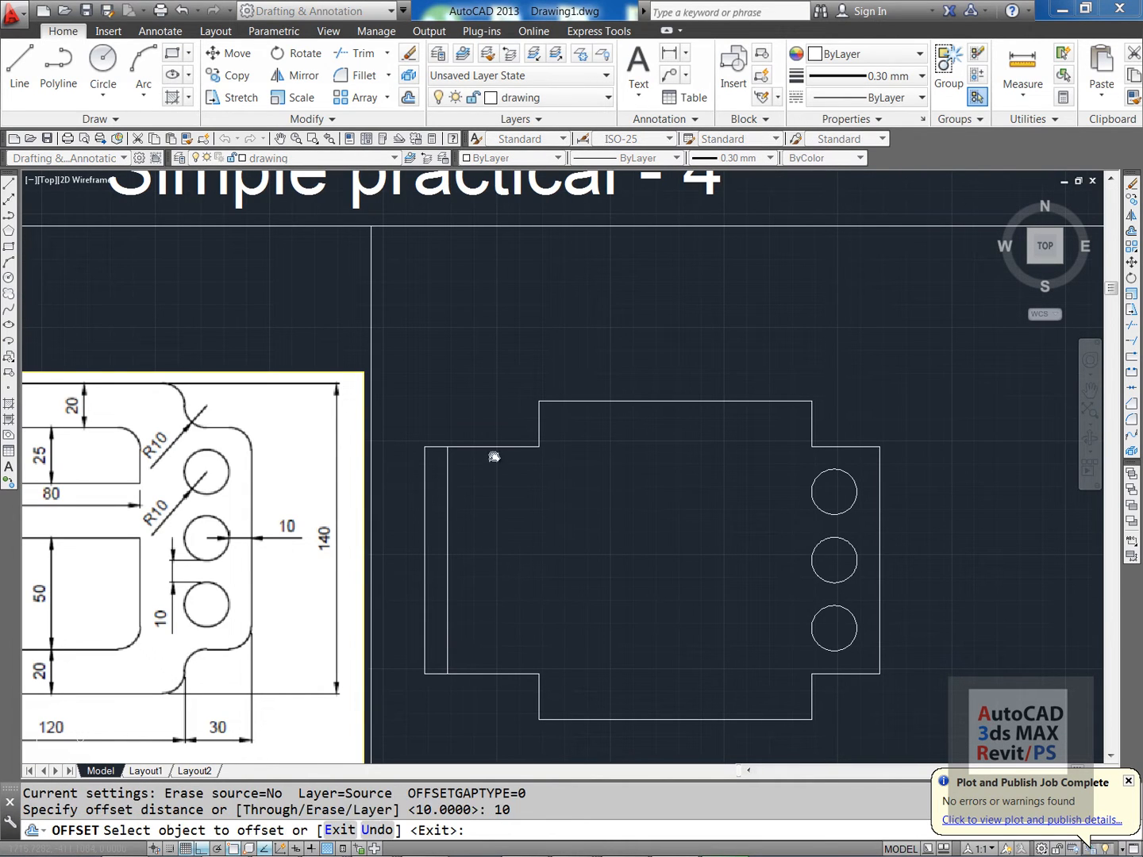
{"action": "left_click", "coordinate": [491, 448]}
{"action": "left_click", "coordinate": [470, 479]}
{"action": "key", "text": "Return"}
- Offset the new horizontal line 20 units downward for the lower side of the first small cutout
{"action": "middle_click_drag", "start_coordinate": [62, 480], "coordinate": [613, 486]}
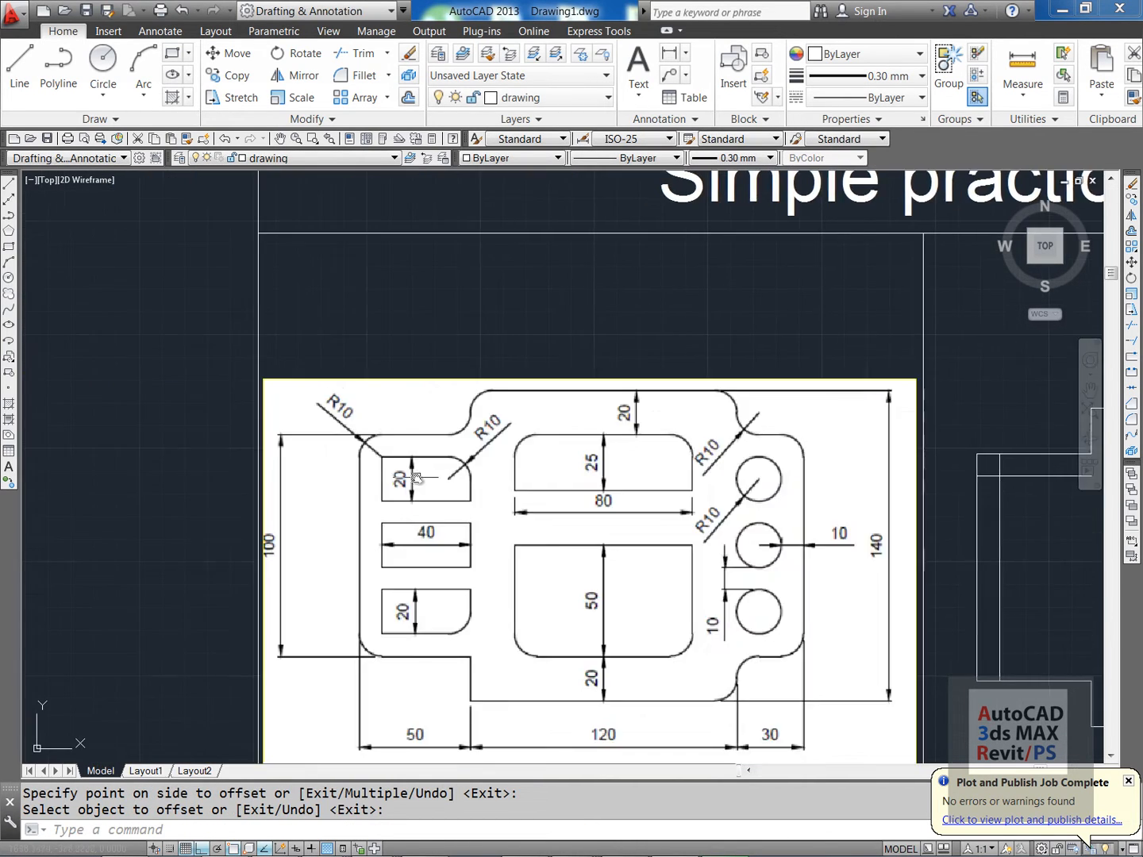
{"action": "scroll", "coordinate": [393, 456], "scroll_direction": "up", "scroll_amount": 4}
{"action": "middle_click_drag", "start_coordinate": [372, 466], "coordinate": [330, 451]}
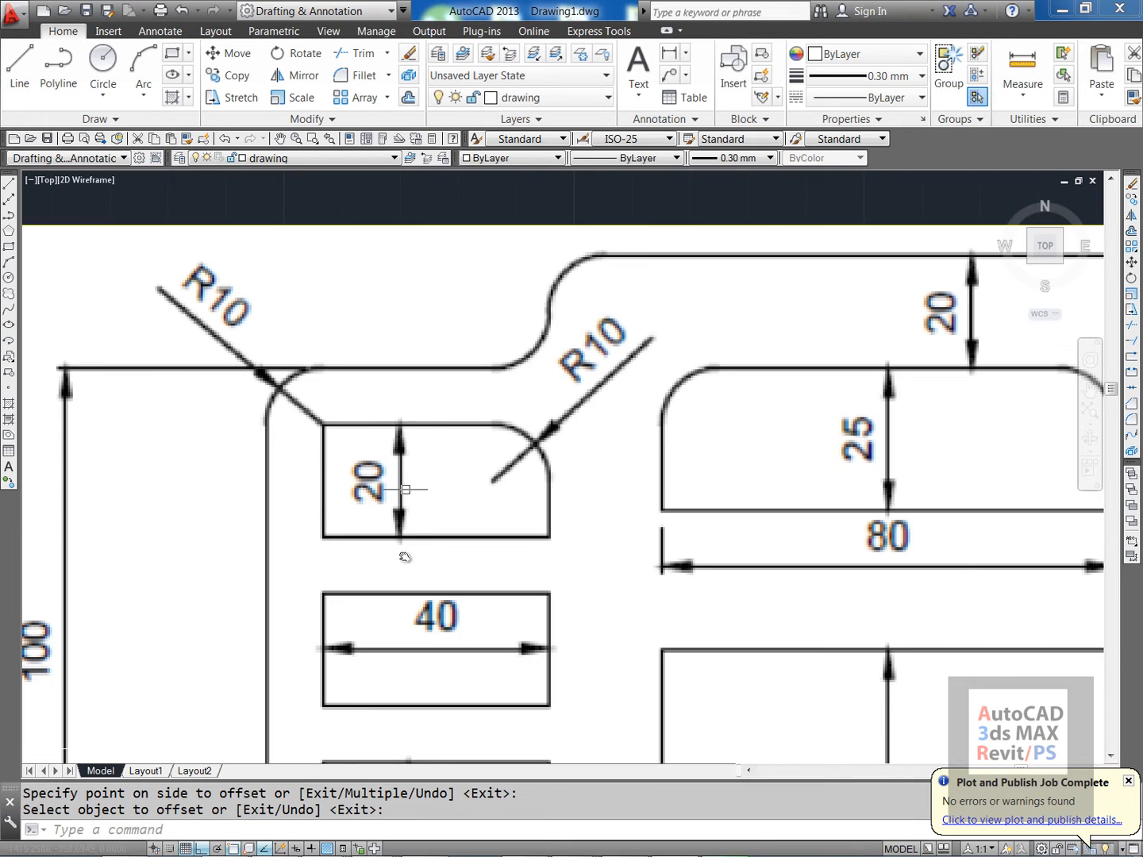
{"action": "scroll", "coordinate": [587, 465], "scroll_direction": "down", "scroll_amount": 5}
{"action": "scroll", "coordinate": [620, 576], "scroll_direction": "up", "scroll_amount": 5}
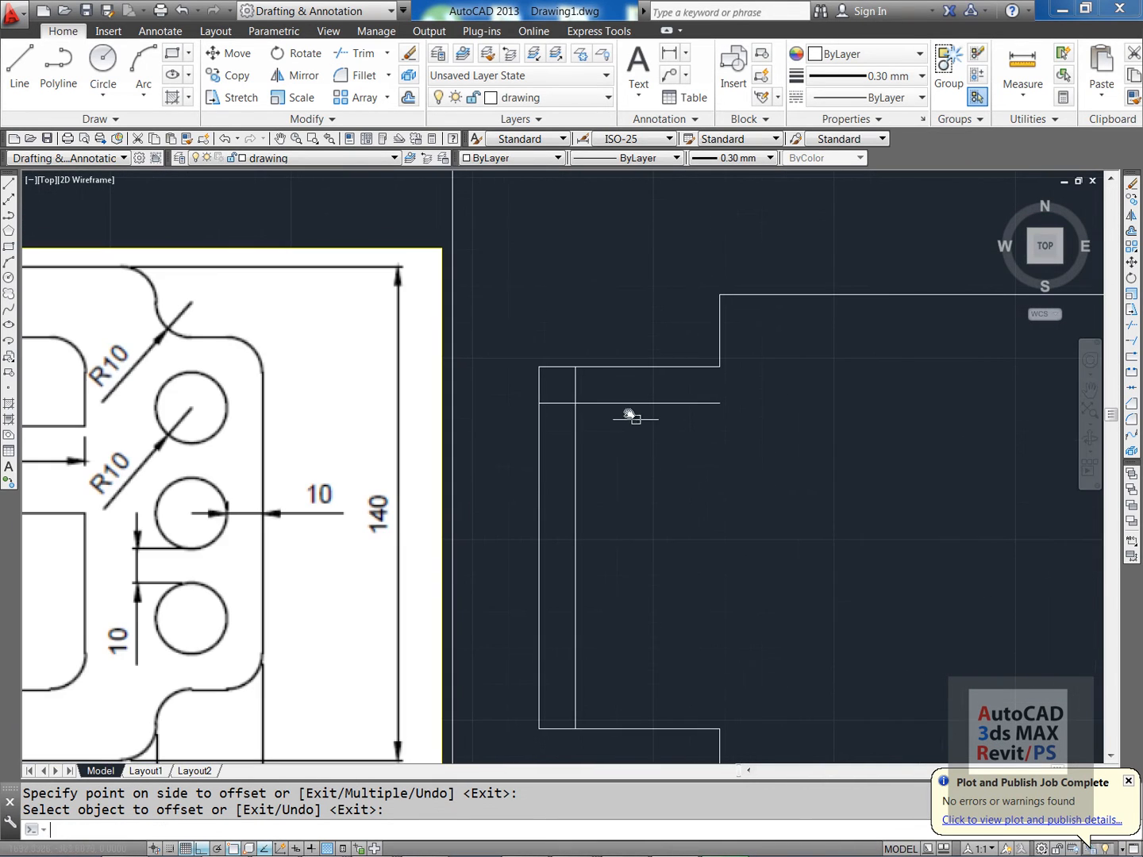
{"action": "key", "text": "Escape"}
{"action": "scroll", "coordinate": [592, 462], "scroll_direction": "down", "scroll_amount": 2}
{"action": "middle_click_drag", "start_coordinate": [645, 460], "coordinate": [776, 455]}
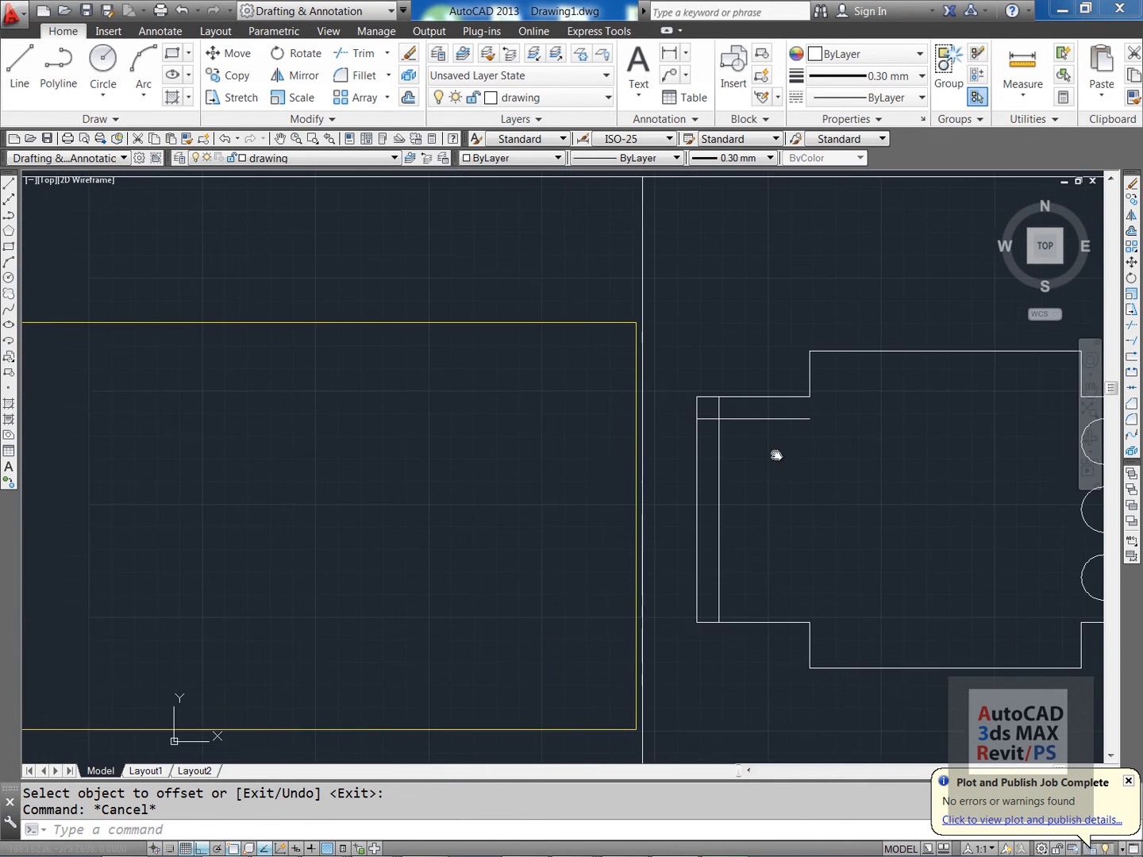
{"action": "key", "text": "Escape"}
{"action": "type", "text": "o"}
{"action": "key", "text": "Return"}
{"action": "type", "text": "2"}
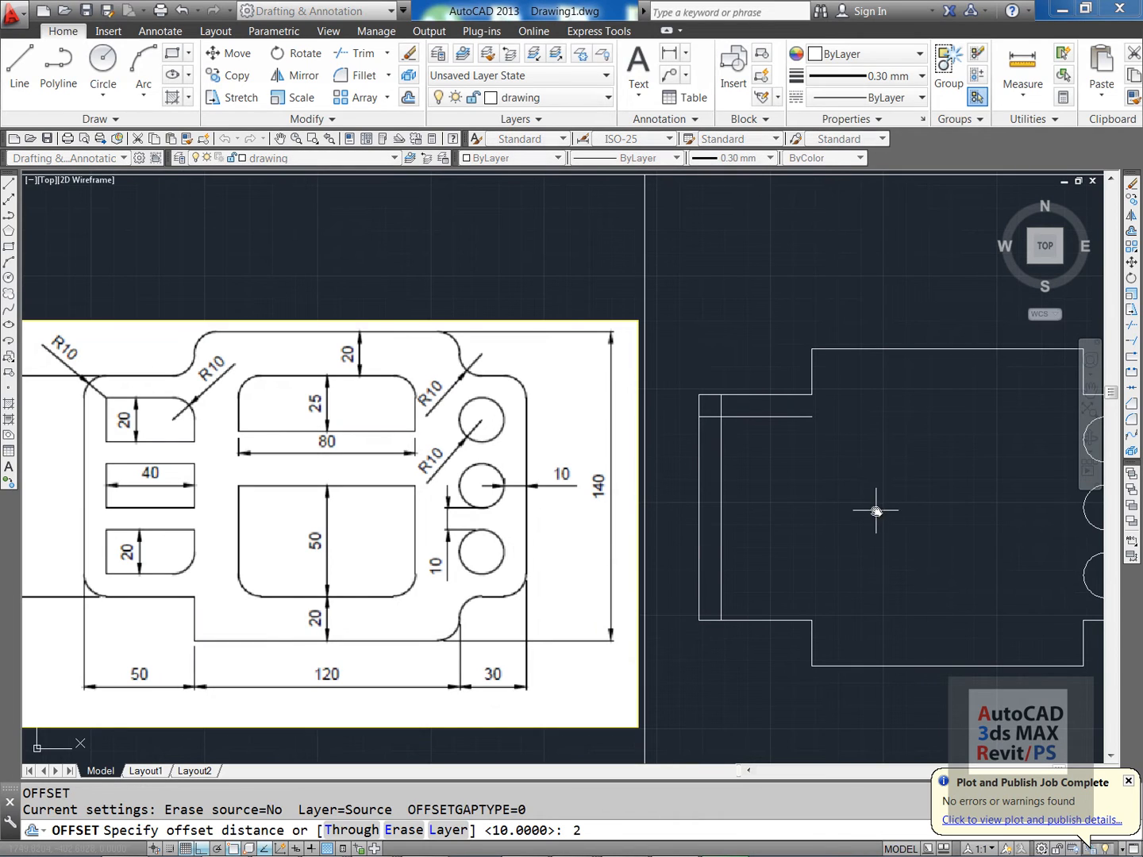
{"action": "type", "text": "0"}
{"action": "key", "text": "Return"}
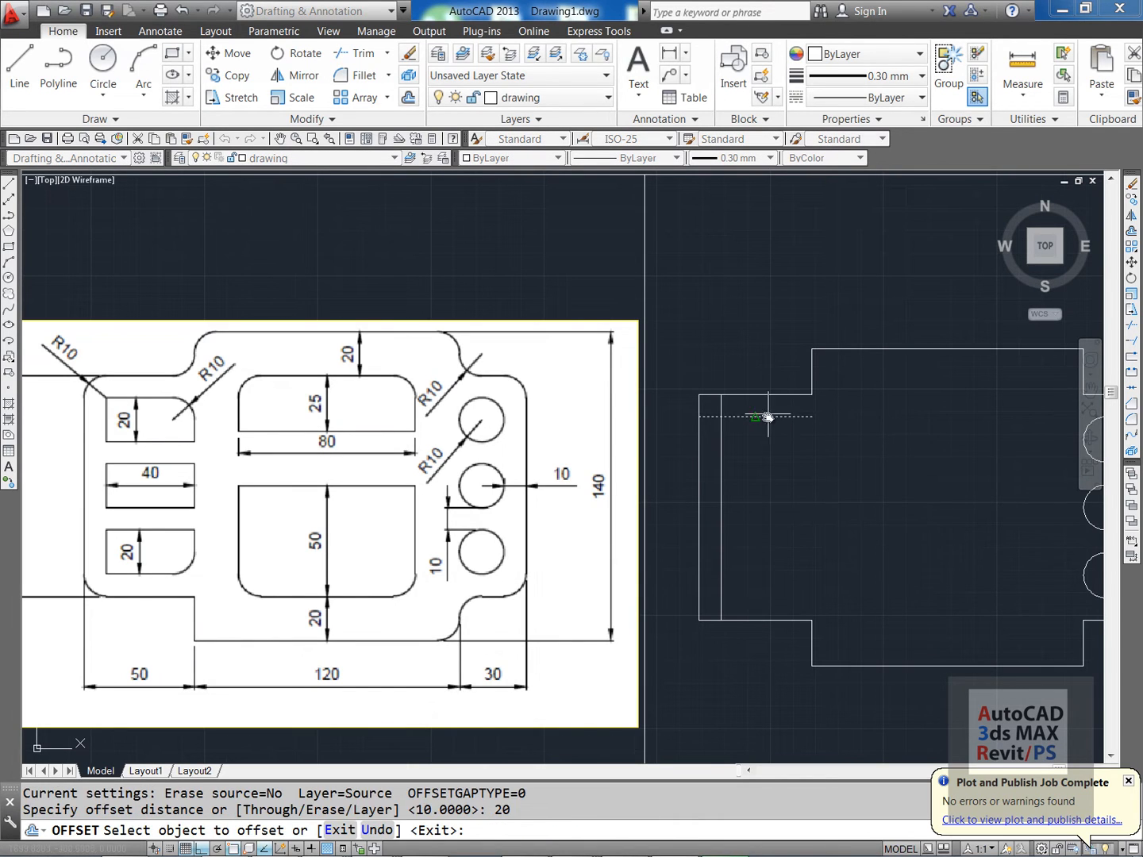
{"action": "left_click", "coordinate": [766, 416]}
{"action": "left_click", "coordinate": [765, 479]}
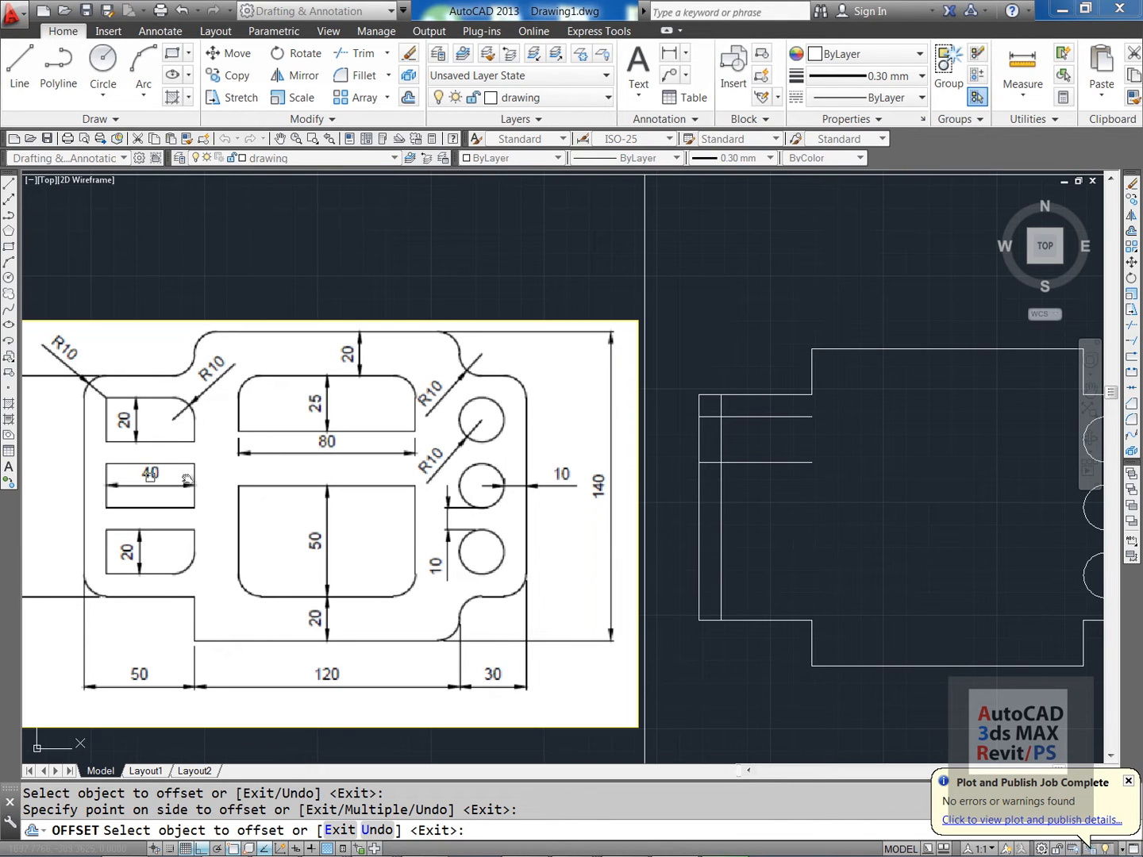
{"action": "key", "text": "Escape"}
{"action": "key", "text": "Escape"}
{"action": "key", "text": "Escape"}
- Offset the inner vertical line 40 units to the right for the right side of the small cutouts
{"action": "type", "text": "o"}
{"action": "key", "text": "Return"}
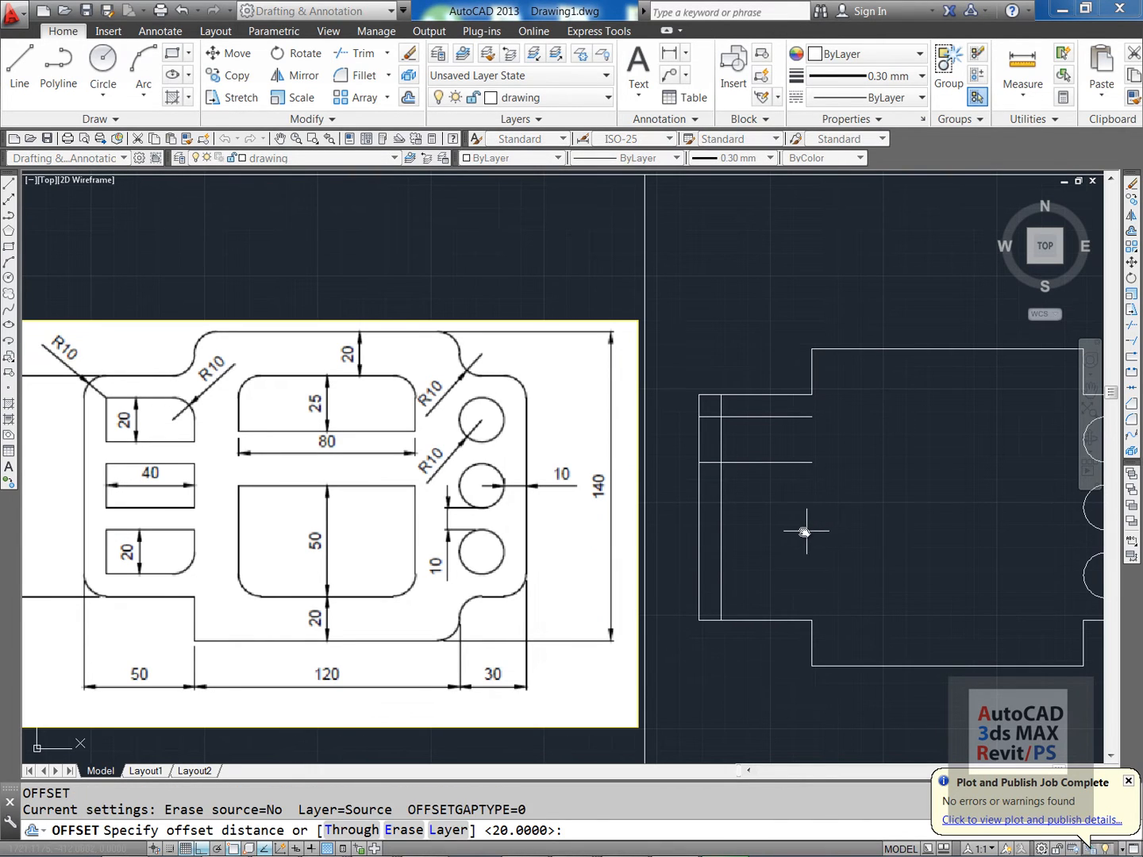
{"action": "type", "text": "40"}
{"action": "key", "text": "Return"}
{"action": "left_click", "coordinate": [722, 504]}
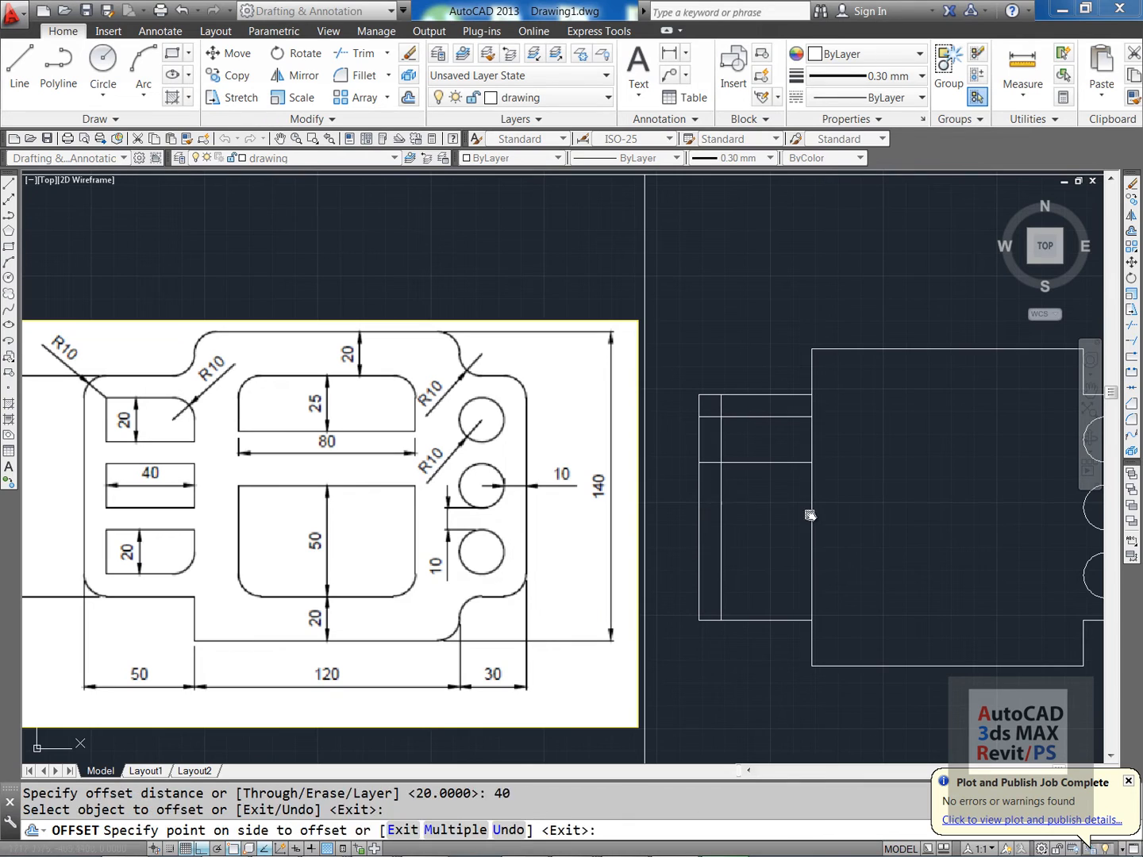
{"action": "left_click", "coordinate": [822, 421]}
{"action": "key", "text": "Escape"}
{"action": "type", "text": "ex"}
{"action": "key", "text": "Return"}
{"action": "key", "text": "Return"}
{"action": "left_click", "coordinate": [798, 427]}
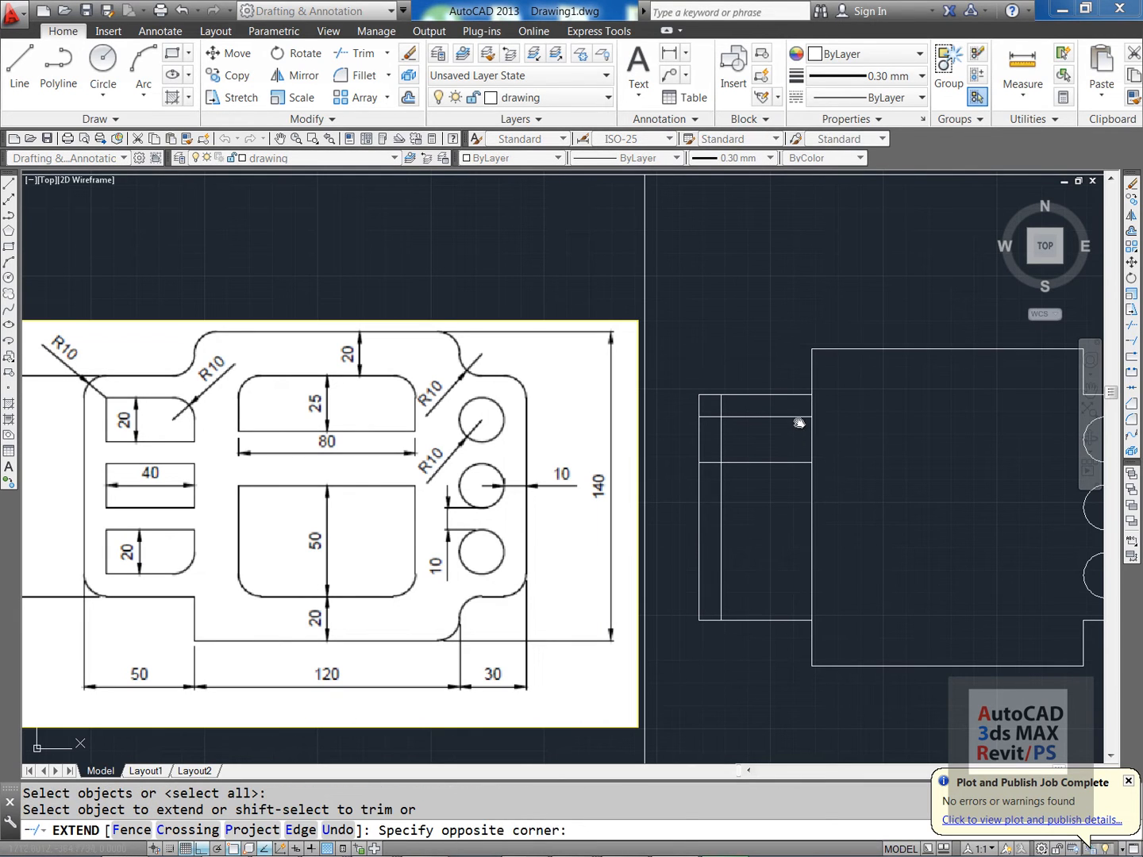
{"action": "left_click", "coordinate": [796, 411]}
{"action": "key", "text": "Escape"}
{"action": "type", "text": "u"}
{"action": "key", "text": "Return"}
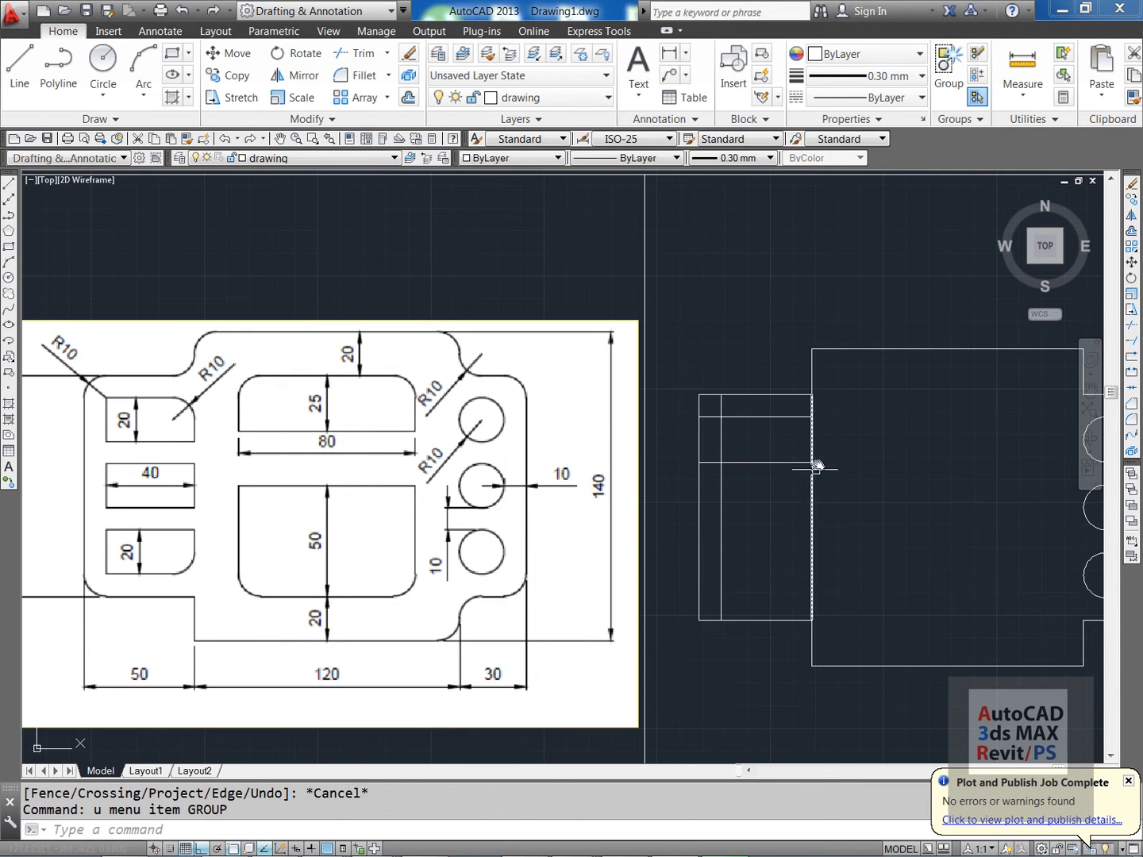
- Trim the parts of the two horizontal cutout lines that overhang to the left of the inner vertical line
{"action": "scroll", "coordinate": [810, 466], "scroll_direction": "down", "scroll_amount": 3}
{"action": "scroll", "coordinate": [778, 459], "scroll_direction": "up", "scroll_amount": 5}
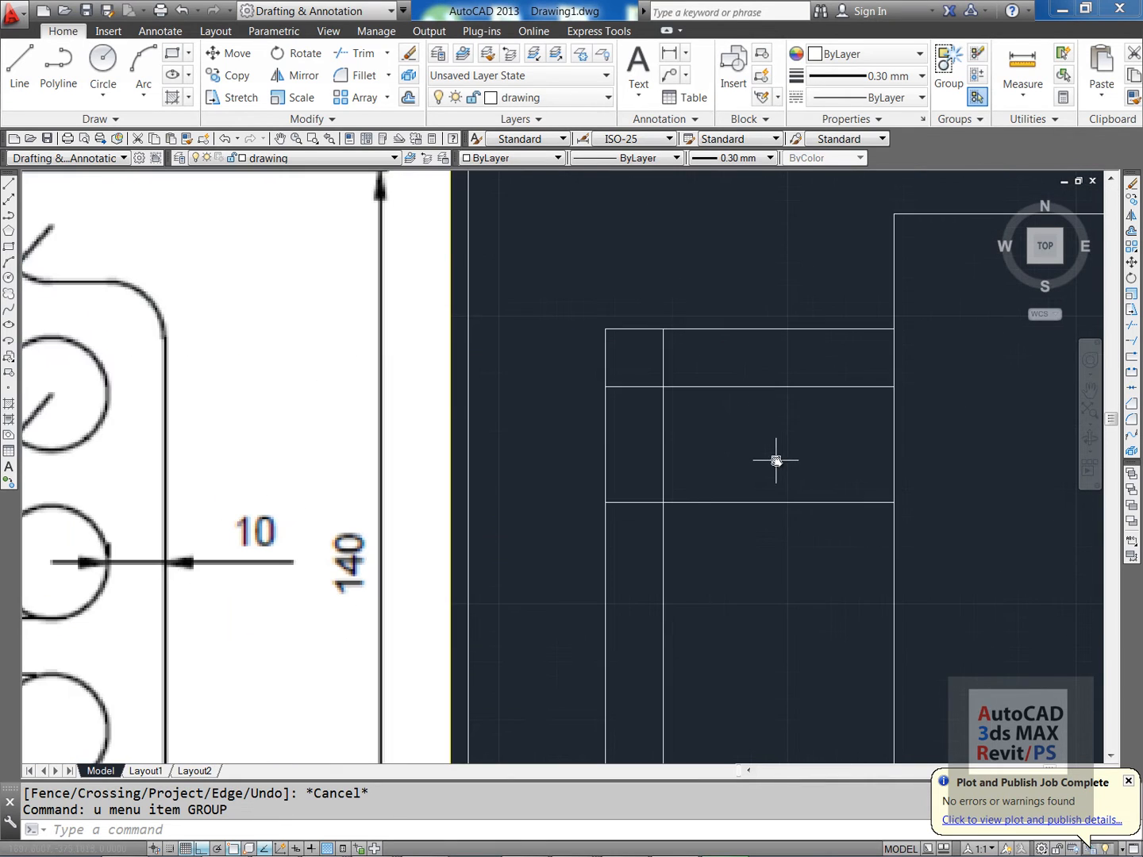
{"action": "key", "text": "Escape"}
{"action": "key", "text": "Escape"}
{"action": "type", "text": "tr"}
{"action": "key", "text": "Return"}
{"action": "key", "text": "Escape"}
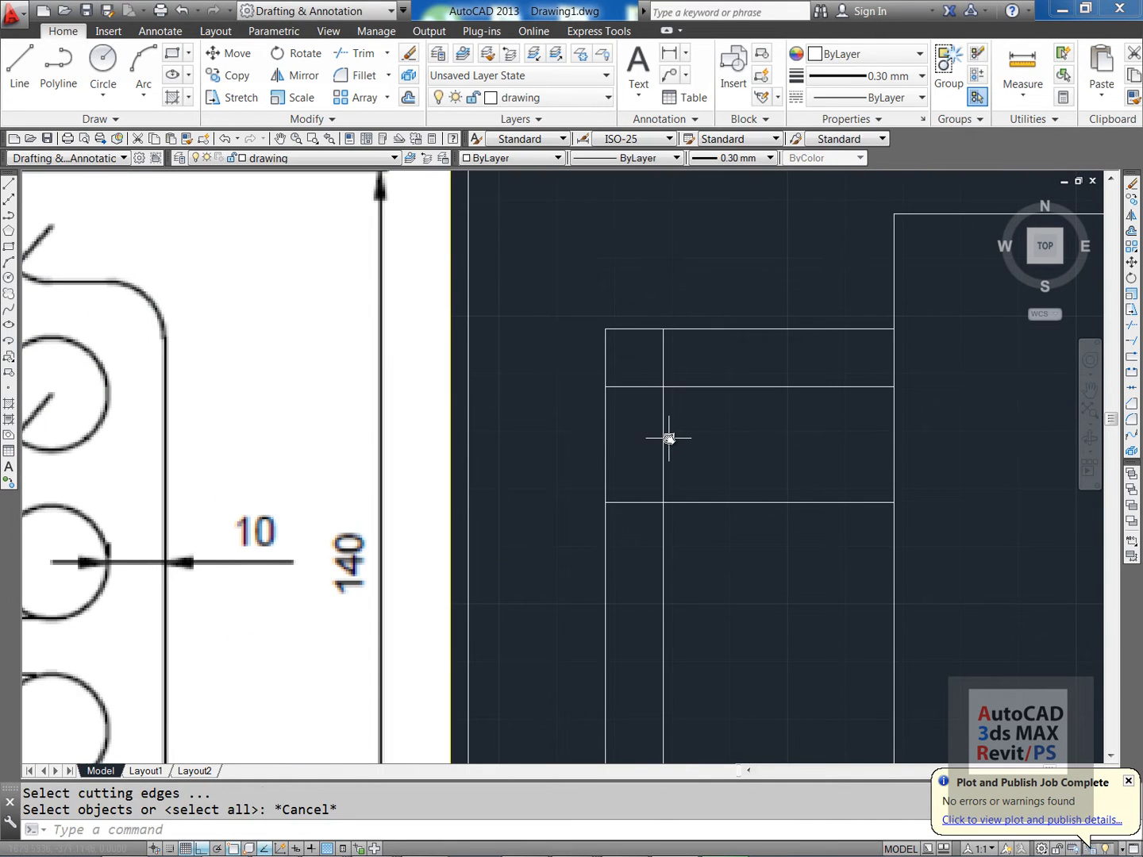
{"action": "type", "text": "tr"}
{"action": "key", "text": "Return"}
{"action": "left_click", "coordinate": [663, 428]}
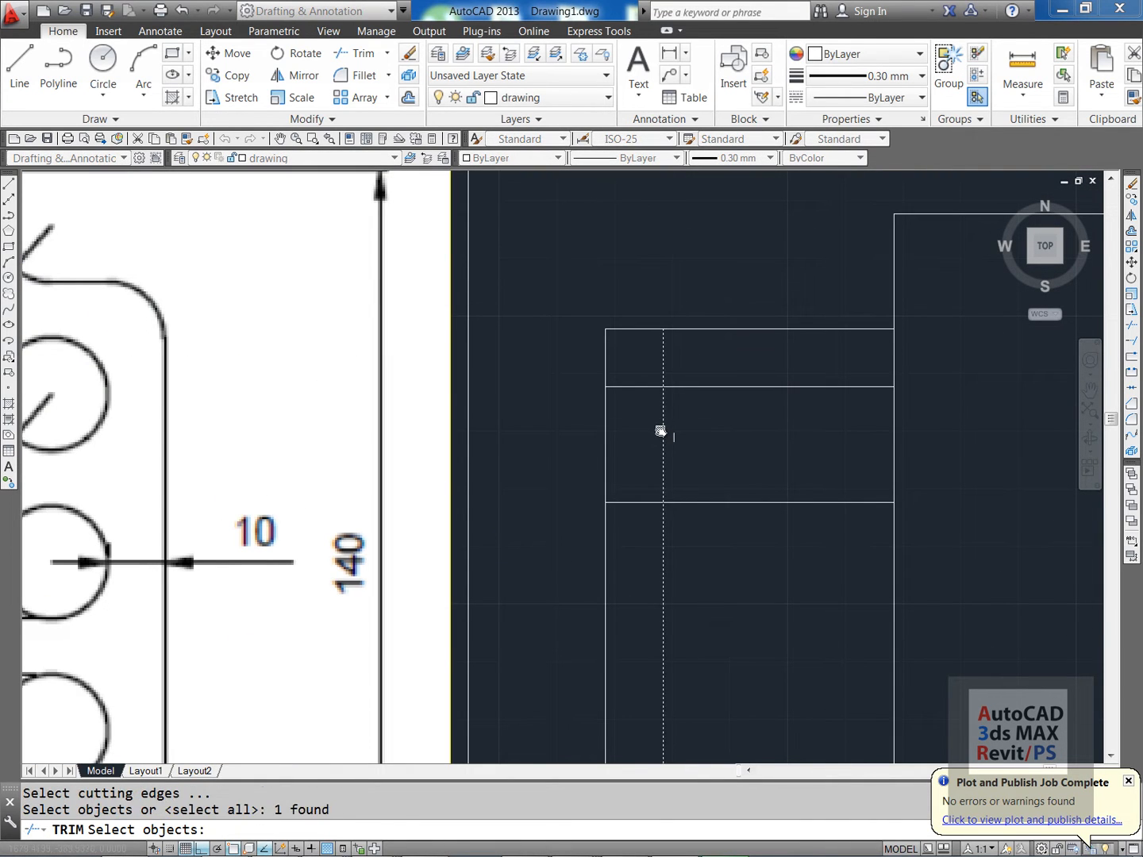
{"action": "key", "text": "Return"}
{"action": "left_click", "coordinate": [650, 385]}
{"action": "left_click", "coordinate": [632, 505]}
{"action": "left_click", "coordinate": [627, 486]}
{"action": "key", "text": "Escape"}
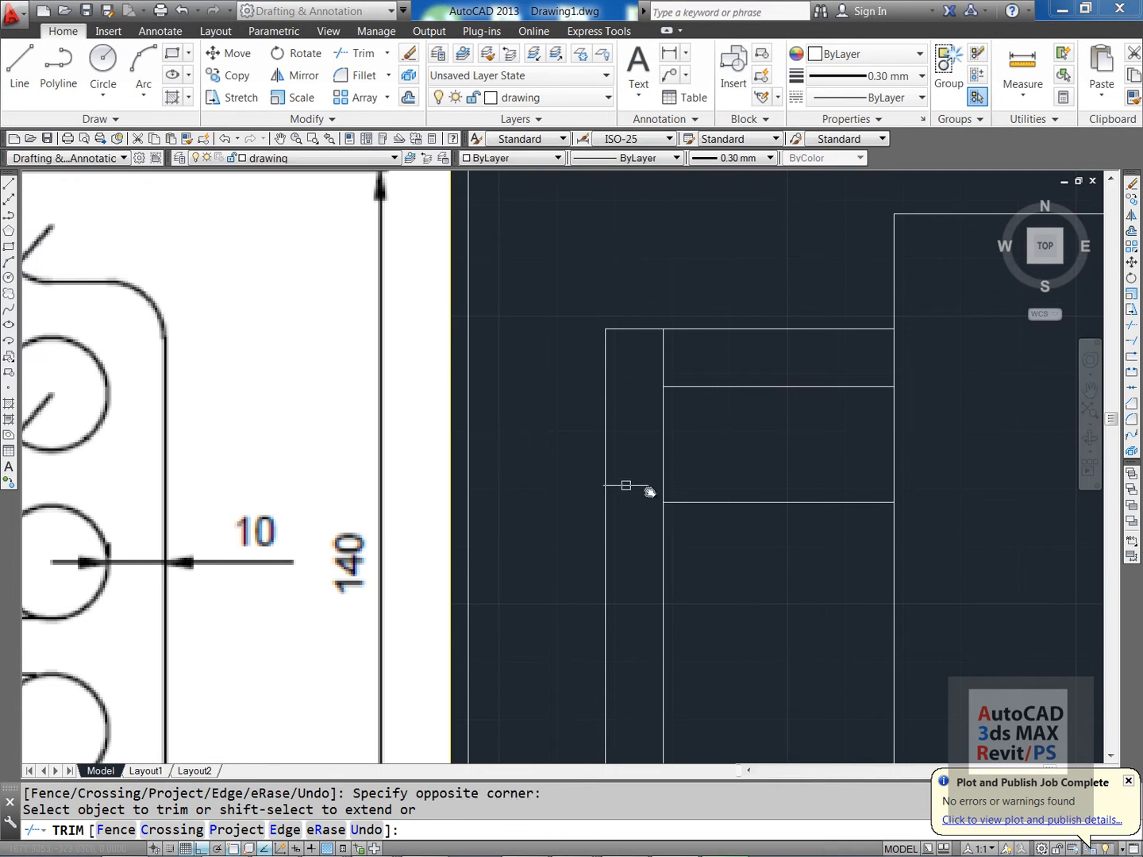
- Trim the left vertical cutout line below the cutout's lower side
{"action": "key", "text": "Return"}
{"action": "left_click", "coordinate": [730, 502]}
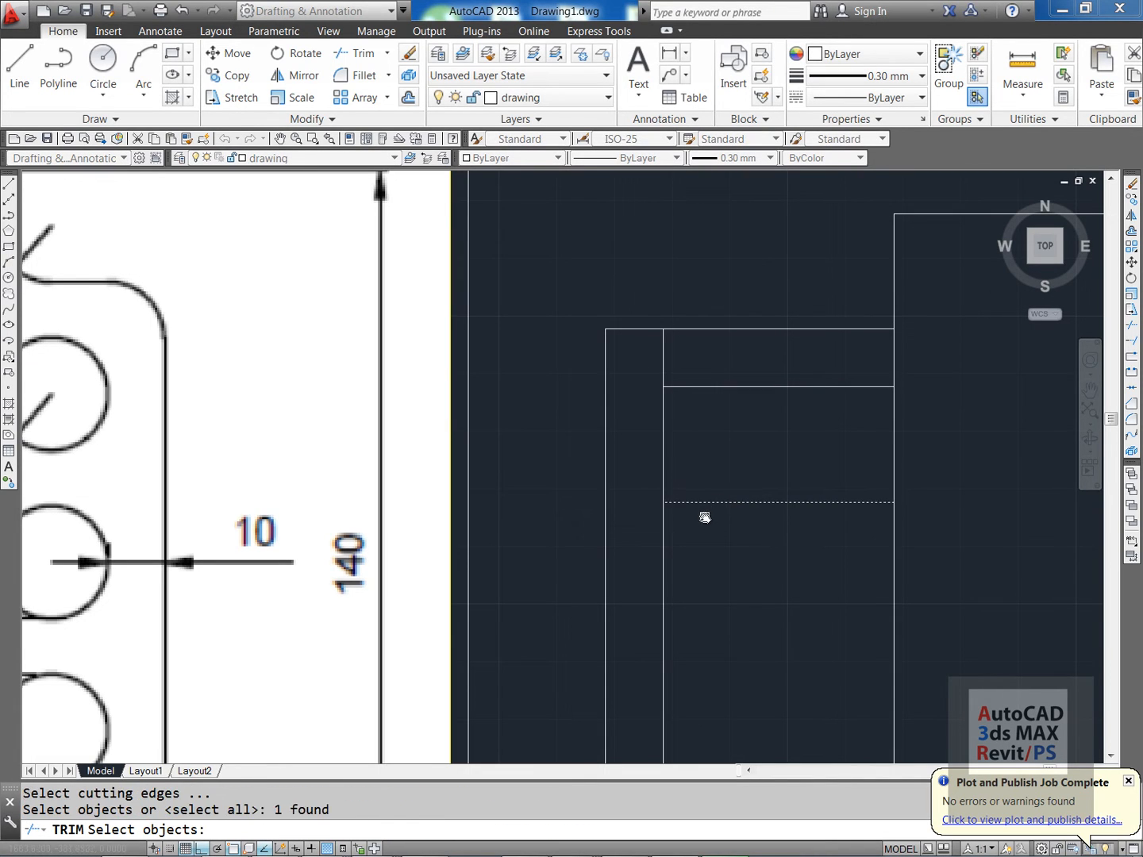
{"action": "key", "text": "Return"}
{"action": "left_click", "coordinate": [664, 540]}
{"action": "key", "text": "Return"}
{"action": "key", "text": "Return"}
{"action": "key", "text": "Escape"}
{"action": "key", "text": "Escape"}
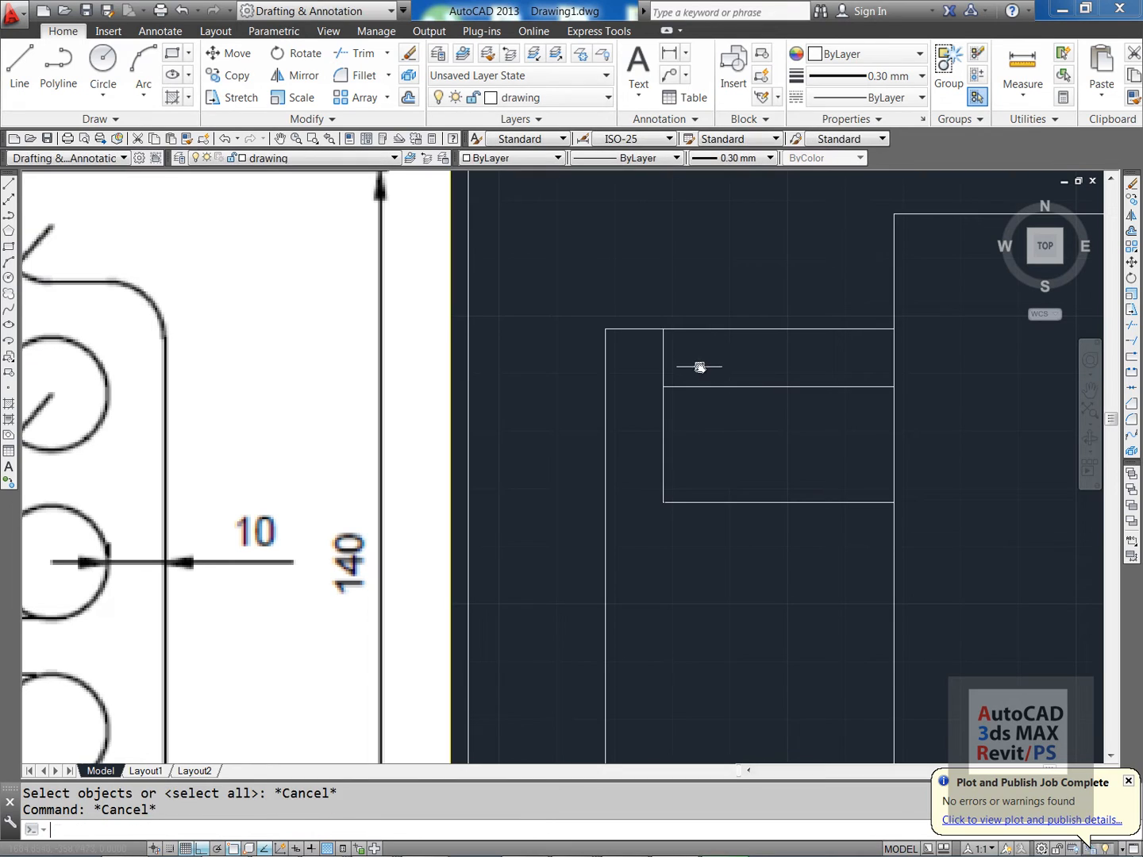
- Trim the remaining vertical line excess above and below the first small cutout, leaving a closed 40 by 20 rectangle
{"action": "key", "text": "Return"}
{"action": "key", "text": "Return"}
{"action": "key", "text": "Escape"}
{"action": "key", "text": "Escape"}
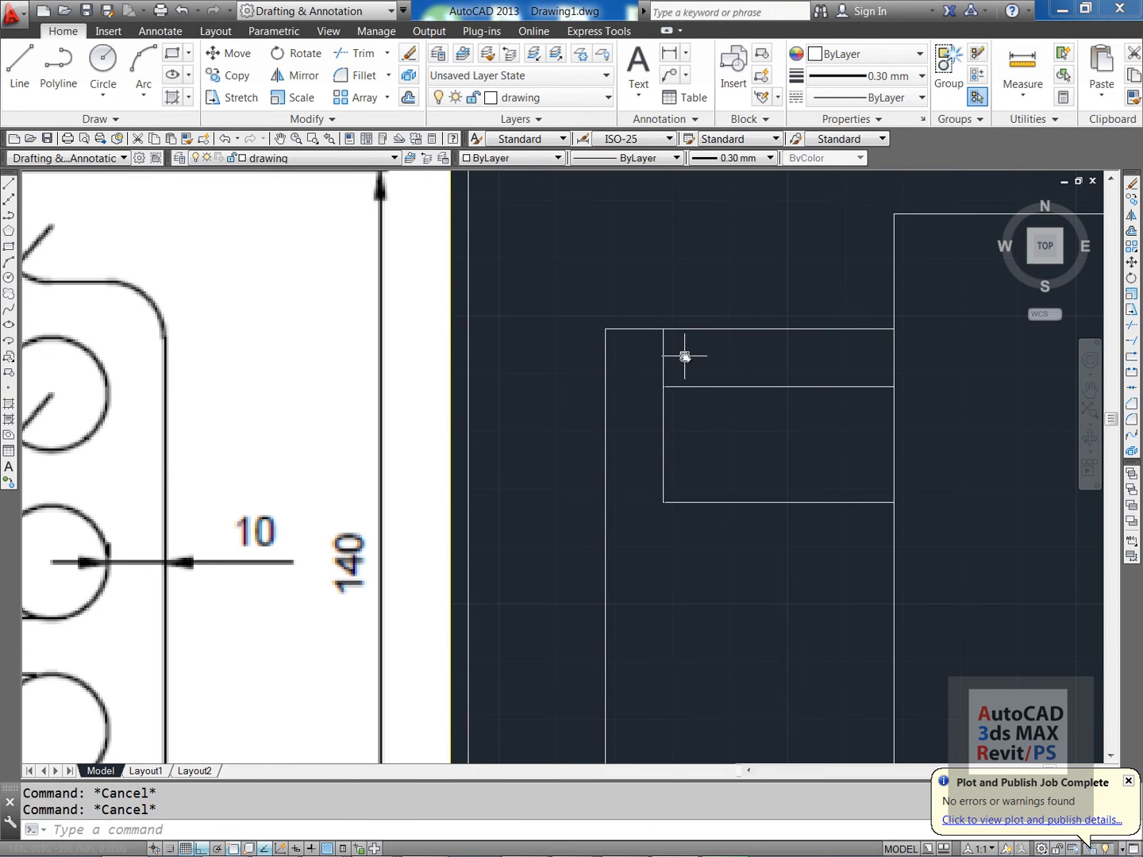
{"action": "key", "text": "Return"}
{"action": "key", "text": "Return"}
{"action": "left_click", "coordinate": [665, 364]}
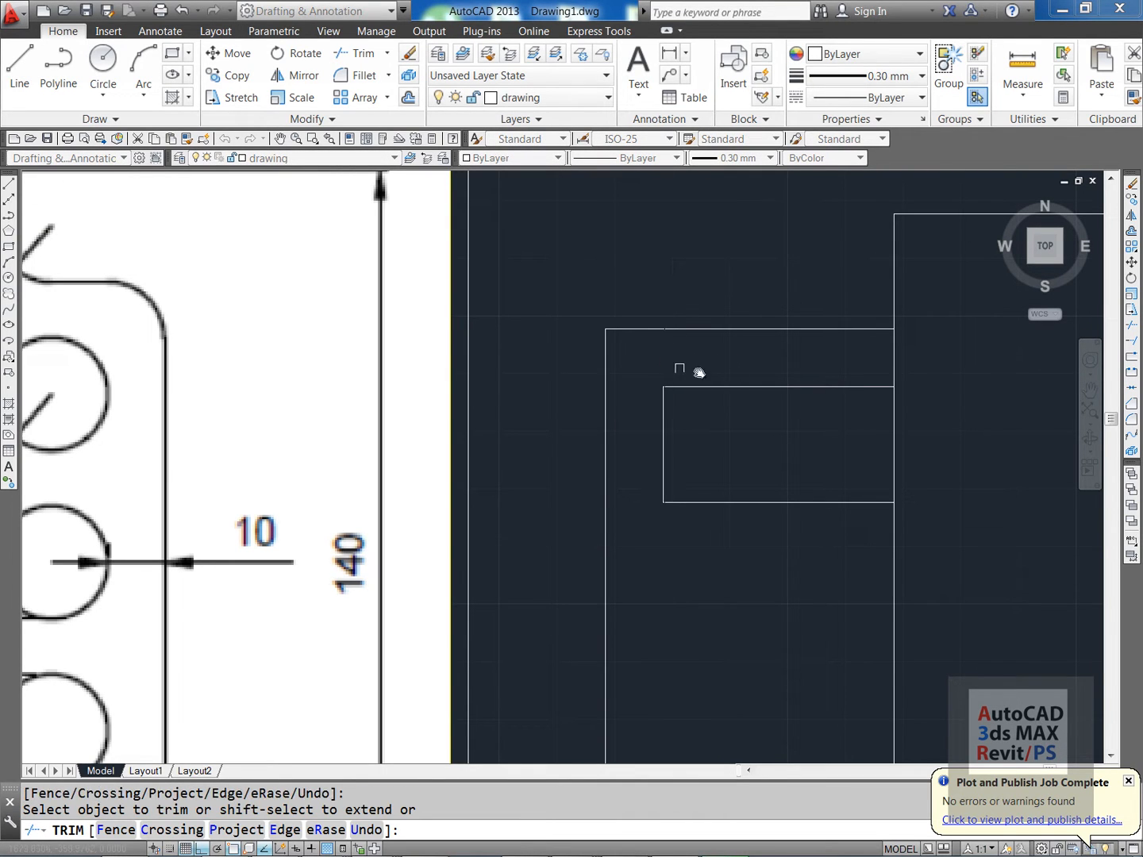
{"action": "left_click", "coordinate": [894, 366]}
{"action": "key", "text": "Return"}
- Draw a horizontal guide line from the midpoint of the plate's left edge to beyond the right side of the small cutout
{"action": "scroll", "coordinate": [691, 508], "scroll_direction": "down", "scroll_amount": 5}
{"action": "middle_click_drag", "start_coordinate": [689, 508], "coordinate": [684, 499]}
{"action": "middle_click_drag", "start_coordinate": [321, 491], "coordinate": [443, 491]}
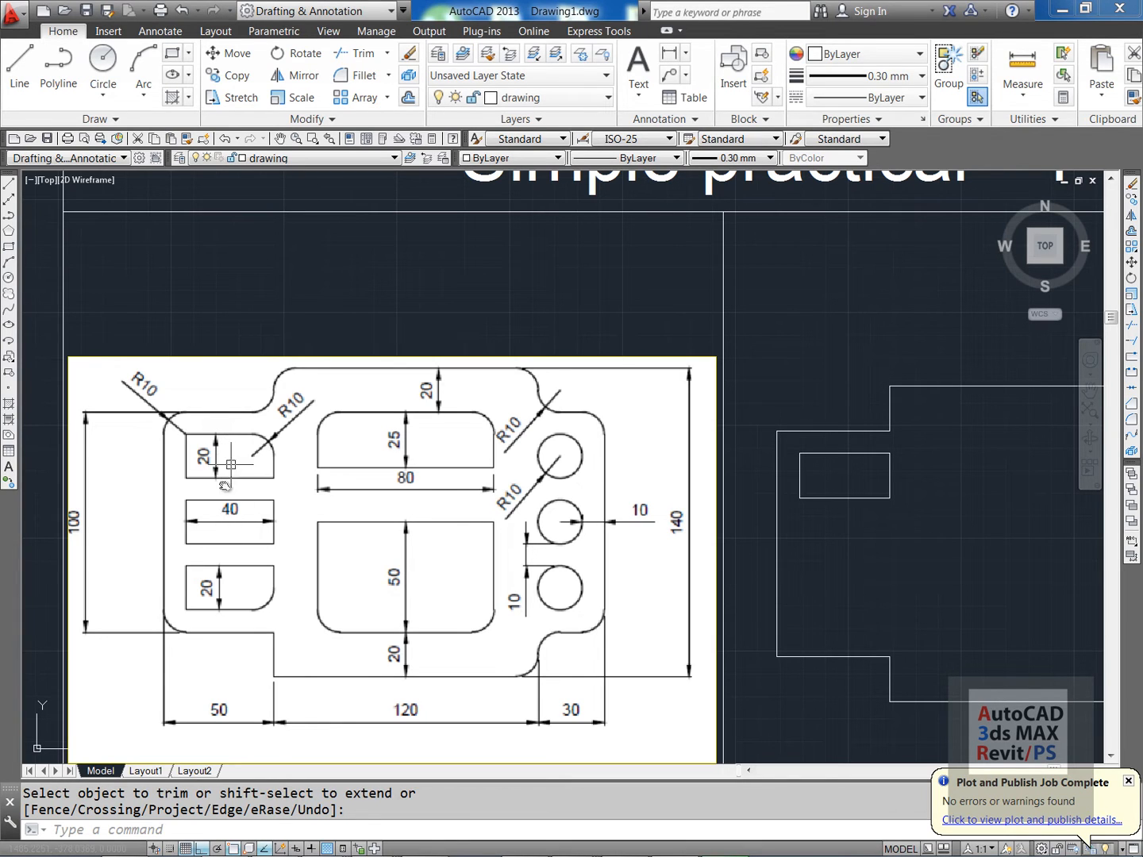
{"action": "middle_click_drag", "start_coordinate": [920, 560], "coordinate": [894, 552]}
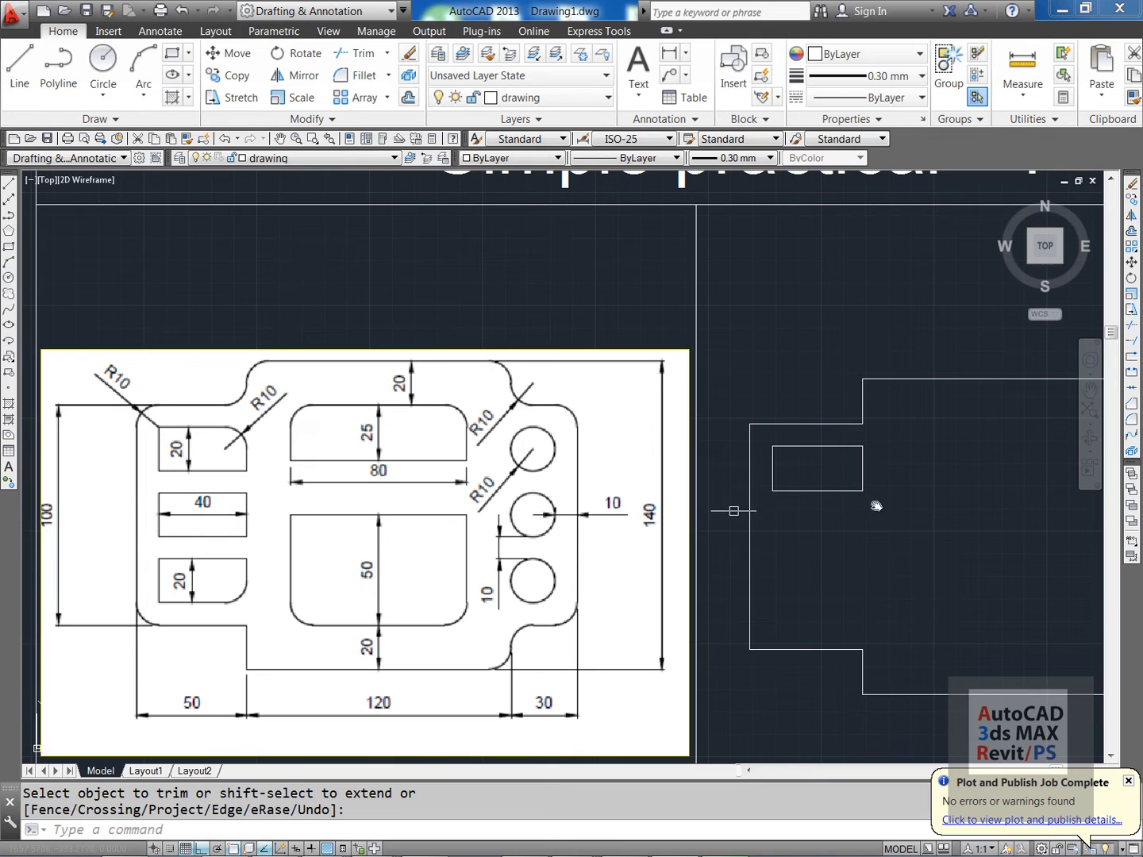
{"action": "key", "text": "Escape"}
{"action": "type", "text": "l"}
{"action": "key", "text": "Return"}
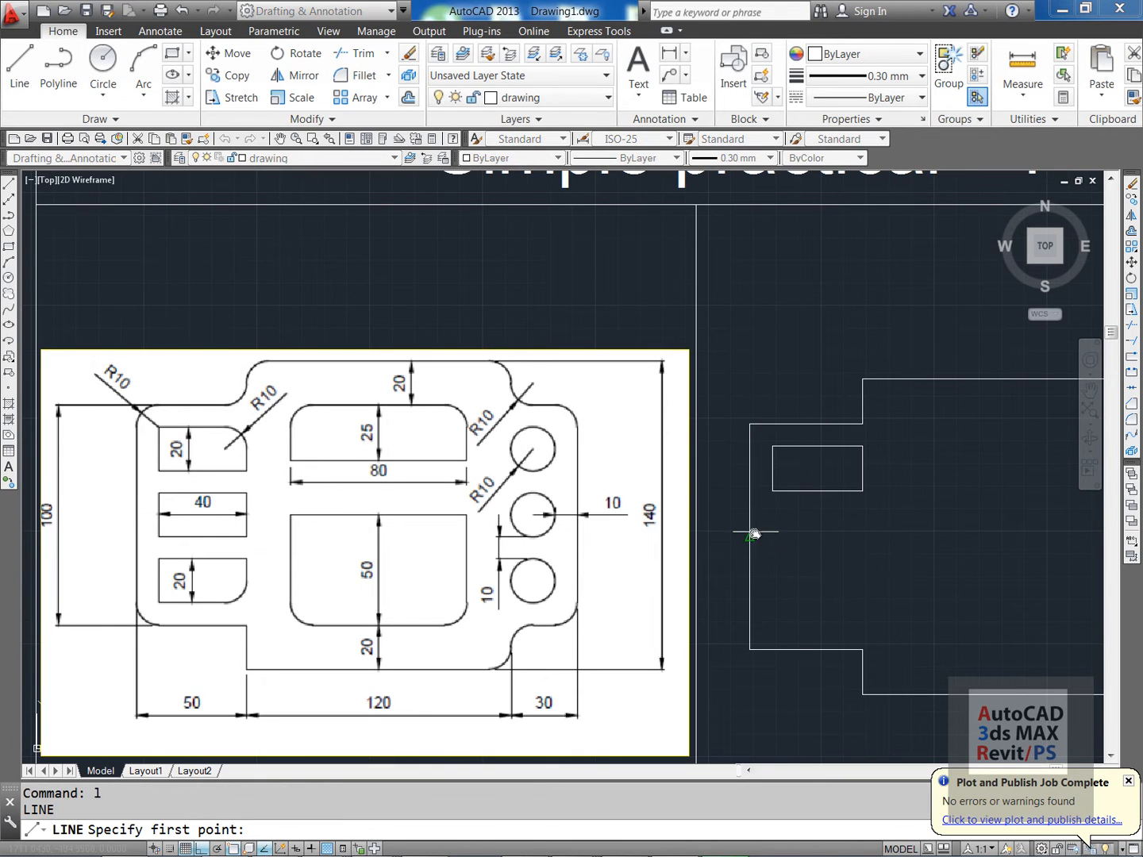
{"action": "left_click", "coordinate": [749, 536]}
{"action": "left_click", "coordinate": [909, 548]}
{"action": "key", "text": "Return"}
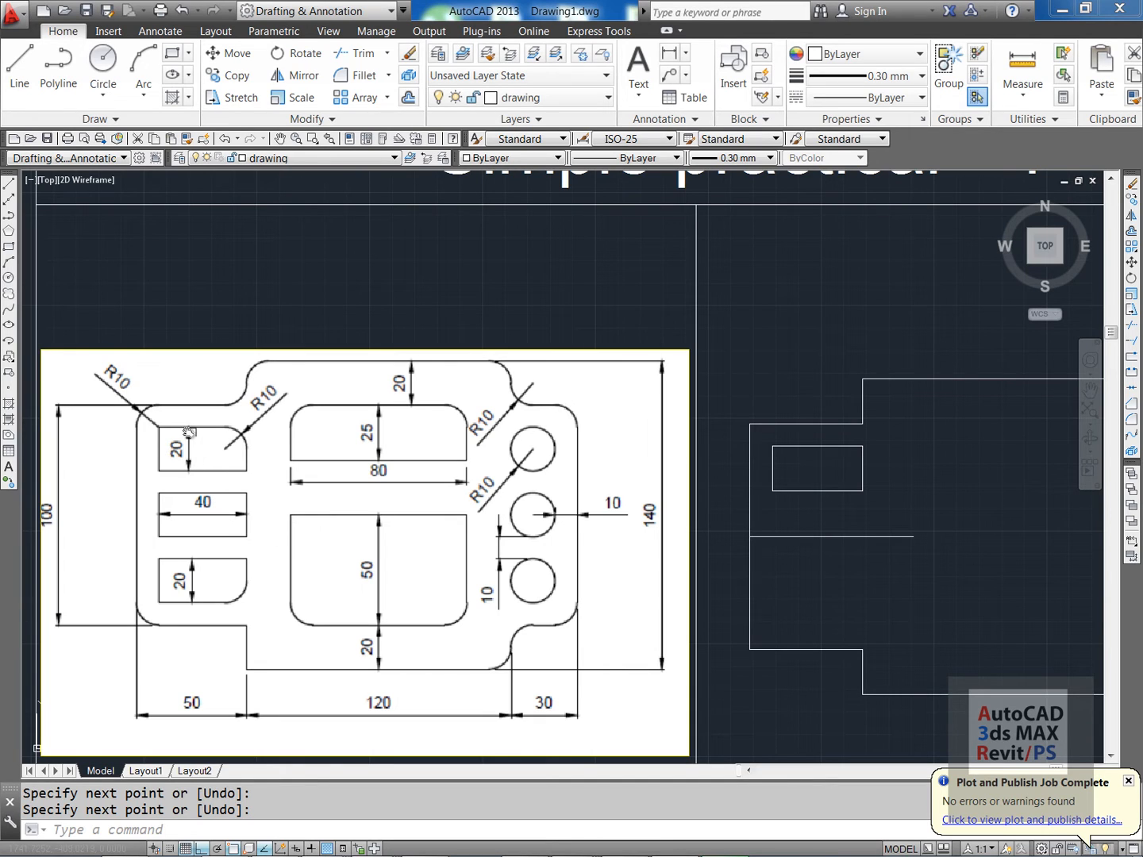
{"action": "key", "text": "Escape"}
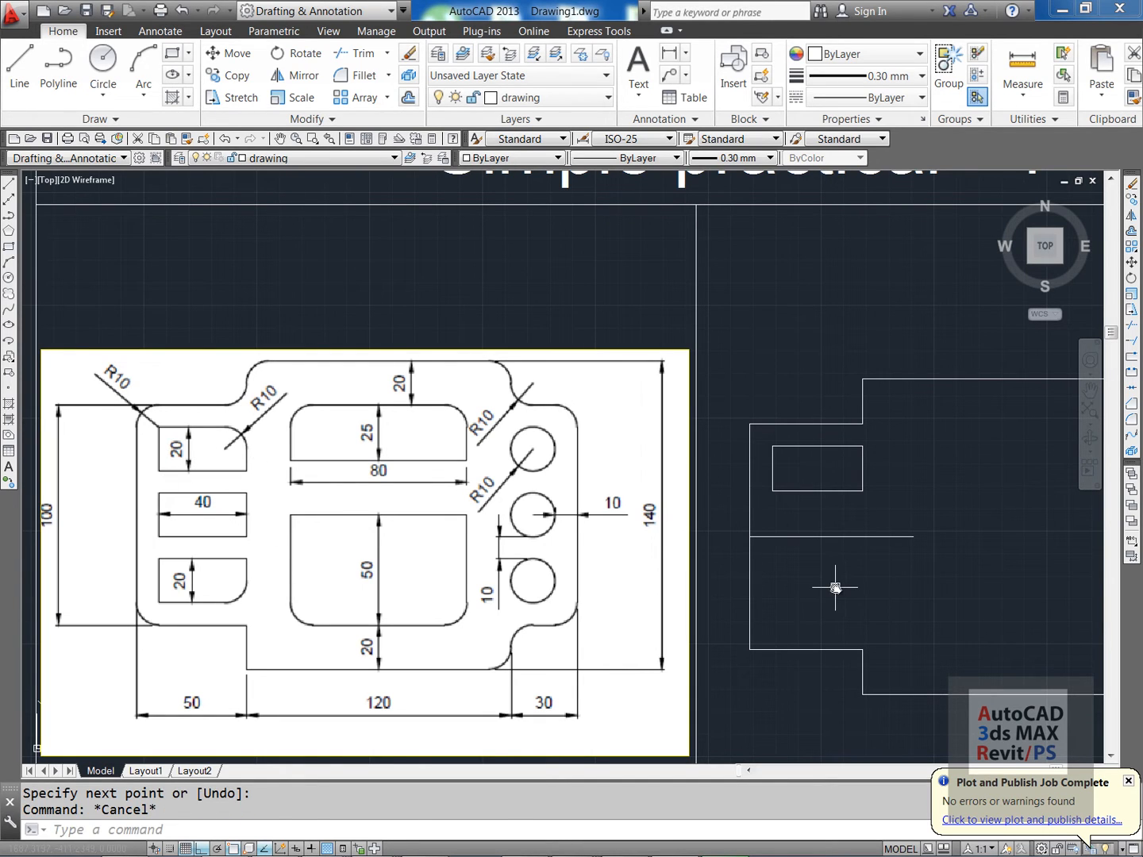
- Offset the horizontal guide line 10 units upward and 10 units downward for the middle cutout
{"action": "type", "text": "o"}
{"action": "key", "text": "Return"}
{"action": "type", "text": "10"}
{"action": "key", "text": "Return"}
{"action": "left_click", "coordinate": [822, 538]}
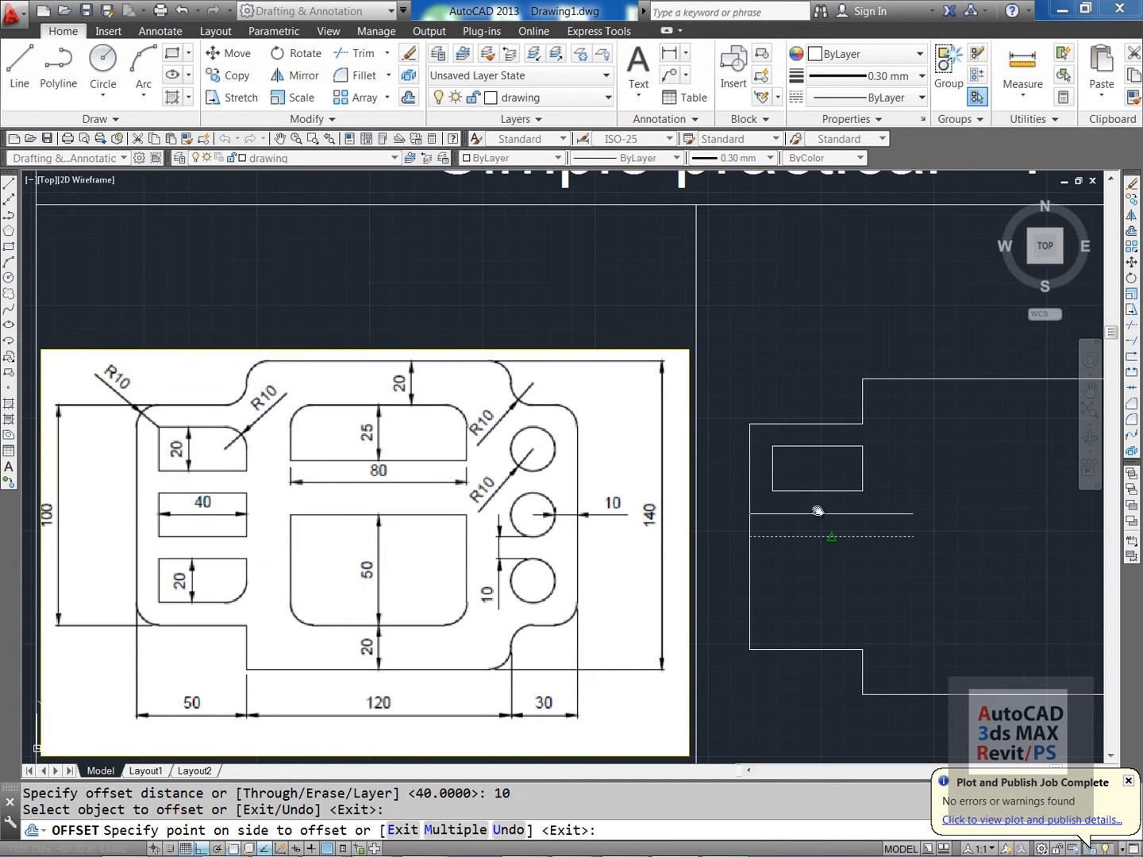
{"action": "left_click", "coordinate": [819, 509]}
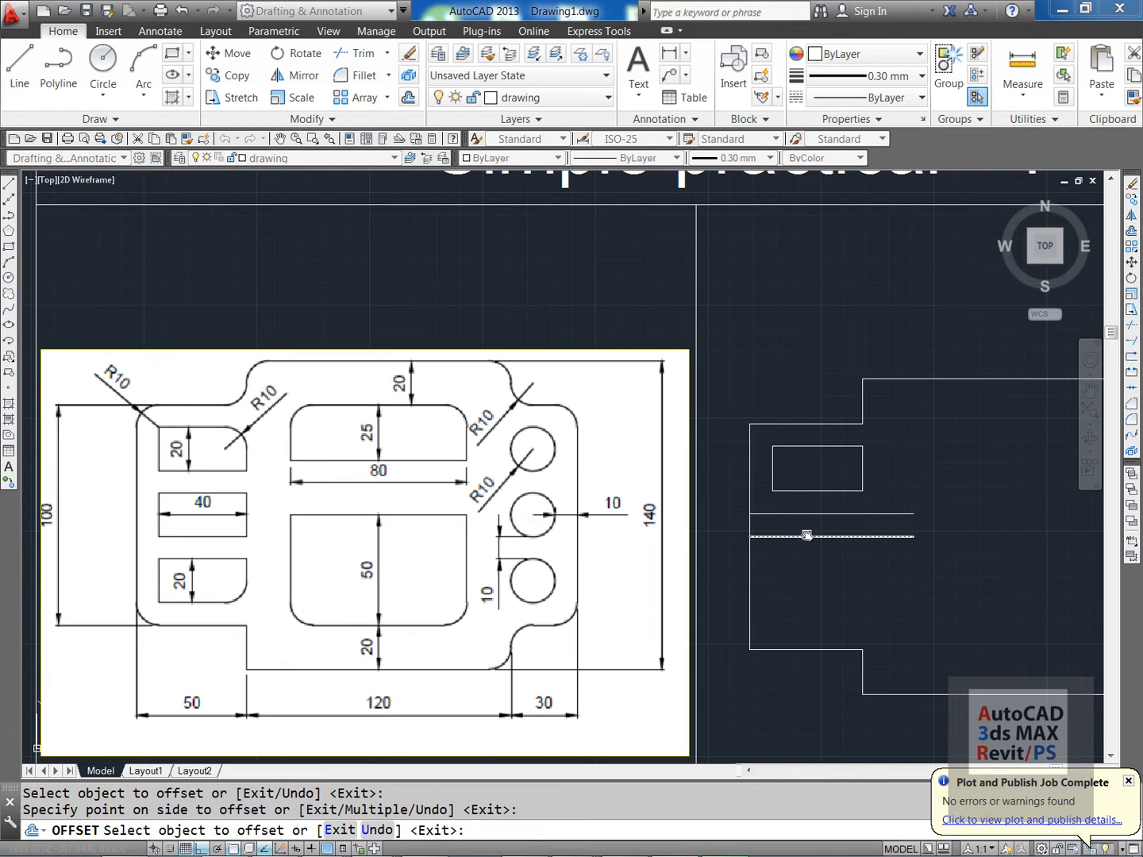
{"action": "left_click", "coordinate": [807, 537]}
{"action": "left_click", "coordinate": [803, 556]}
{"action": "key", "text": "Escape"}
{"action": "key", "text": "Escape"}
{"action": "key", "text": "Escape"}
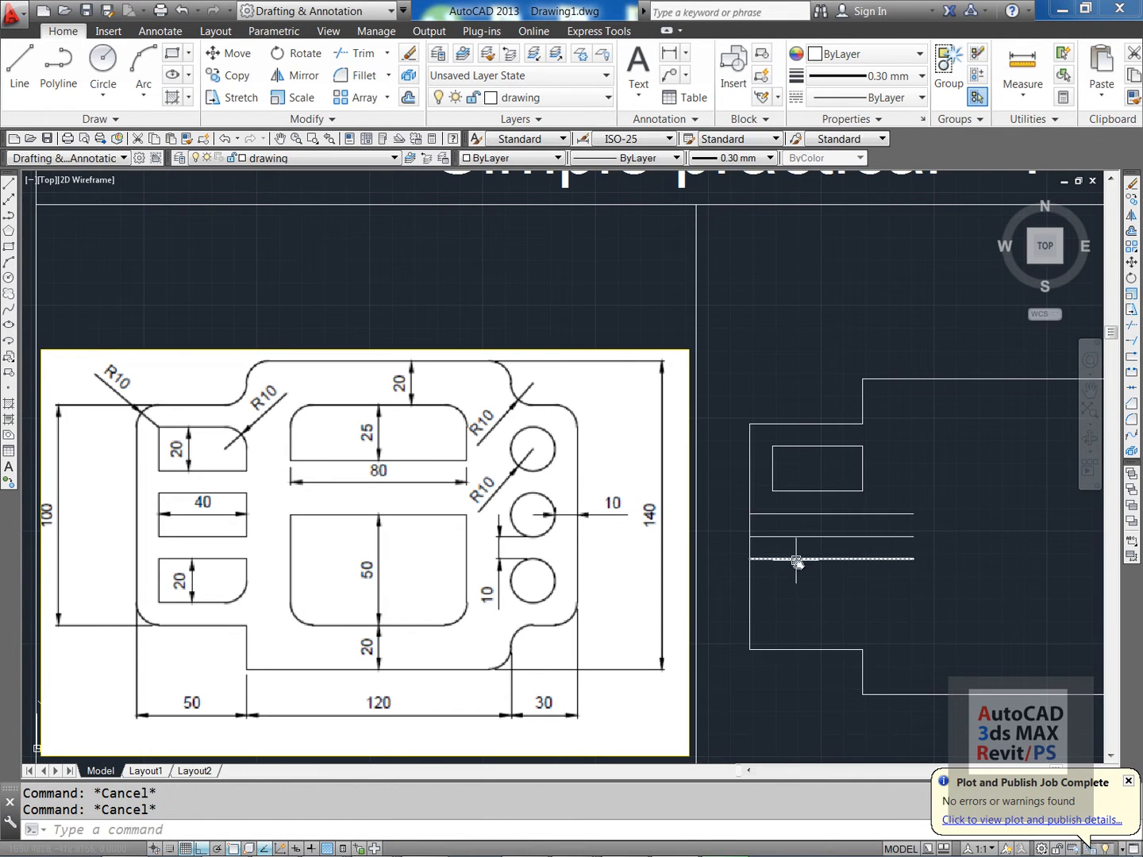
- Draw two vertical lines from the upper small cutout's lower corners down past the lowest horizontal offset line
{"action": "type", "text": "l"}
{"action": "key", "text": "Return"}
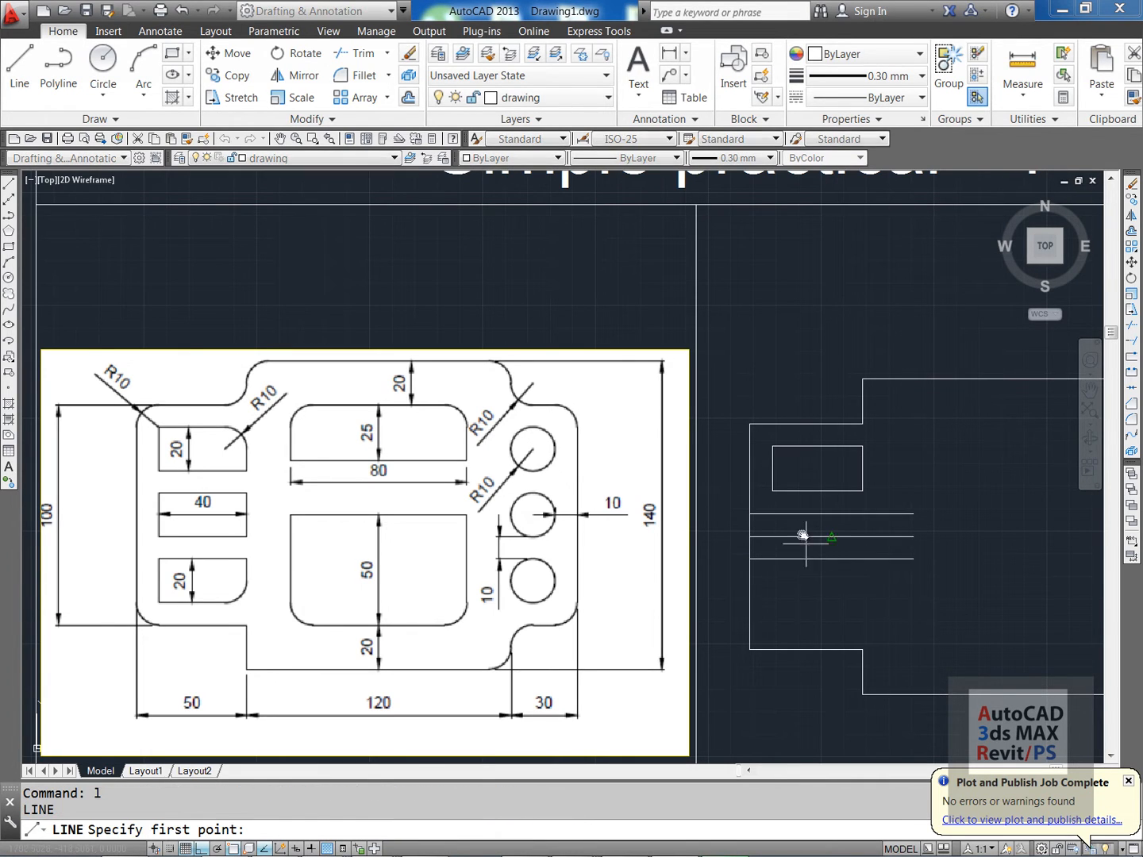
{"action": "left_click", "coordinate": [773, 492]}
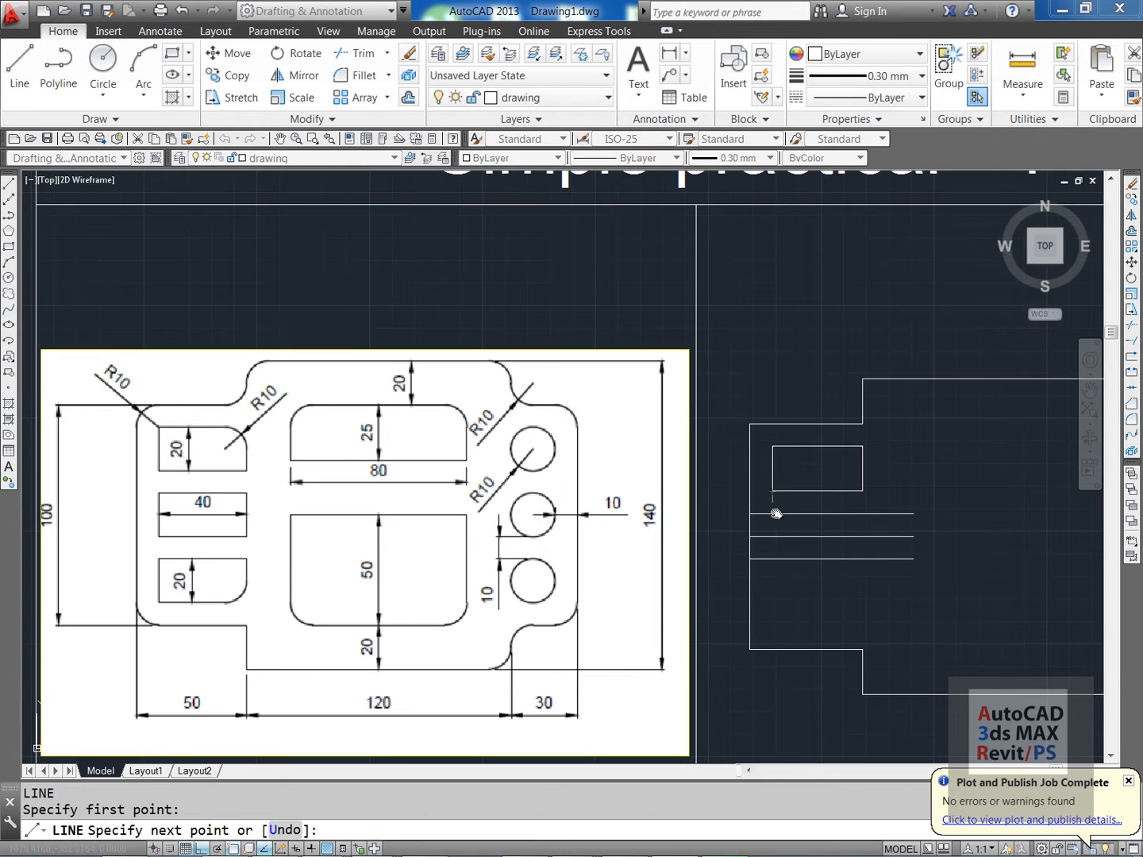
{"action": "left_click", "coordinate": [773, 584]}
{"action": "key", "text": "Escape"}
{"action": "key", "text": "Return"}
{"action": "left_click", "coordinate": [864, 491]}
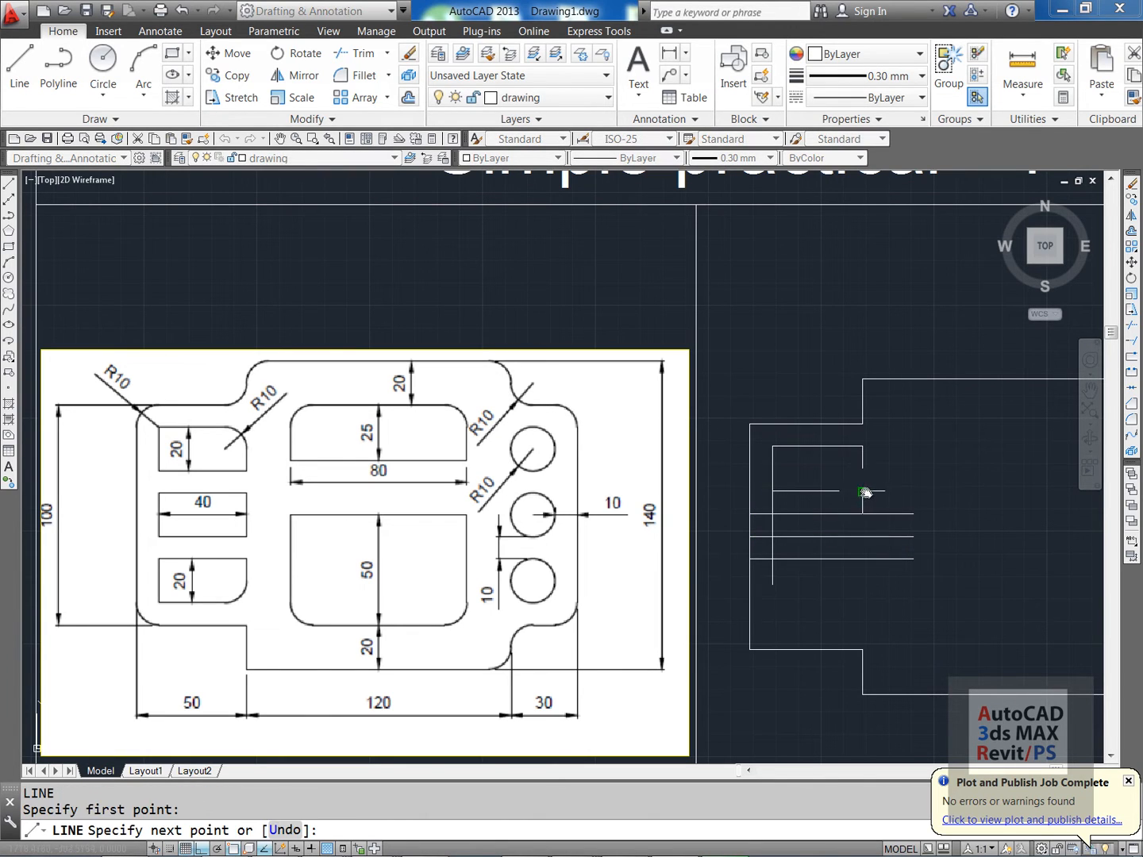
{"action": "left_click", "coordinate": [866, 588]}
{"action": "key", "text": "Escape"}
- Trim the three horizontal lines beyond the right vertical line of the middle cutout
{"action": "type", "text": "tr"}
{"action": "key", "text": "Return"}
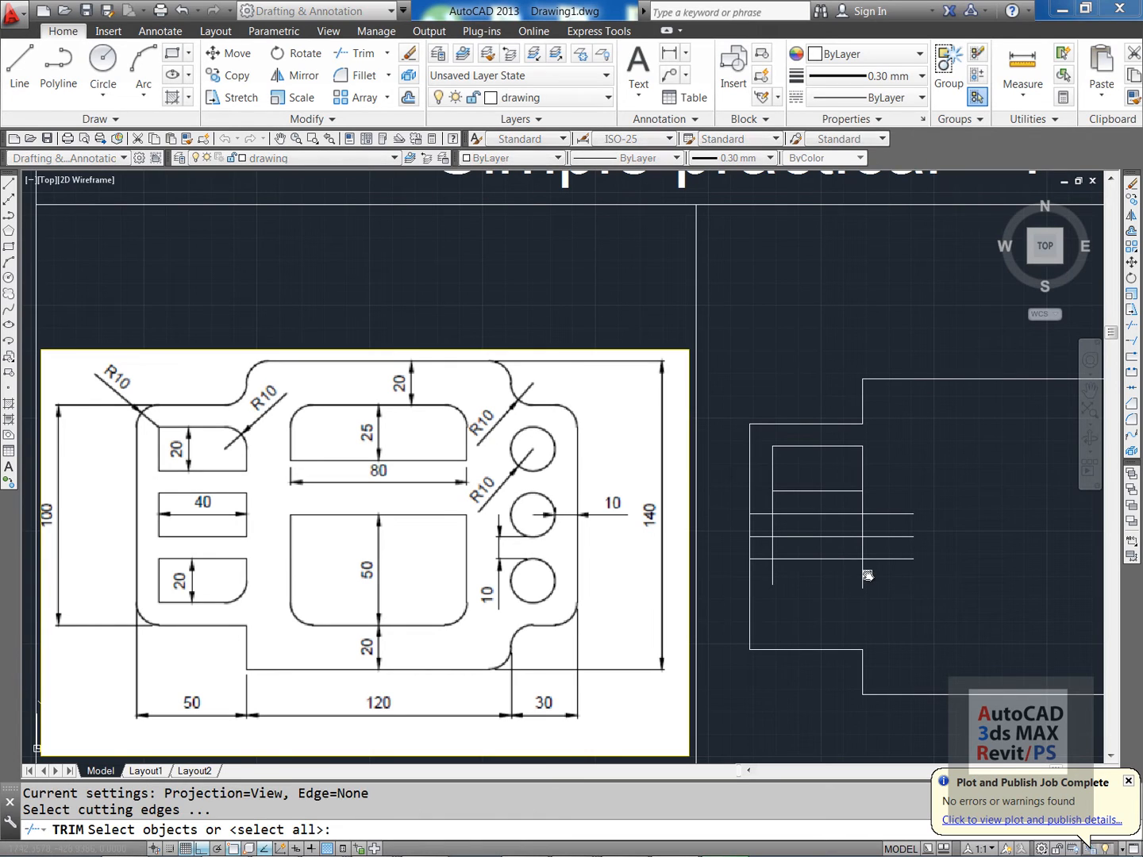
{"action": "key", "text": "Return"}
{"action": "left_click", "coordinate": [913, 589]}
{"action": "left_click", "coordinate": [886, 509]}
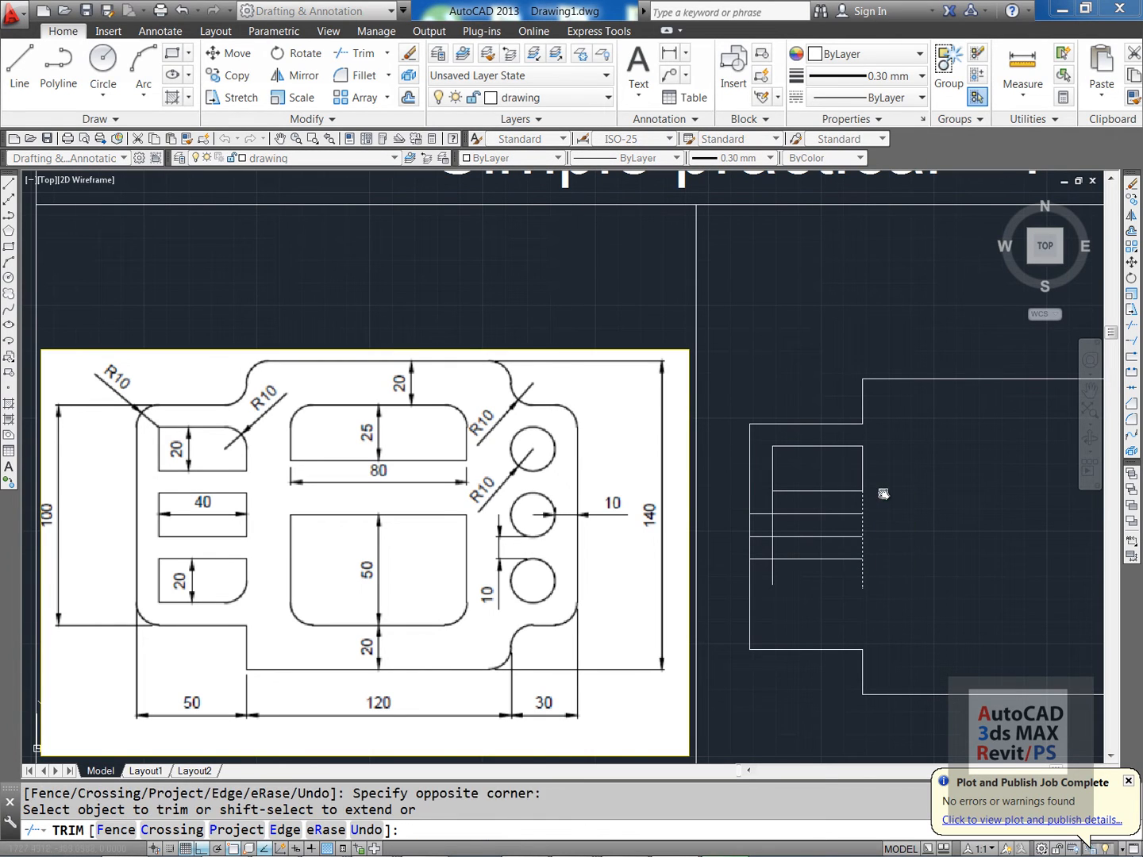
{"action": "key", "text": "Return"}
- Trim the ends of both vertical lines below the lowest horizontal line
{"action": "key", "text": "Return"}
{"action": "key", "text": "Return"}
{"action": "left_click", "coordinate": [876, 574]}
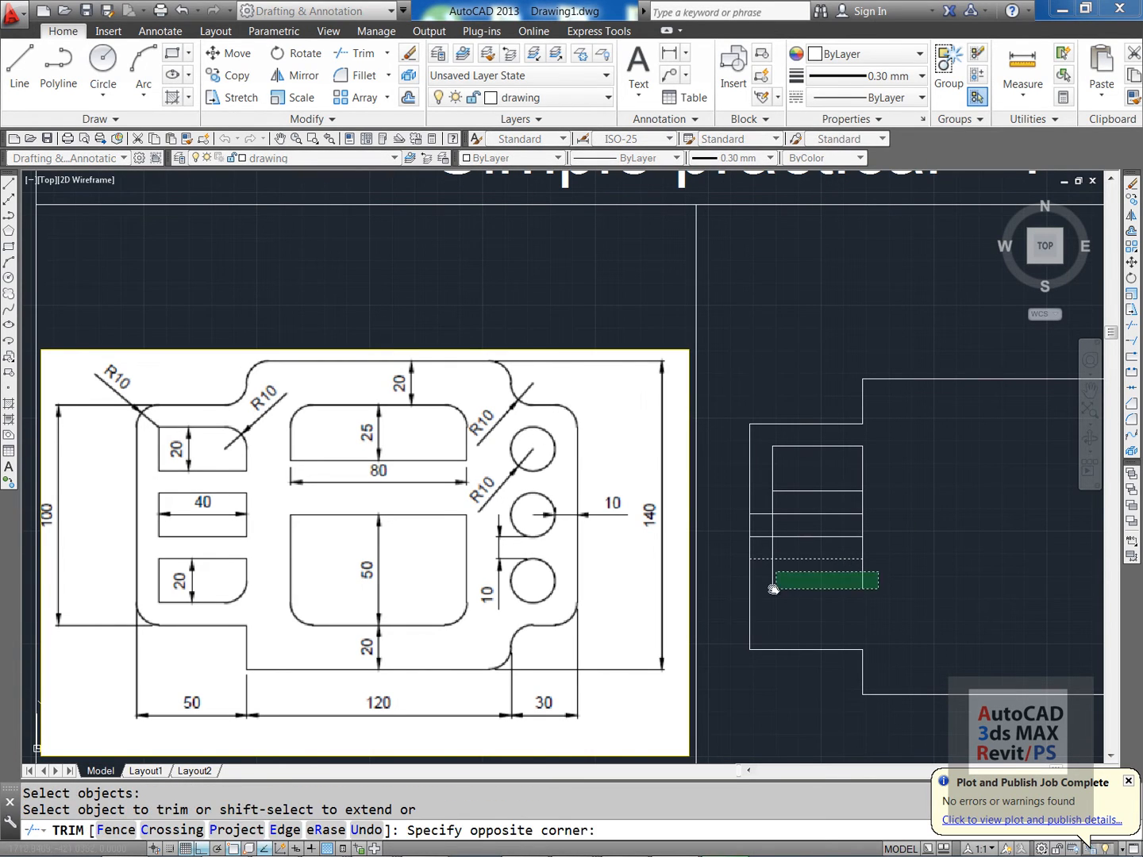
{"action": "left_click", "coordinate": [762, 591]}
{"action": "key", "text": "Return"}
- Trim the three horizontal stubs between the plate's left edge and the left vertical line of the cutouts
{"action": "key", "text": "Return"}
{"action": "key", "text": "Return"}
{"action": "left_click", "coordinate": [764, 492]}
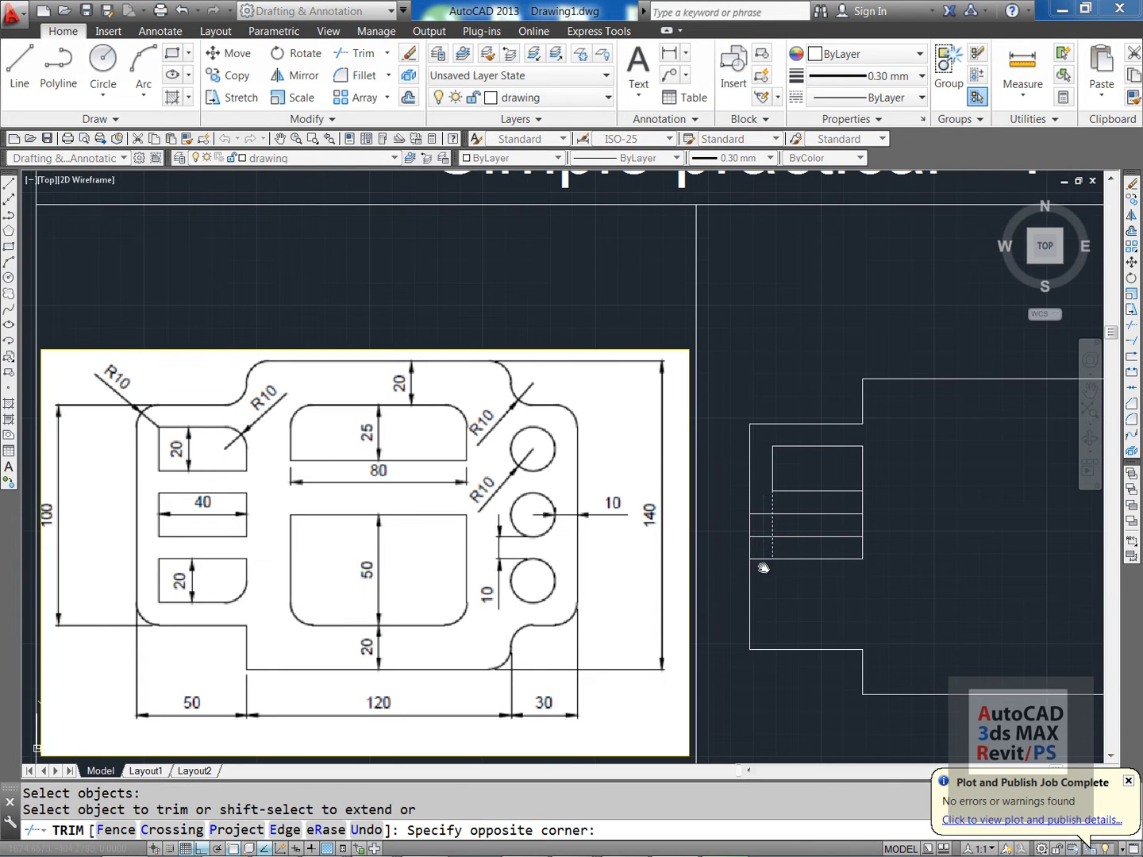
{"action": "left_click", "coordinate": [760, 589]}
{"action": "key", "text": "Escape"}
{"action": "key", "text": "Escape"}
- Trim the two vertical segments between the upper and middle cutouts, using their facing horizontal sides as cutting edges
{"action": "type", "text": "e"}
{"action": "key", "text": "Escape"}
{"action": "key", "text": "Return"}
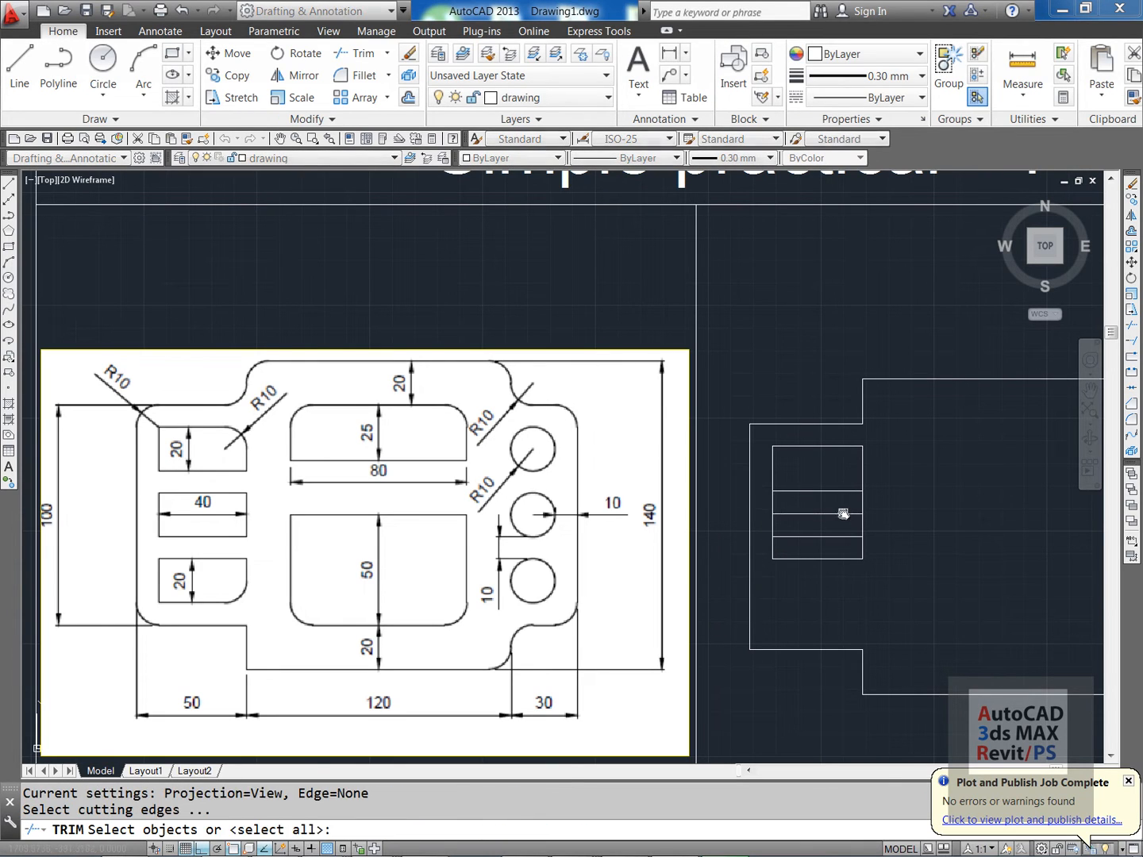
{"action": "left_click", "coordinate": [845, 514]}
{"action": "left_click", "coordinate": [844, 492]}
{"action": "key", "text": "Return"}
{"action": "left_click", "coordinate": [868, 501]}
{"action": "left_click", "coordinate": [796, 501]}
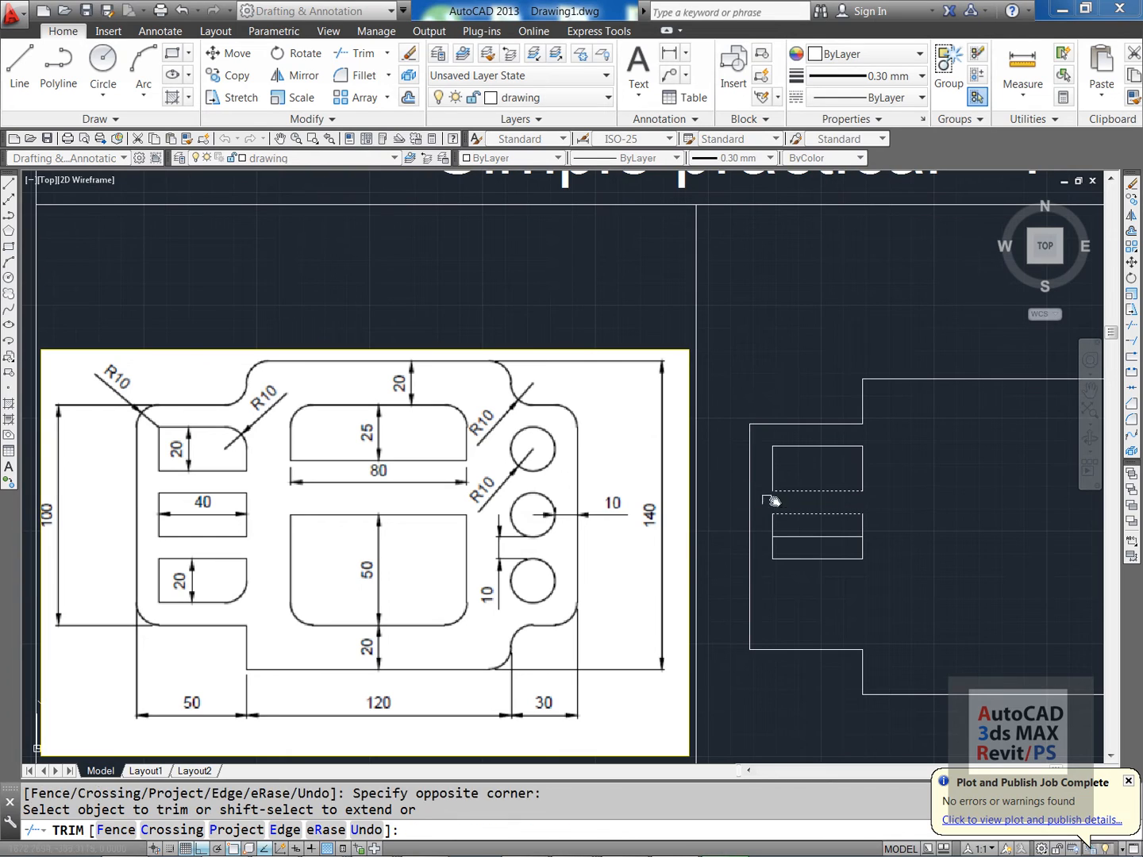
{"action": "key", "text": "Escape"}
- Erase the horizontal guide line running through the centre of the middle cutout
{"action": "type", "text": "e"}
{"action": "key", "text": "Return"}
{"action": "left_click", "coordinate": [812, 536]}
{"action": "key", "text": "Return"}
{"action": "key", "text": "Escape"}
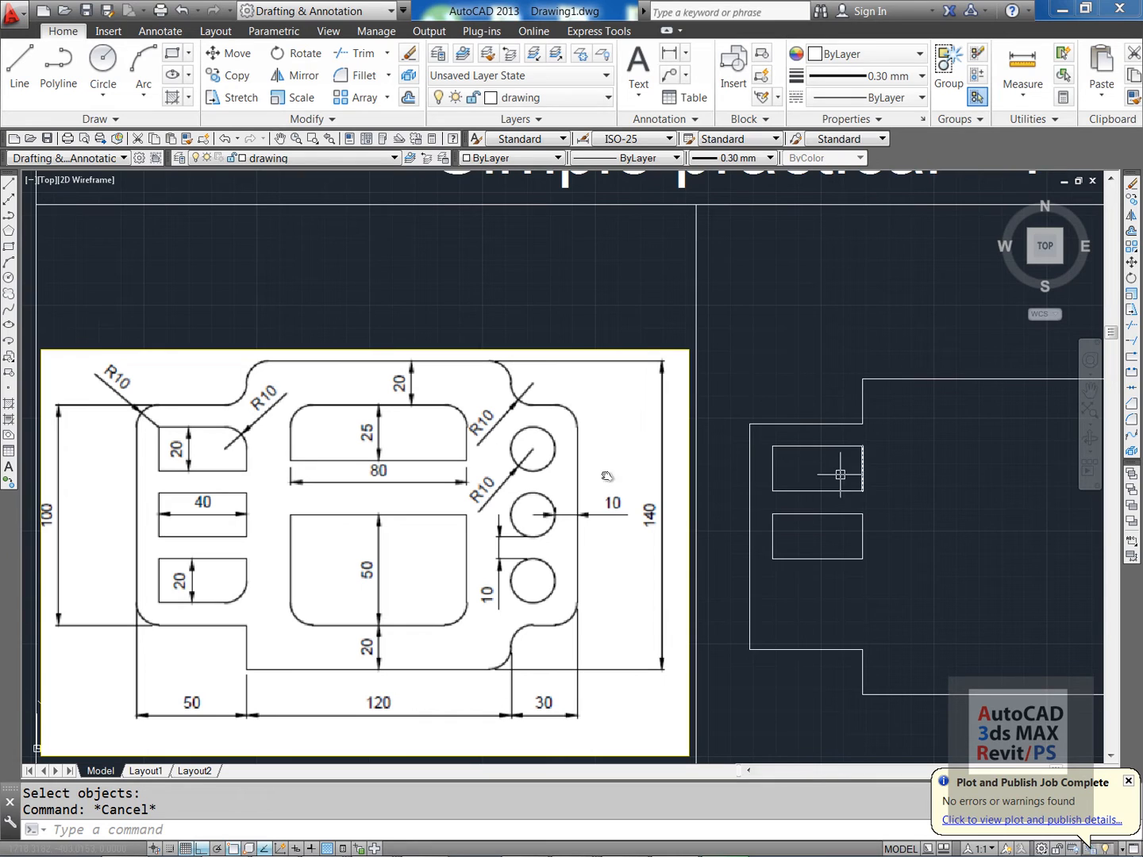
- Try to fillet the upper-right corner of the upper small cutout with the value 10
{"action": "middle_click_drag", "start_coordinate": [940, 423], "coordinate": [912, 427]}
{"action": "middle_click_drag", "start_coordinate": [851, 452], "coordinate": [858, 443]}
{"action": "key", "text": "Escape"}
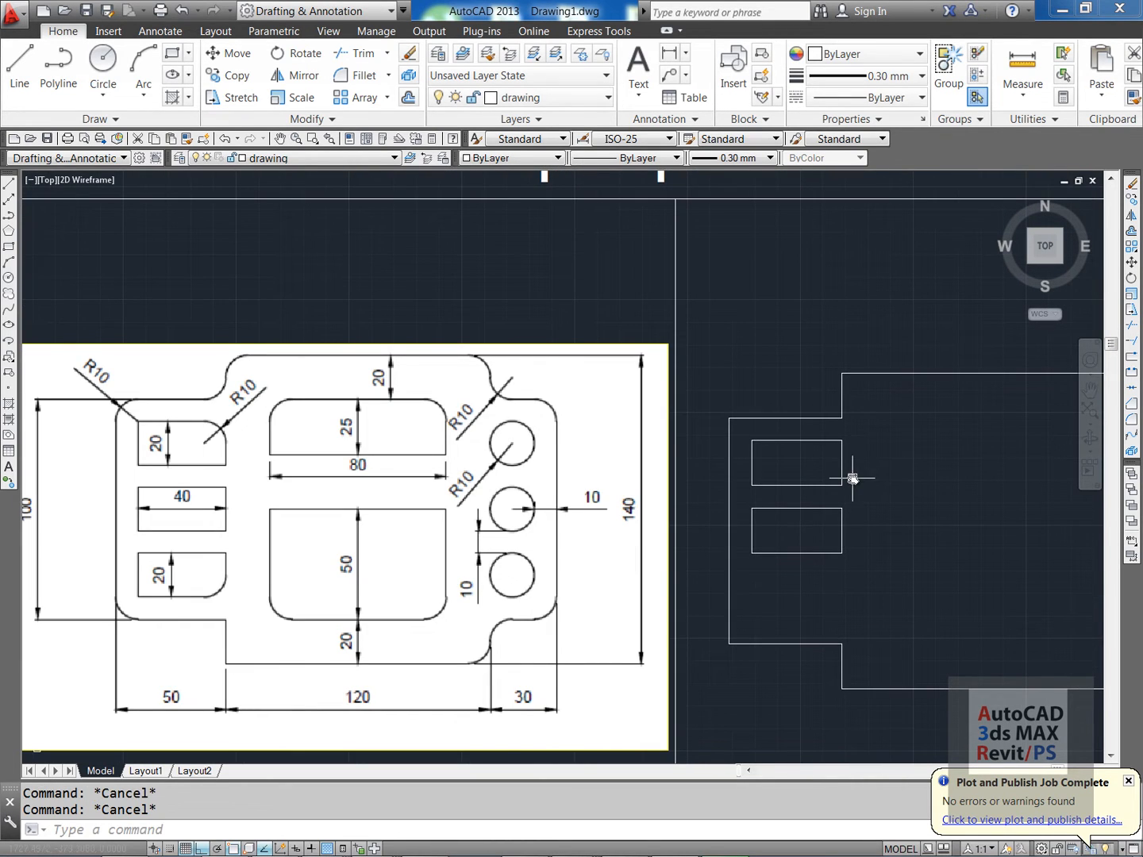
{"action": "type", "text": "f"}
{"action": "key", "text": "Return"}
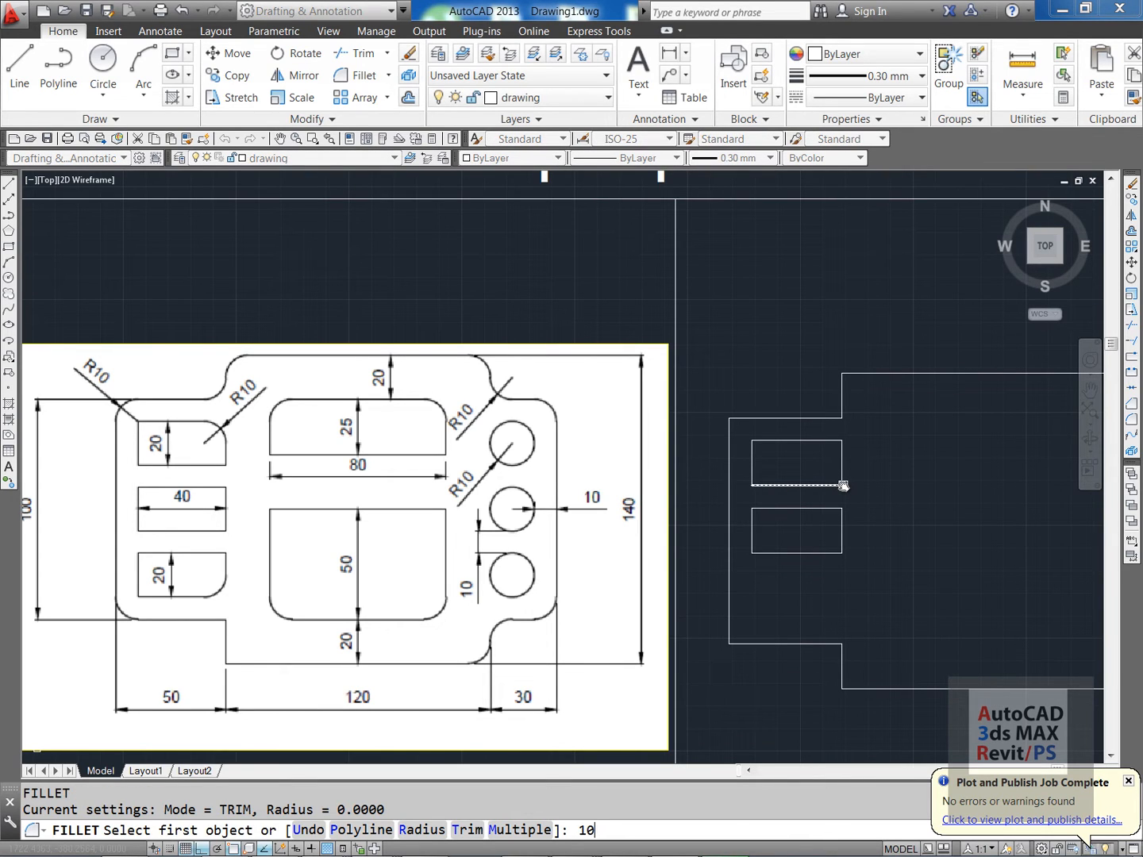
{"action": "key", "text": "Return"}
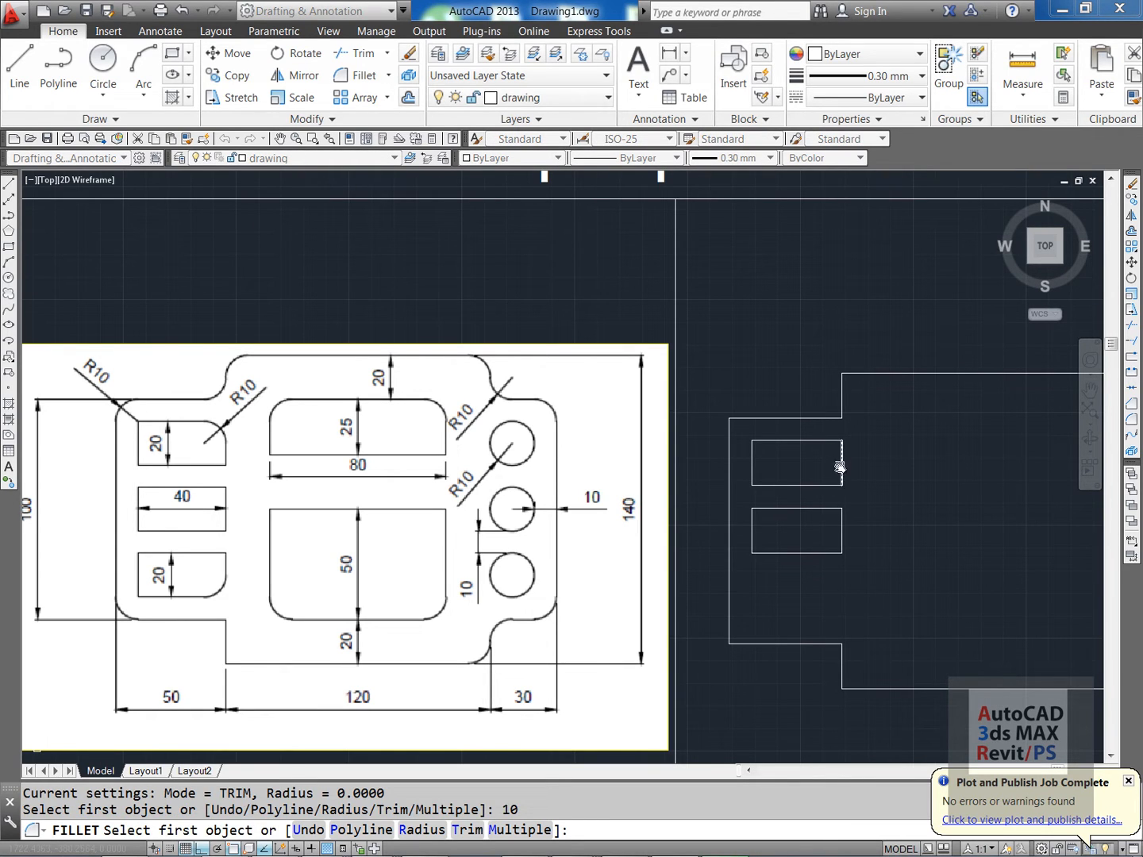
{"action": "left_click", "coordinate": [826, 443]}
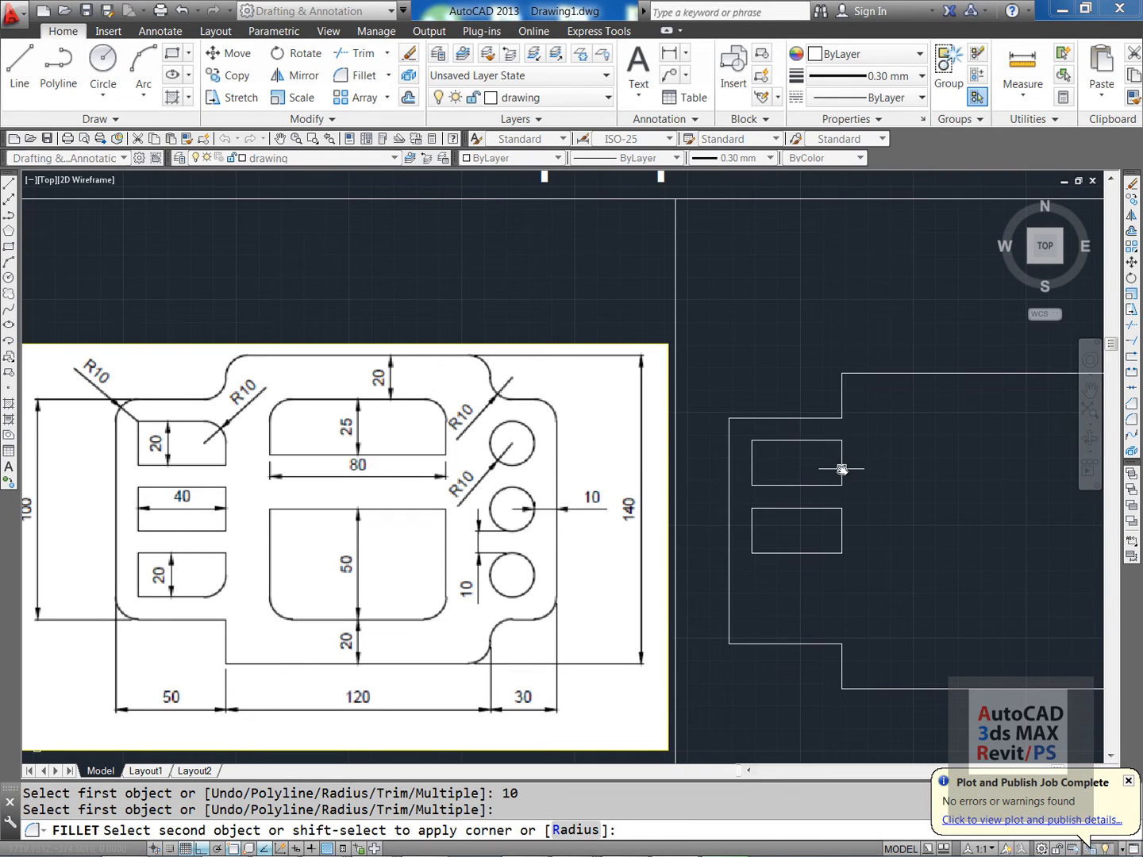
{"action": "left_click", "coordinate": [842, 469]}
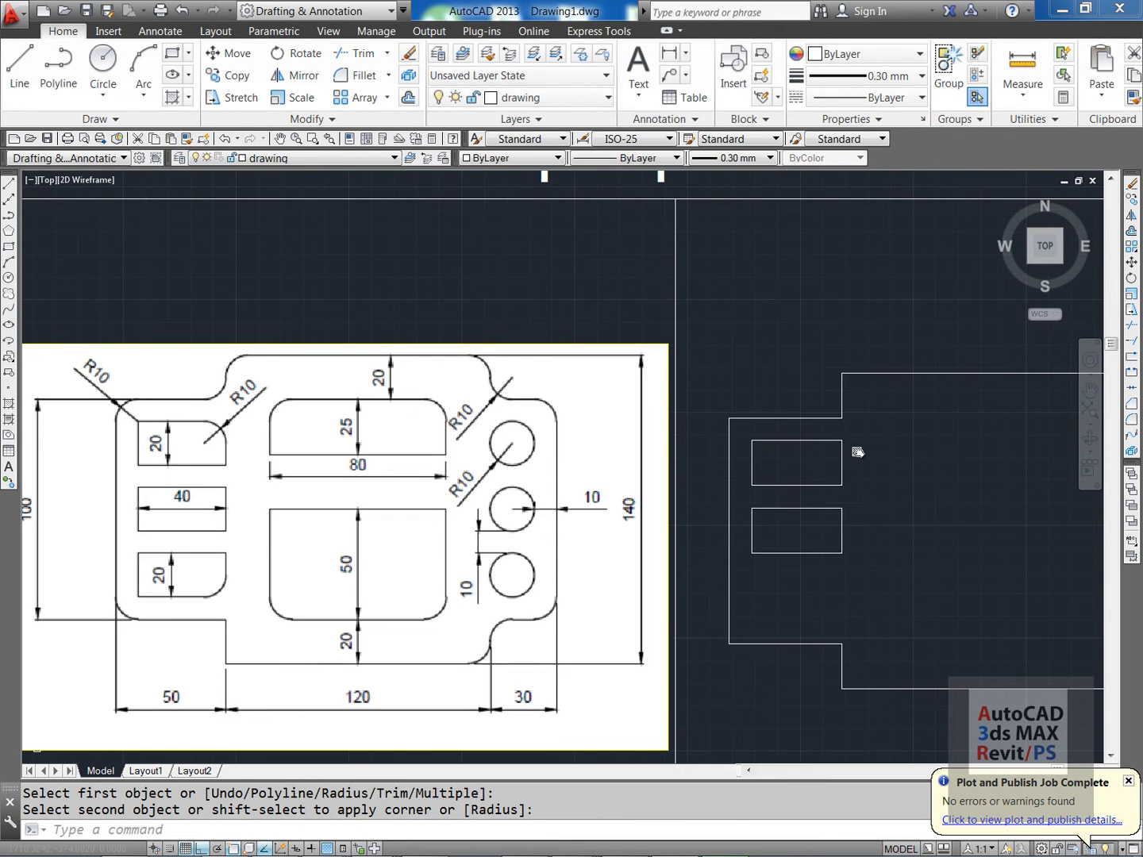
- Inspect the upper-right corner of the upper small cutout up close
{"action": "scroll", "coordinate": [857, 452], "scroll_direction": "up", "scroll_amount": 4}
{"action": "mouse_move", "coordinate": [867, 446]}
{"action": "middle_mouse_down"}
{"action": "mouse_move", "coordinate": [748, 433]}
{"action": "mouse_move", "coordinate": [654, 400]}
{"action": "middle_mouse_up"}
{"action": "key", "text": "Escape"}
{"action": "left_click", "coordinate": [638, 411]}
{"action": "key", "text": "Escape"}
{"action": "scroll", "coordinate": [640, 397], "scroll_direction": "up", "scroll_amount": 5}
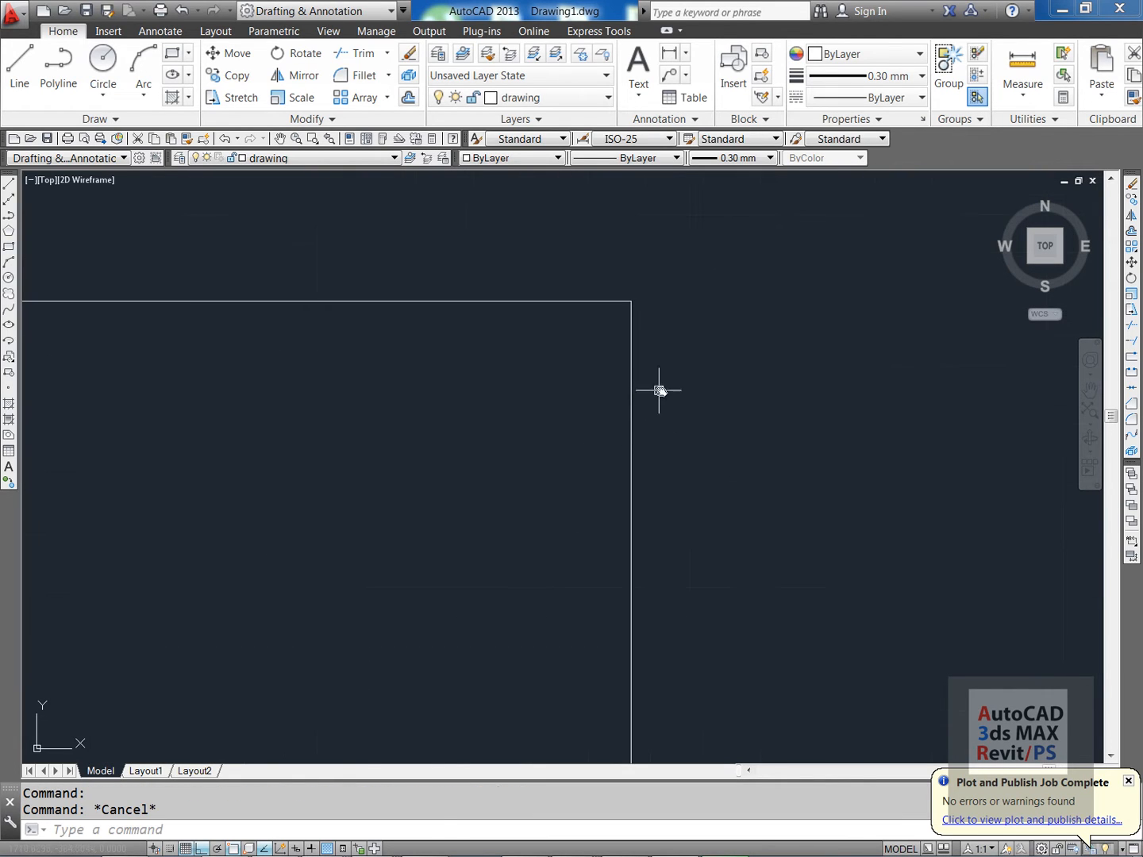
{"action": "left_click", "coordinate": [659, 390]}
{"action": "left_click", "coordinate": [602, 423]}
{"action": "scroll", "coordinate": [624, 427], "scroll_direction": "down", "scroll_amount": 5}
{"action": "key", "text": "Escape"}
{"action": "key", "text": "Escape"}
{"action": "type", "text": "e"}
{"action": "key", "text": "Escape"}
{"action": "scroll", "coordinate": [624, 439], "scroll_direction": "up", "scroll_amount": 2}
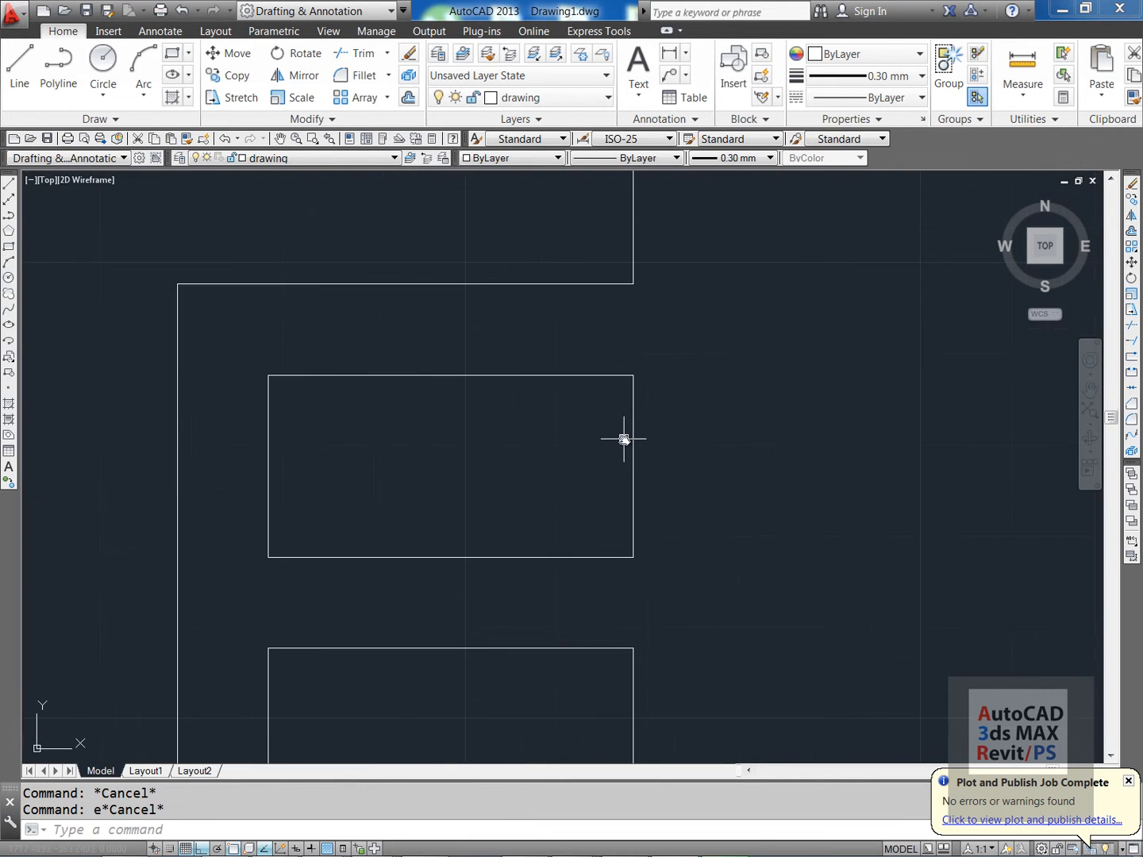
{"action": "key", "text": "Escape"}
{"action": "key", "text": "Escape"}
{"action": "type", "text": "f"}
{"action": "key", "text": "Return"}
{"action": "key", "text": "Escape"}
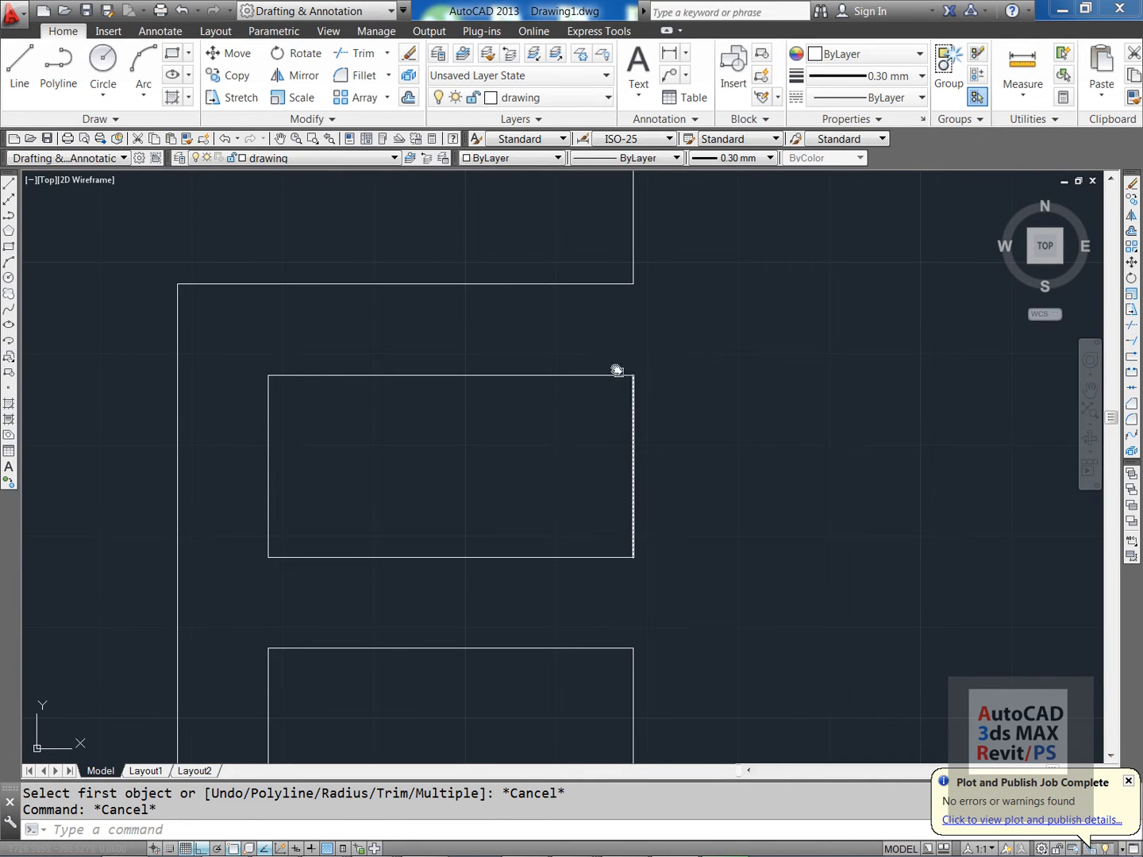
{"action": "key", "text": "Escape"}
- Fillet the upper-right corner of the upper small cutout with a radius of 10
{"action": "scroll", "coordinate": [714, 439], "scroll_direction": "down", "scroll_amount": 5}
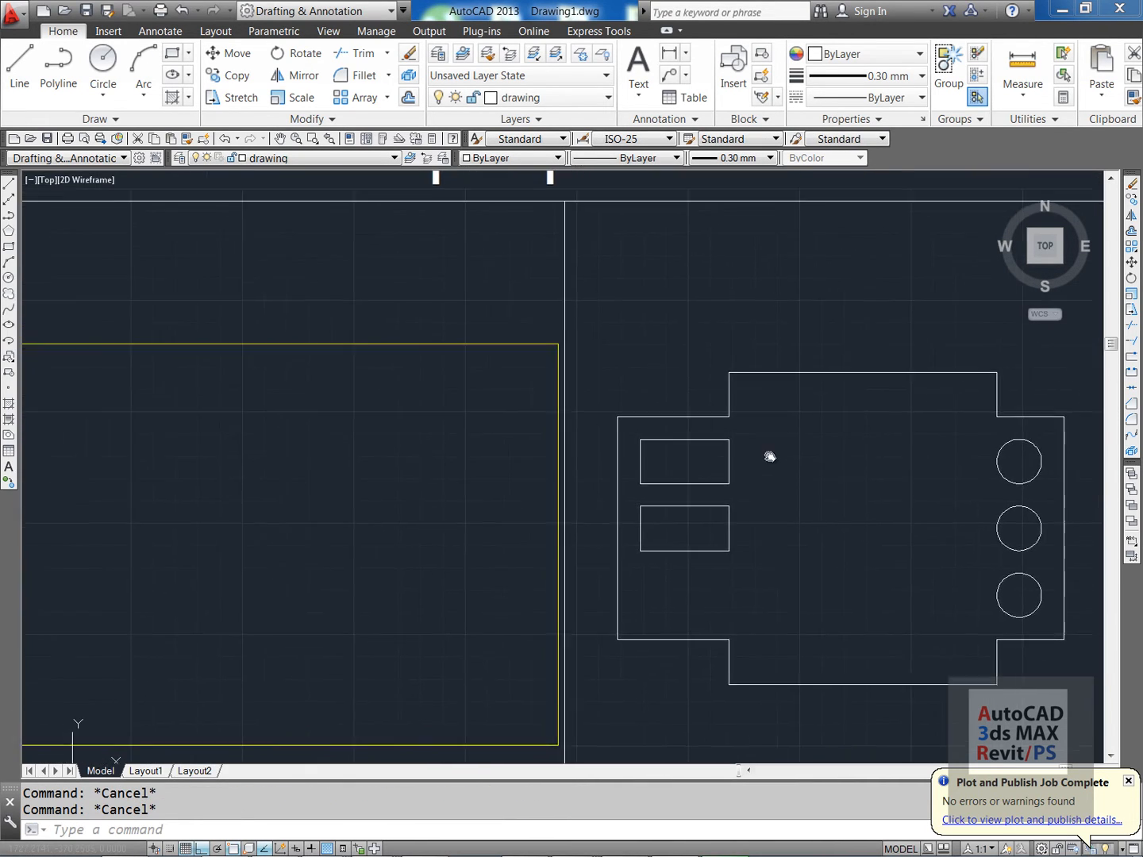
{"action": "scroll", "coordinate": [769, 456], "scroll_direction": "down", "scroll_amount": 2}
{"action": "scroll", "coordinate": [773, 454], "scroll_direction": "up", "scroll_amount": 2}
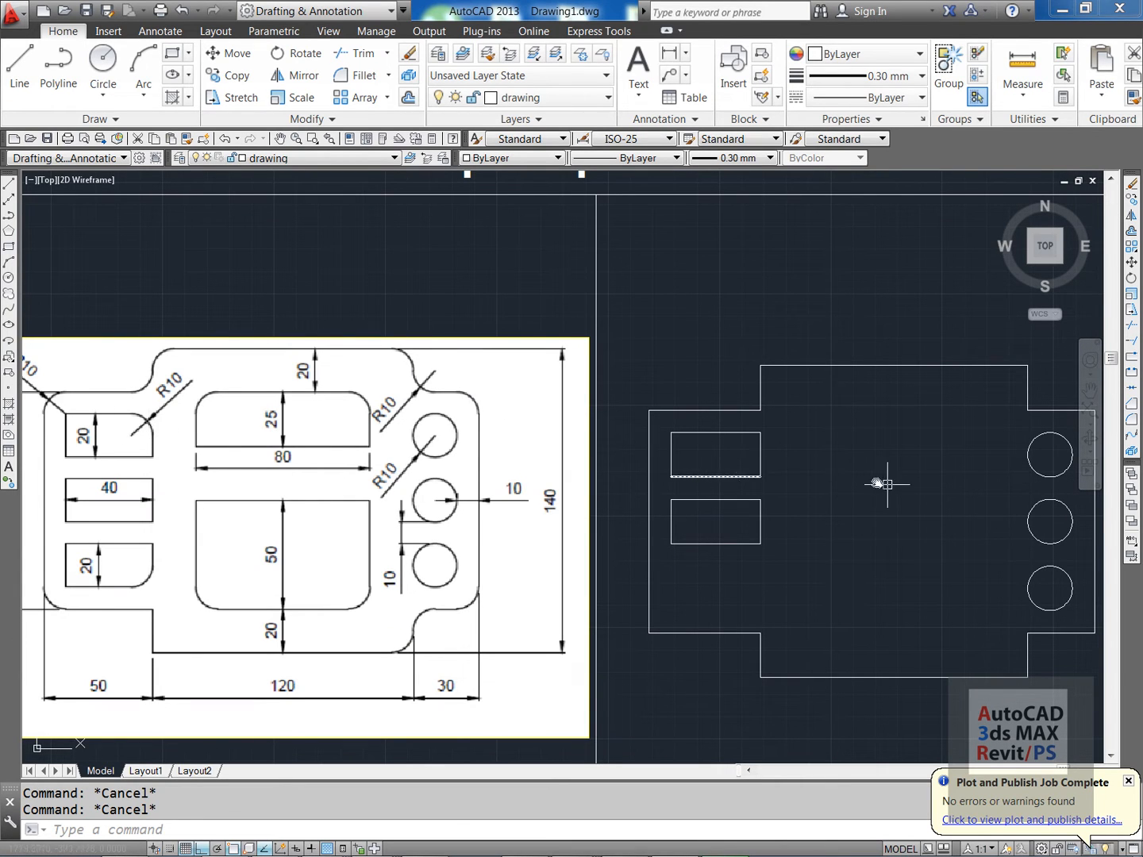
{"action": "type", "text": "f"}
{"action": "key", "text": "Return"}
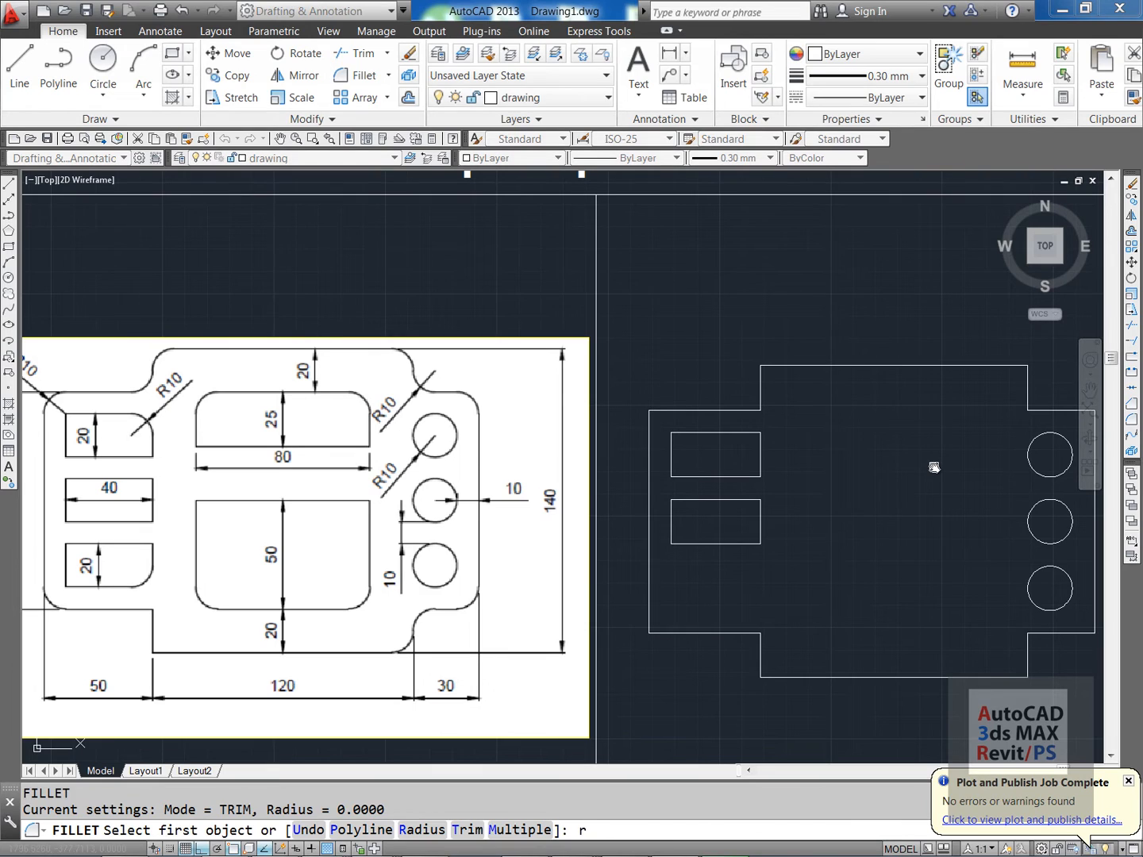
{"action": "type", "text": "r"}
{"action": "key", "text": "Return"}
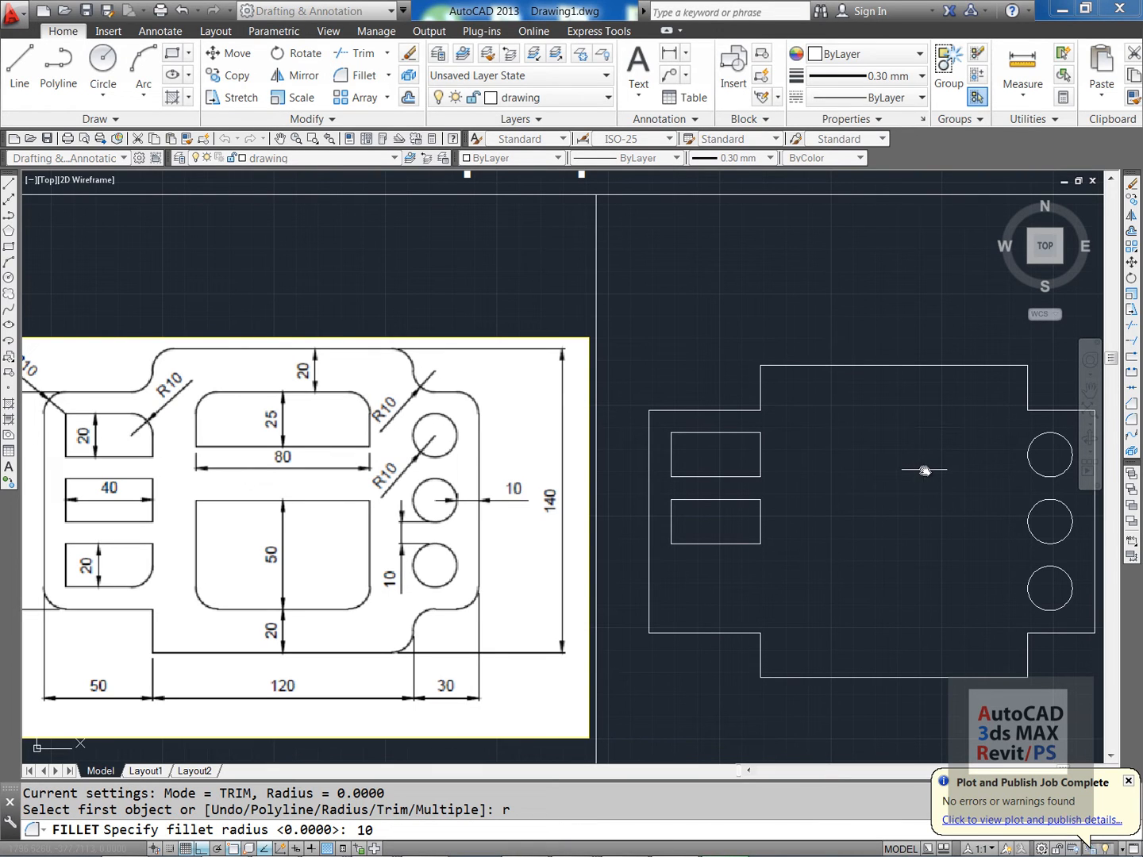
{"action": "key", "text": "Return"}
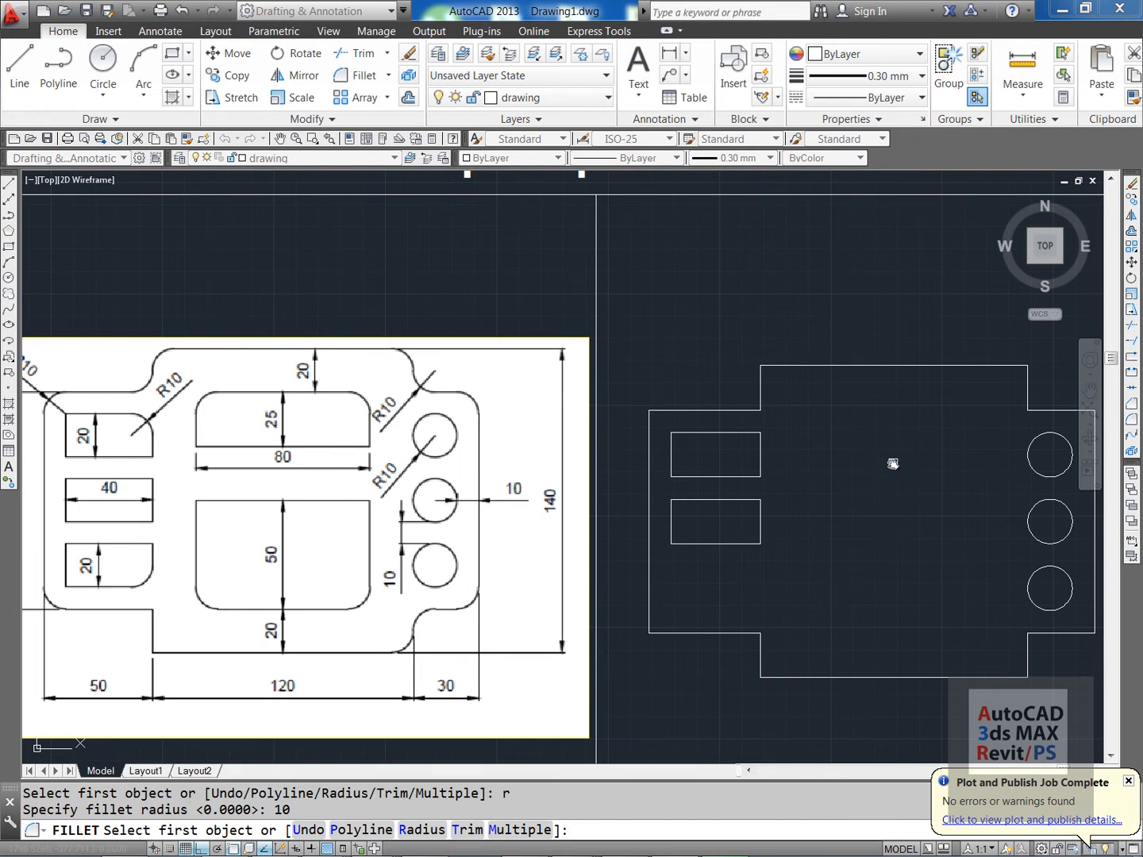
{"action": "left_click", "coordinate": [752, 431]}
{"action": "left_click", "coordinate": [761, 452]}
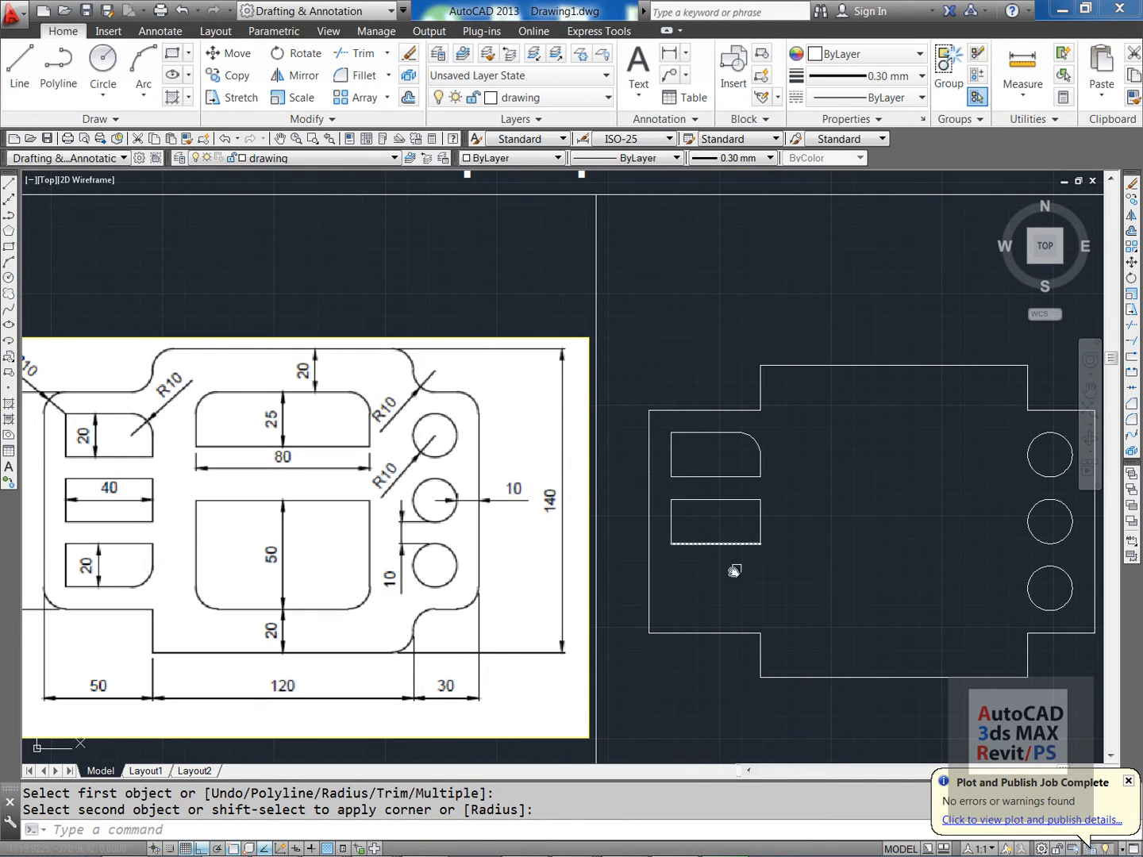
{"action": "key", "text": "Escape"}
{"action": "key", "text": "Escape"}
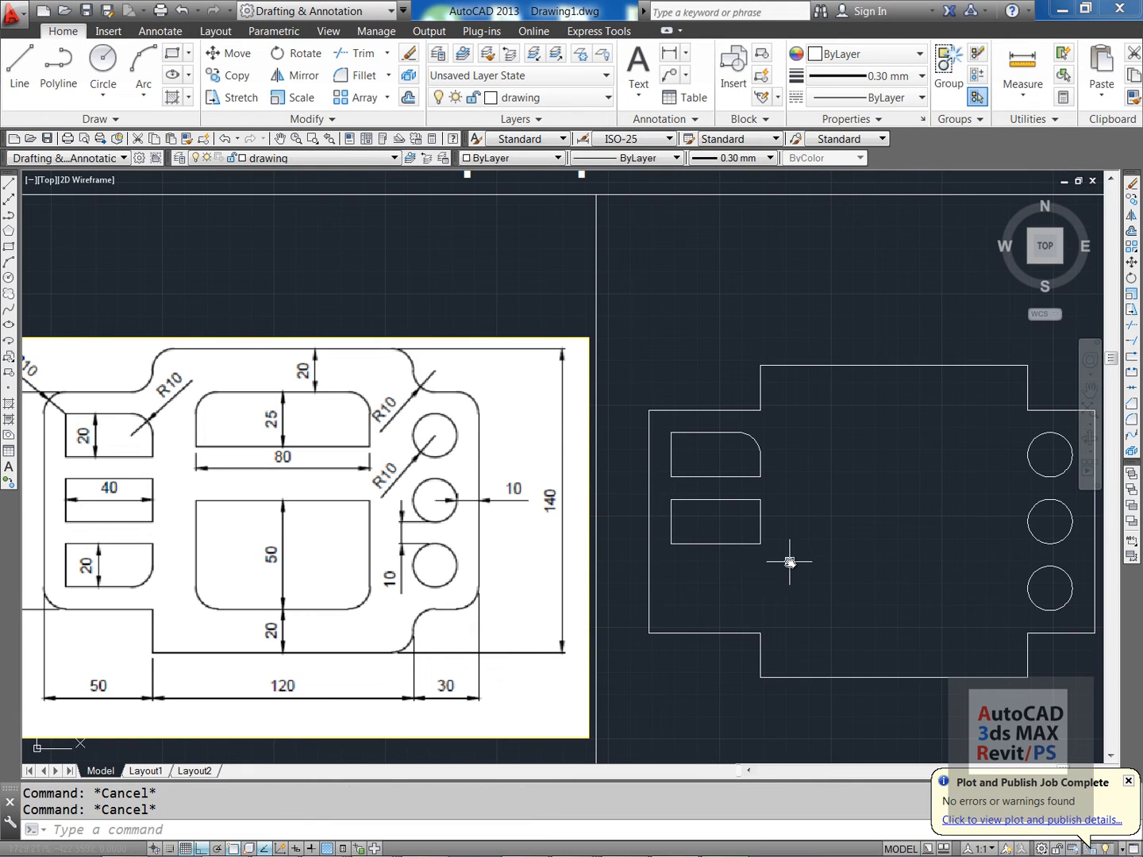
{"action": "key", "text": "Escape"}
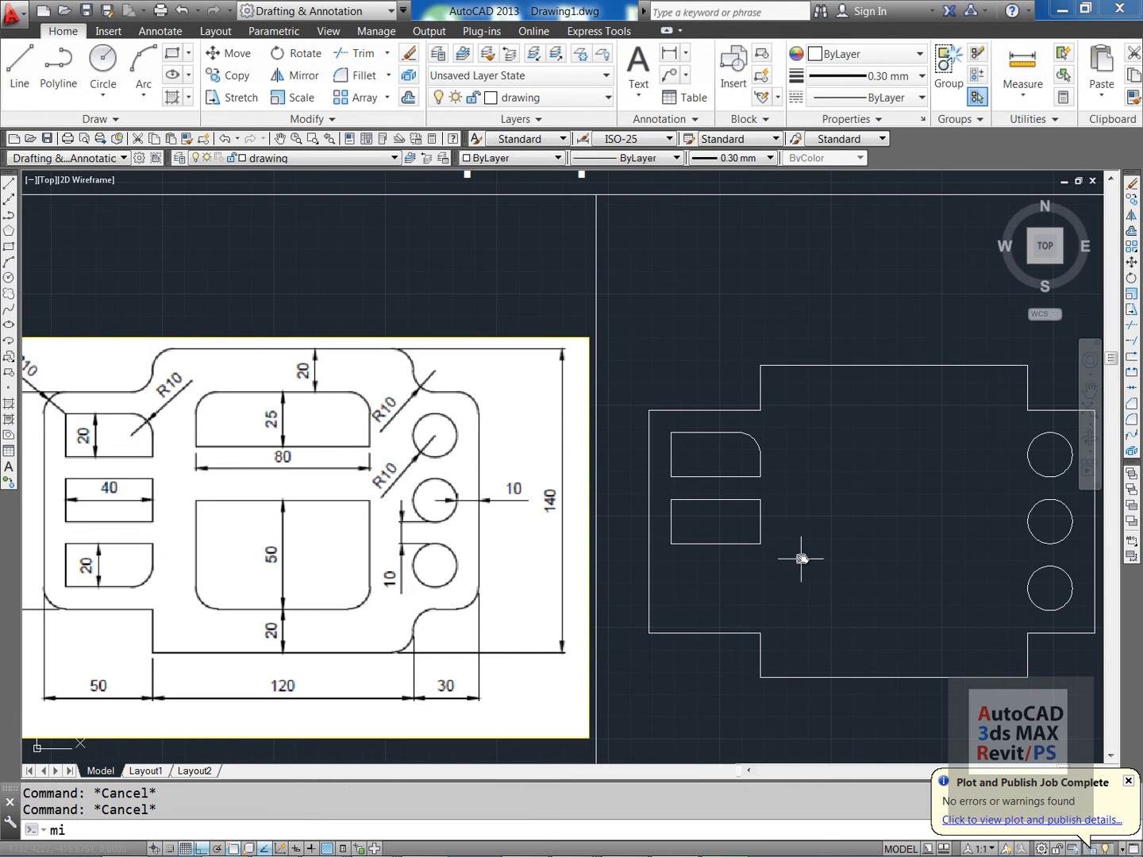
- Mirror the filleted upper cutout about the middle cutout's horizontal centre axis, keeping the source objects
{"action": "type", "text": "mi"}
{"action": "key", "text": "Return"}
{"action": "left_click", "coordinate": [658, 422]}
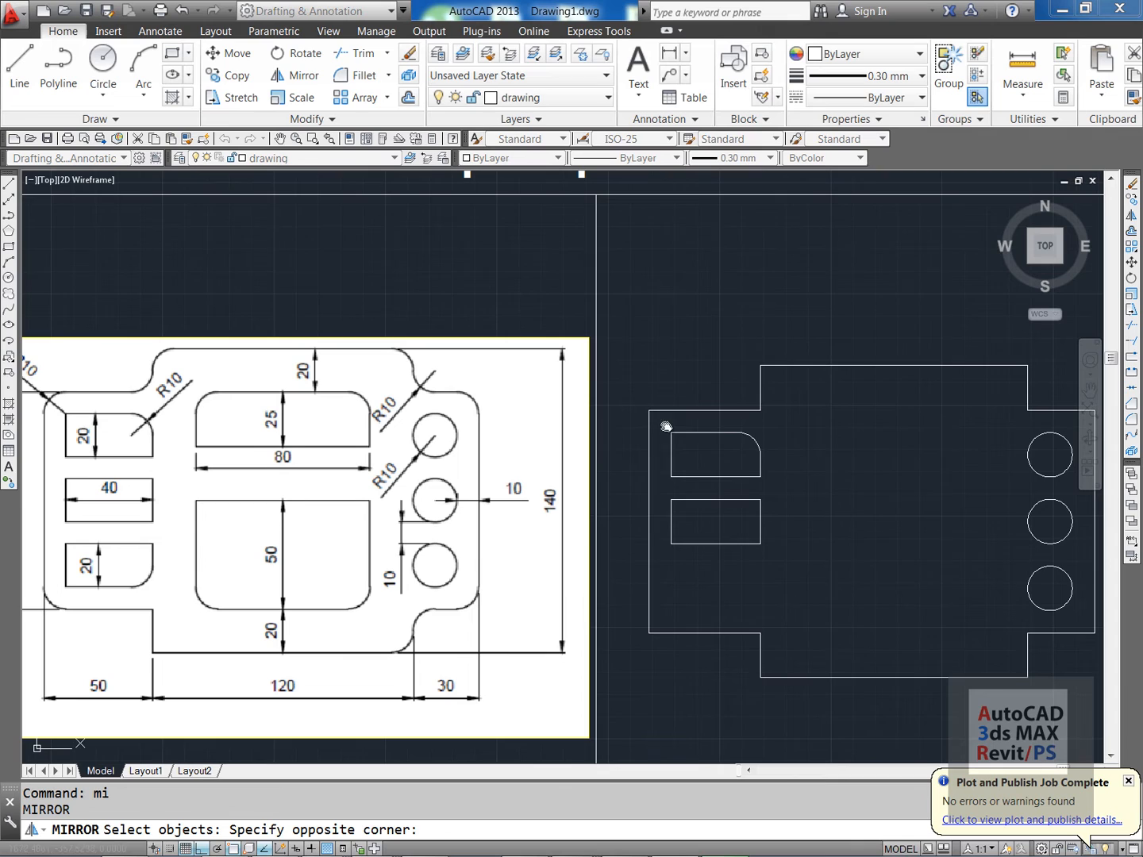
{"action": "left_click", "coordinate": [797, 491]}
{"action": "key", "text": "Return"}
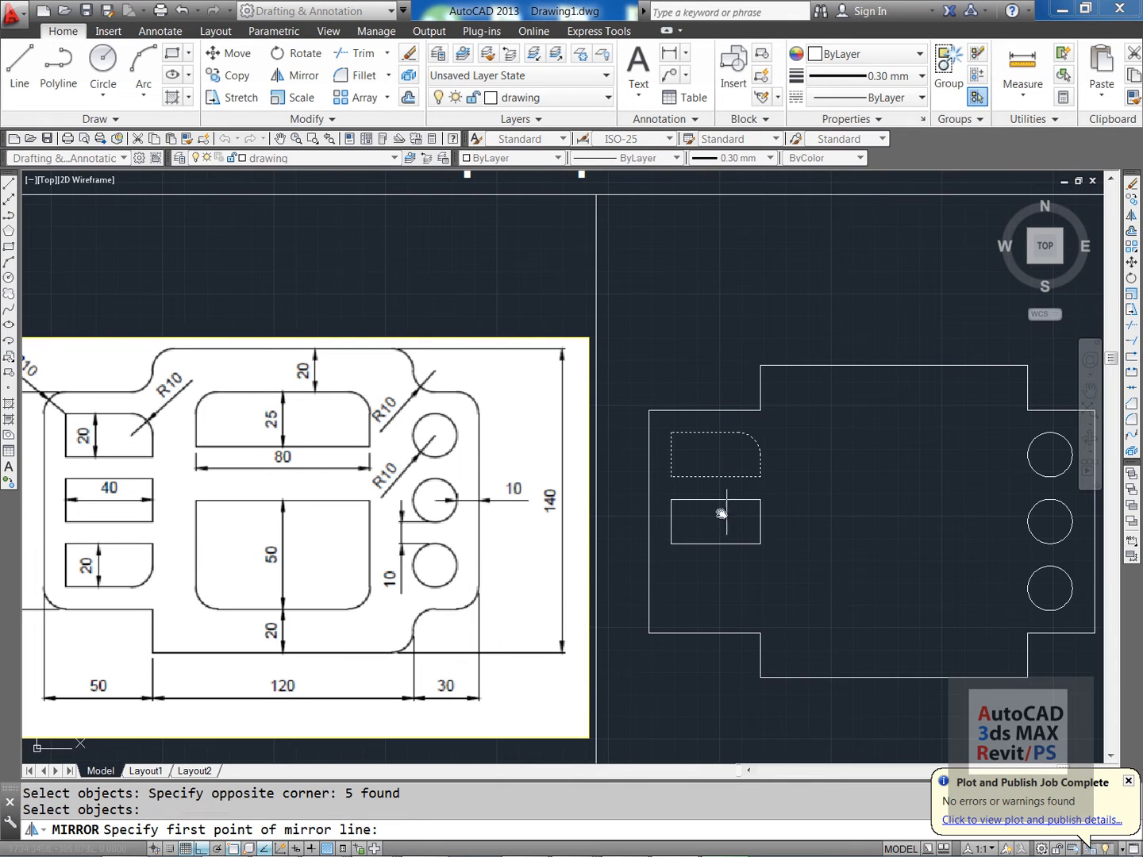
{"action": "left_click", "coordinate": [671, 521]}
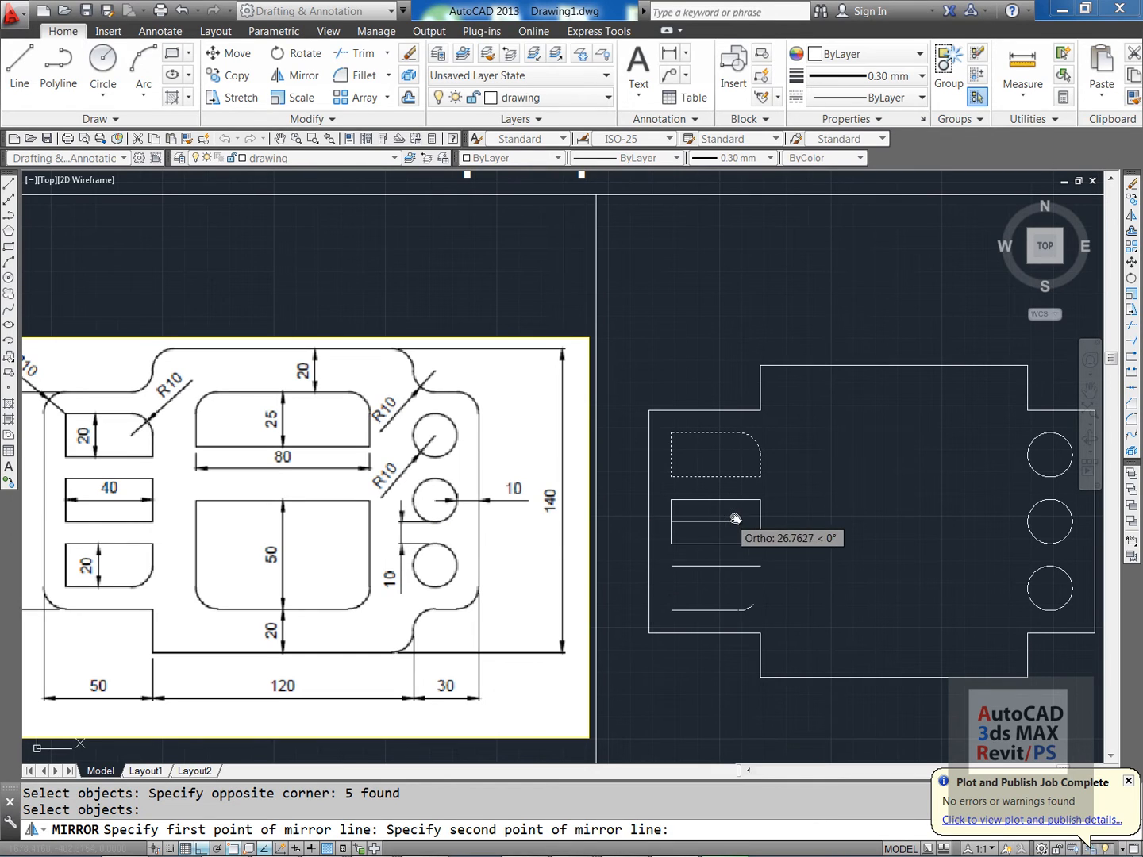
{"action": "left_click", "coordinate": [763, 520]}
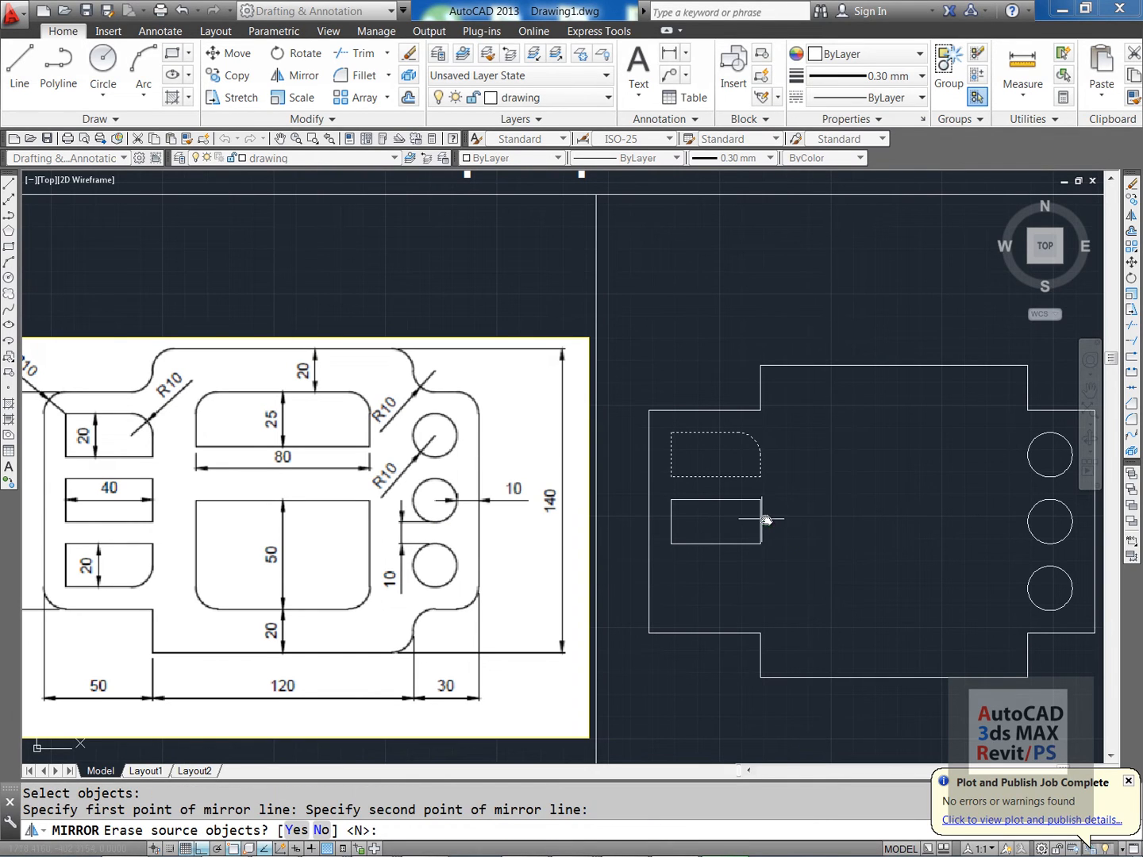
{"action": "key", "text": "Return"}
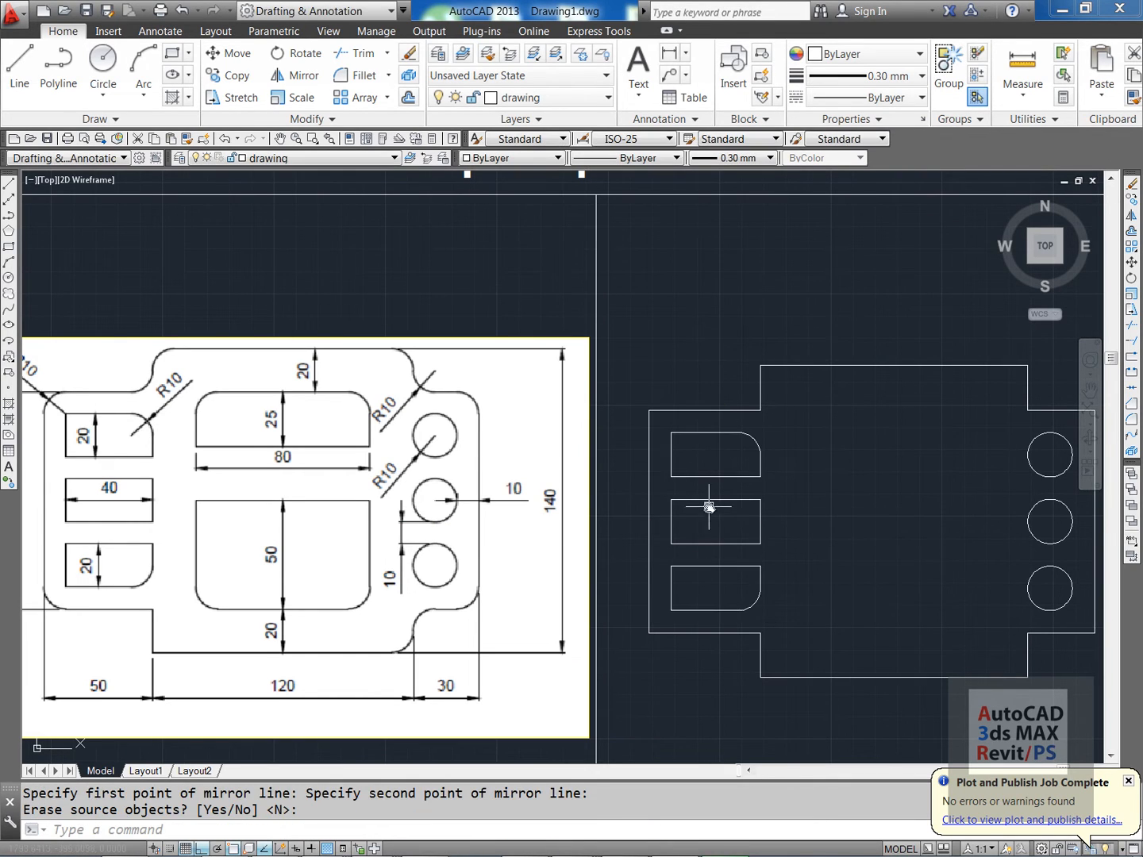
- Draw a vertical construction line from the midpoint of the plate's top edge down into the lower part of the plate
{"action": "middle_click_drag", "start_coordinate": [775, 538], "coordinate": [717, 553]}
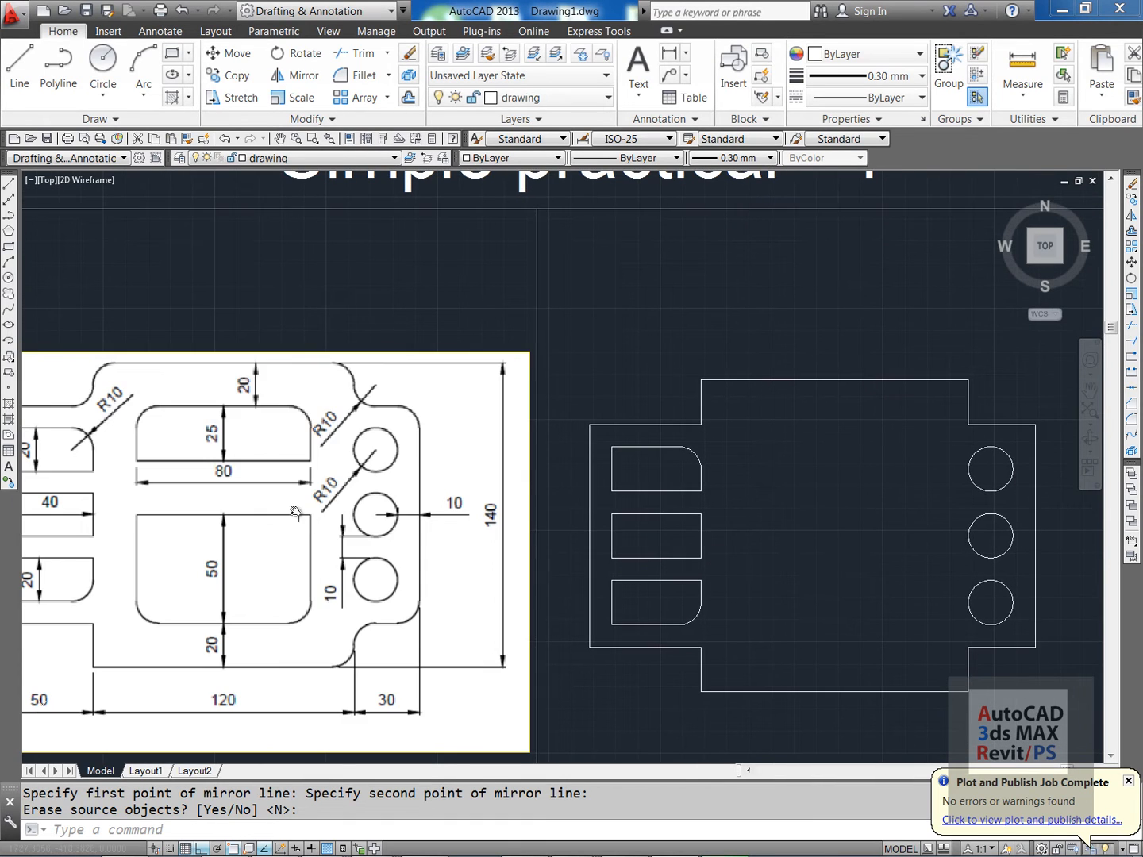
{"action": "key", "text": "Escape"}
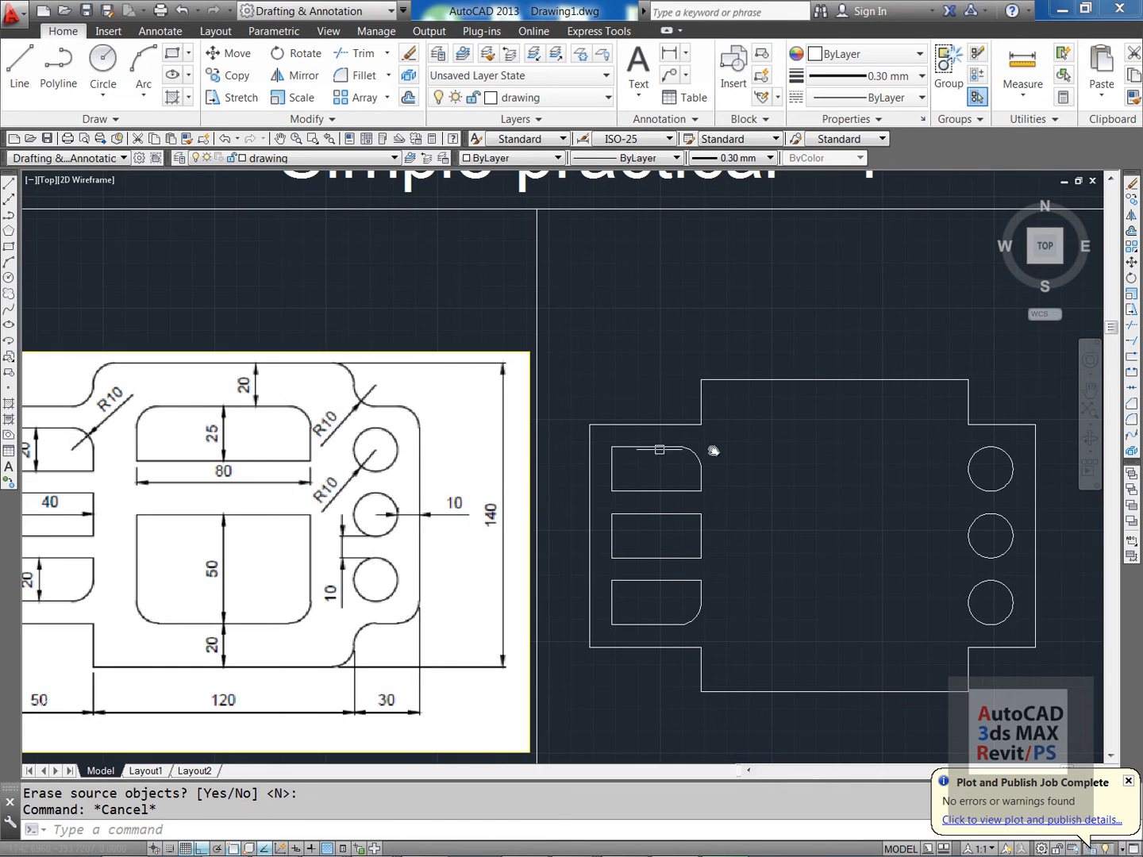
{"action": "key", "text": "Escape"}
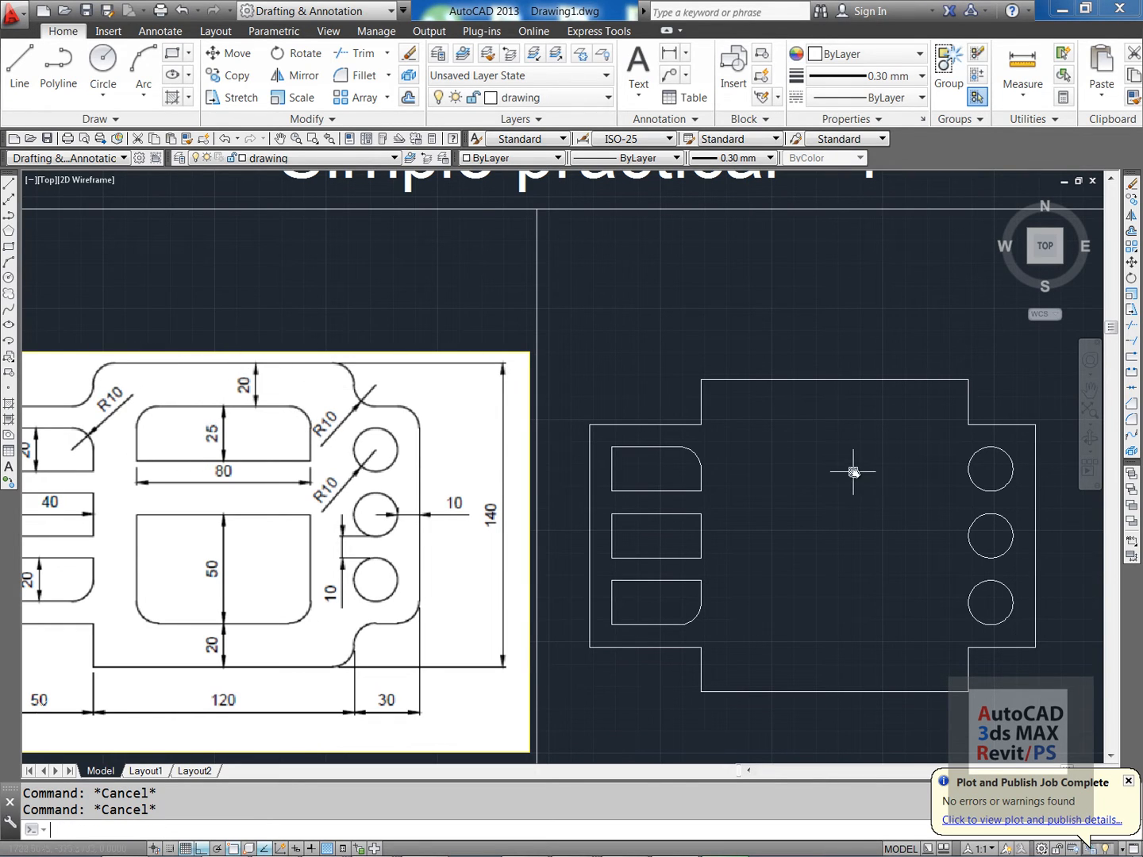
{"action": "type", "text": "l"}
{"action": "key", "text": "Return"}
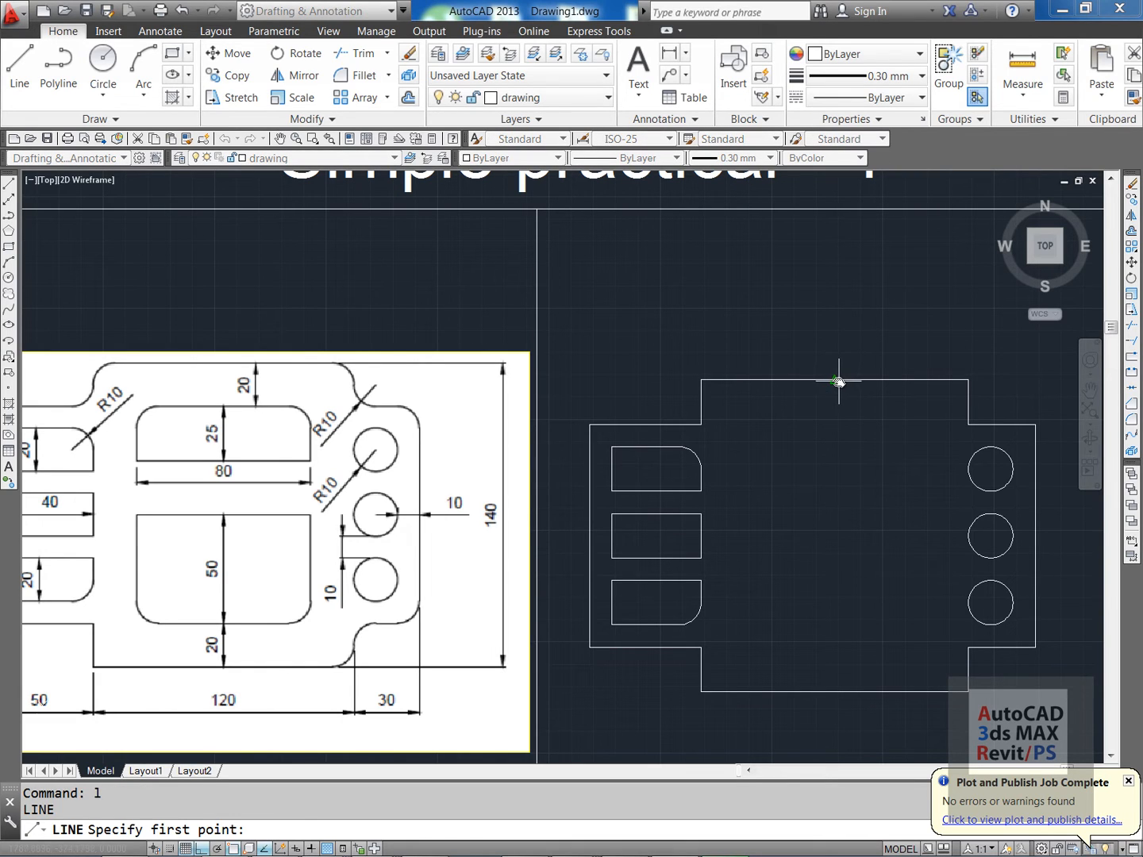
{"action": "left_click", "coordinate": [838, 382]}
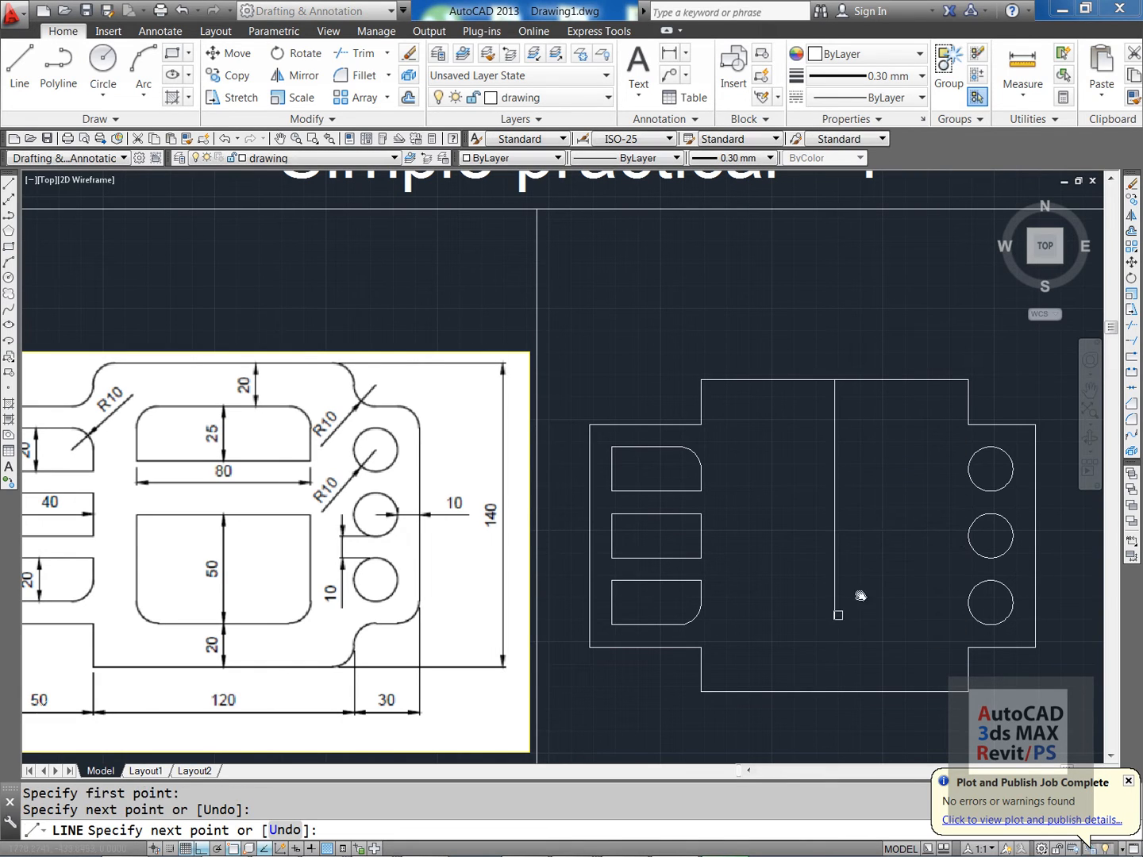
{"action": "left_click", "coordinate": [839, 618]}
{"action": "key", "text": "Return"}
{"action": "key", "text": "Escape"}
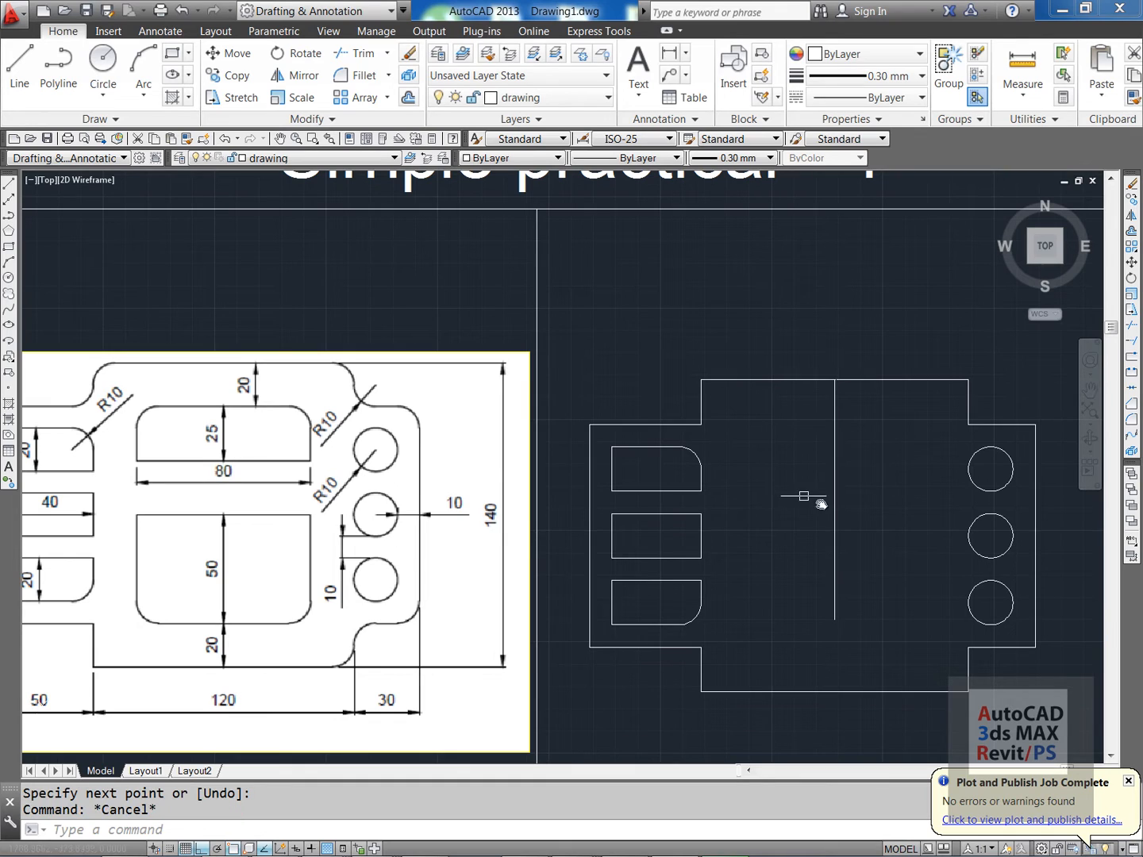
- Offset the vertical centre line by 40 to both sides for the sides of the central cutouts
{"action": "type", "text": "o"}
{"action": "key", "text": "Return"}
{"action": "type", "text": "4"}
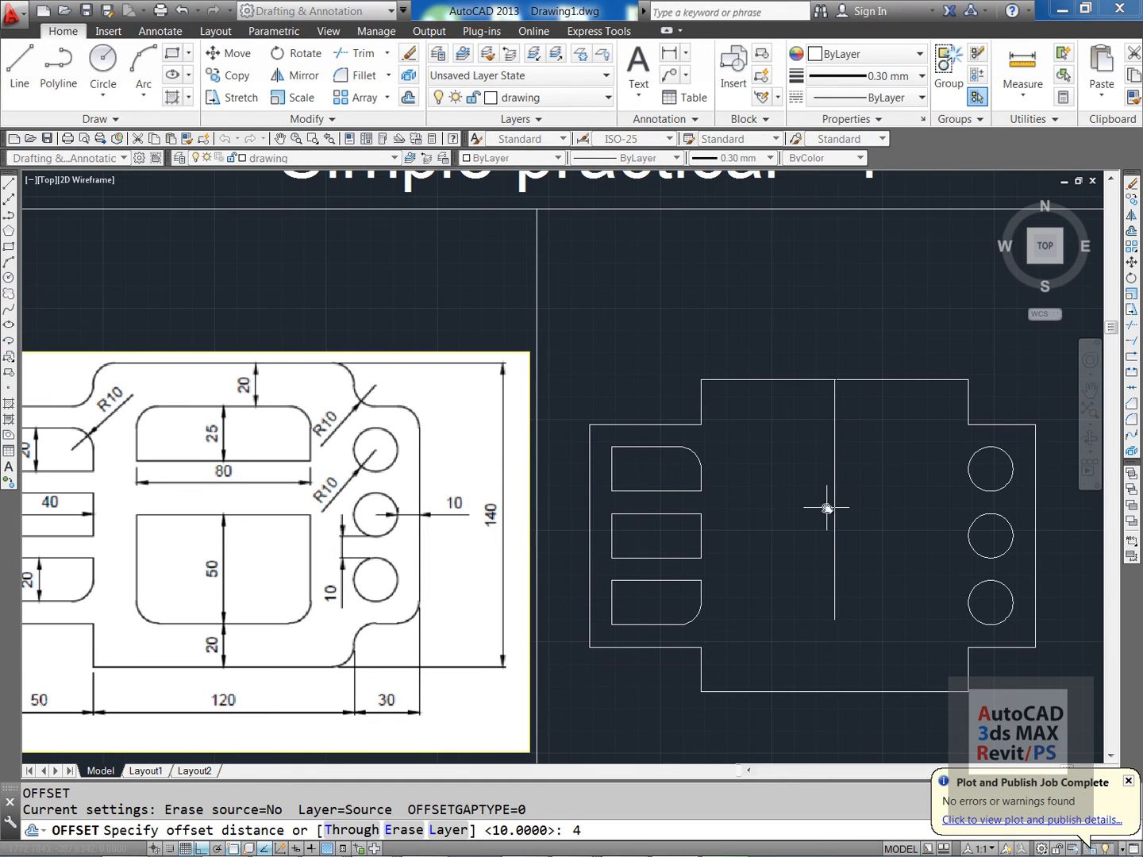
{"action": "type", "text": "0"}
{"action": "key", "text": "Return"}
{"action": "left_click", "coordinate": [834, 467]}
{"action": "left_click", "coordinate": [771, 468]}
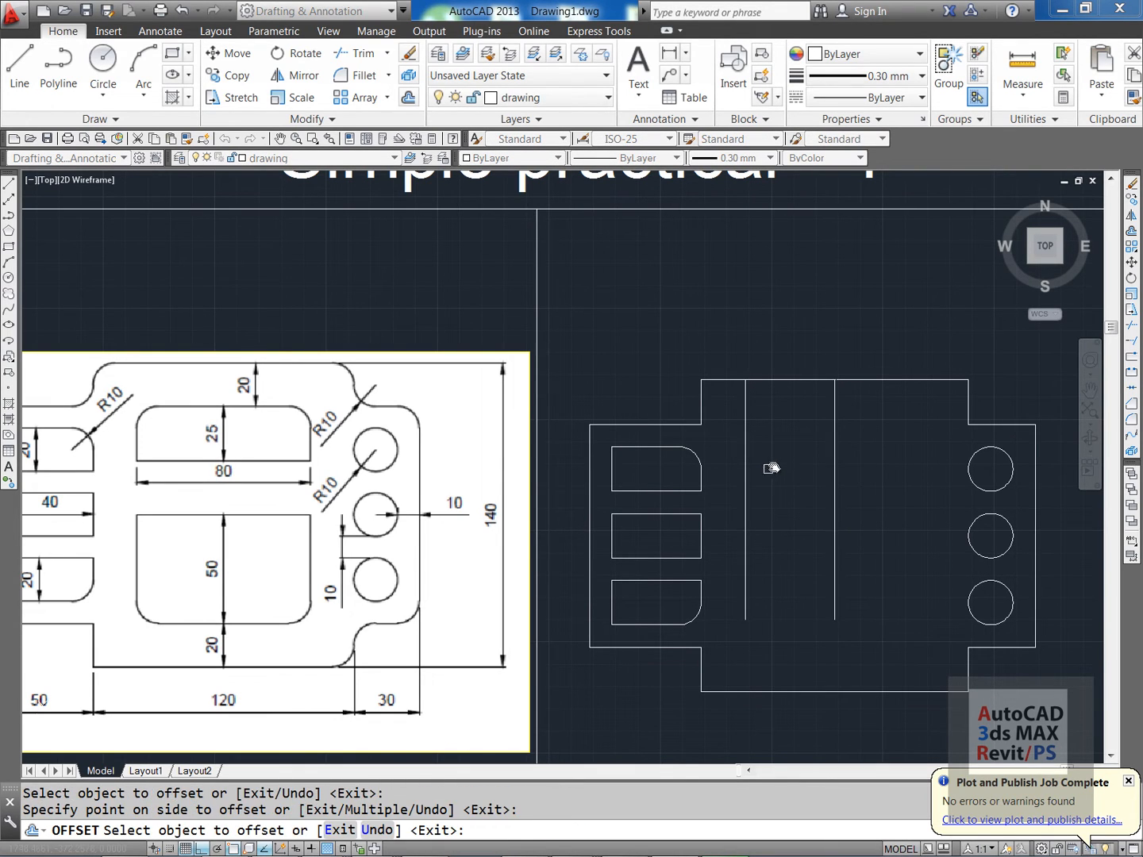
{"action": "left_click", "coordinate": [834, 449]}
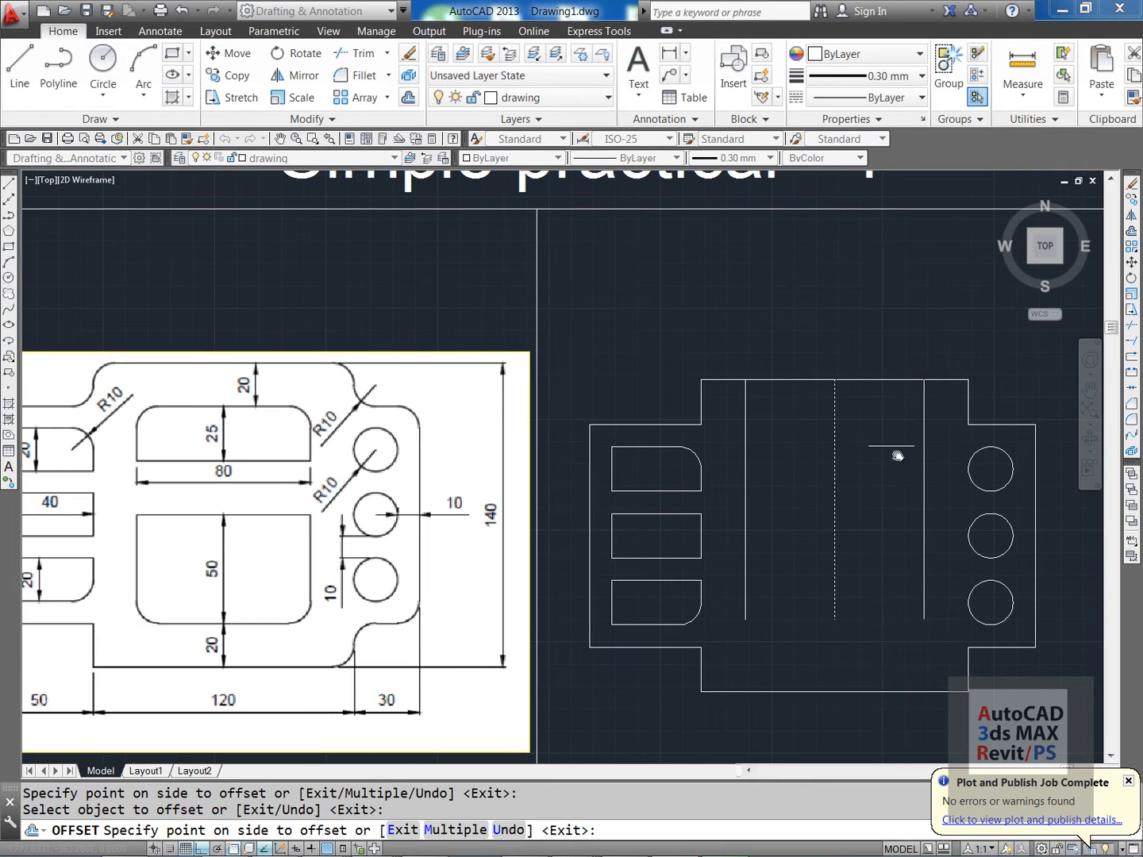
{"action": "left_click", "coordinate": [903, 466]}
{"action": "key", "text": "Return"}
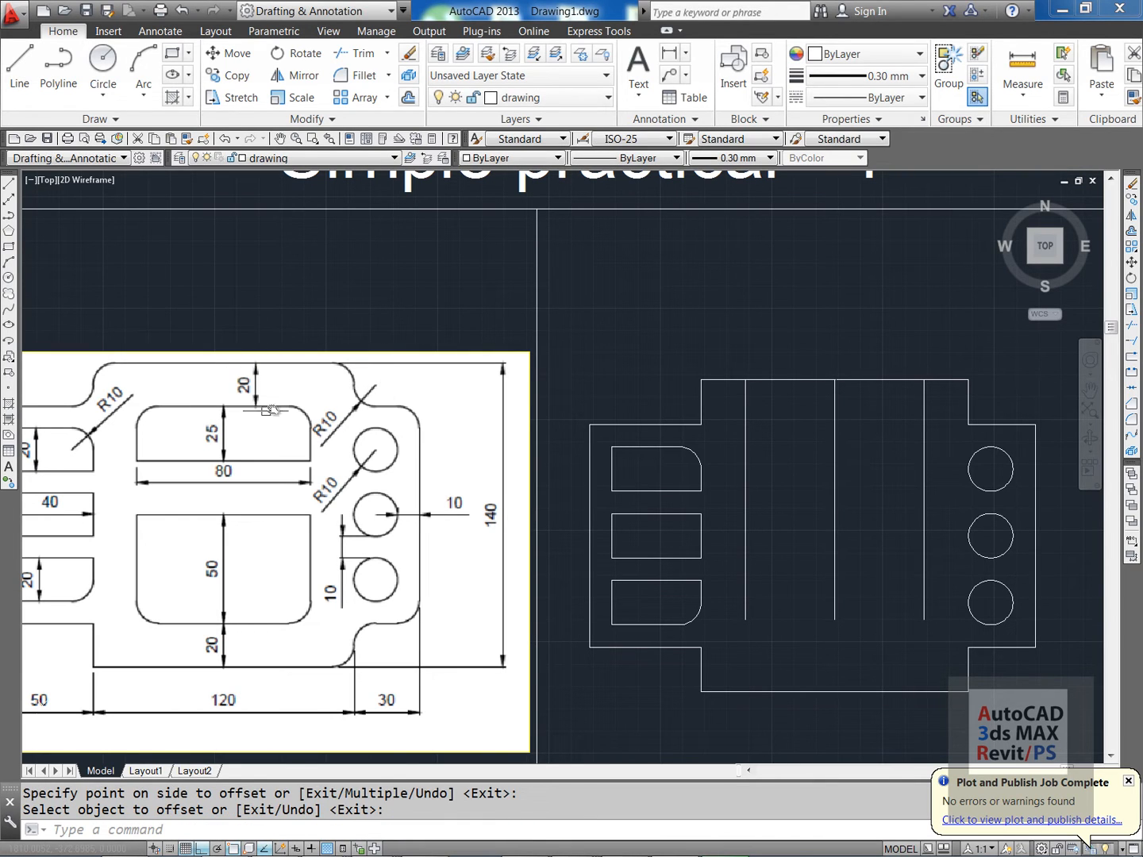
- Offset the plate's top edge 20 downward for the top edge of the upper central cutout
{"action": "key", "text": "Escape"}
{"action": "type", "text": "o"}
{"action": "key", "text": "Return"}
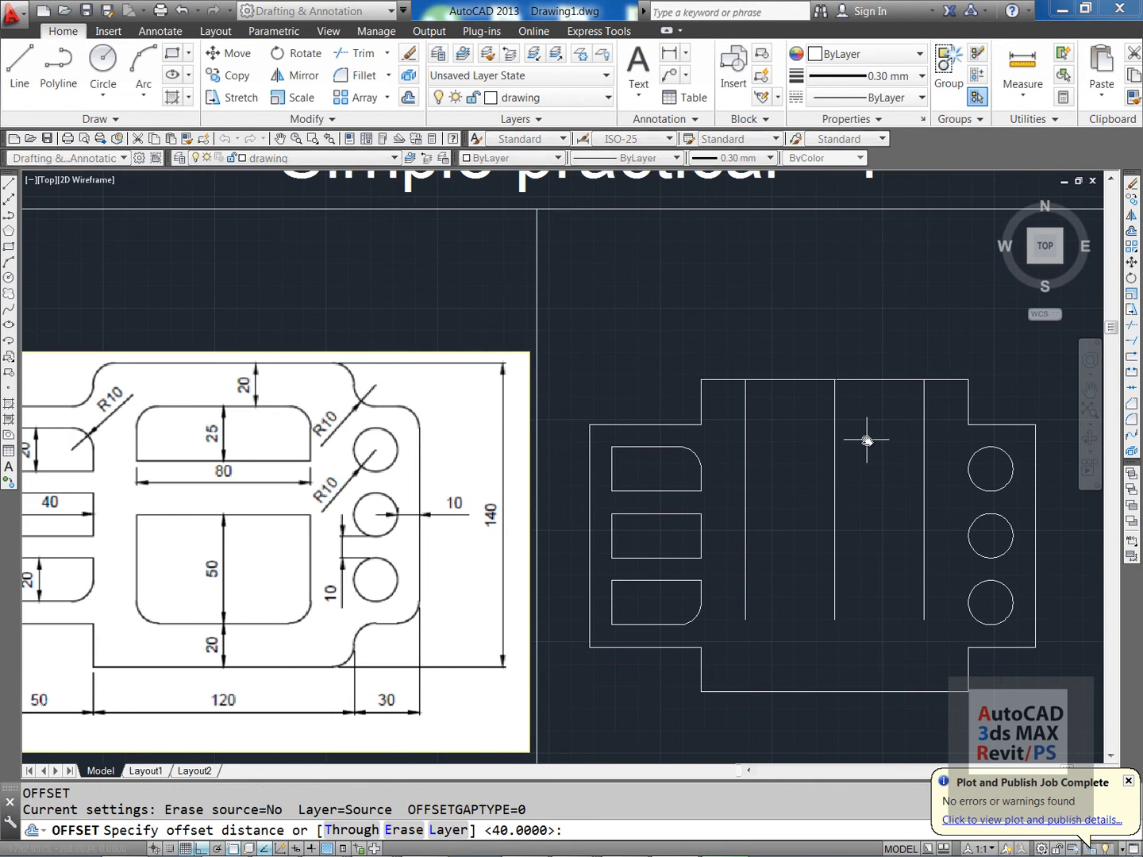
{"action": "type", "text": "20"}
{"action": "key", "text": "Return"}
{"action": "left_click", "coordinate": [877, 383]}
{"action": "left_click", "coordinate": [875, 429]}
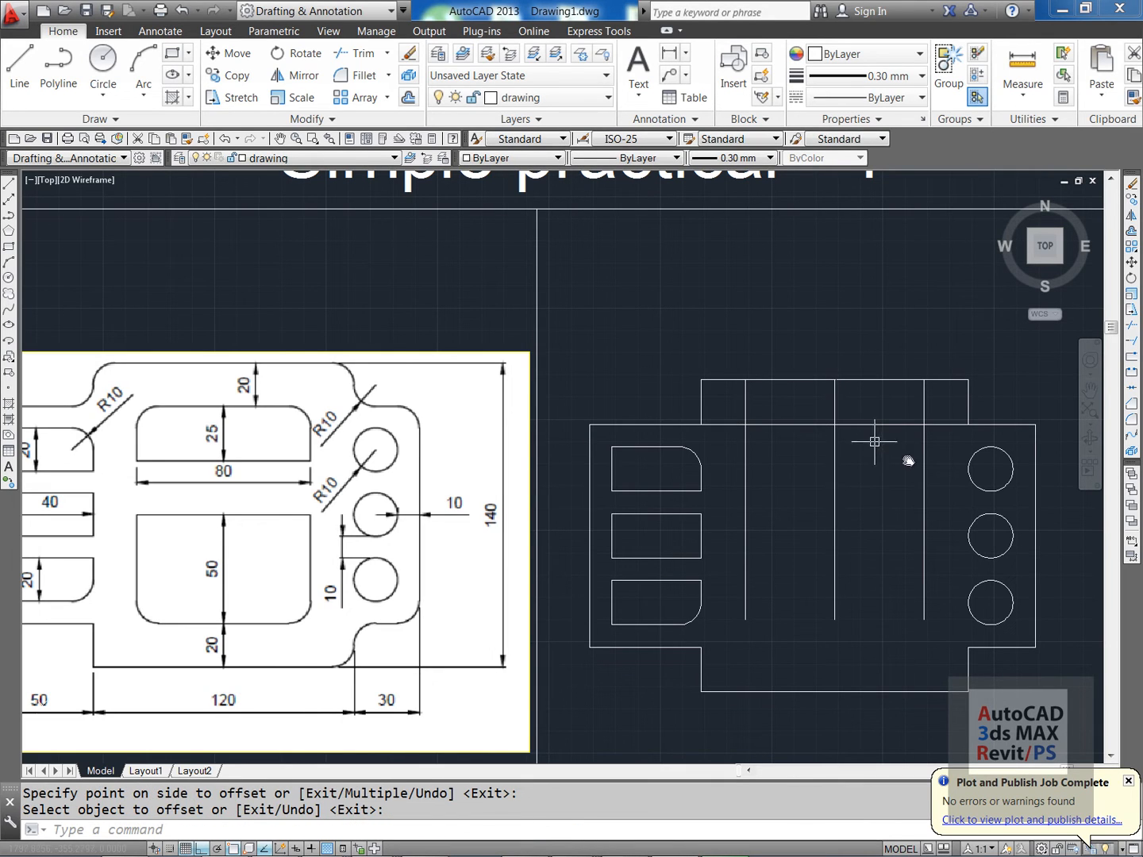
{"action": "key", "text": "Escape"}
{"action": "key", "text": "Escape"}
{"action": "key", "text": "Escape"}
- Trim the three vertical lines above the upper central cutout's top line
{"action": "type", "text": "tr"}
{"action": "key", "text": "Return"}
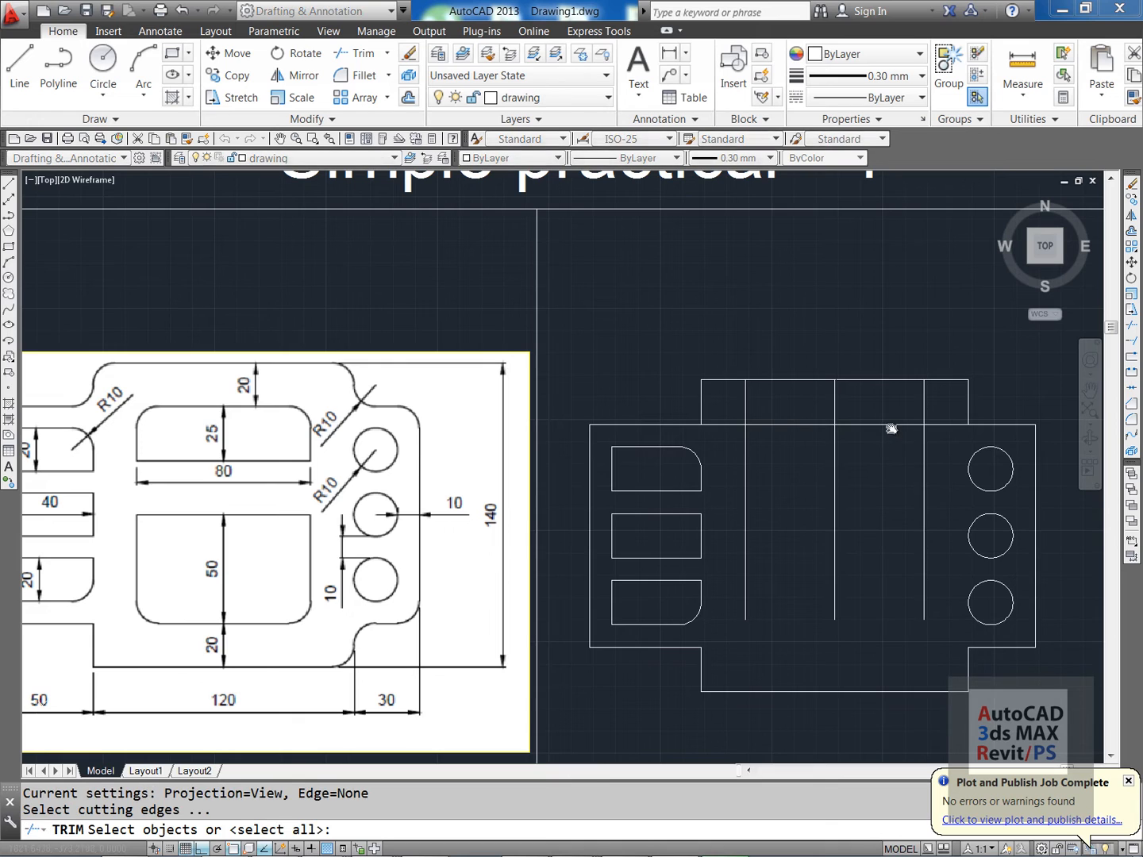
{"action": "left_click", "coordinate": [891, 425]}
{"action": "key", "text": "Return"}
{"action": "left_click", "coordinate": [927, 405]}
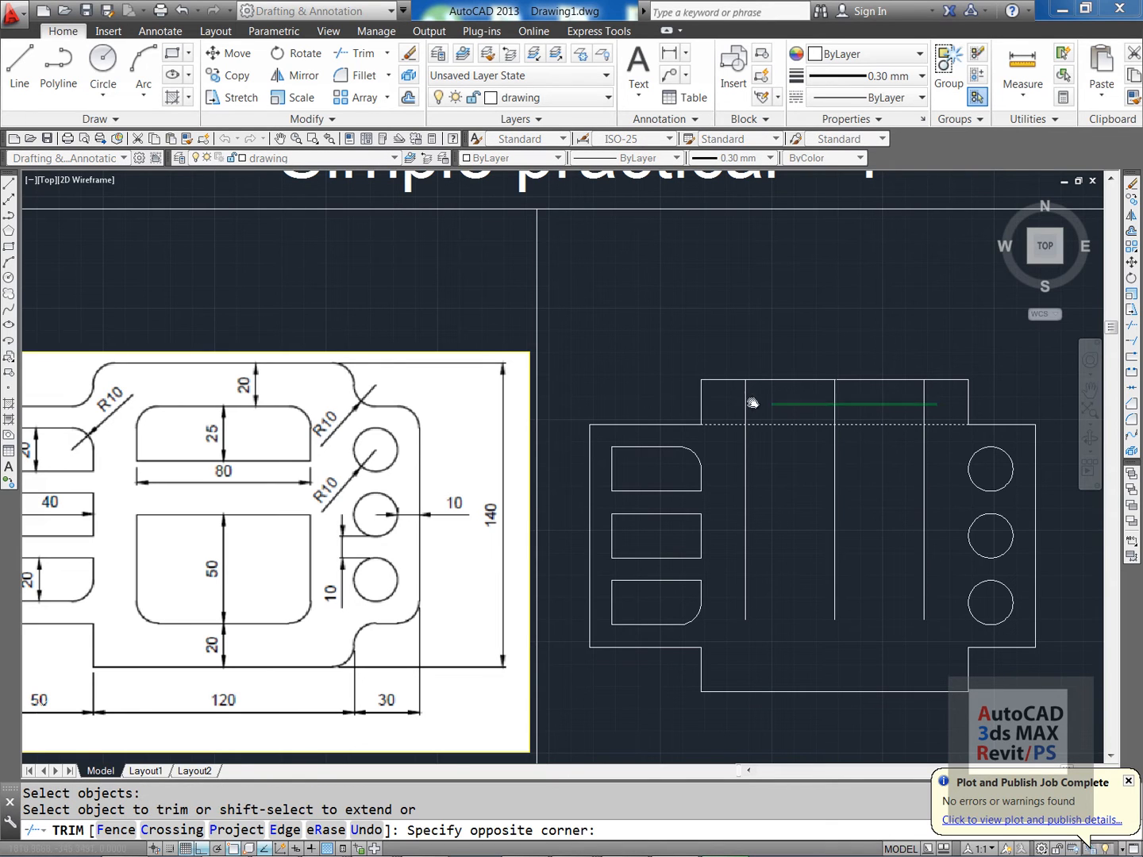
{"action": "left_click", "coordinate": [730, 399]}
{"action": "key", "text": "Return"}
- Trim both ends of the upper central cutout's top line back to the two outer vertical lines
{"action": "key", "text": "Return"}
{"action": "left_click", "coordinate": [924, 448]}
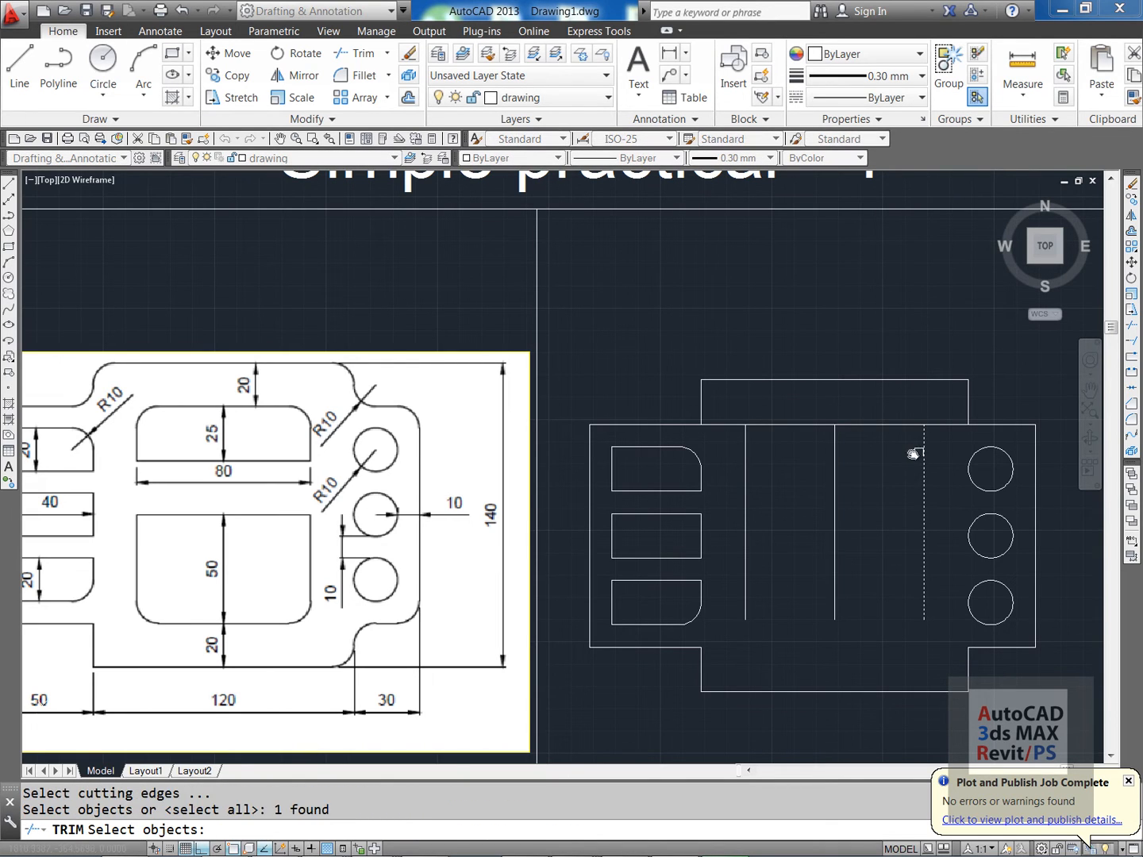
{"action": "key", "text": "Return"}
{"action": "left_click", "coordinate": [945, 411]}
{"action": "left_click", "coordinate": [937, 441]}
{"action": "key", "text": "Return"}
{"action": "key", "text": "Return"}
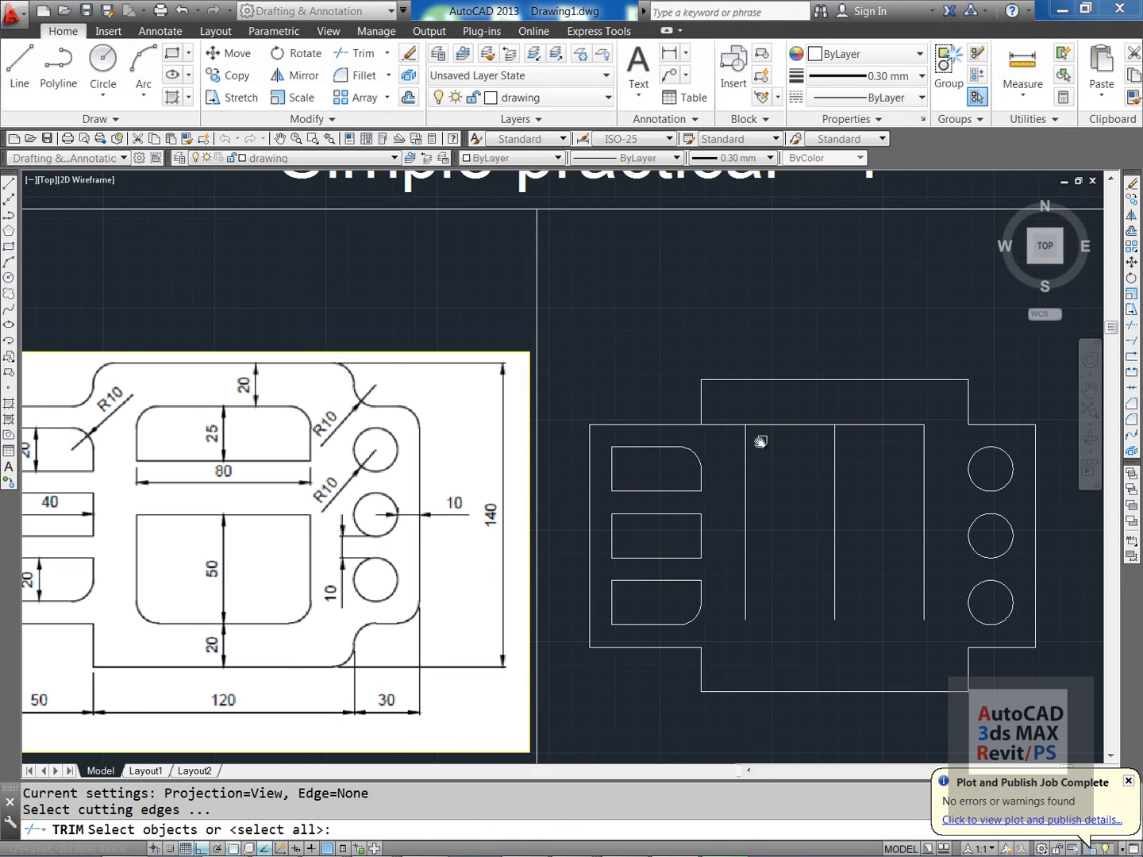
{"action": "left_click", "coordinate": [744, 459]}
{"action": "key", "text": "Return"}
{"action": "left_click", "coordinate": [725, 437]}
{"action": "key", "text": "space"}
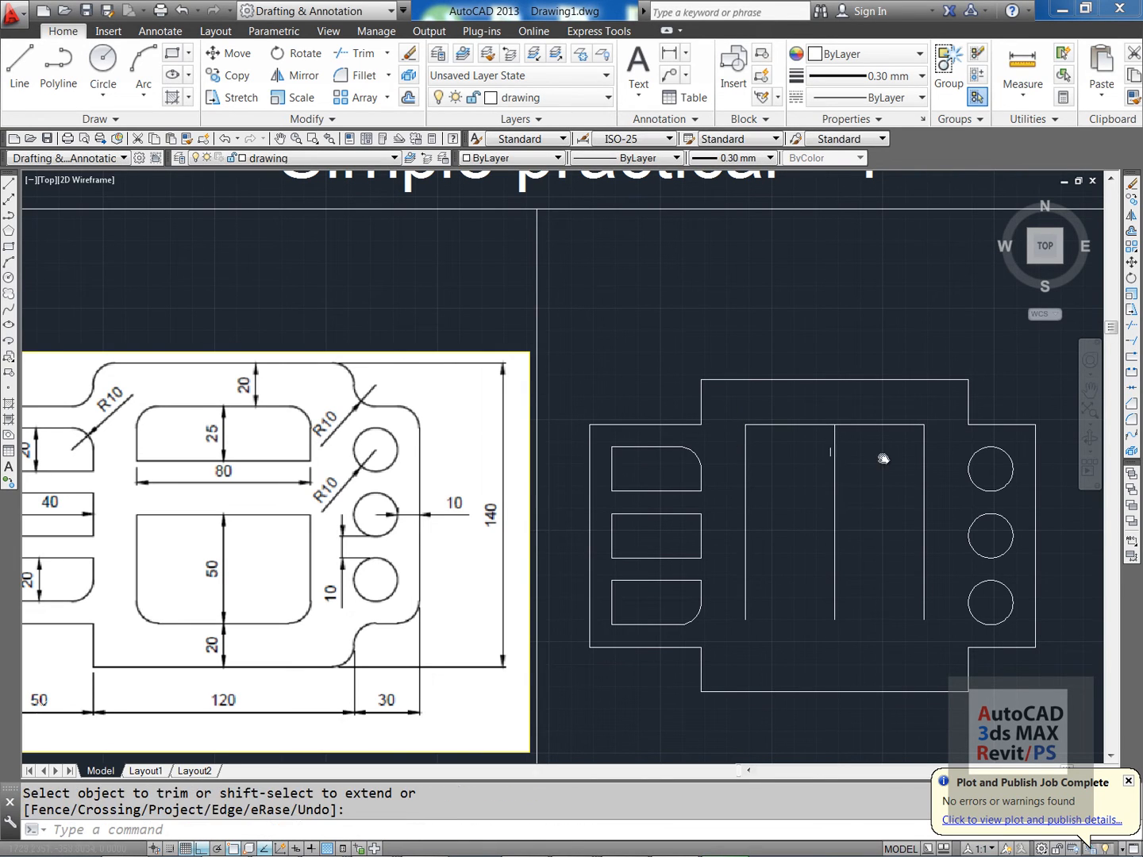
- Erase the vertical centre line between the two cutout sides
{"action": "key", "text": "Escape"}
{"action": "key", "text": "Escape"}
{"action": "type", "text": "e"}
{"action": "key", "text": "space"}
{"action": "left_click", "coordinate": [854, 468]}
{"action": "left_click", "coordinate": [815, 486]}
{"action": "key", "text": "space"}
{"action": "key", "text": "Escape"}
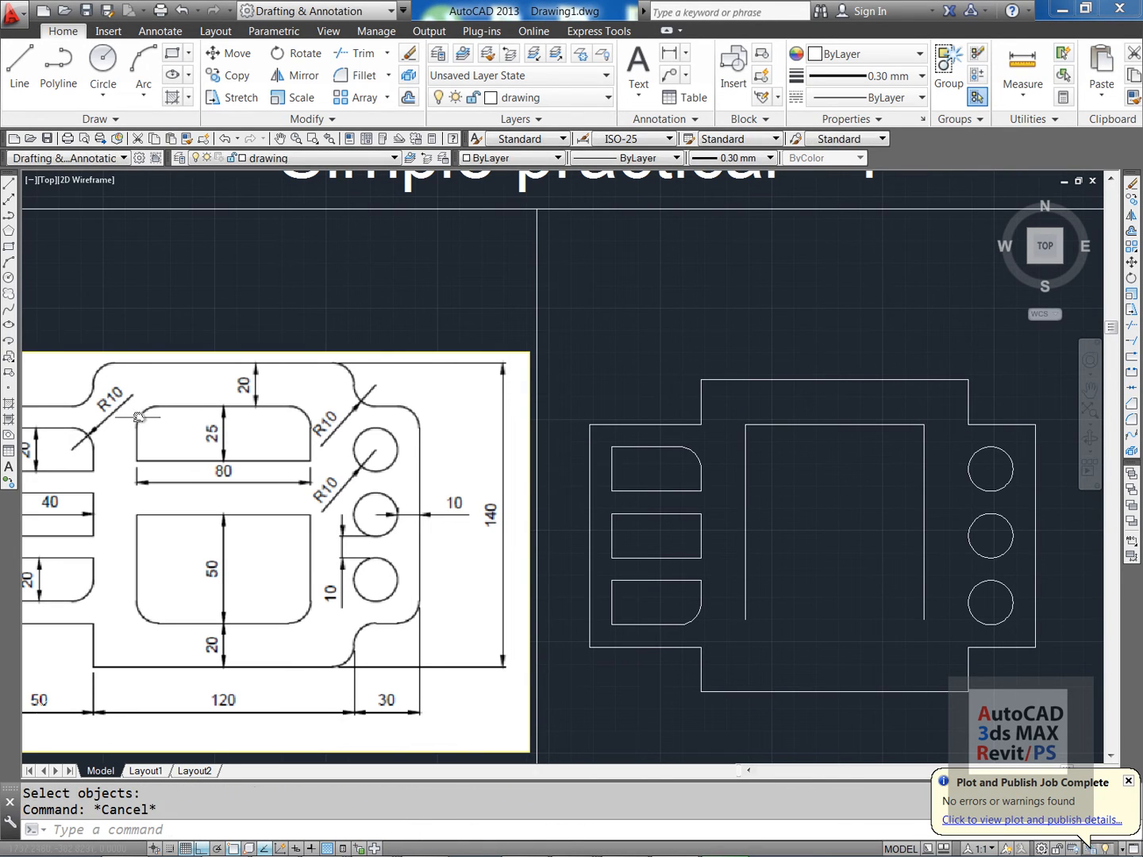
{"action": "key", "text": "Escape"}
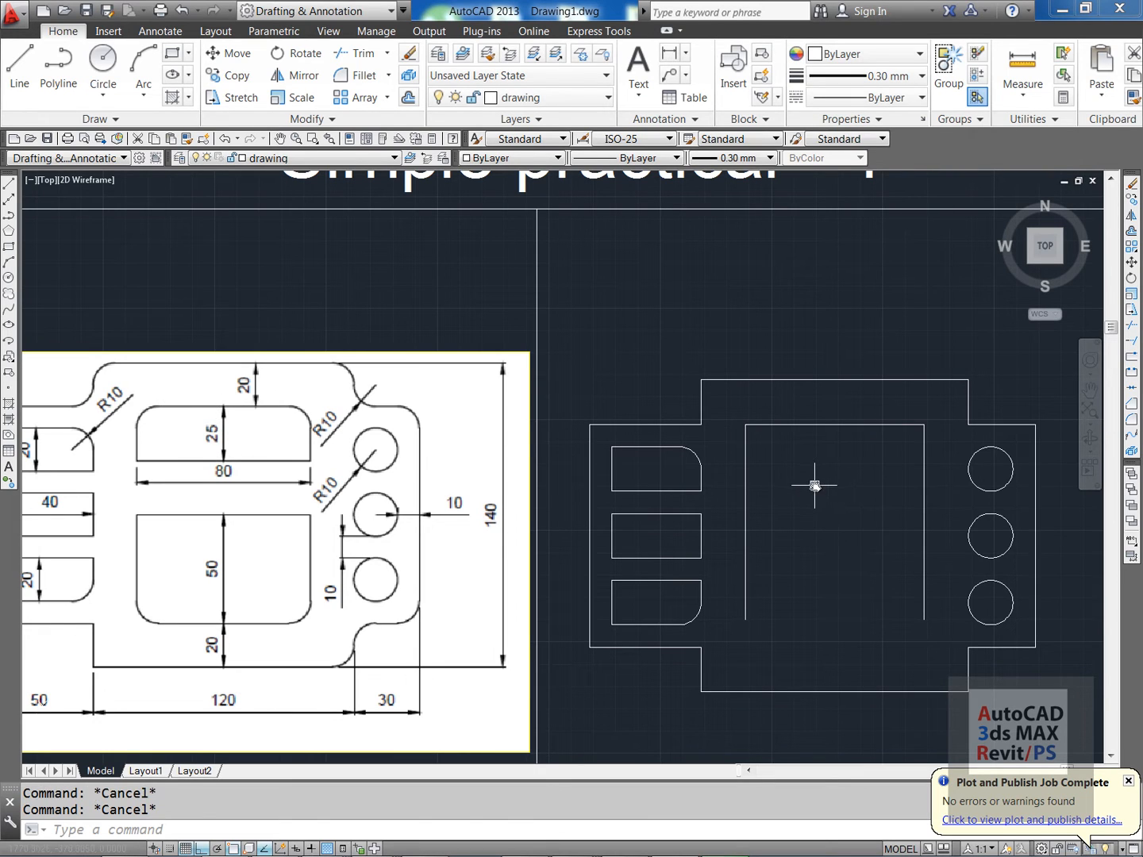
- Offset the upper central cutout's top edge 25 downward to form its bottom edge
{"action": "type", "text": "o"}
{"action": "key", "text": "space"}
{"action": "type", "text": "25"}
{"action": "key", "text": "space"}
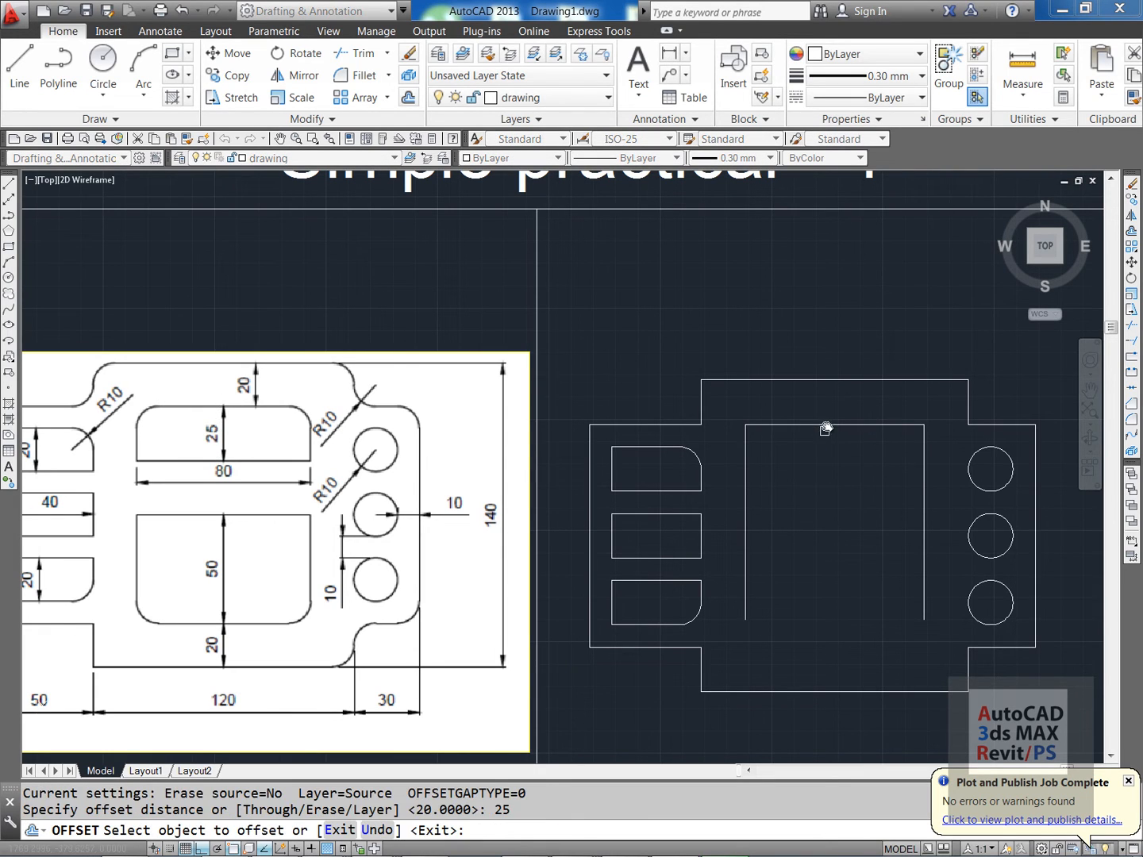
{"action": "left_click", "coordinate": [824, 425]}
{"action": "left_click", "coordinate": [830, 476]}
{"action": "key", "text": "Escape"}
{"action": "type", "text": "tr"}
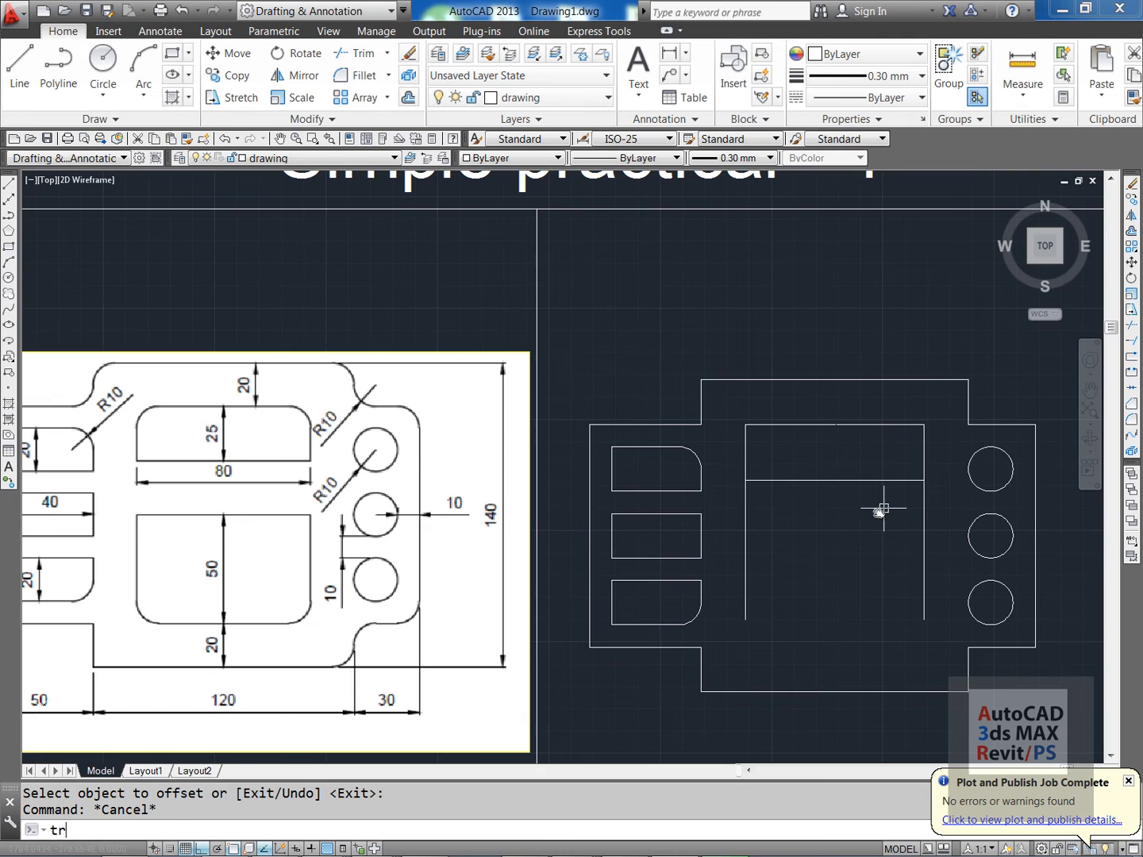
{"action": "key", "text": "BackSpace"}
{"action": "key", "text": "BackSpace"}
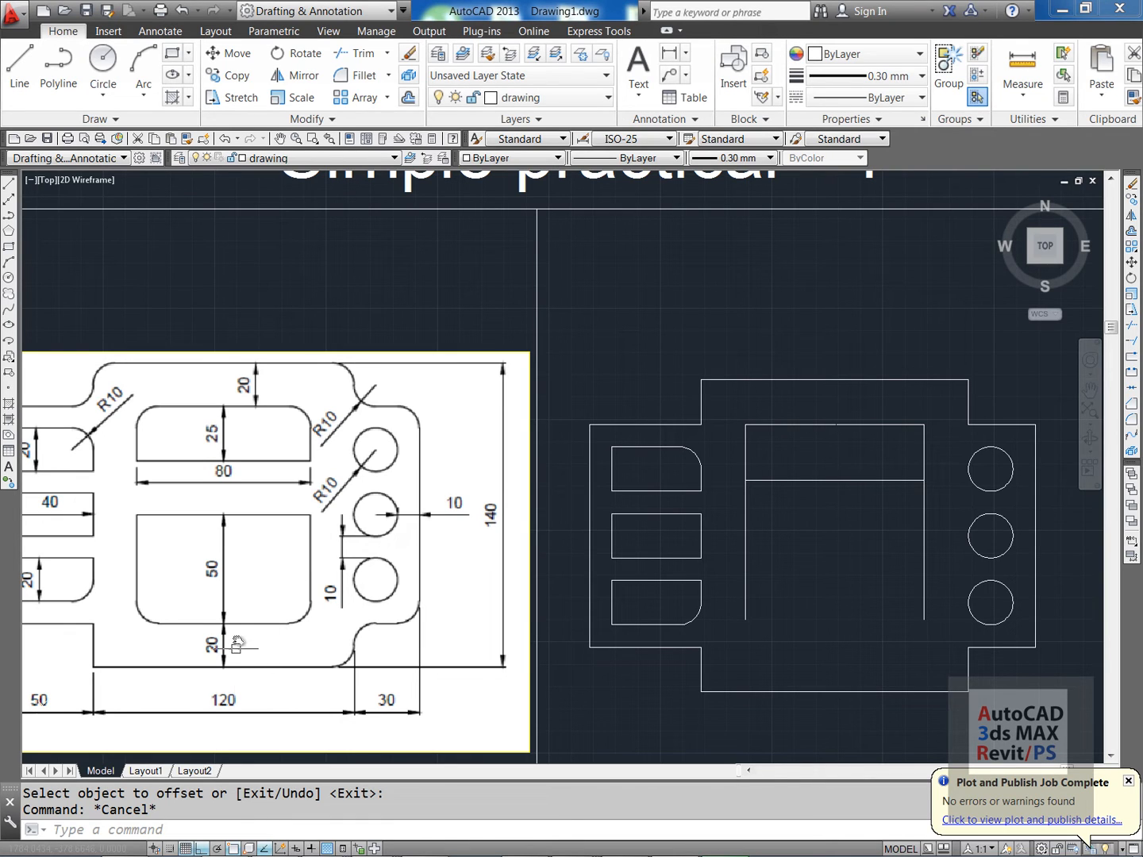
- Offset the plate's bottom edge 20 upward for the bottom edge of the lower central cutout
{"action": "key", "text": "Escape"}
{"action": "type", "text": "o"}
{"action": "key", "text": "Return"}
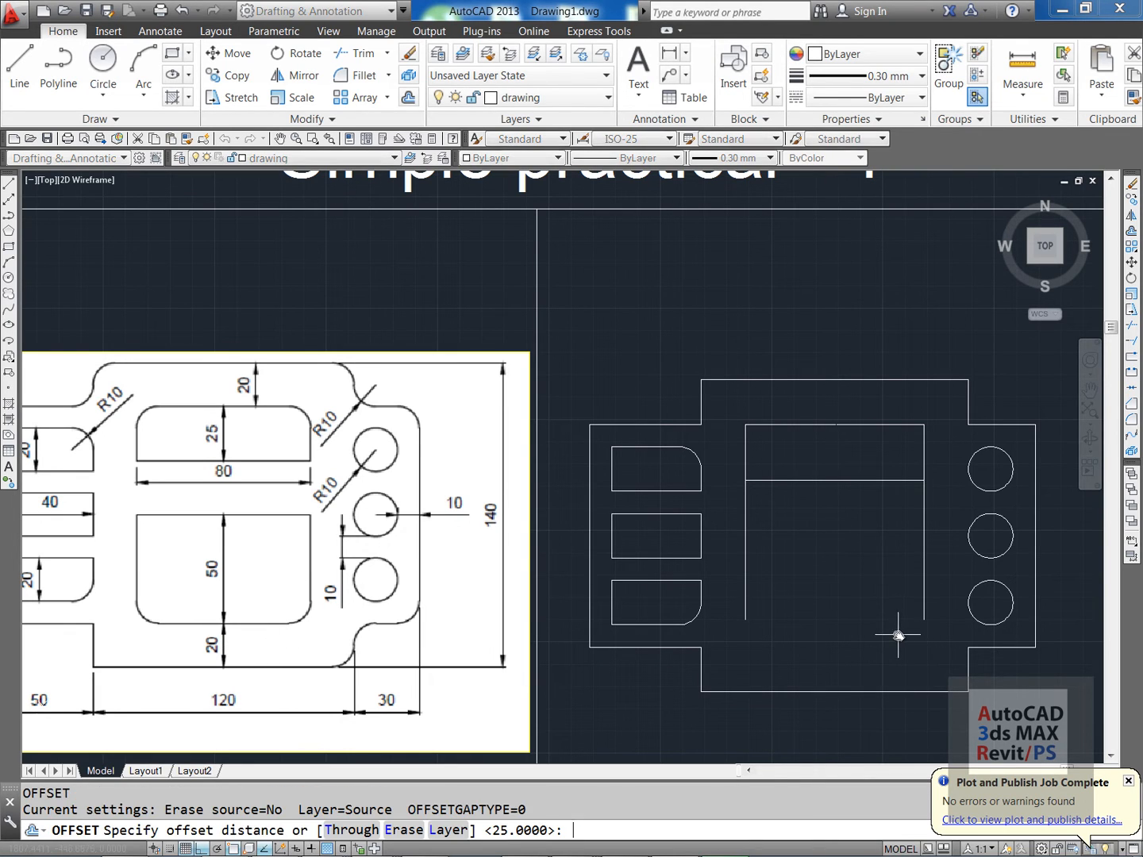
{"action": "type", "text": "20"}
{"action": "key", "text": "Return"}
{"action": "left_click", "coordinate": [824, 687]}
{"action": "left_click", "coordinate": [824, 635]}
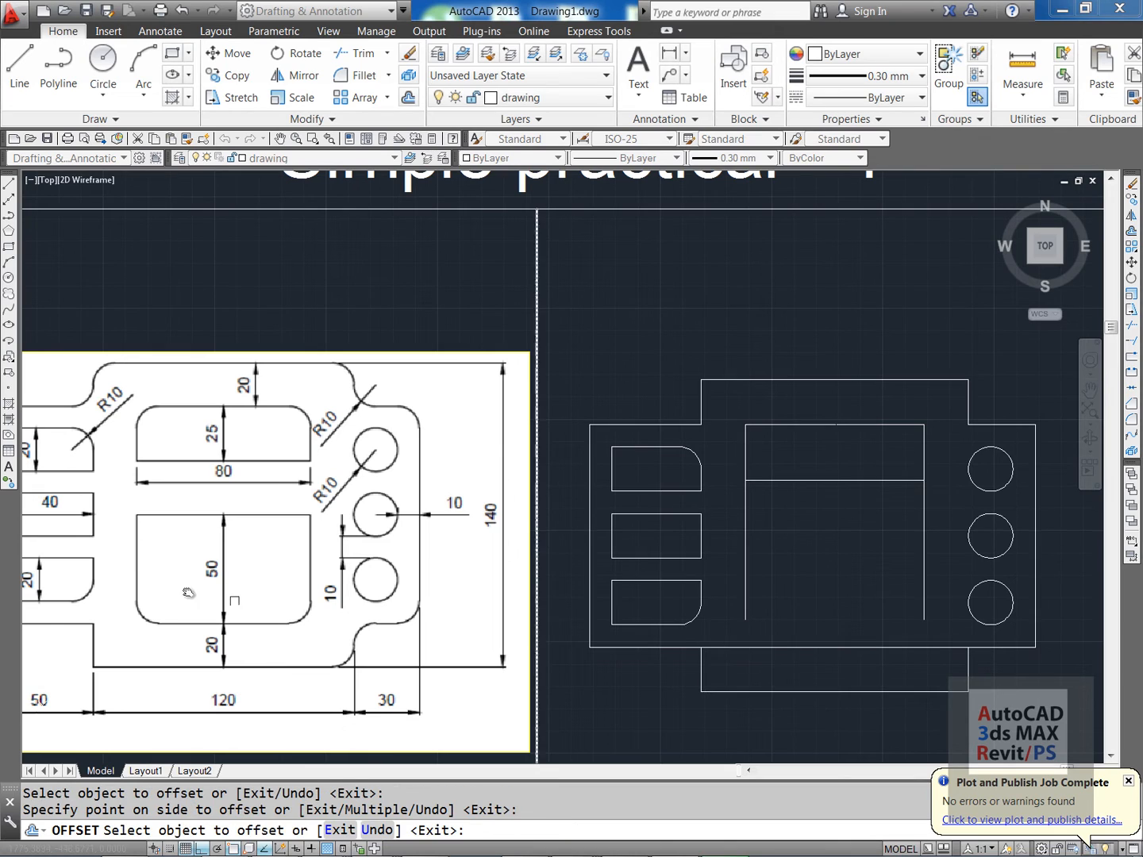
{"action": "key", "text": "Escape"}
{"action": "key", "text": "Escape"}
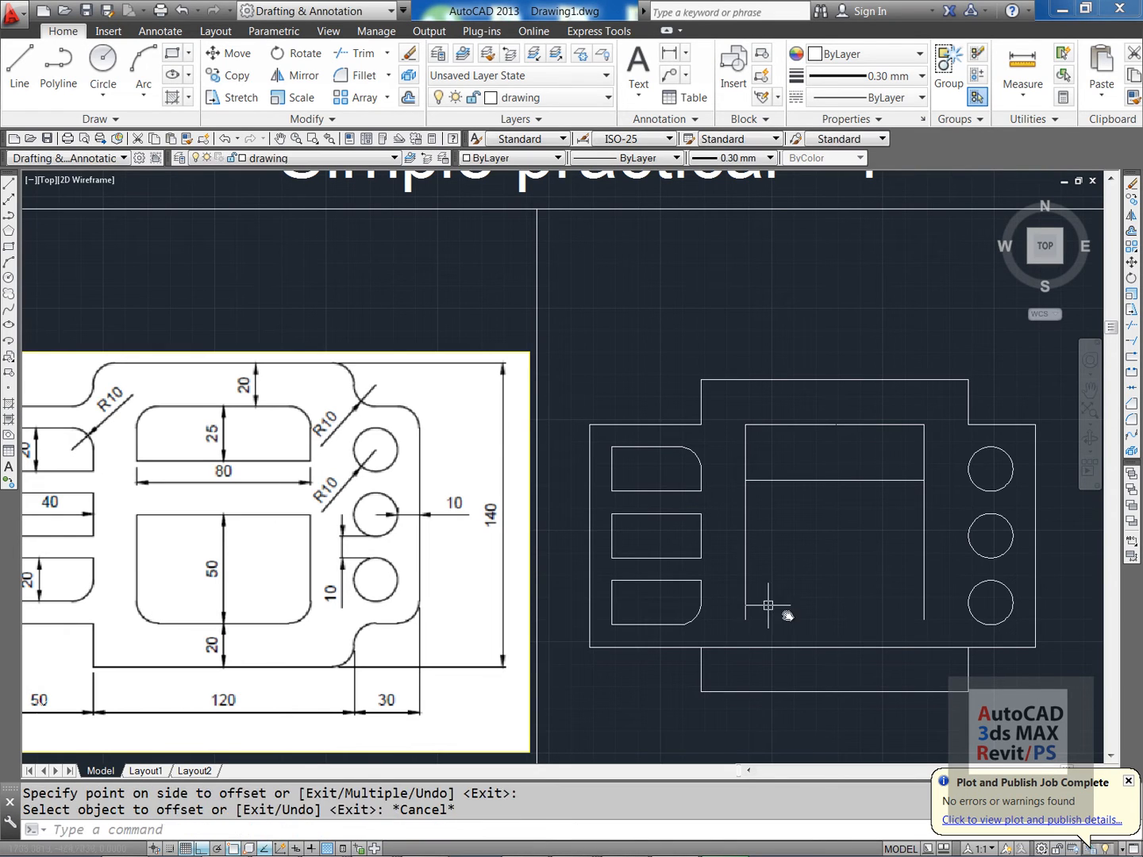
- Offset the lower central cutout's bottom line 50 upward to form its top edge
{"action": "type", "text": "o"}
{"action": "key", "text": "Return"}
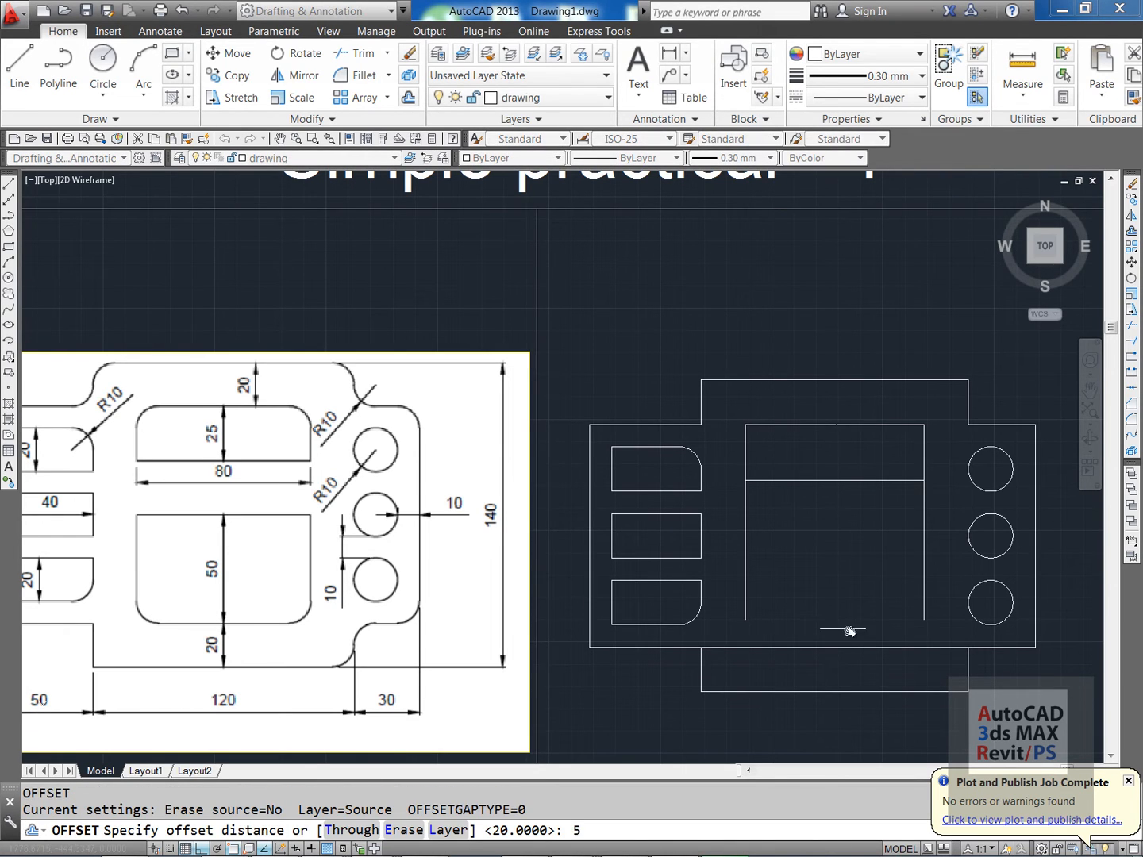
{"action": "type", "text": "50"}
{"action": "key", "text": "Return"}
{"action": "left_click", "coordinate": [838, 648]}
{"action": "left_click", "coordinate": [842, 603]}
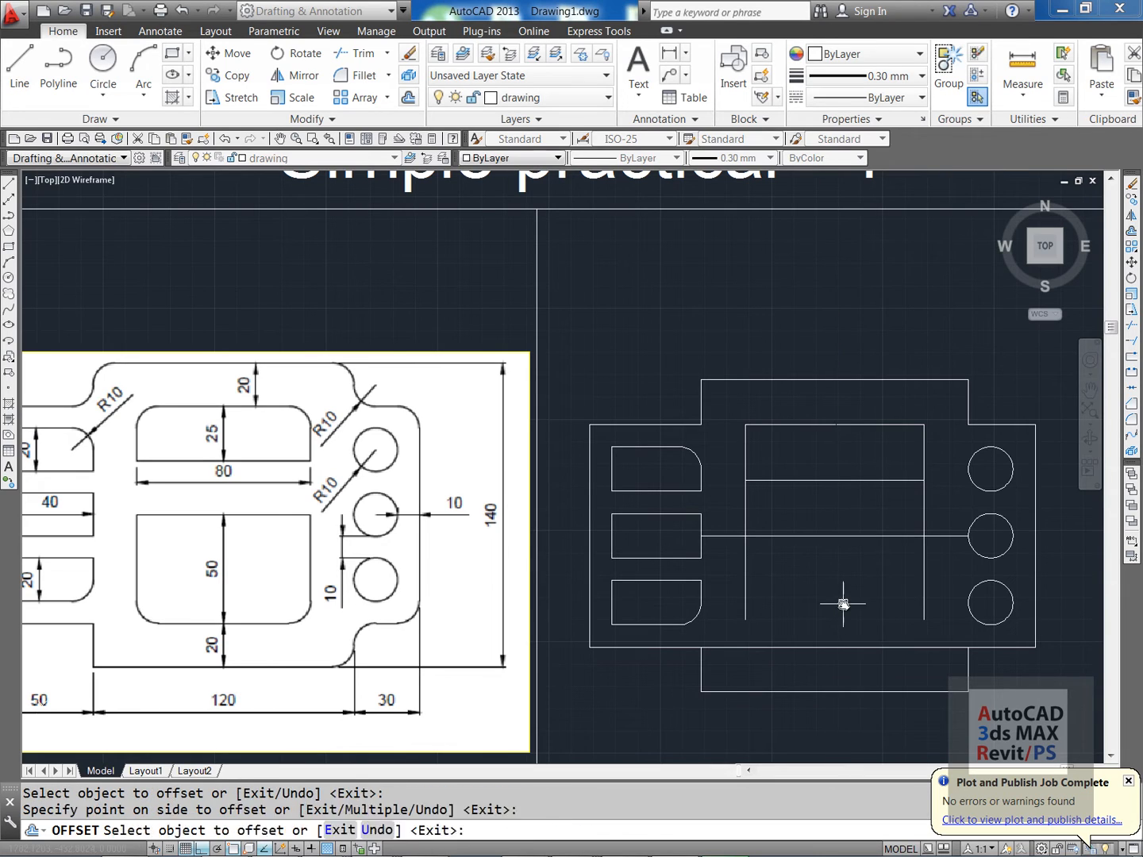
{"action": "key", "text": "Return"}
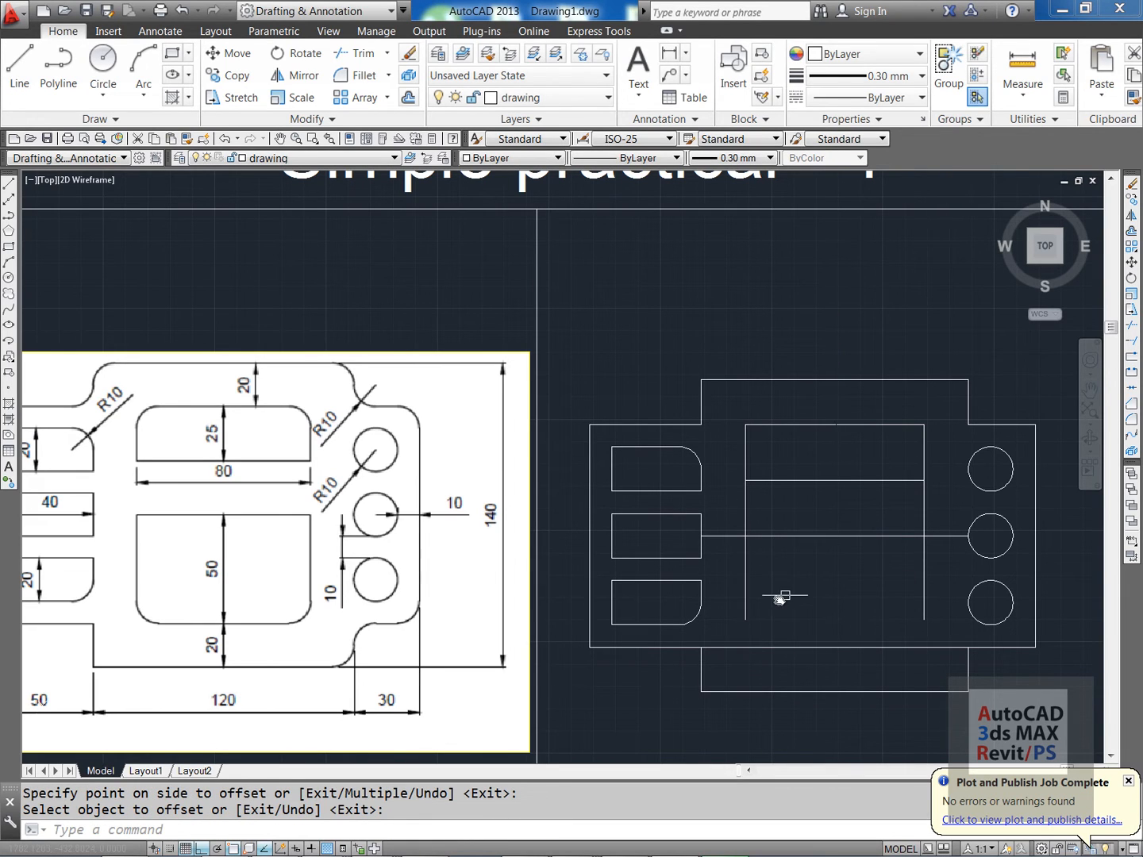
- Extend both vertical cutout sides down to the lower central cutout's bottom line
{"action": "key", "text": "Escape"}
{"action": "type", "text": "ex"}
{"action": "key", "text": "Return"}
{"action": "key", "text": "Return"}
{"action": "left_click", "coordinate": [747, 613]}
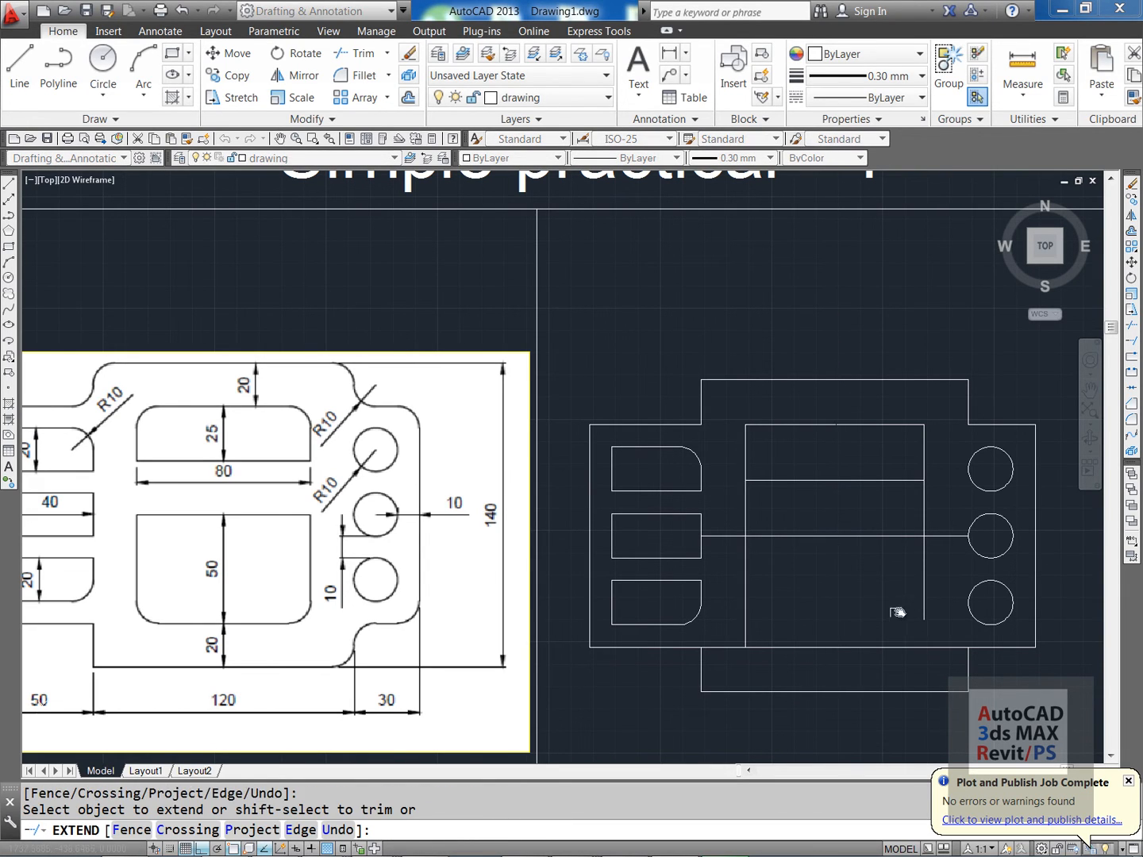
{"action": "left_click", "coordinate": [921, 608]}
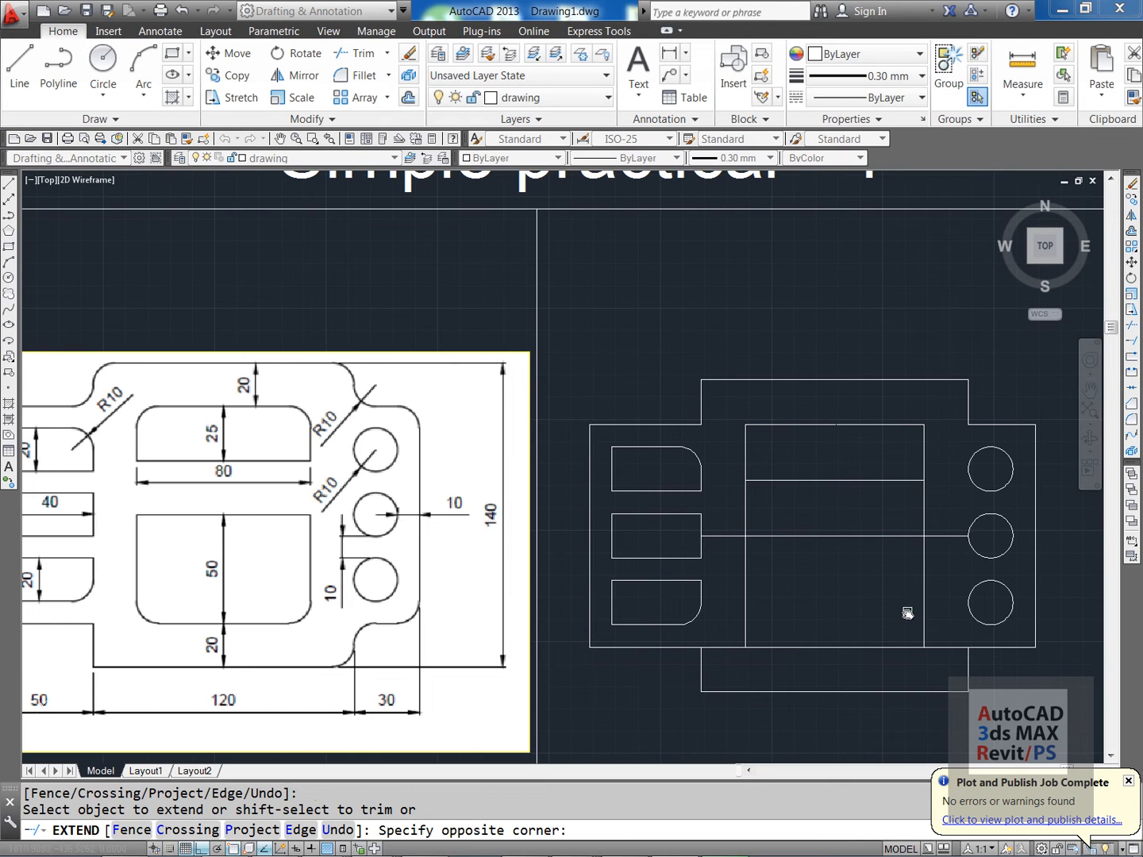
{"action": "left_click", "coordinate": [908, 612]}
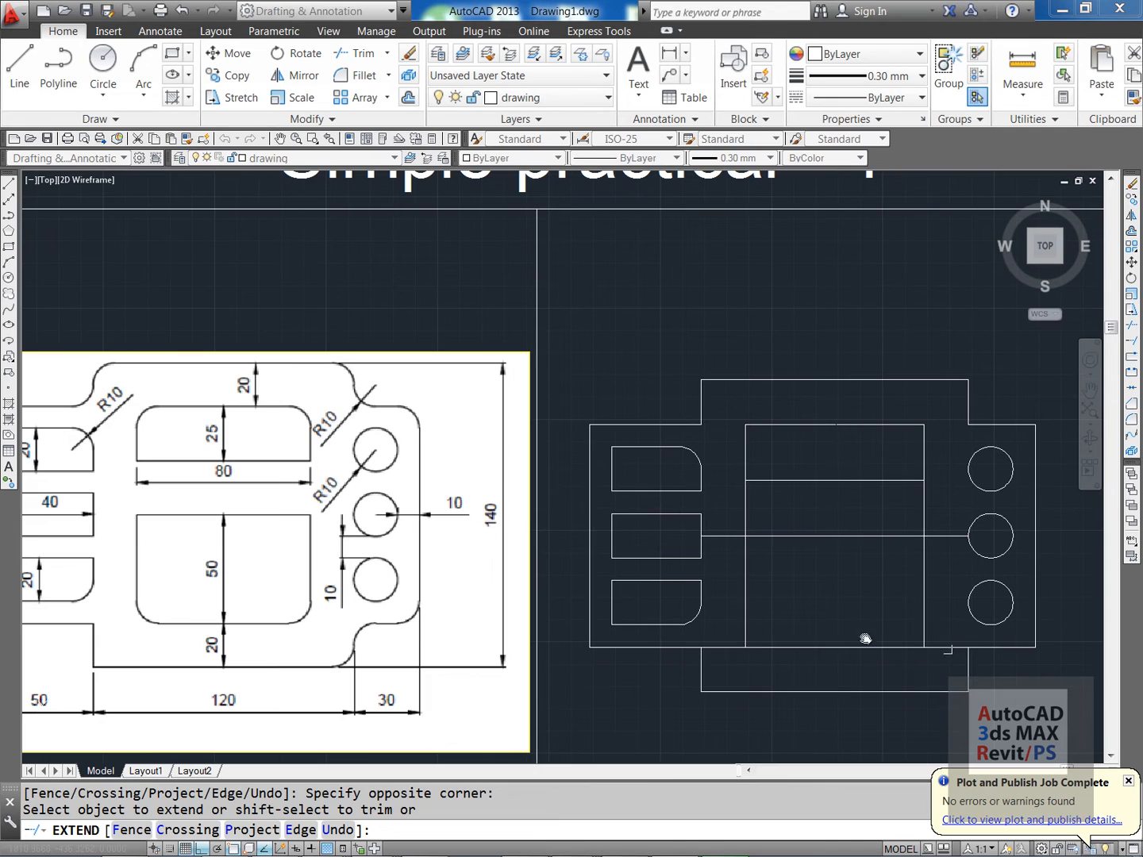
{"action": "key", "text": "Escape"}
{"action": "key", "text": "Escape"}
{"action": "type", "text": "tr"}
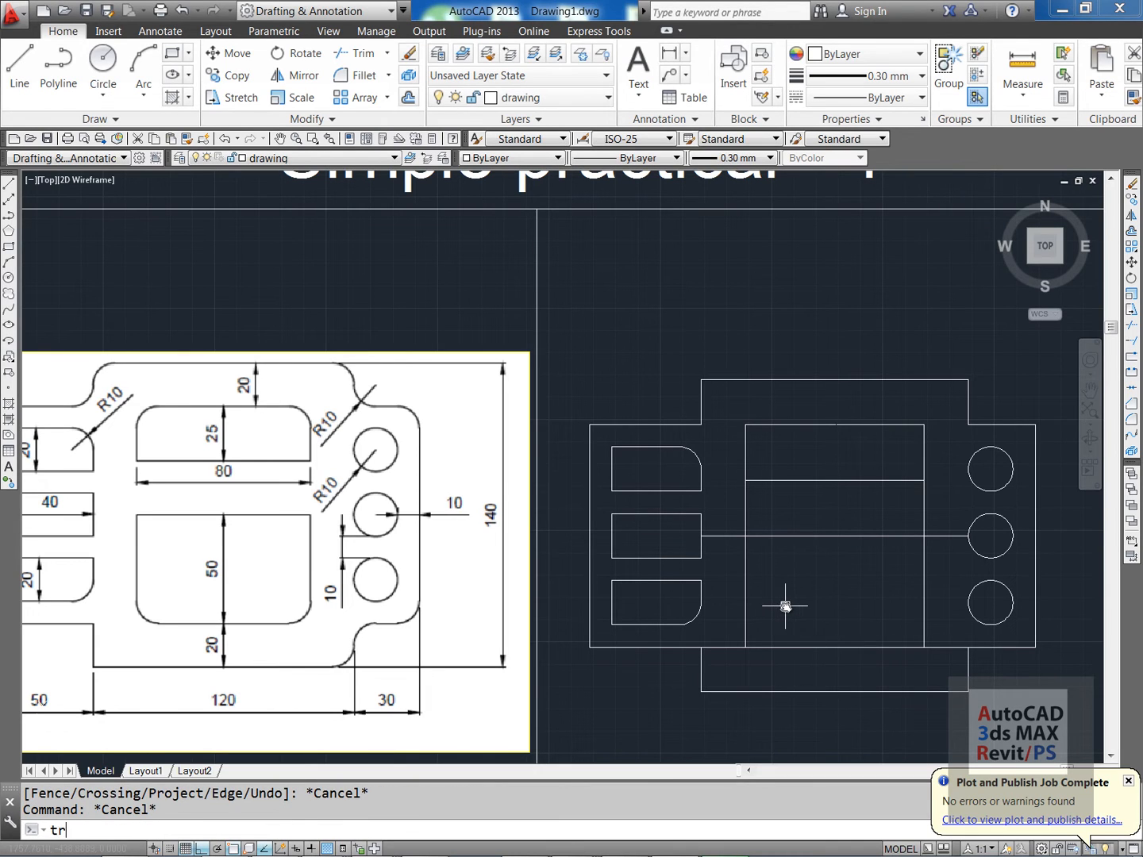
{"action": "key", "text": "Return"}
{"action": "left_click", "coordinate": [740, 600]}
{"action": "left_click", "coordinate": [745, 605]}
{"action": "left_click", "coordinate": [745, 605]}
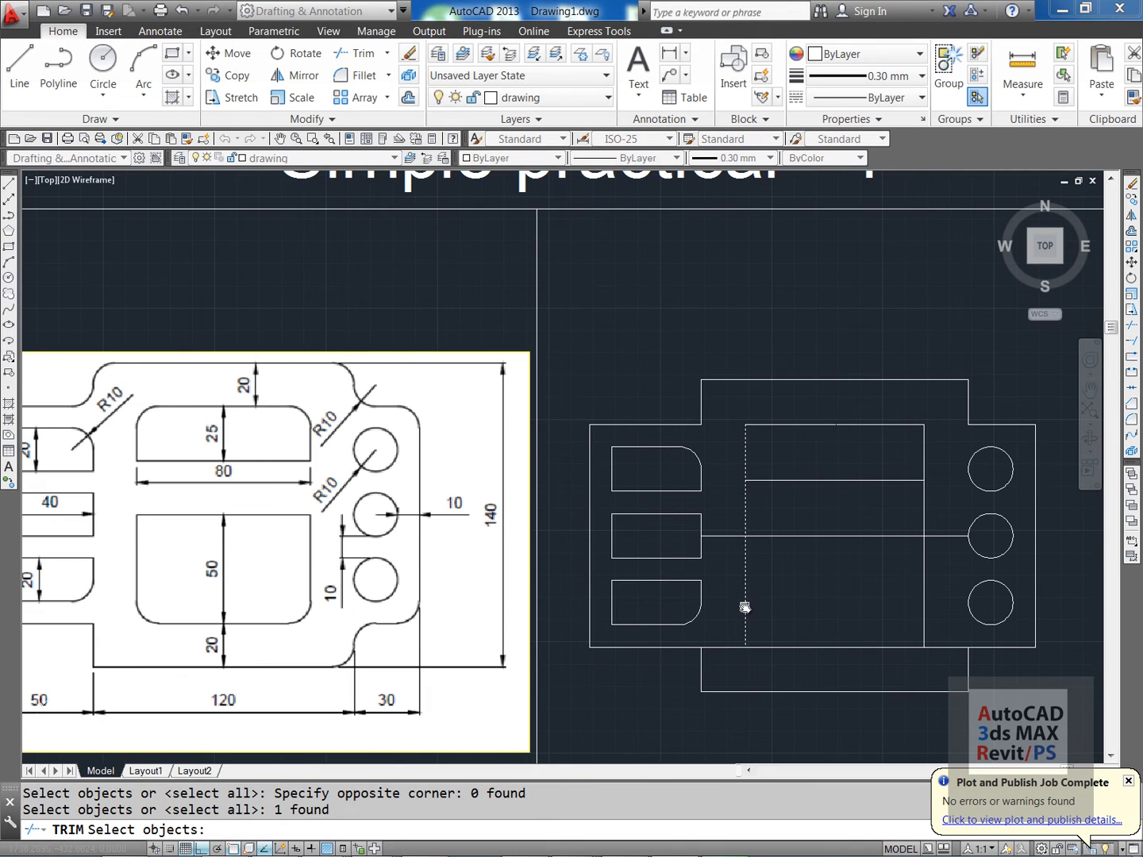
{"action": "key", "text": "Escape"}
{"action": "key", "text": "Escape"}
- Trim the overhanging ends of the lower central cutout's top and bottom lines on both sides
{"action": "type", "text": "tr"}
{"action": "key", "text": "Return"}
{"action": "key", "text": "Return"}
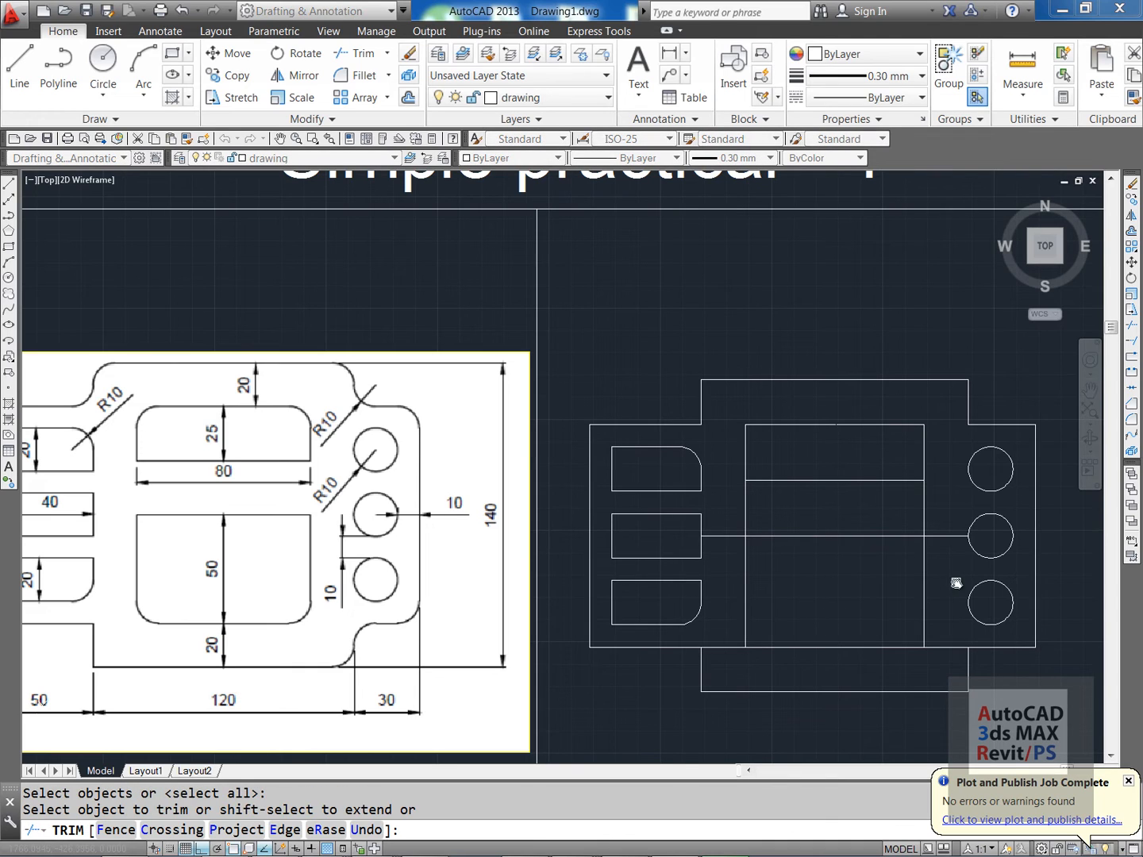
{"action": "left_click", "coordinate": [952, 538]}
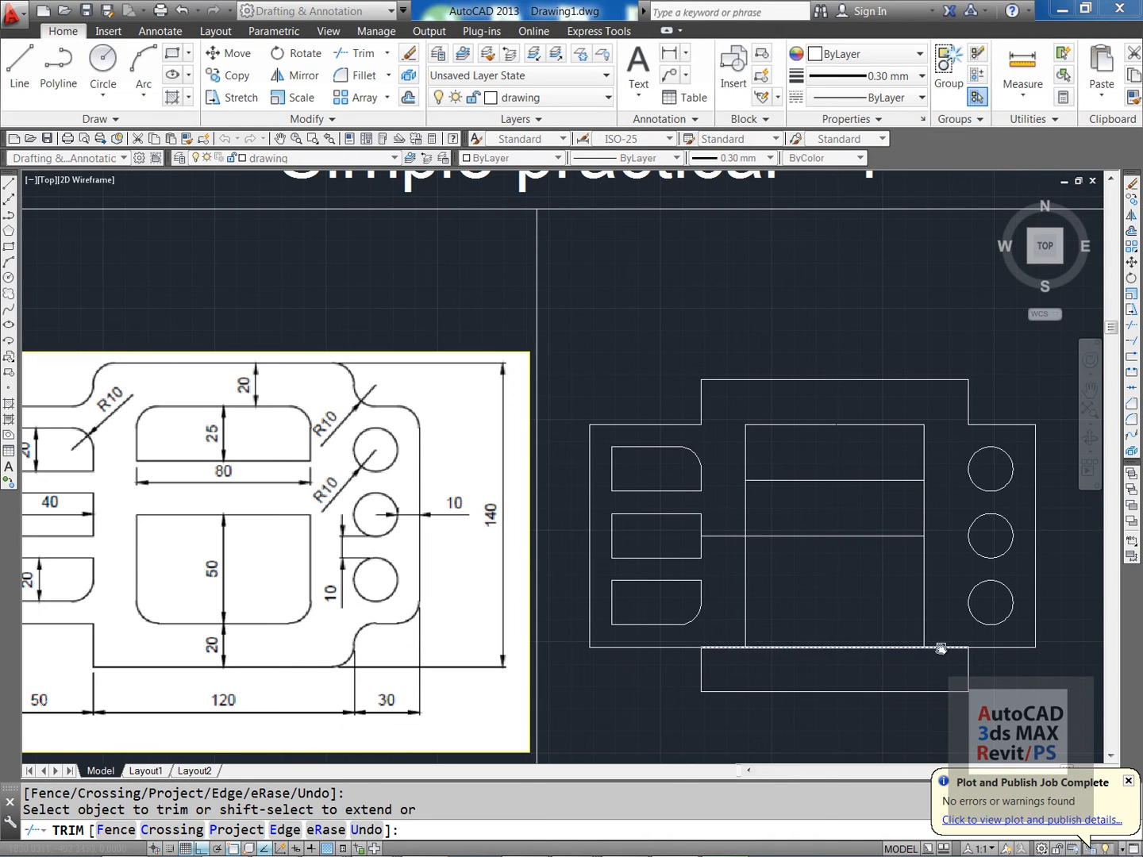
{"action": "left_click", "coordinate": [941, 647]}
{"action": "left_click", "coordinate": [732, 647]}
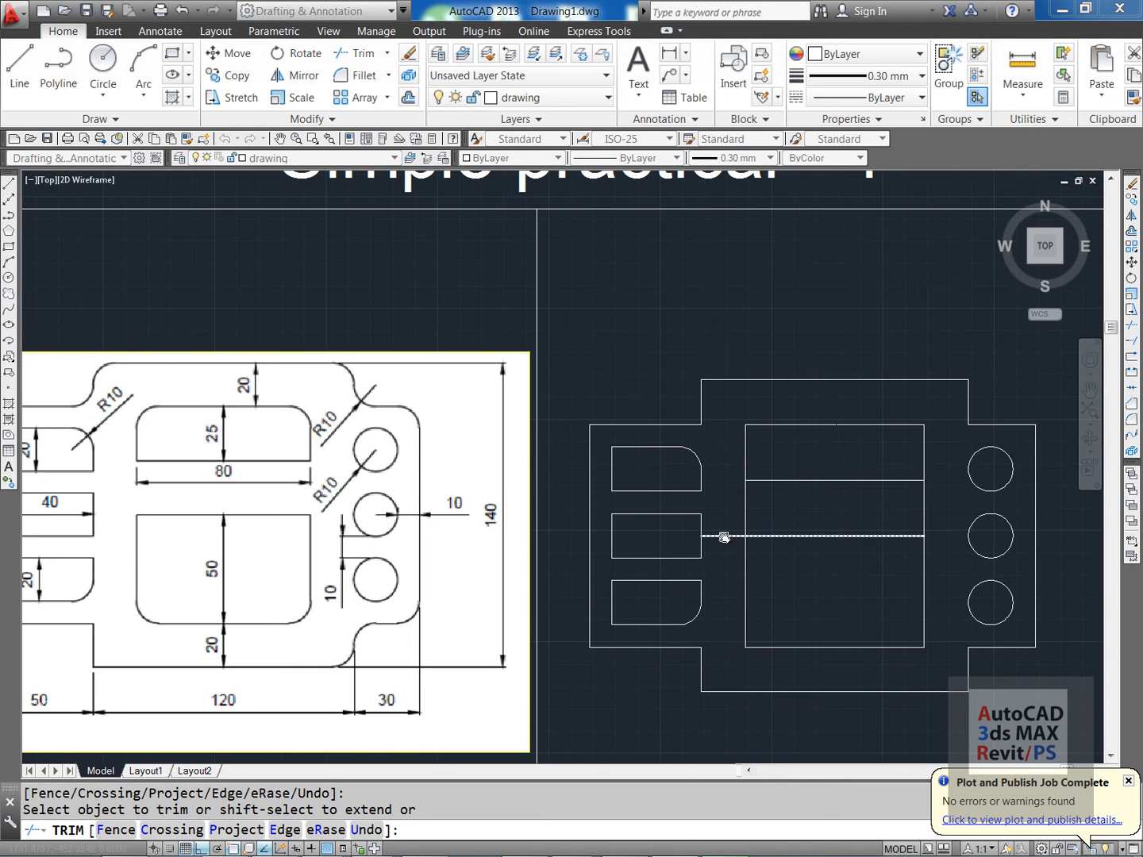
{"action": "left_click", "coordinate": [725, 537]}
- Trim away the two vertical segments joining the upper and lower central cutouts
{"action": "left_click", "coordinate": [747, 521]}
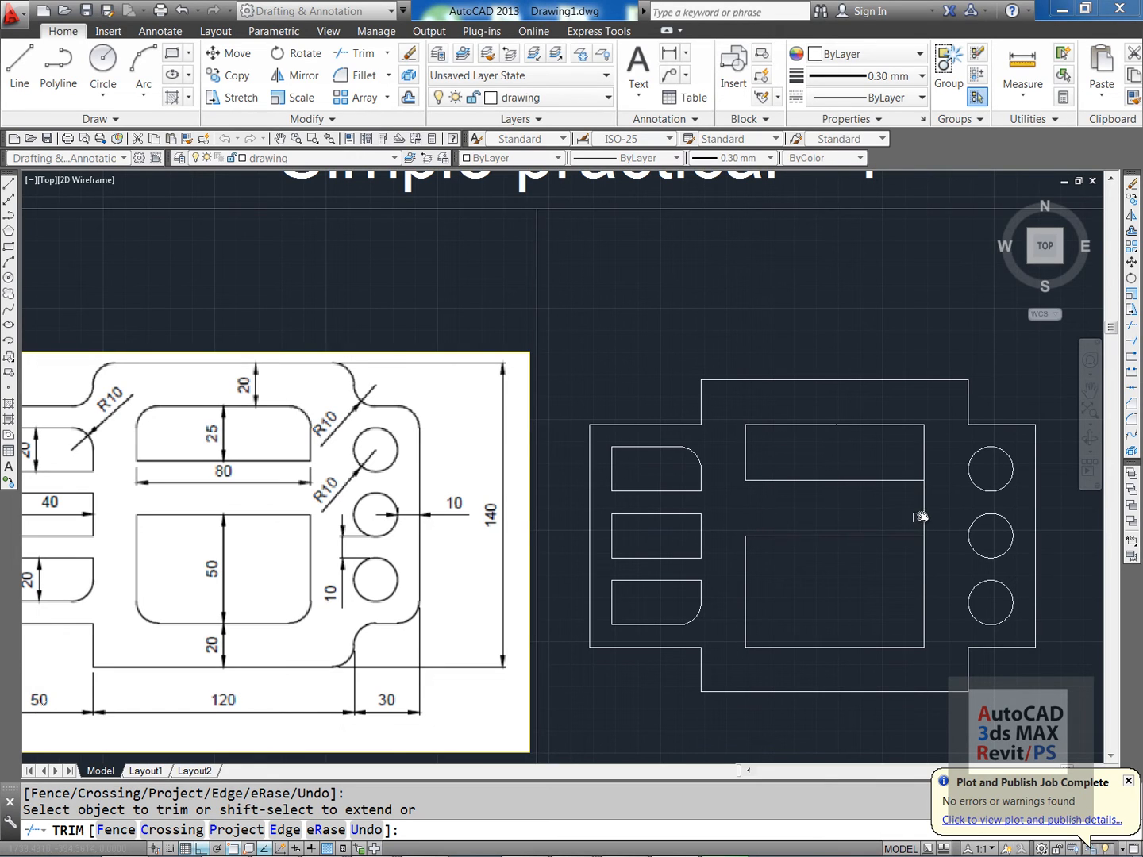
{"action": "left_click", "coordinate": [921, 517]}
{"action": "key", "text": "Return"}
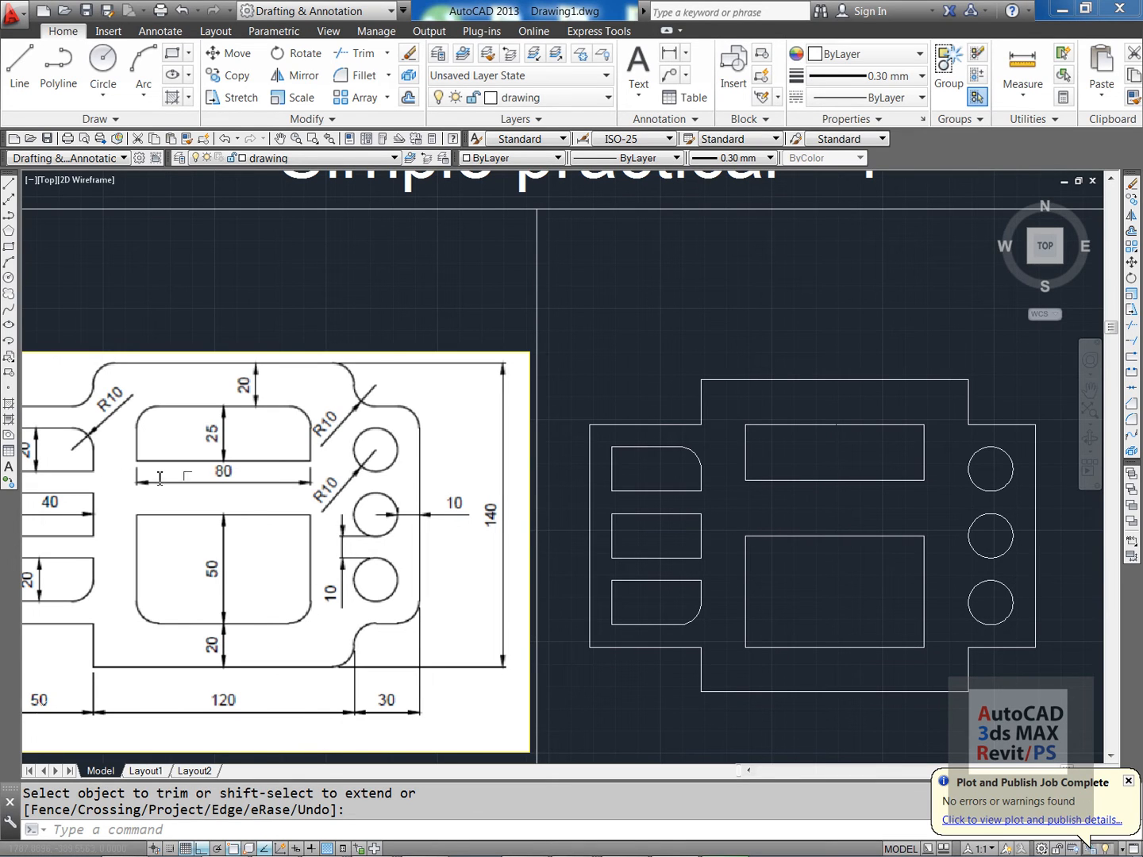
{"action": "middle_click_drag", "start_coordinate": [160, 478], "coordinate": [219, 474]}
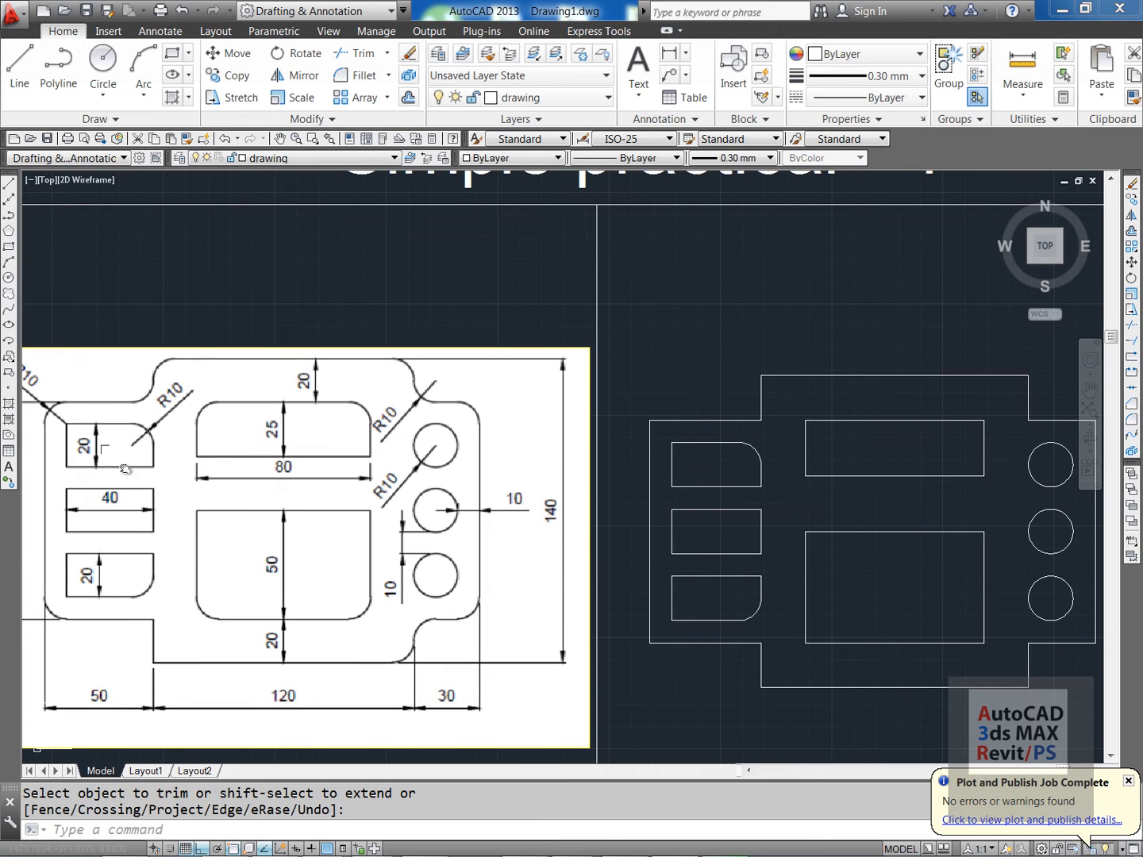
{"action": "left_click", "coordinate": [198, 604]}
{"action": "left_click", "coordinate": [196, 602]}
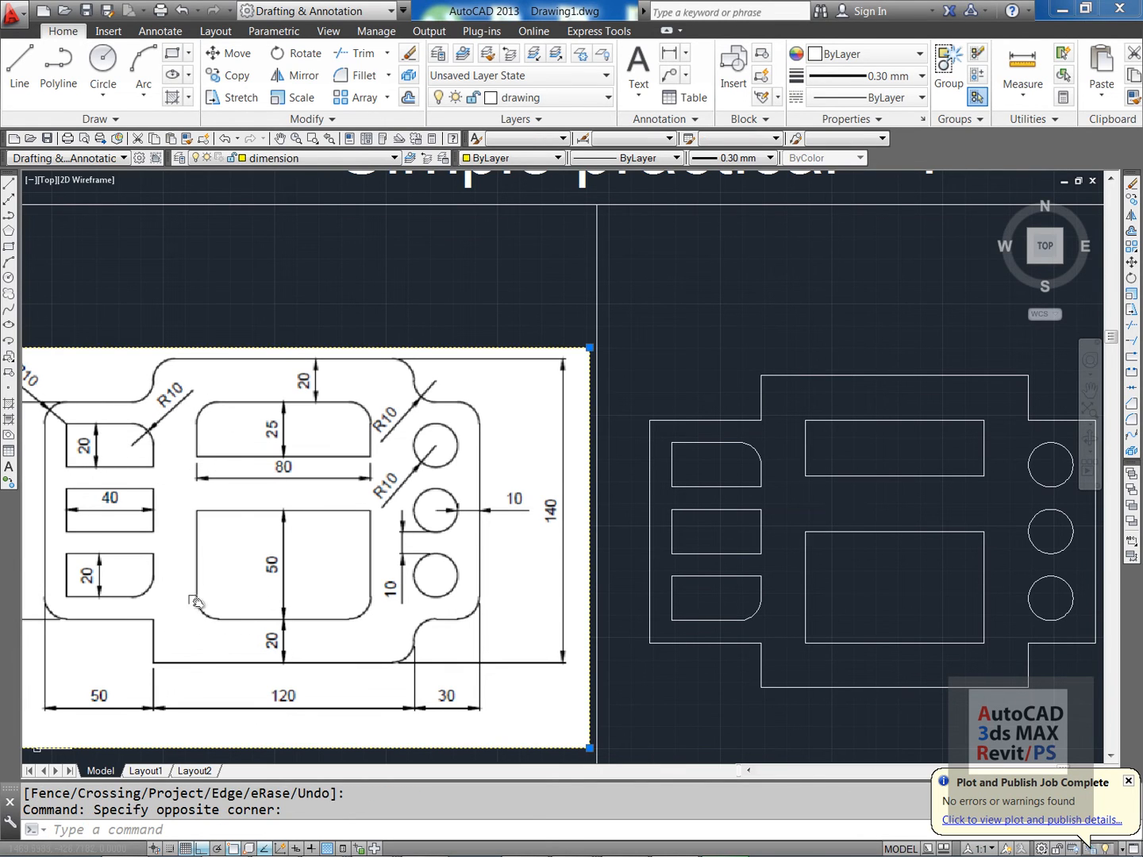
{"action": "middle_click_drag", "start_coordinate": [818, 620], "coordinate": [728, 612]}
{"action": "key", "text": "Escape"}
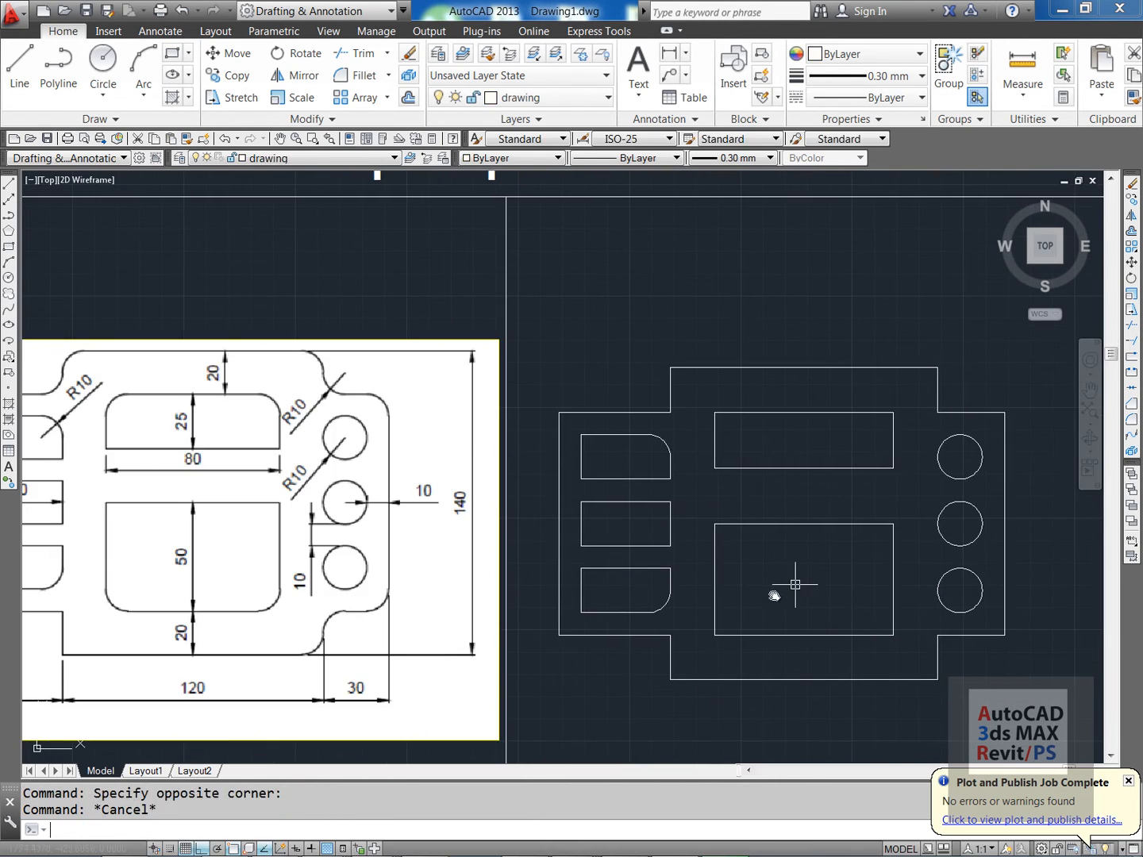
{"action": "key", "text": "Escape"}
- Fillet the lower-left corner of the lower central cutout with a radius of 10
{"action": "type", "text": "f"}
{"action": "key", "text": "Return"}
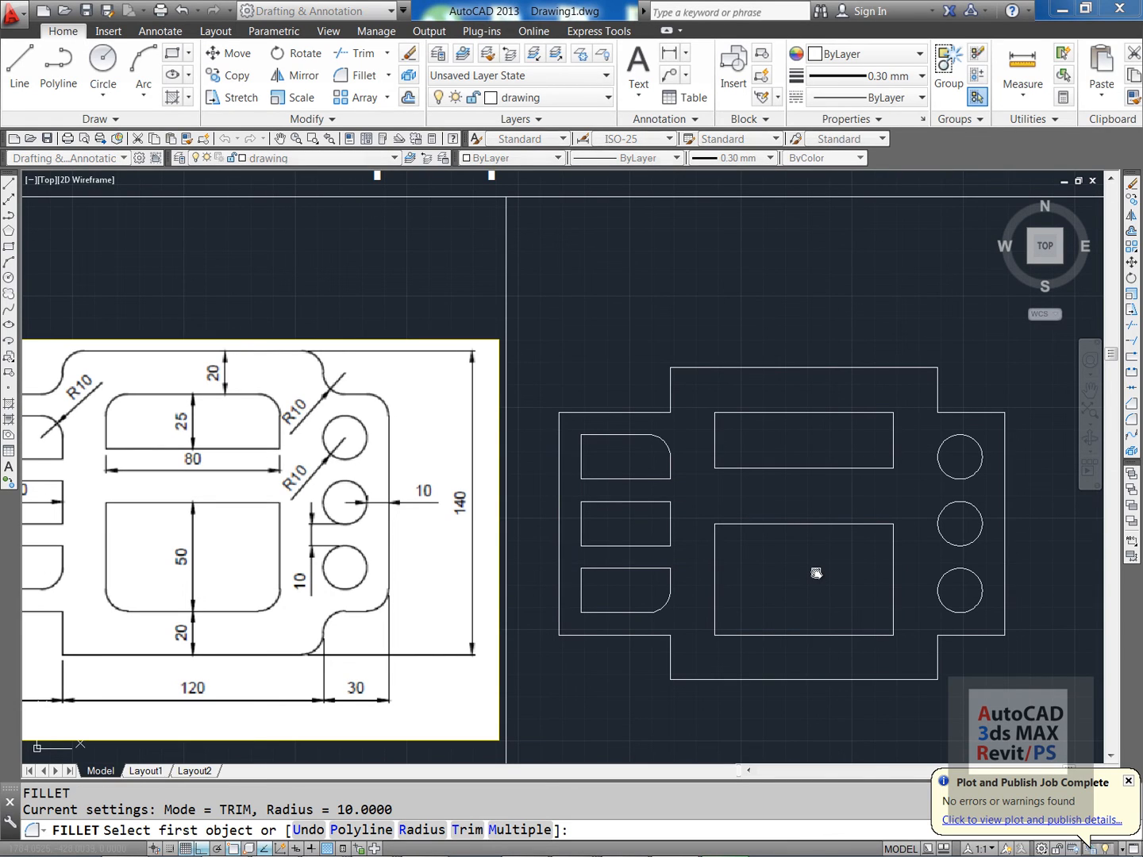
{"action": "key", "text": "Return"}
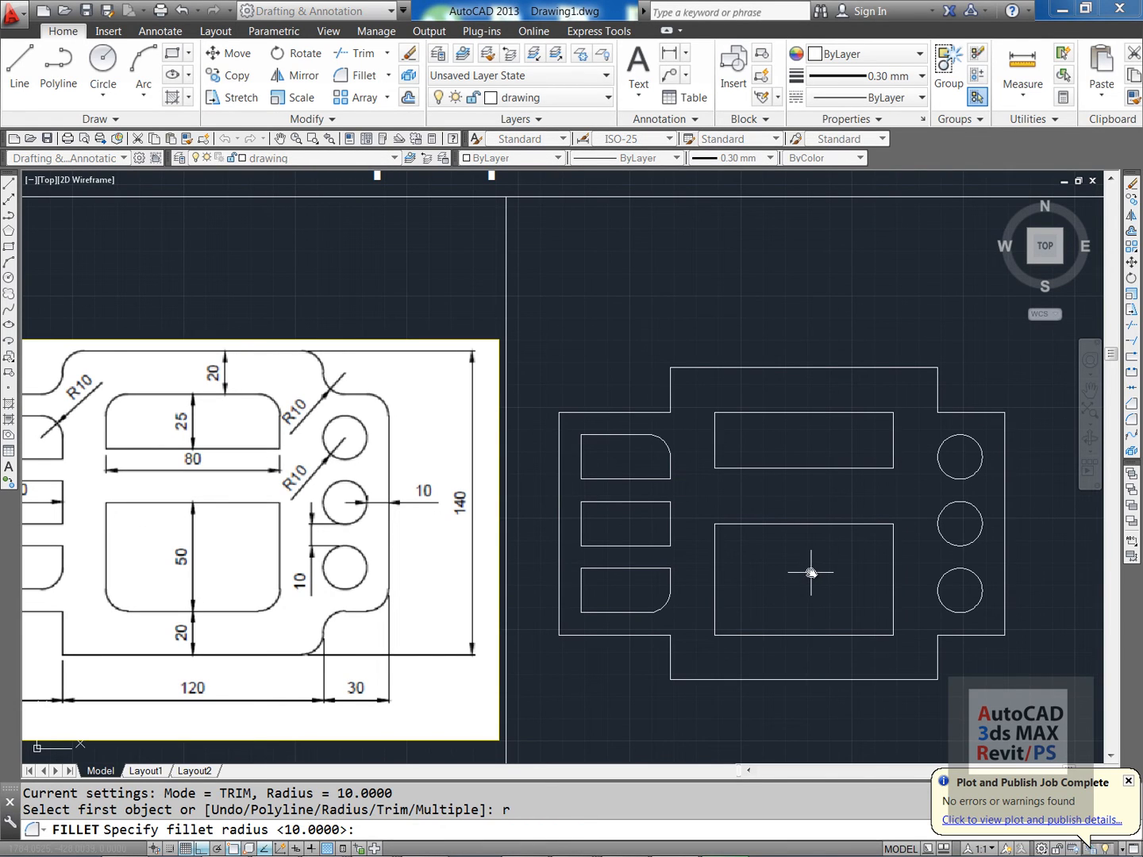
{"action": "type", "text": "10"}
{"action": "key", "text": "Return"}
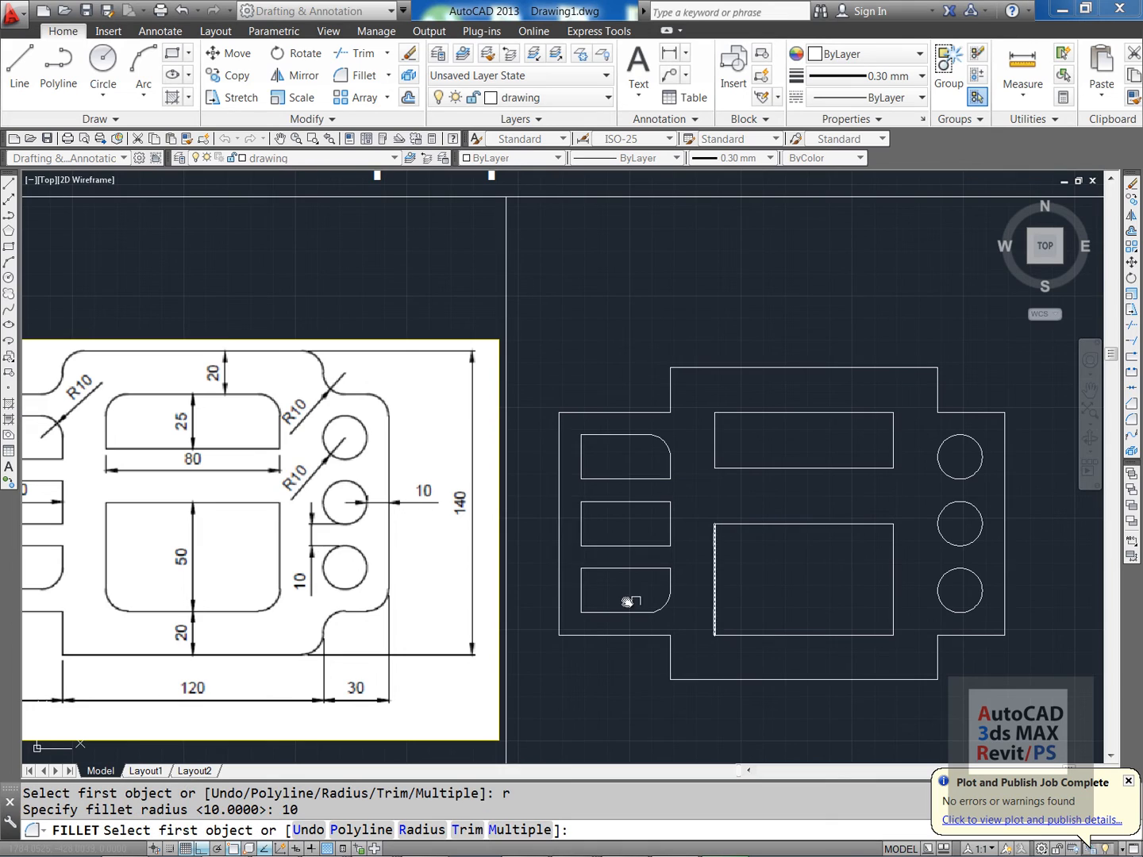
{"action": "middle_click_drag", "start_coordinate": [725, 601], "coordinate": [751, 590]}
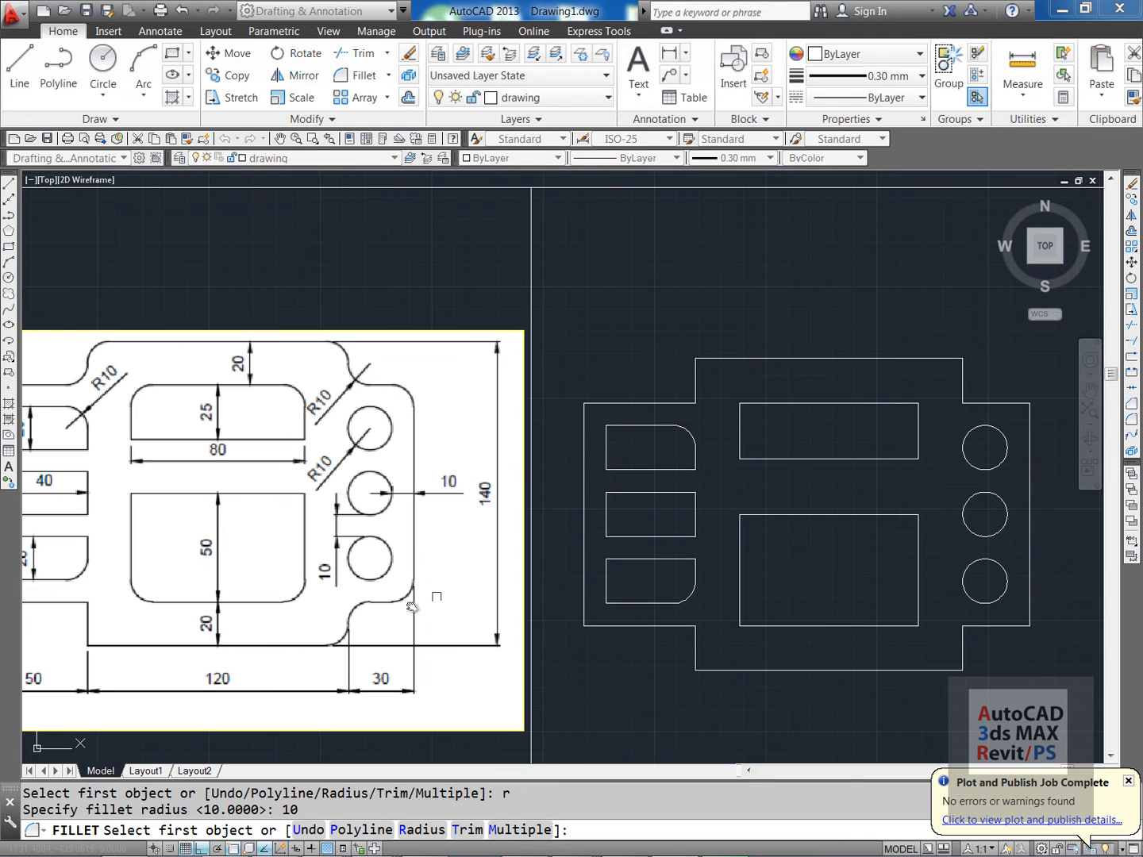
{"action": "left_click", "coordinate": [739, 606]}
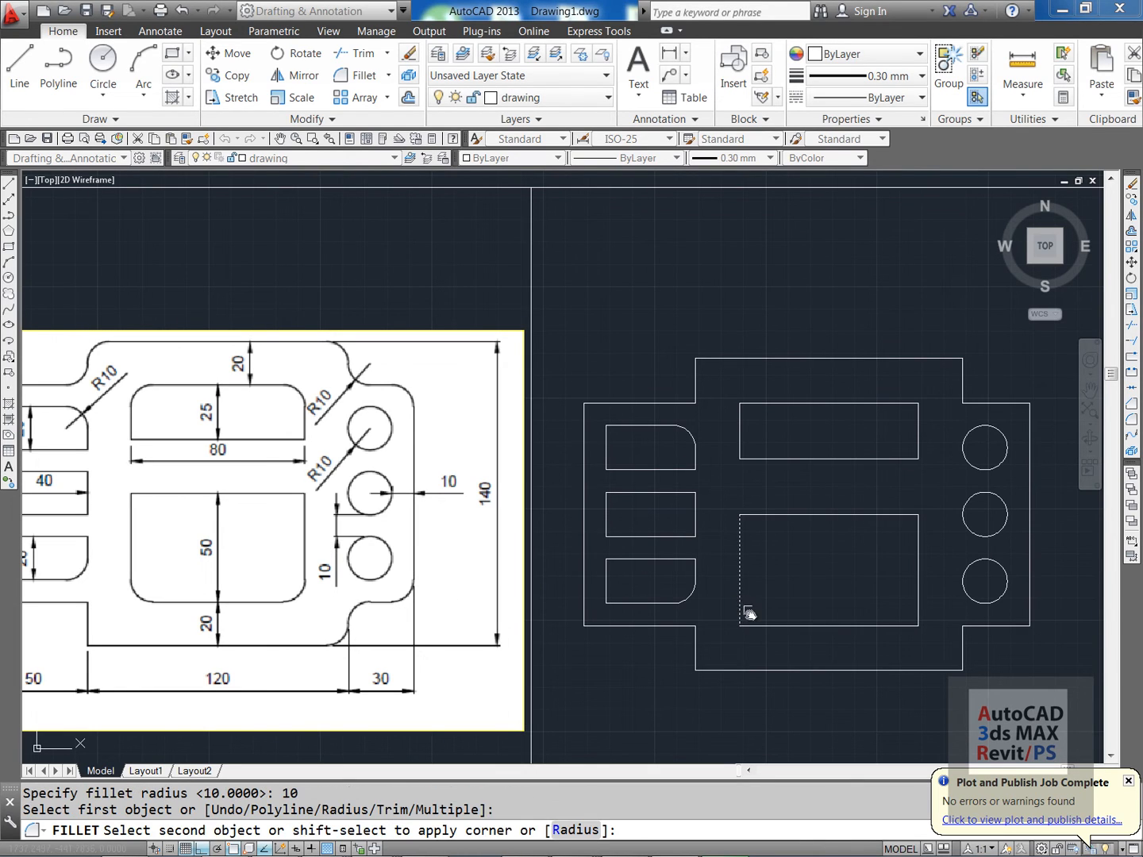
{"action": "left_click", "coordinate": [750, 622]}
- Fillet the lower-right corner of the lower central cutout with the same radius of 10
{"action": "key", "text": "Return"}
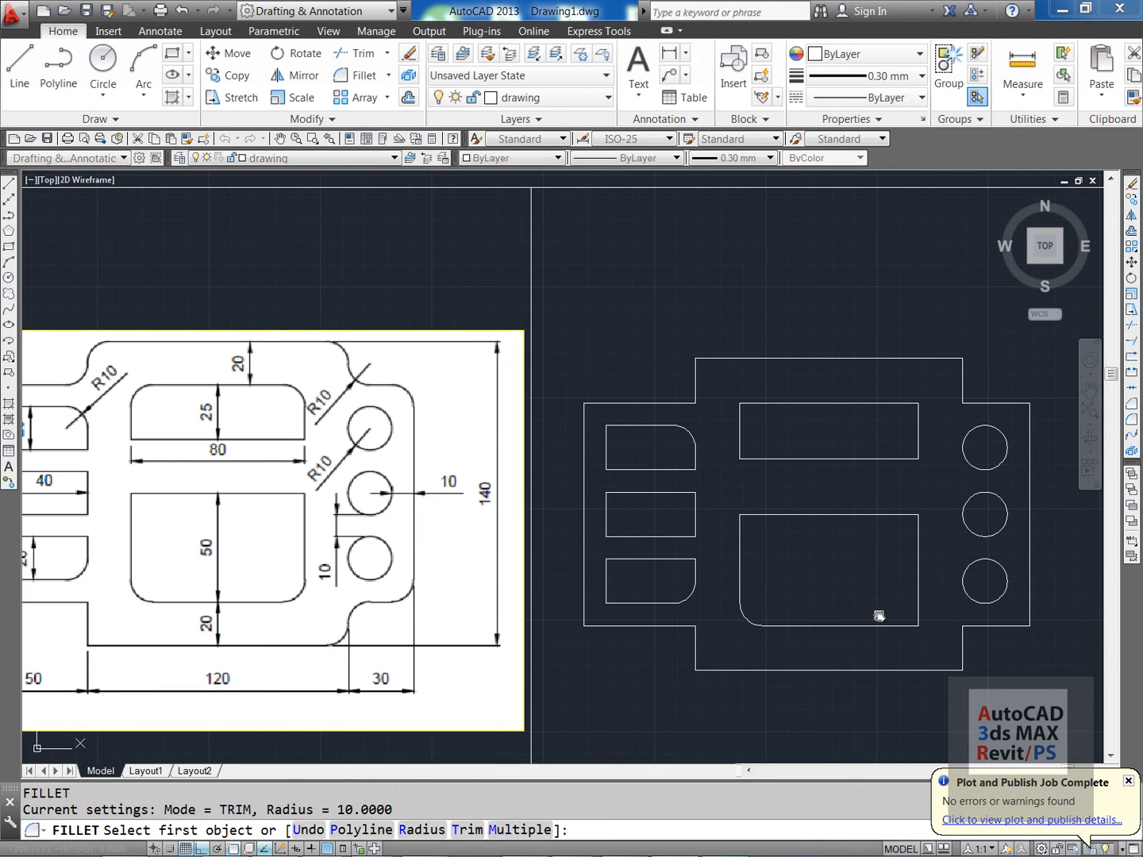
{"action": "left_click", "coordinate": [895, 620]}
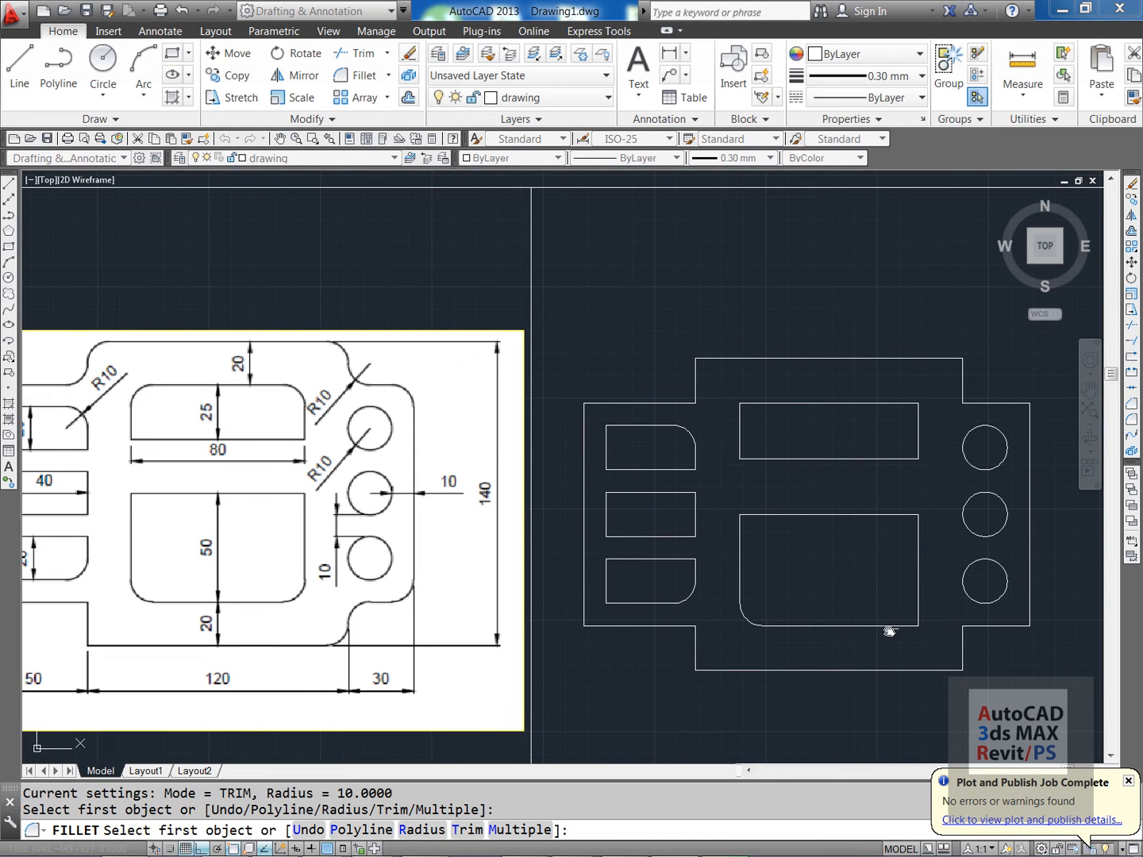
{"action": "left_click", "coordinate": [897, 624]}
{"action": "left_click", "coordinate": [899, 626]}
{"action": "left_click", "coordinate": [918, 612]}
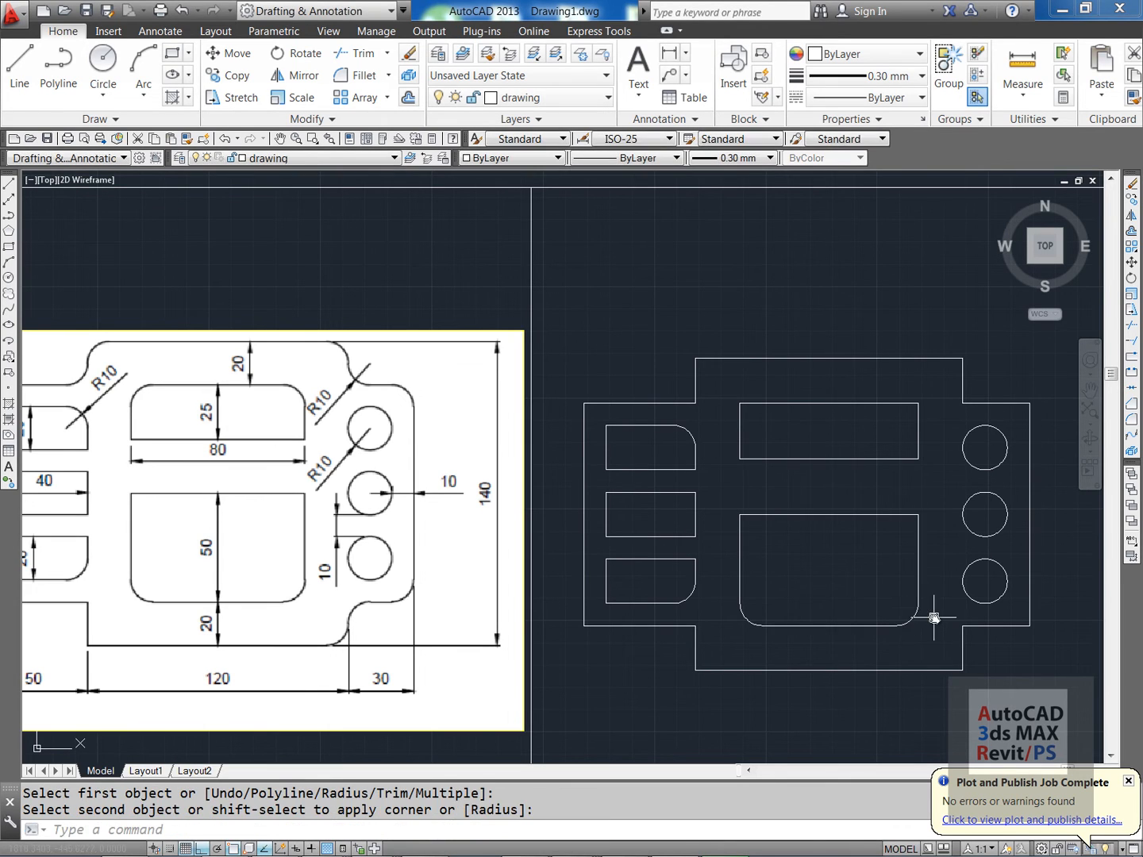
- Fillet the outer and inner corners of the plate's lower-right step with radius 10
{"action": "key", "text": "Return"}
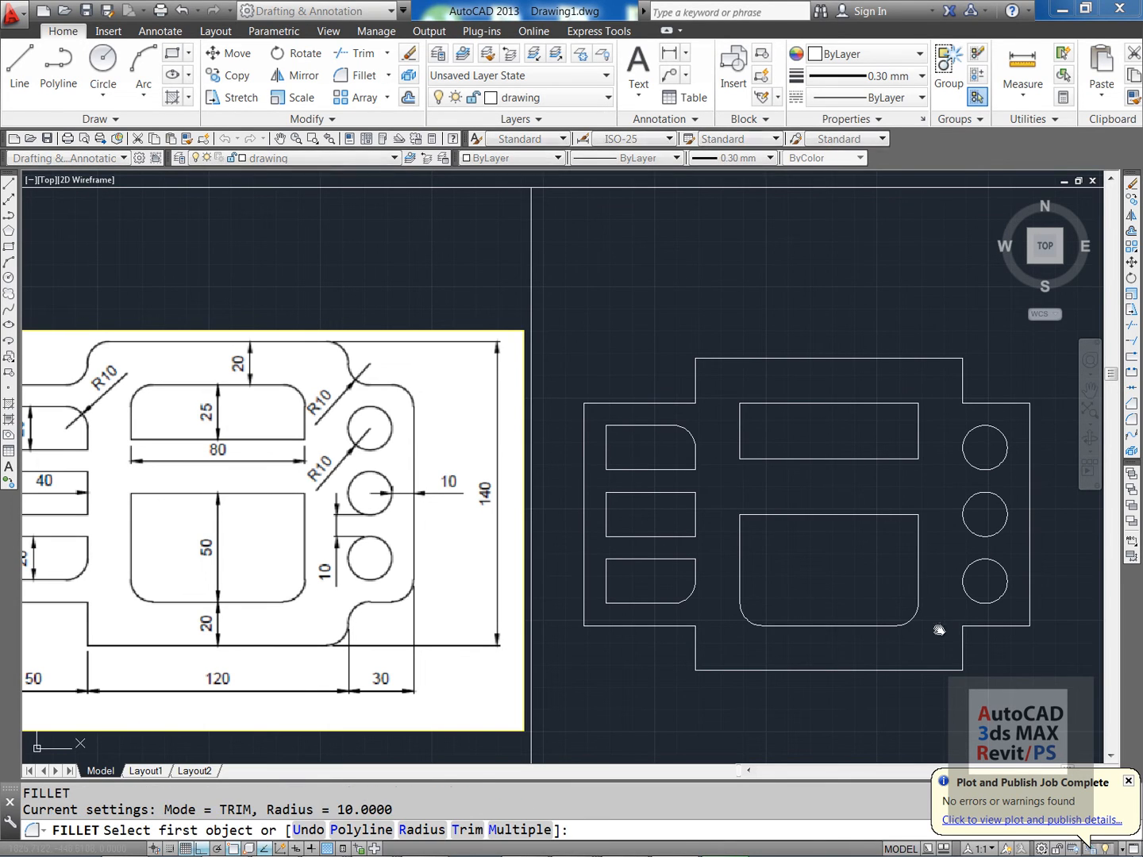
{"action": "left_click", "coordinate": [940, 669]}
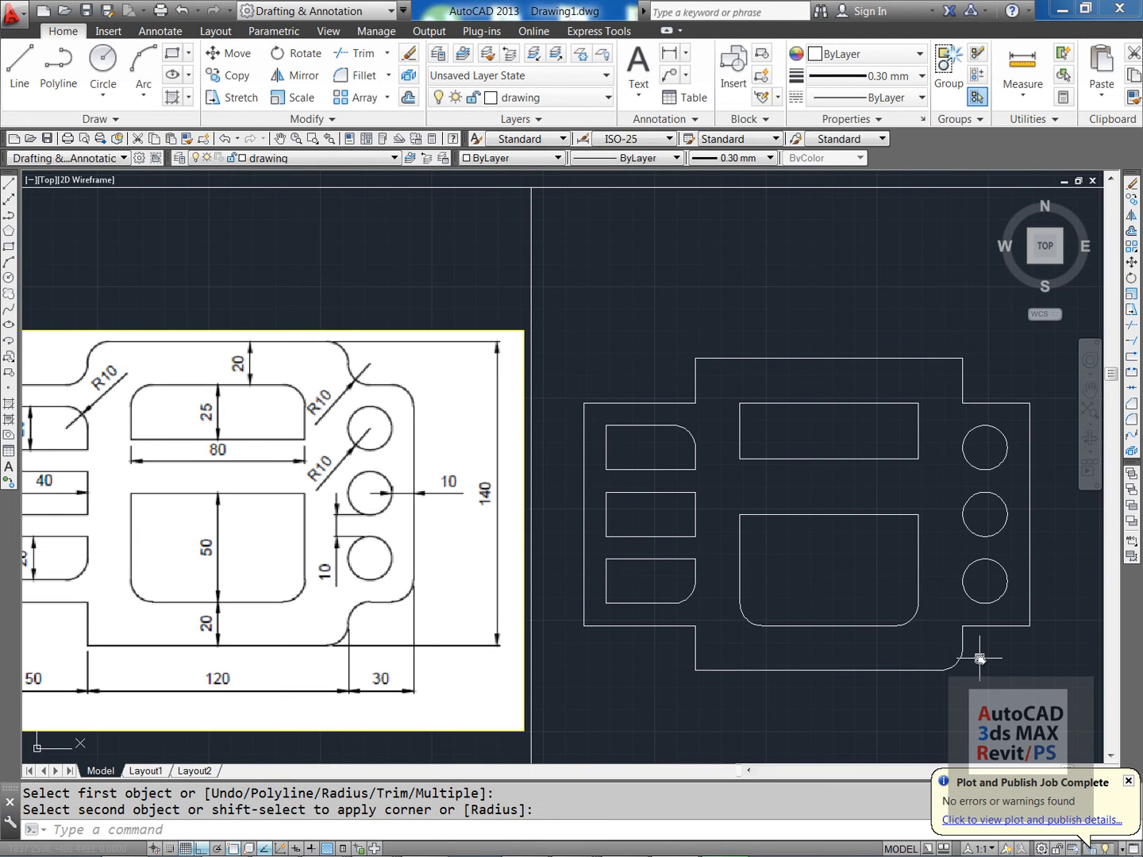
{"action": "left_click", "coordinate": [979, 653]}
{"action": "key", "text": "Return"}
{"action": "left_click", "coordinate": [982, 632]}
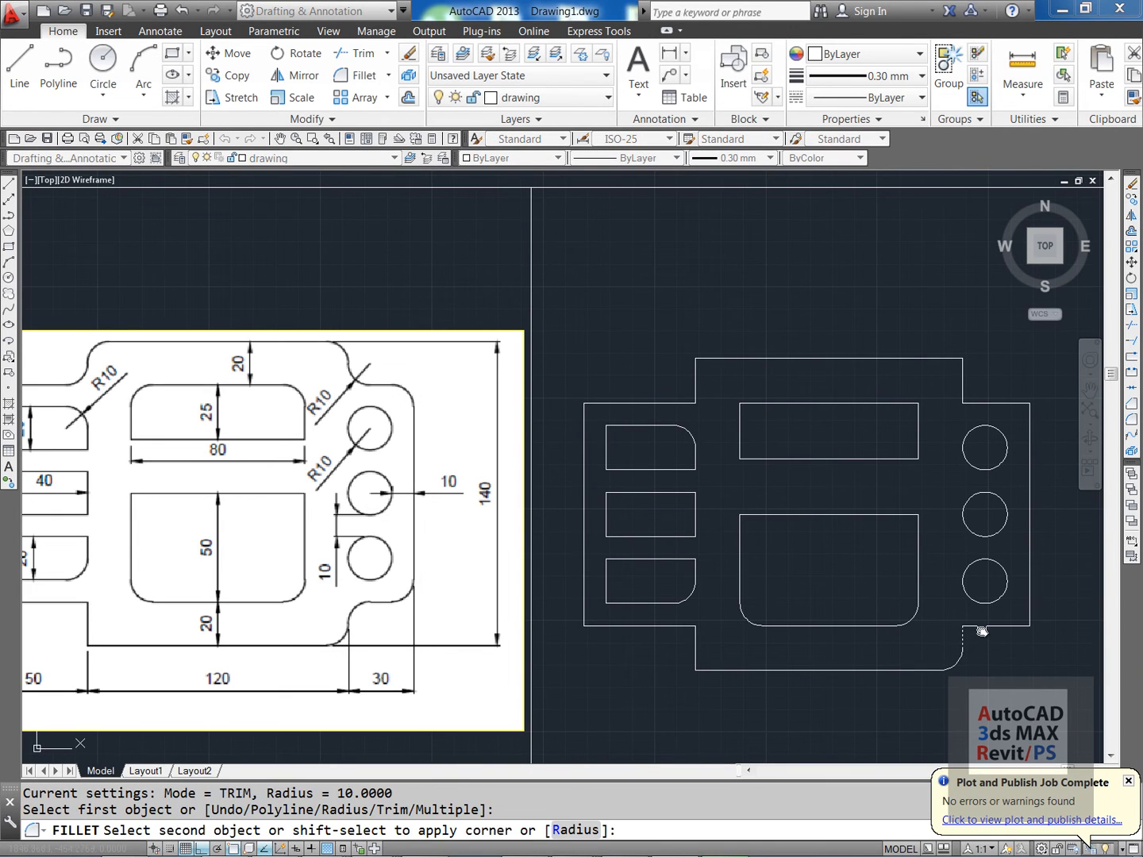
{"action": "left_click", "coordinate": [977, 625]}
- Fillet the lower and upper corners of the plate's far right edge with radius 10
{"action": "key", "text": "Return"}
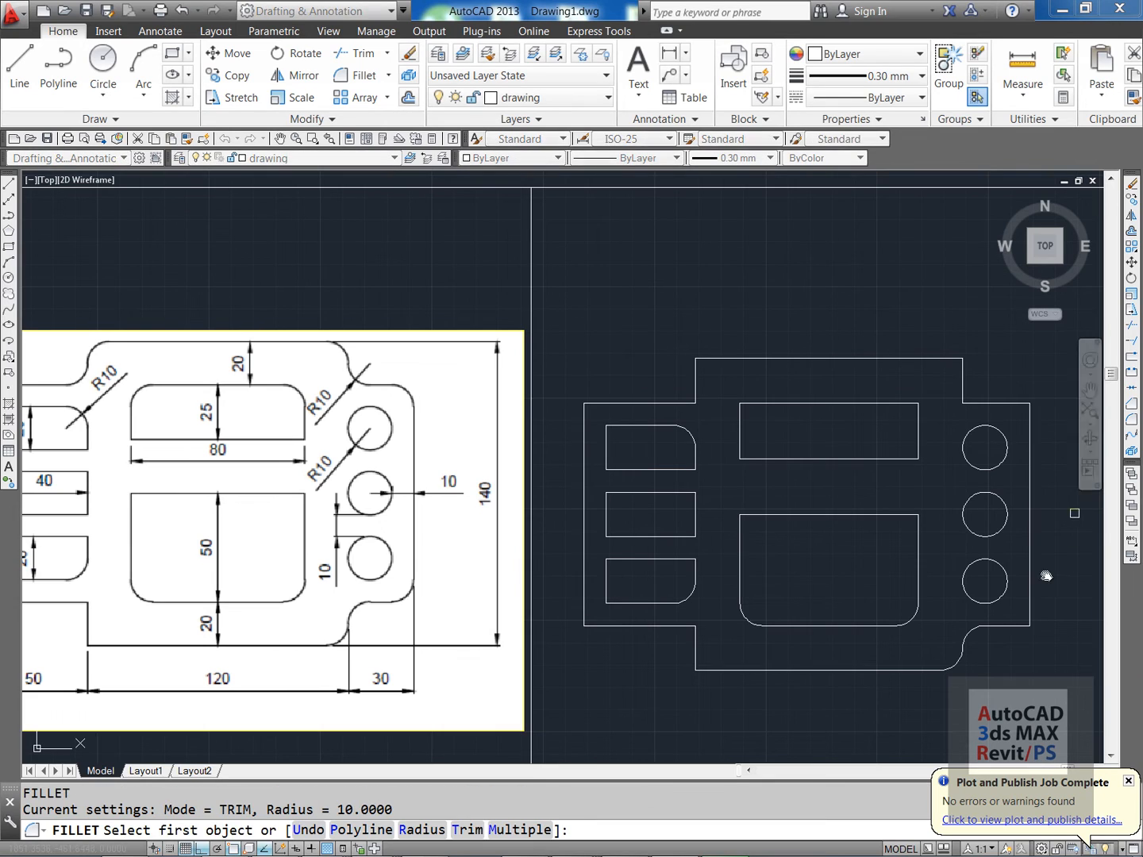
{"action": "left_click", "coordinate": [1029, 618]}
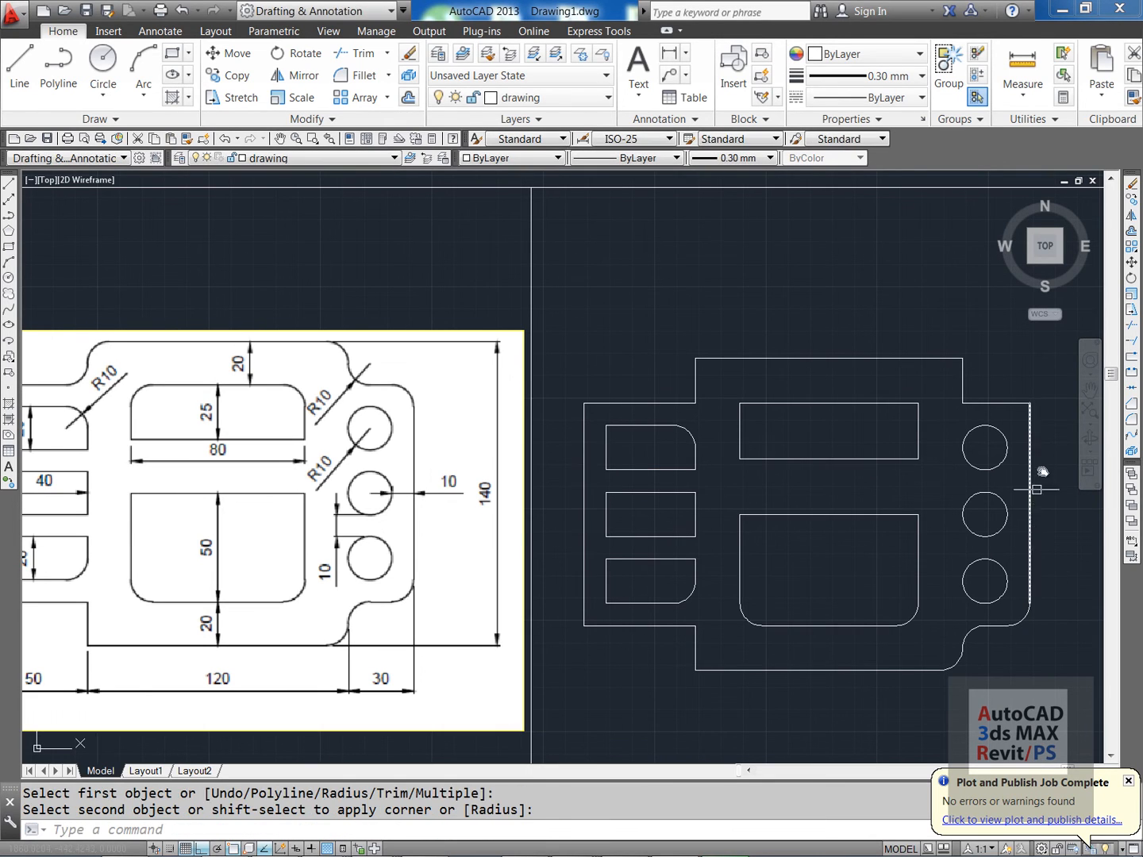
{"action": "key", "text": "Return"}
{"action": "left_click", "coordinate": [1013, 397]}
{"action": "left_click", "coordinate": [1015, 399]}
{"action": "left_click", "coordinate": [1019, 406]}
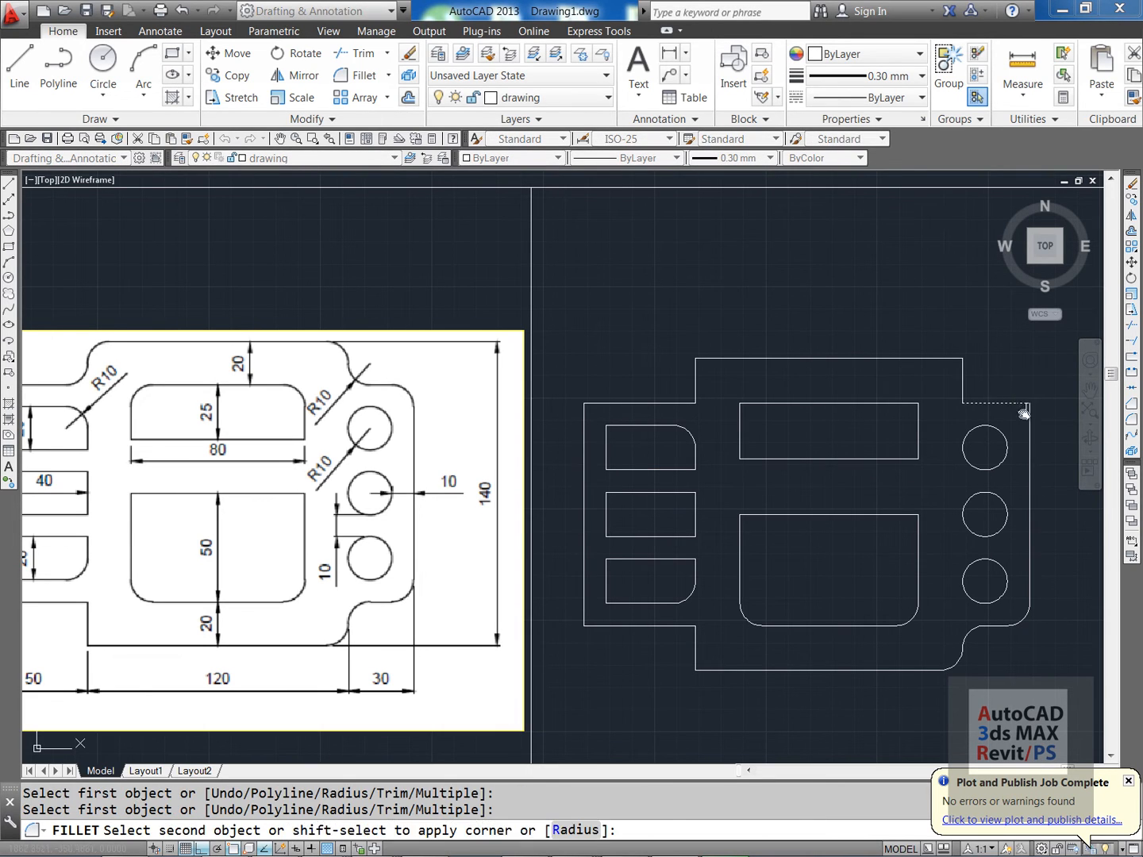
{"action": "left_click", "coordinate": [1029, 421]}
- Fillet the inner and outer corners of the plate's upper-right step with radius 10
{"action": "key", "text": "Return"}
{"action": "left_click", "coordinate": [987, 402]}
{"action": "left_click", "coordinate": [963, 387]}
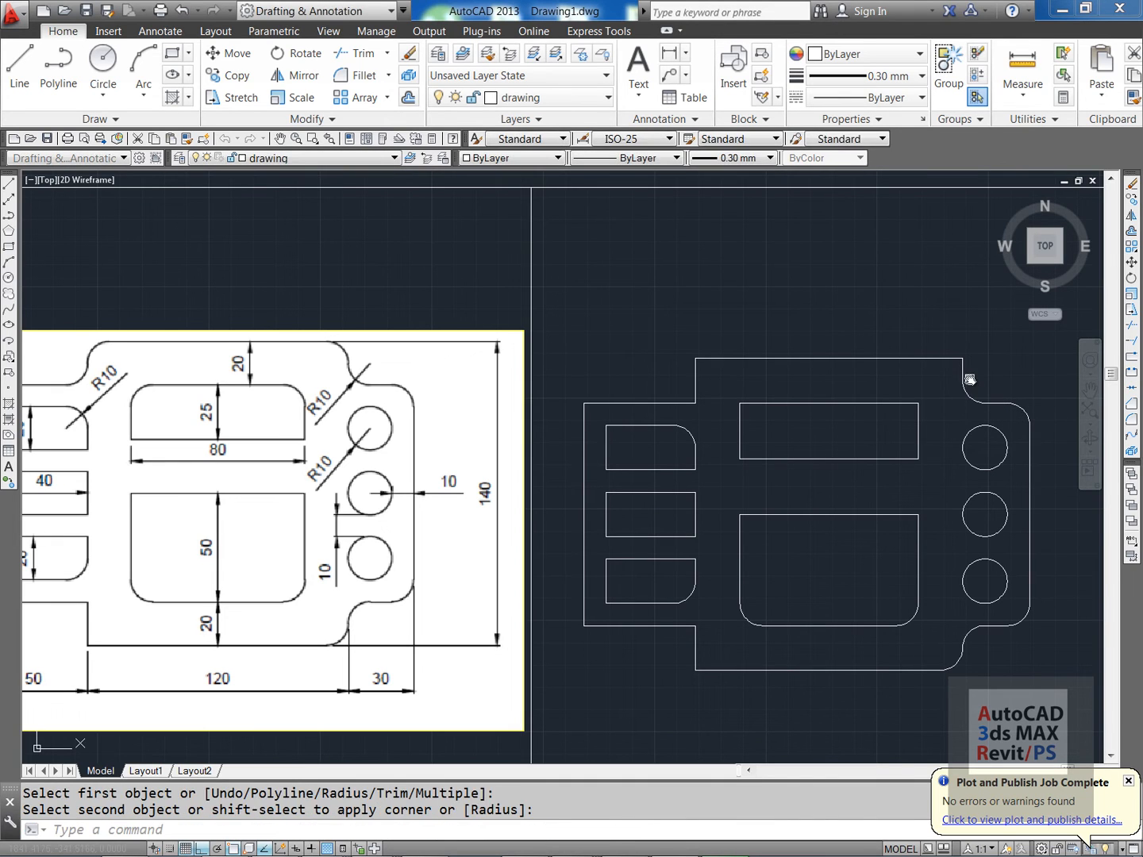
{"action": "key", "text": "Return"}
{"action": "left_click", "coordinate": [958, 373]}
{"action": "left_click", "coordinate": [950, 359]}
{"action": "left_click", "coordinate": [963, 370]}
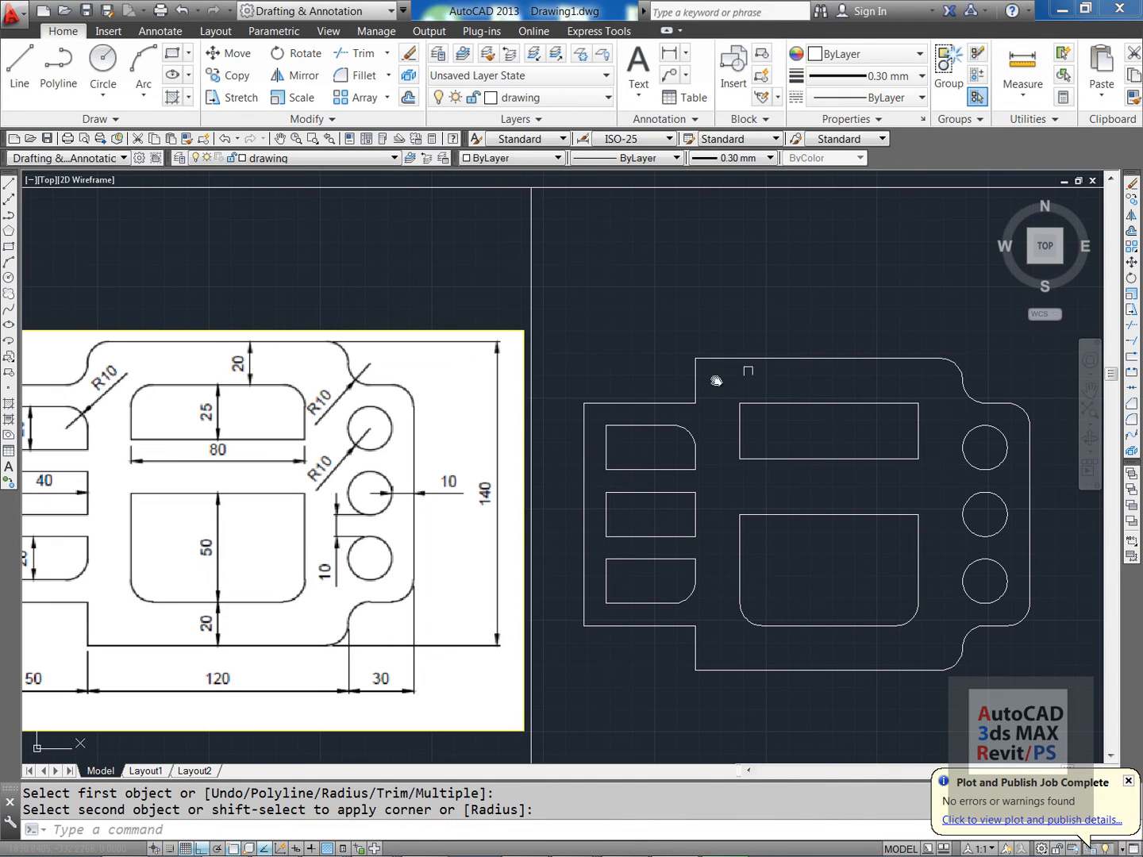
- Fillet the outer and inner corners of the plate's upper-left step with radius 10
{"action": "key", "text": "Return"}
{"action": "left_click", "coordinate": [717, 360]}
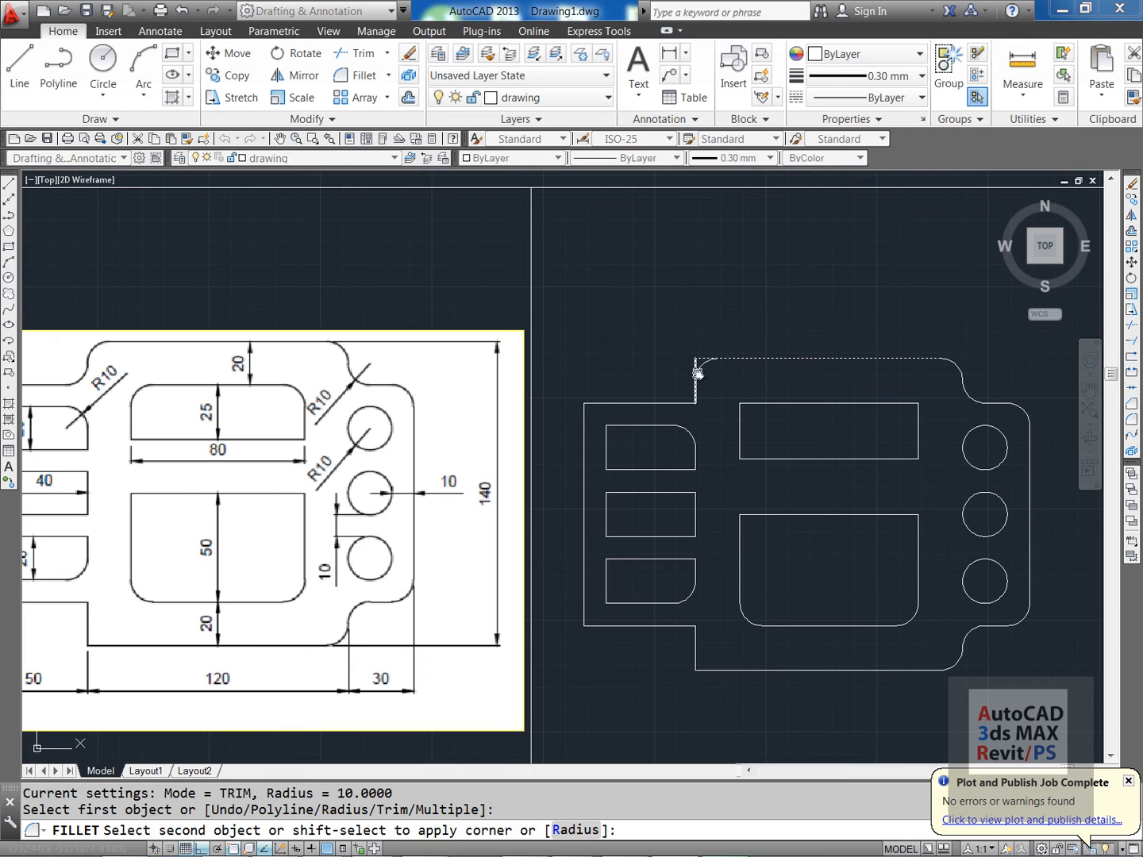
{"action": "left_click", "coordinate": [697, 373]}
{"action": "key", "text": "Return"}
{"action": "left_click", "coordinate": [696, 393]}
{"action": "left_click", "coordinate": [677, 403]}
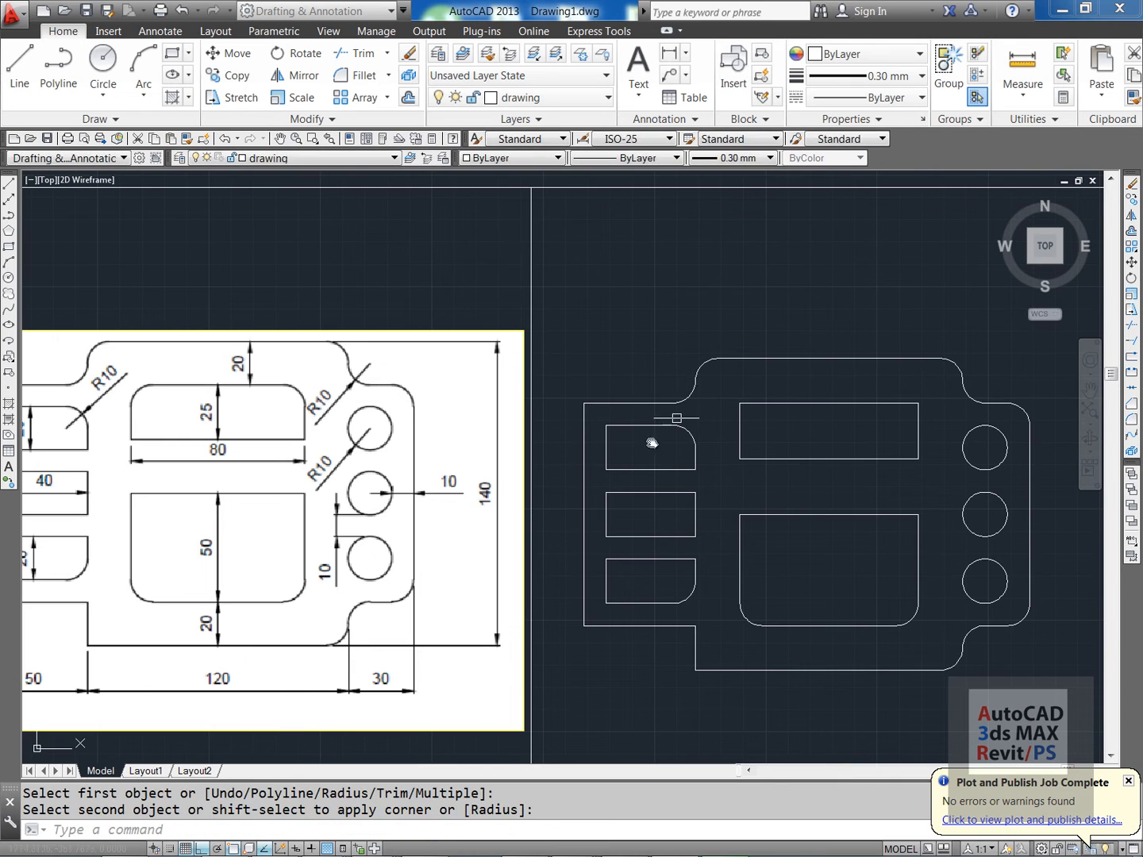
- Fillet the upper and lower corners of the plate's far left edge with radius 10
{"action": "key", "text": "Return"}
{"action": "scroll", "coordinate": [758, 496], "scroll_direction": "down", "scroll_amount": 2}
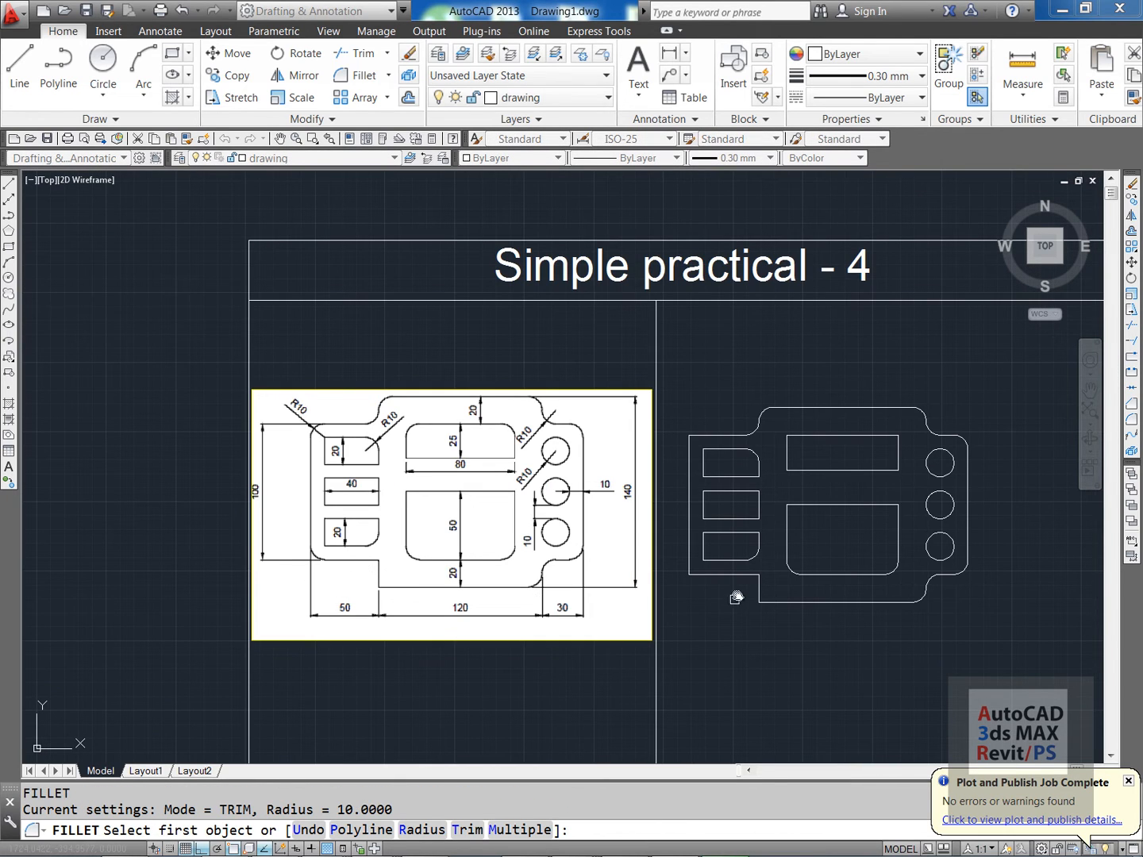
{"action": "scroll", "coordinate": [707, 448], "scroll_direction": "up", "scroll_amount": 4}
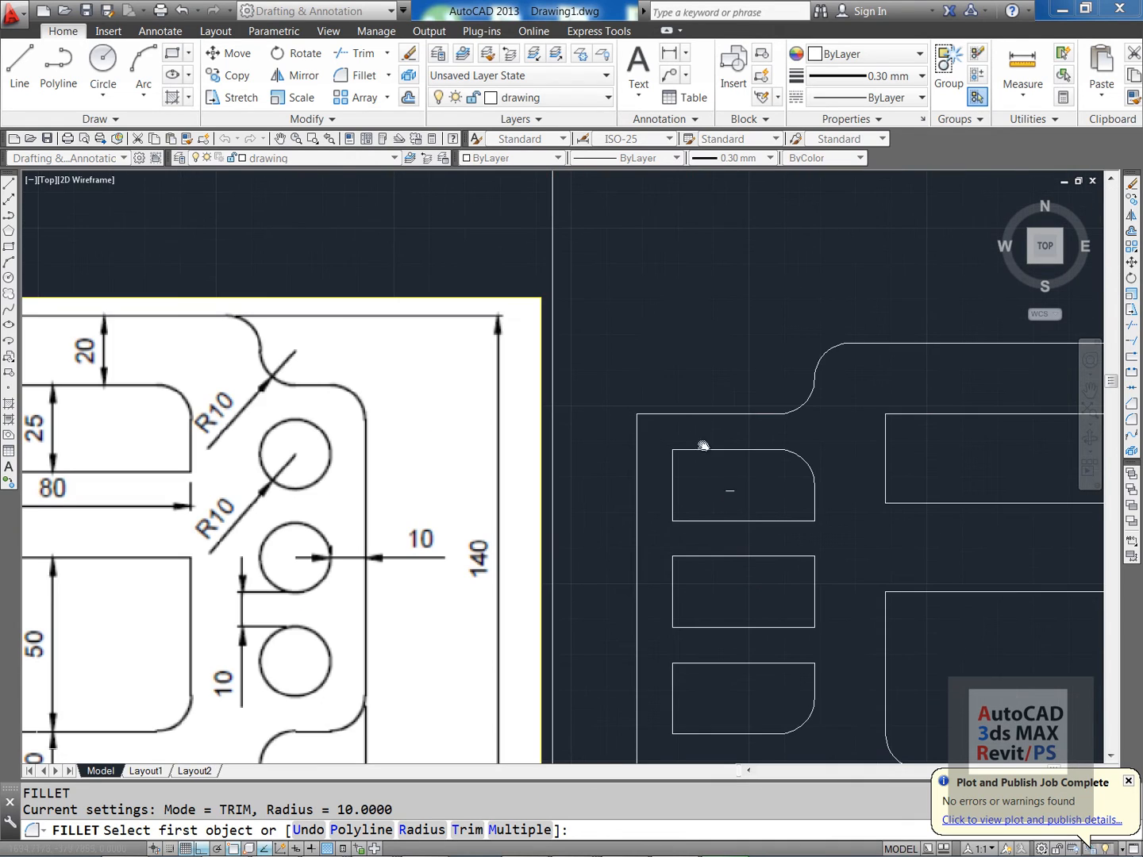
{"action": "left_click", "coordinate": [669, 411]}
{"action": "left_click", "coordinate": [635, 454]}
{"action": "middle_click_drag", "start_coordinate": [635, 454], "coordinate": [669, 561]}
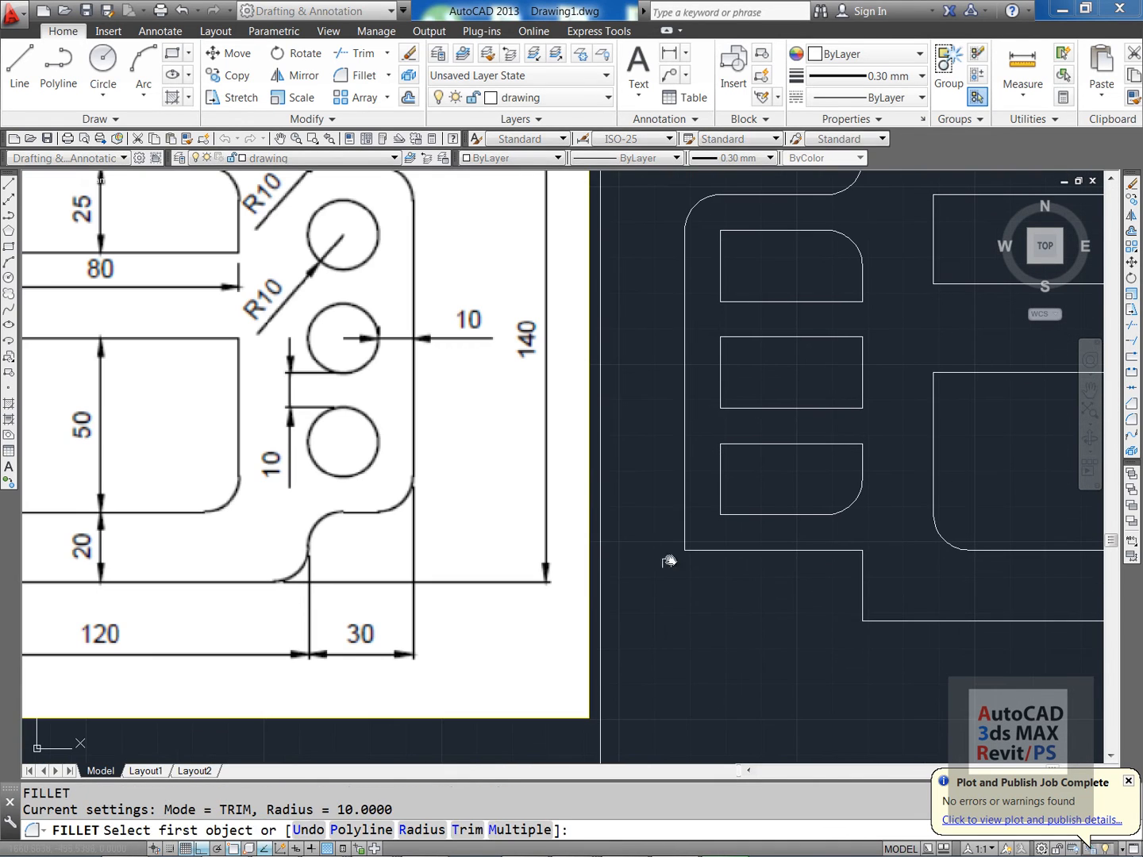
{"action": "left_click", "coordinate": [686, 532]}
{"action": "left_click", "coordinate": [694, 548]}
{"action": "key", "text": "Return"}
{"action": "scroll", "coordinate": [695, 537], "scroll_direction": "down", "scroll_amount": 5}
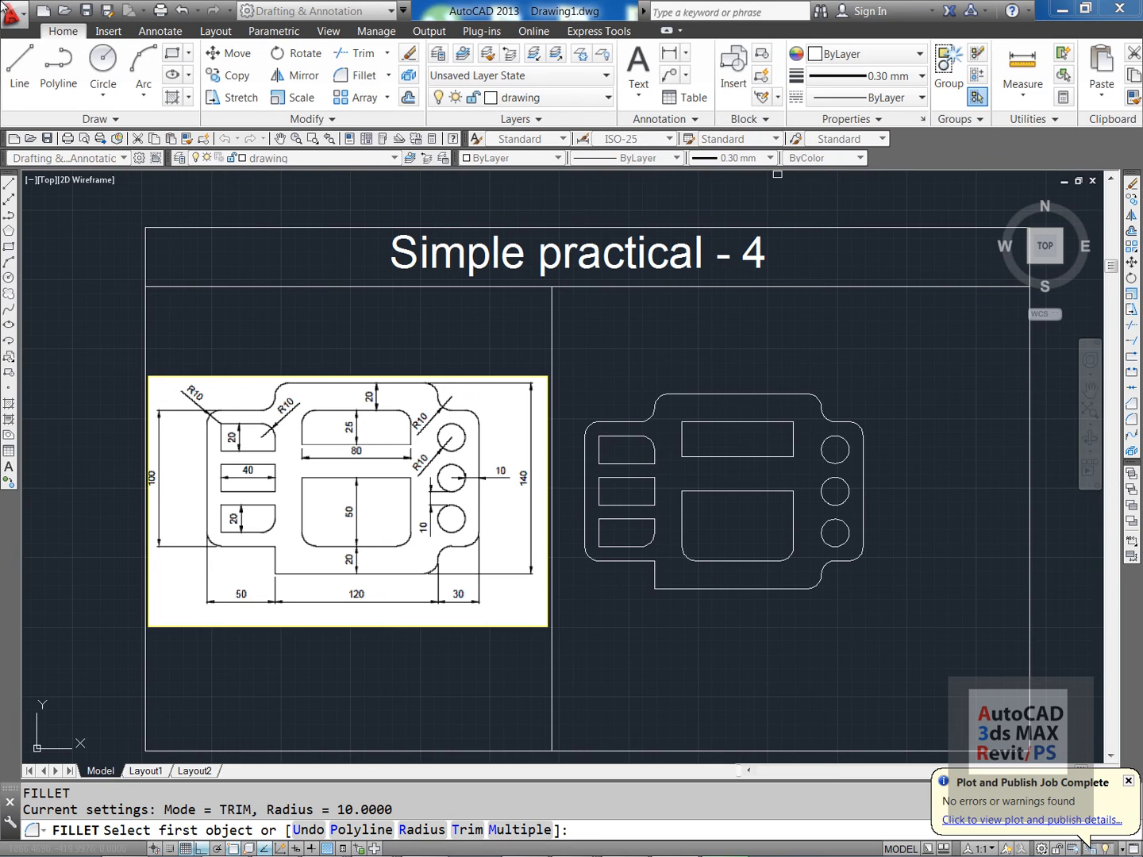
{"action": "left_click", "coordinate": [163, 33]}
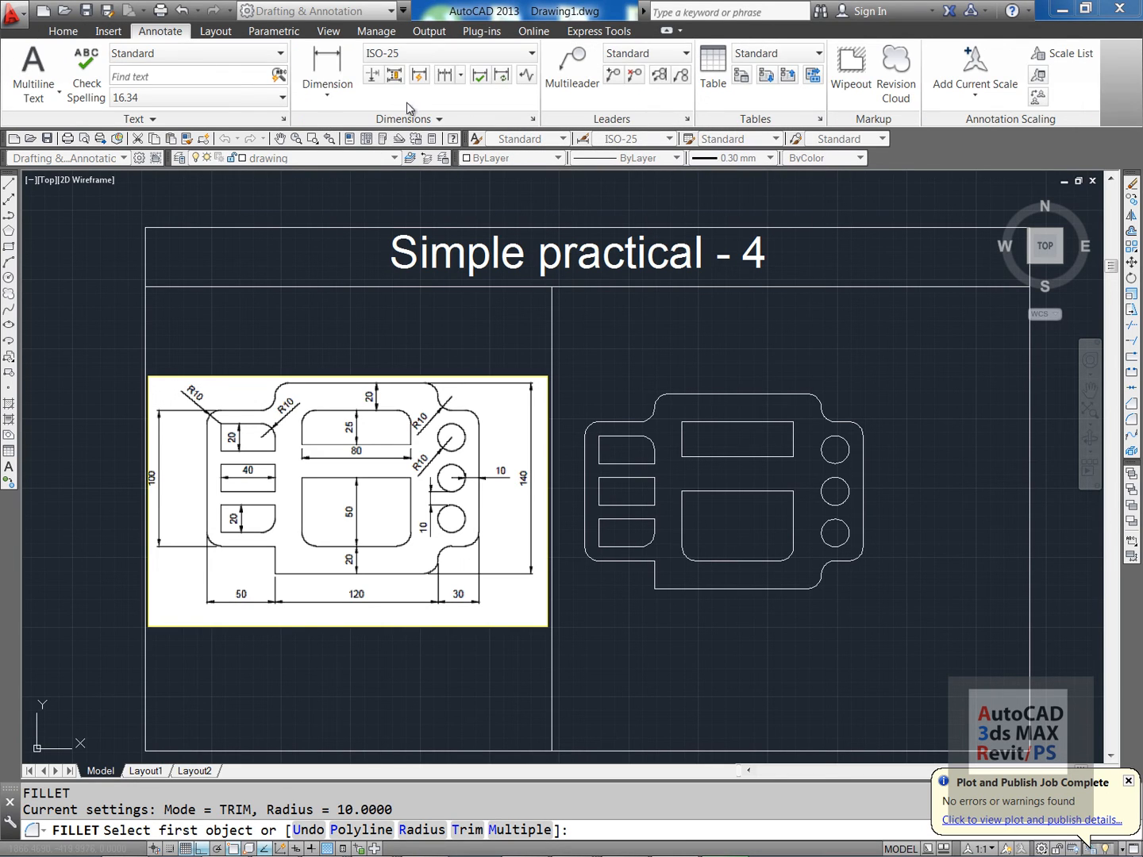
{"action": "left_click", "coordinate": [336, 65]}
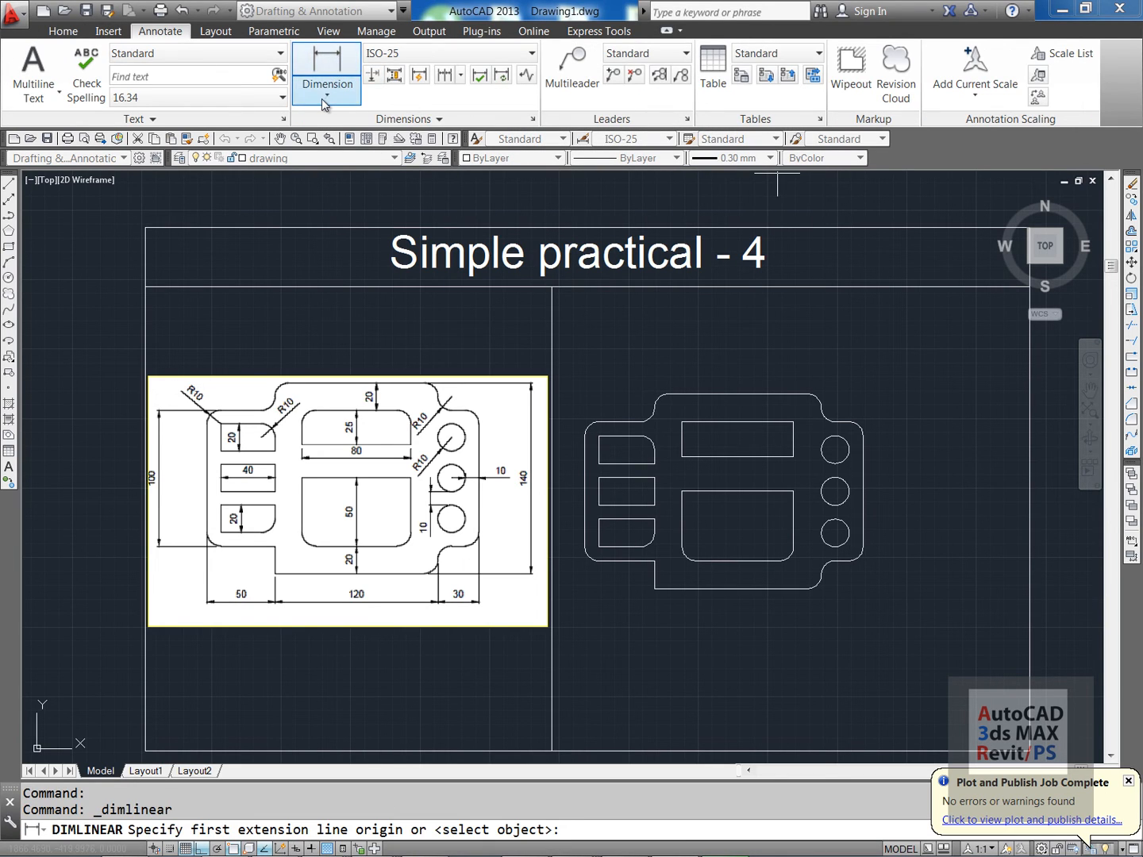
{"action": "left_click", "coordinate": [326, 96]}
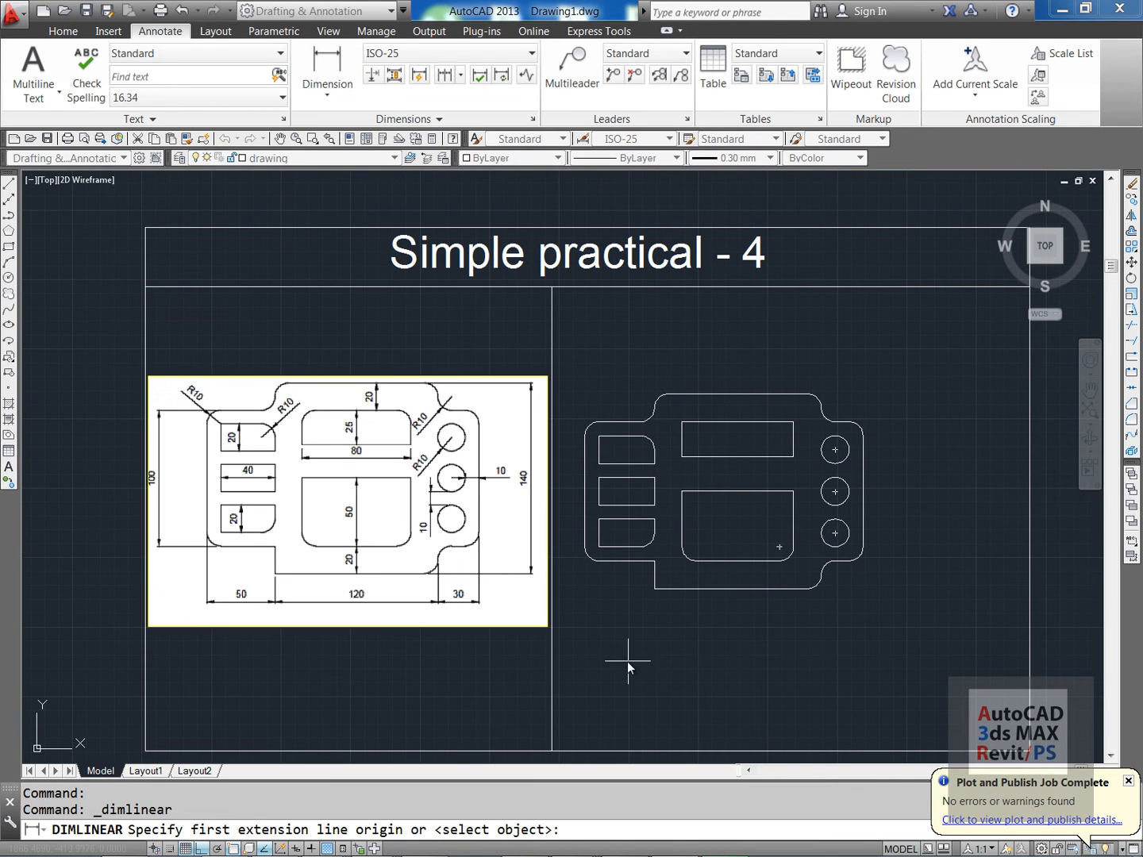
{"action": "left_click", "coordinate": [580, 546]}
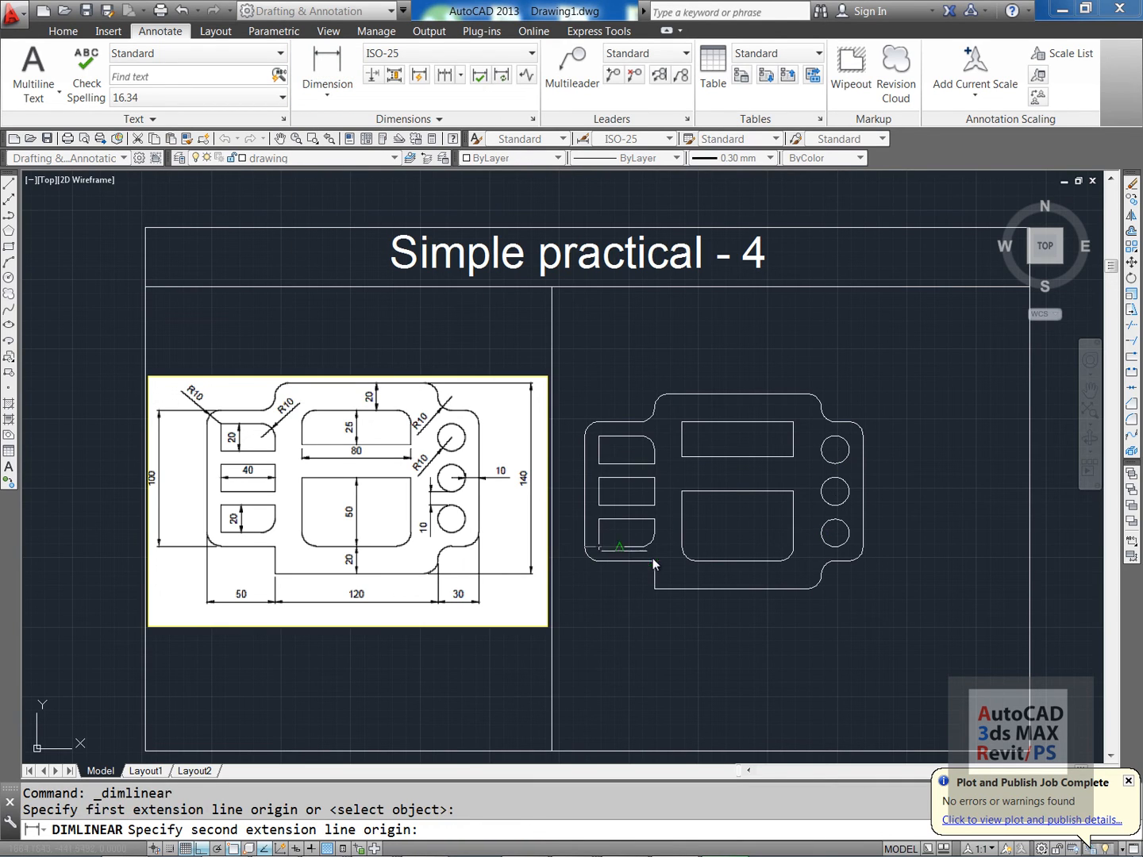
{"action": "left_click", "coordinate": [655, 563]}
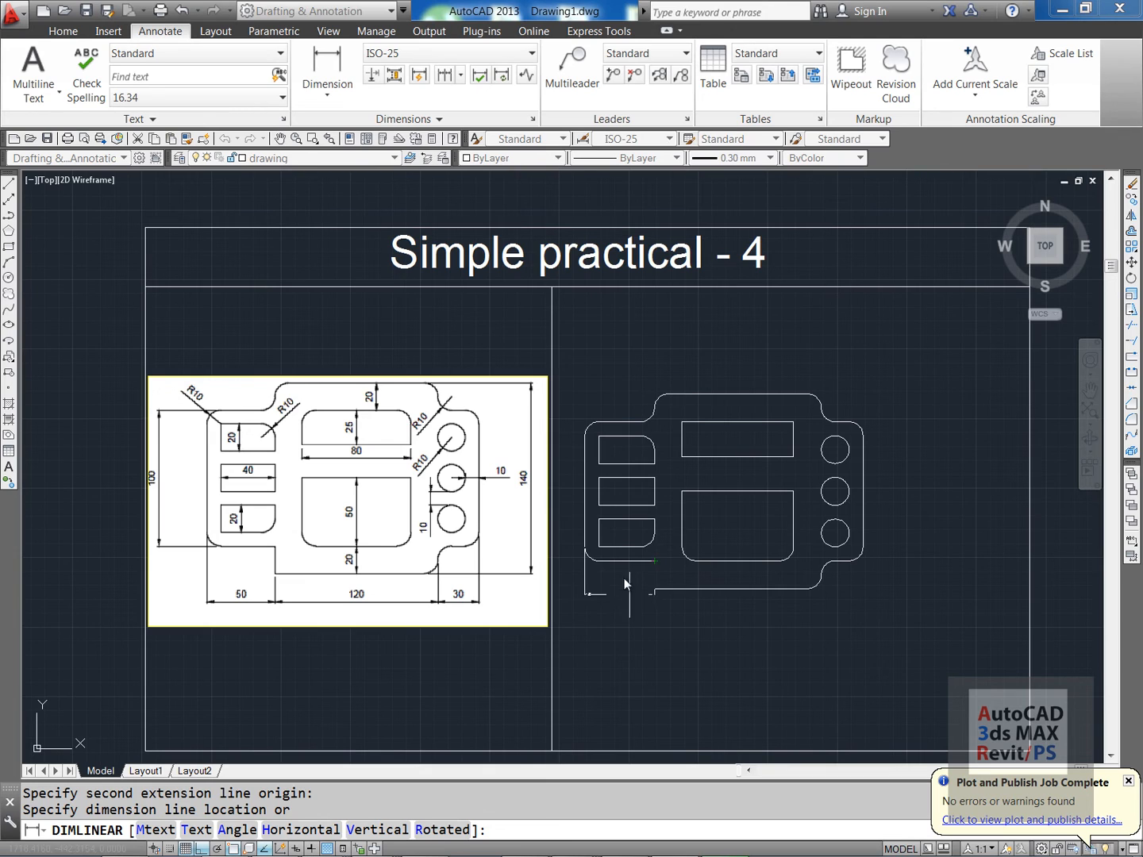
{"action": "key", "text": "Escape"}
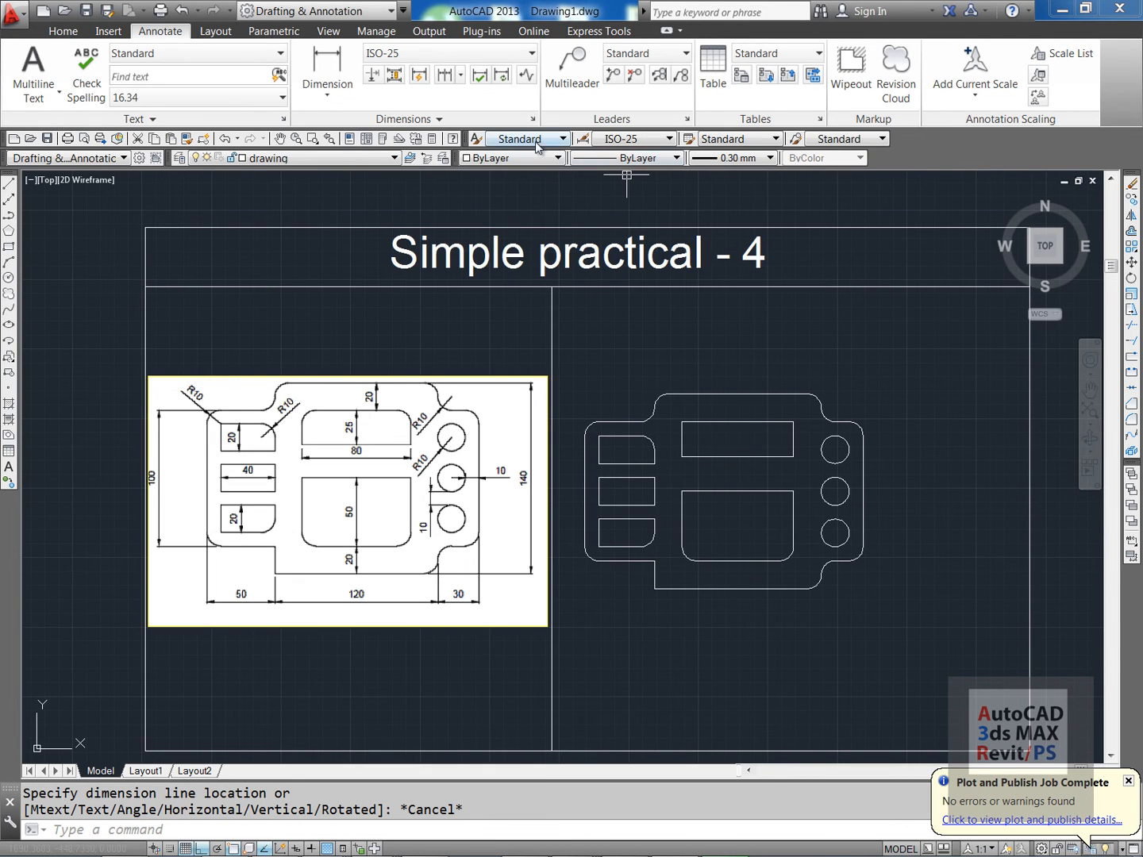
- Make the dimension layer the current layer
{"action": "left_click", "coordinate": [72, 30]}
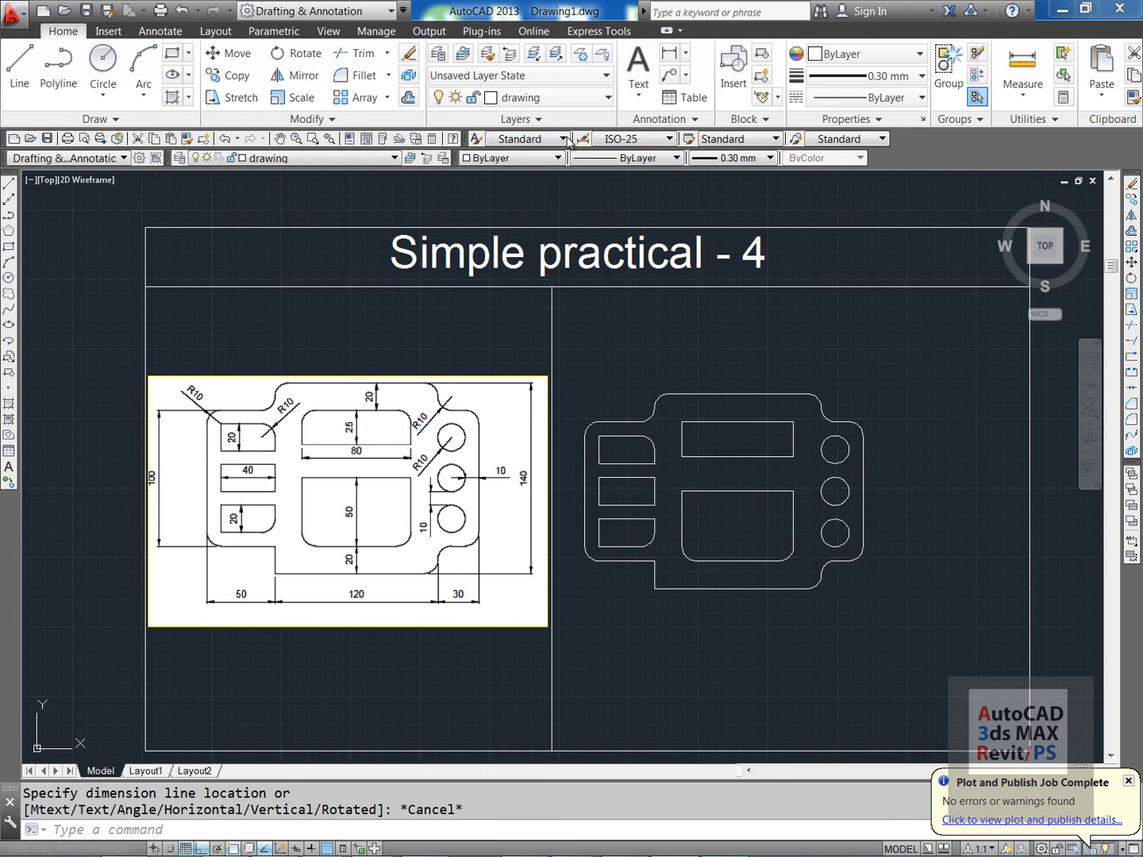
{"action": "left_click", "coordinate": [607, 98]}
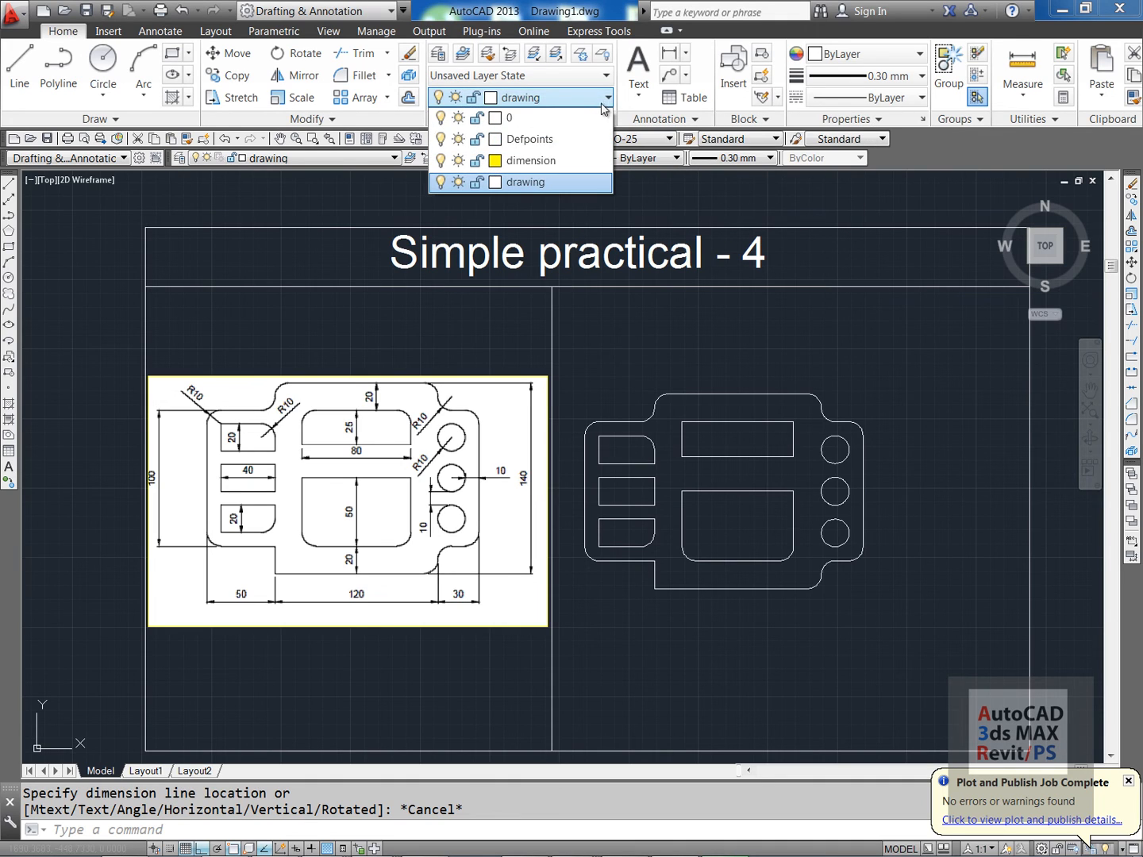
{"action": "left_click", "coordinate": [530, 161]}
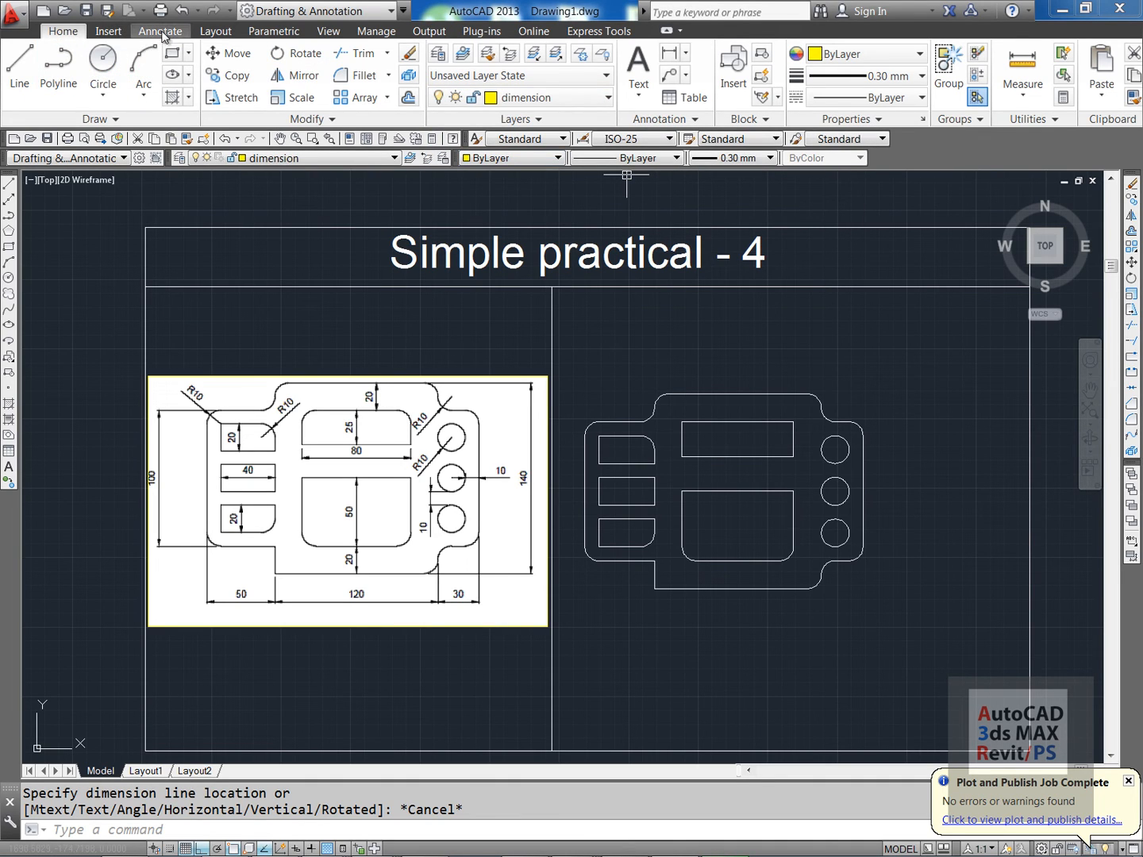
- Add a horizontal linear dimension across the plate's lower-left step, from the far left edge to the step corner, placed below the plate
{"action": "left_click", "coordinate": [161, 31]}
{"action": "left_click", "coordinate": [327, 64]}
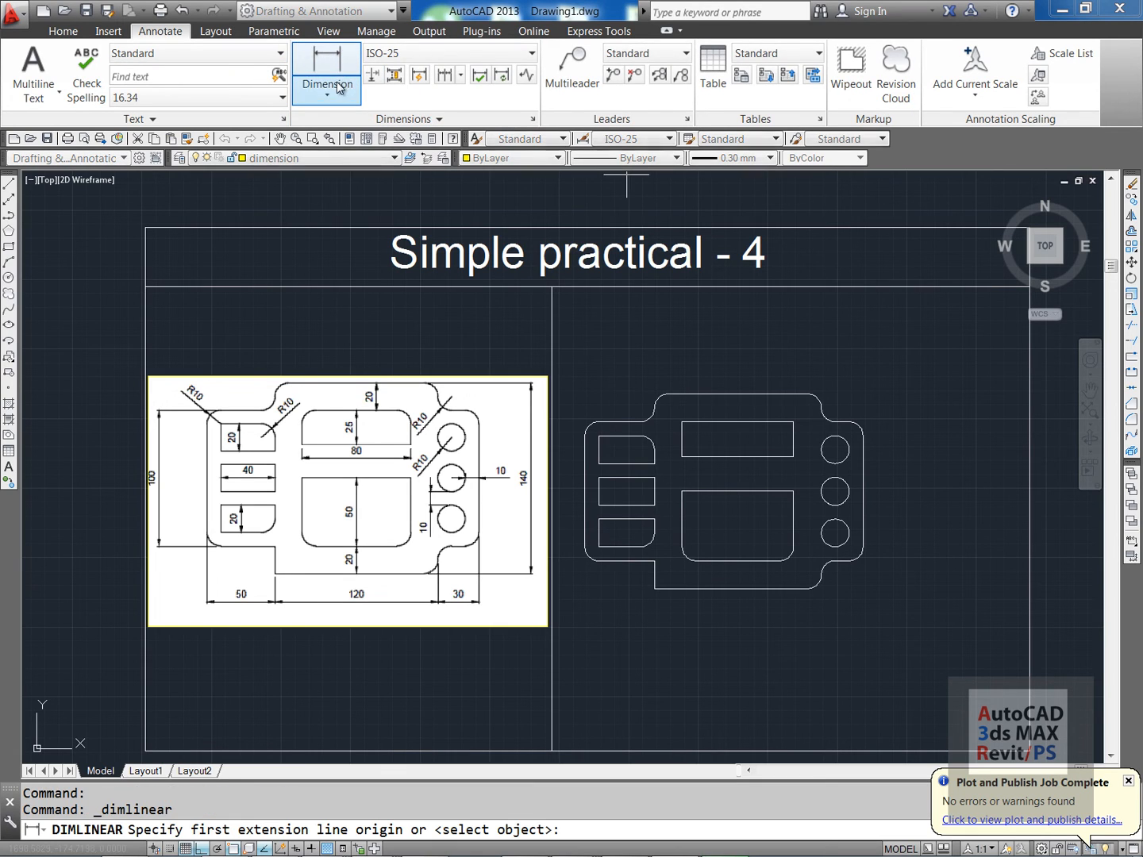
{"action": "left_click", "coordinate": [328, 93]}
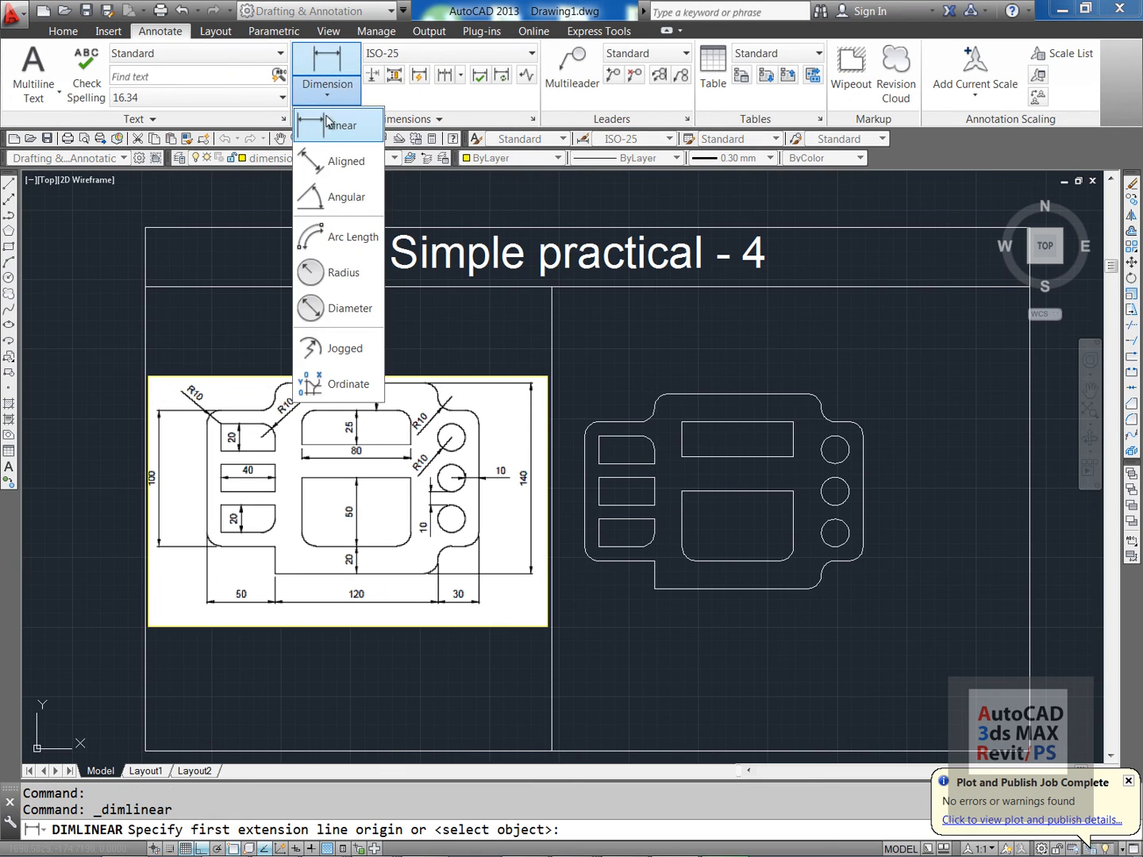
{"action": "left_click", "coordinate": [585, 548]}
{"action": "key", "text": "Escape"}
{"action": "key", "text": "Return"}
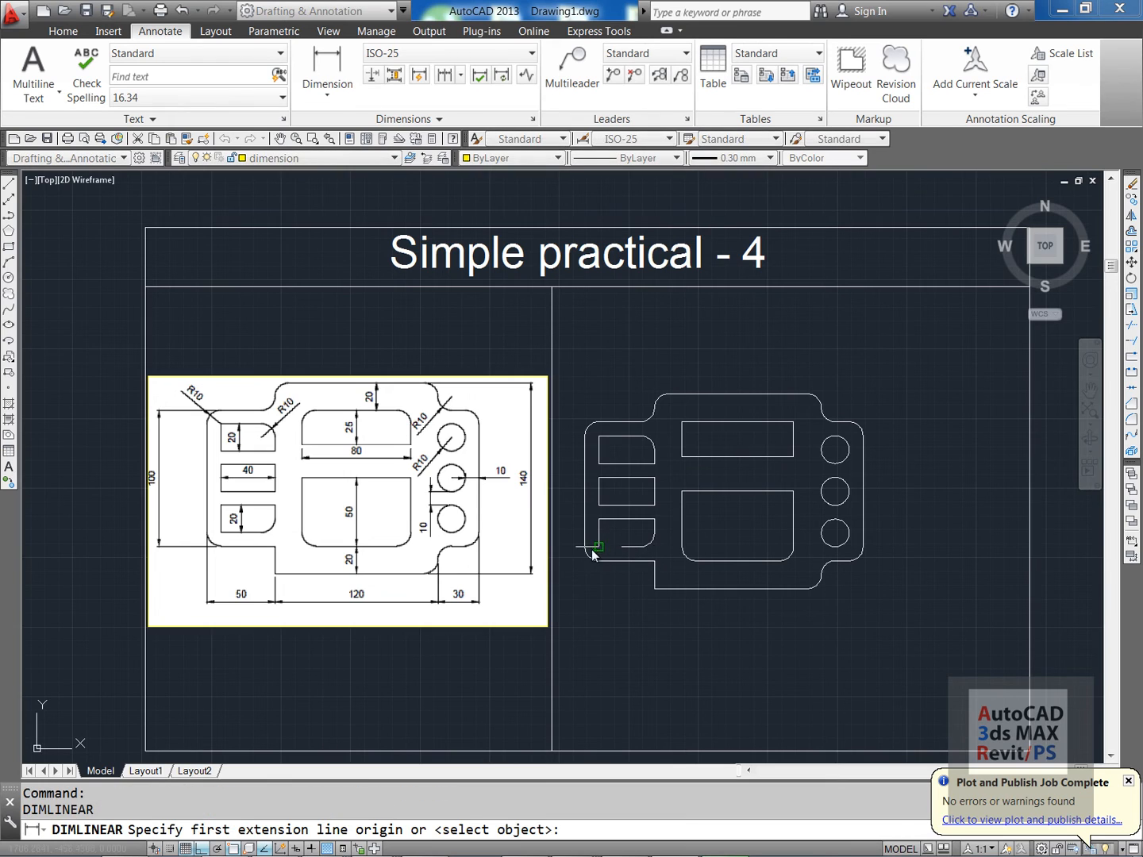
{"action": "left_click", "coordinate": [591, 549]}
{"action": "left_click", "coordinate": [656, 564]}
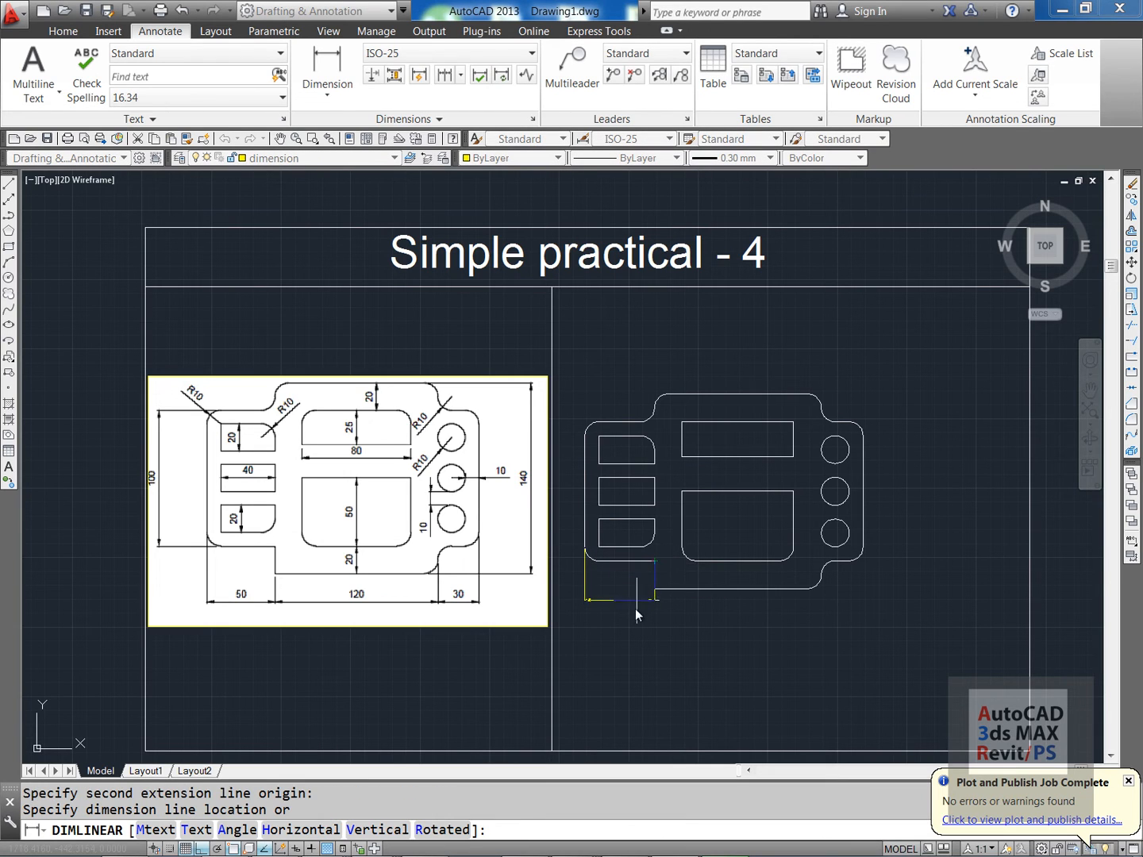
{"action": "left_click", "coordinate": [630, 616]}
- Continue the horizontal dimension chain below the plate across the middle section and on to the far right edge
{"action": "mouse_move", "coordinate": [706, 651]}
{"action": "middle_mouse_down"}
{"action": "mouse_move", "coordinate": [695, 612]}
{"action": "mouse_move", "coordinate": [863, 643]}
{"action": "mouse_move", "coordinate": [817, 635]}
{"action": "middle_mouse_up"}
{"action": "scroll", "coordinate": [698, 602], "scroll_direction": "up", "scroll_amount": 2}
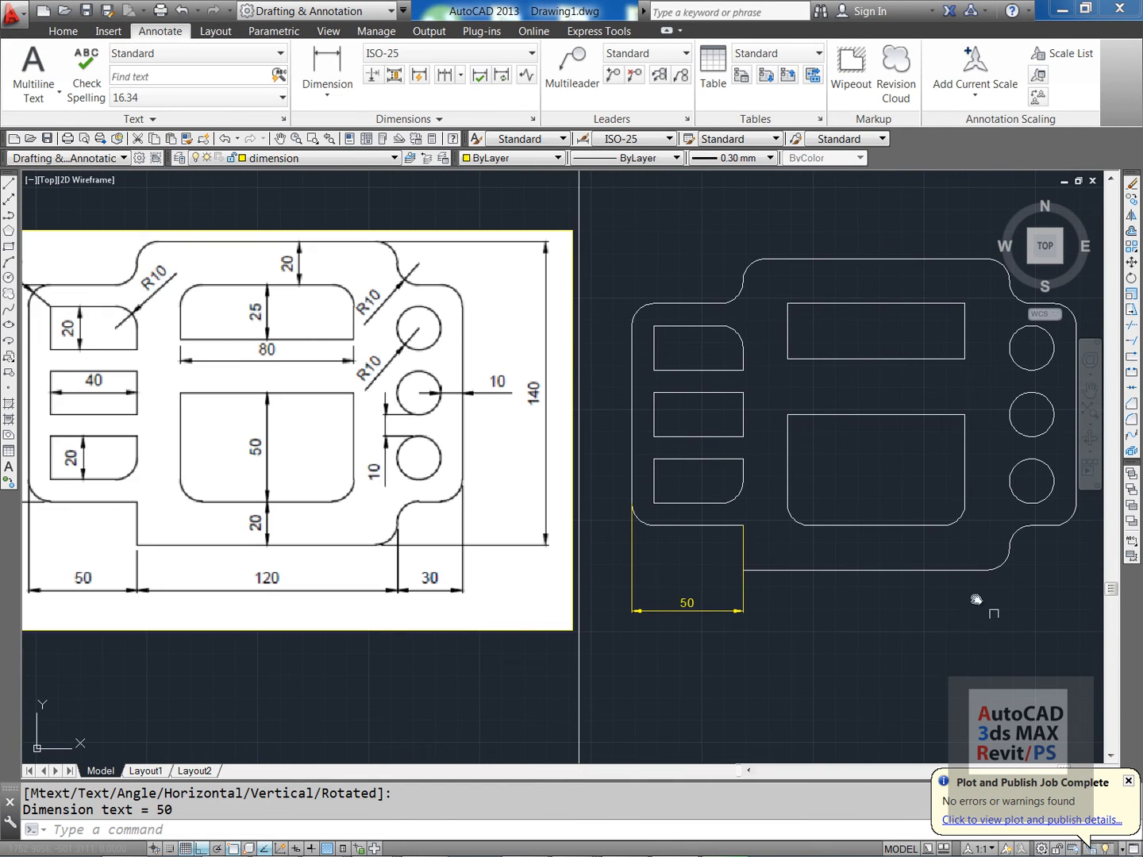
{"action": "left_click", "coordinate": [460, 77]}
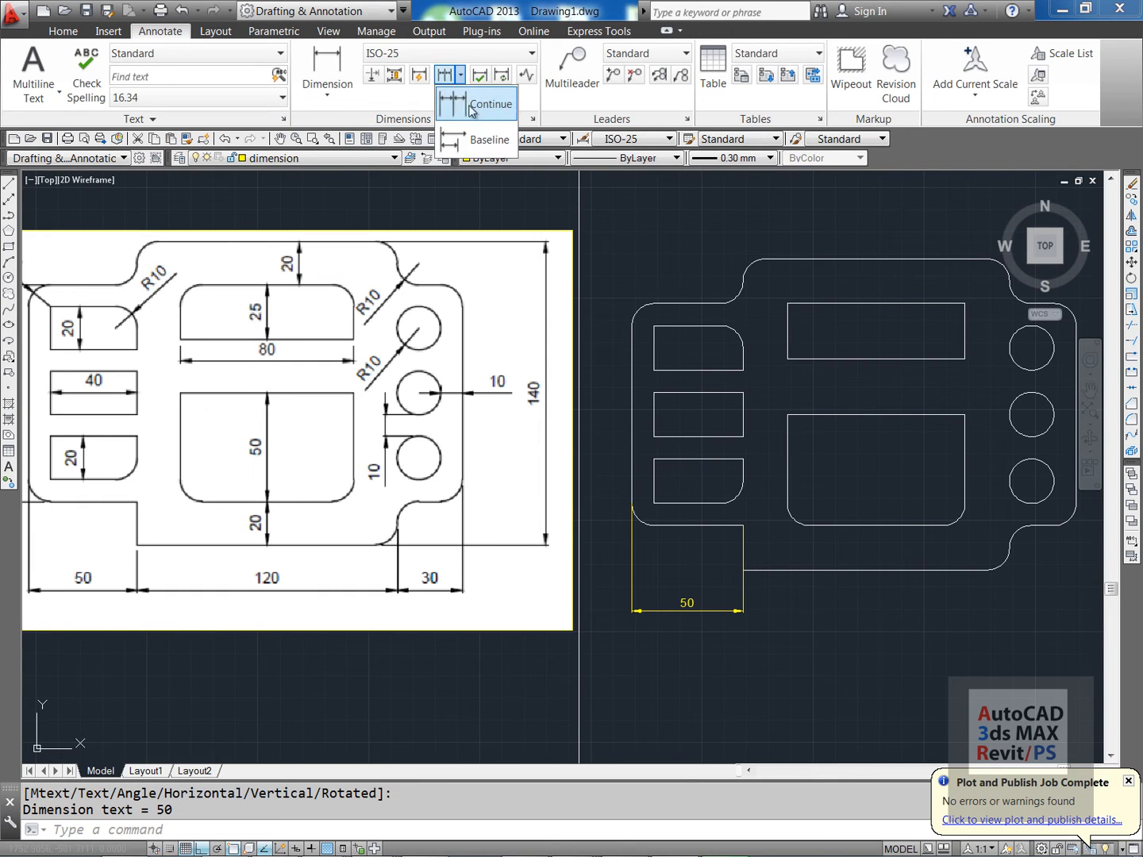
{"action": "left_click", "coordinate": [490, 114]}
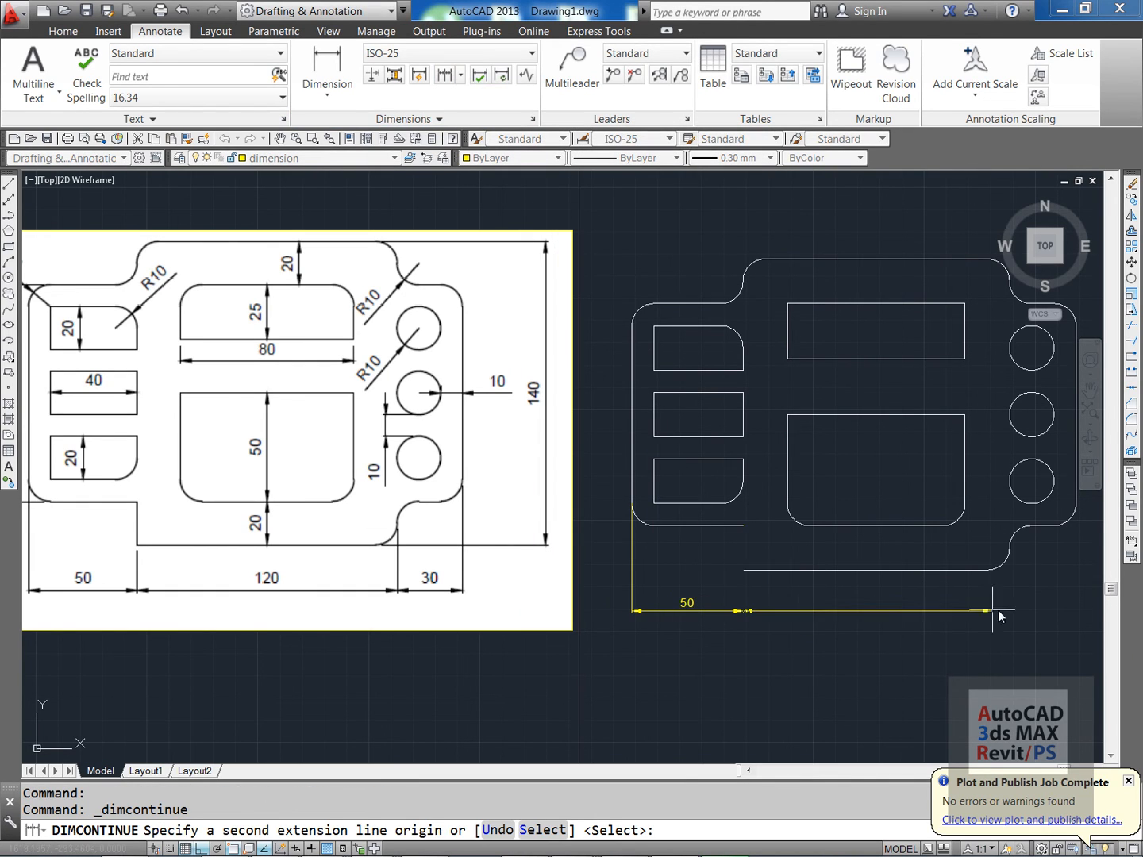
{"action": "left_click", "coordinate": [1011, 555]}
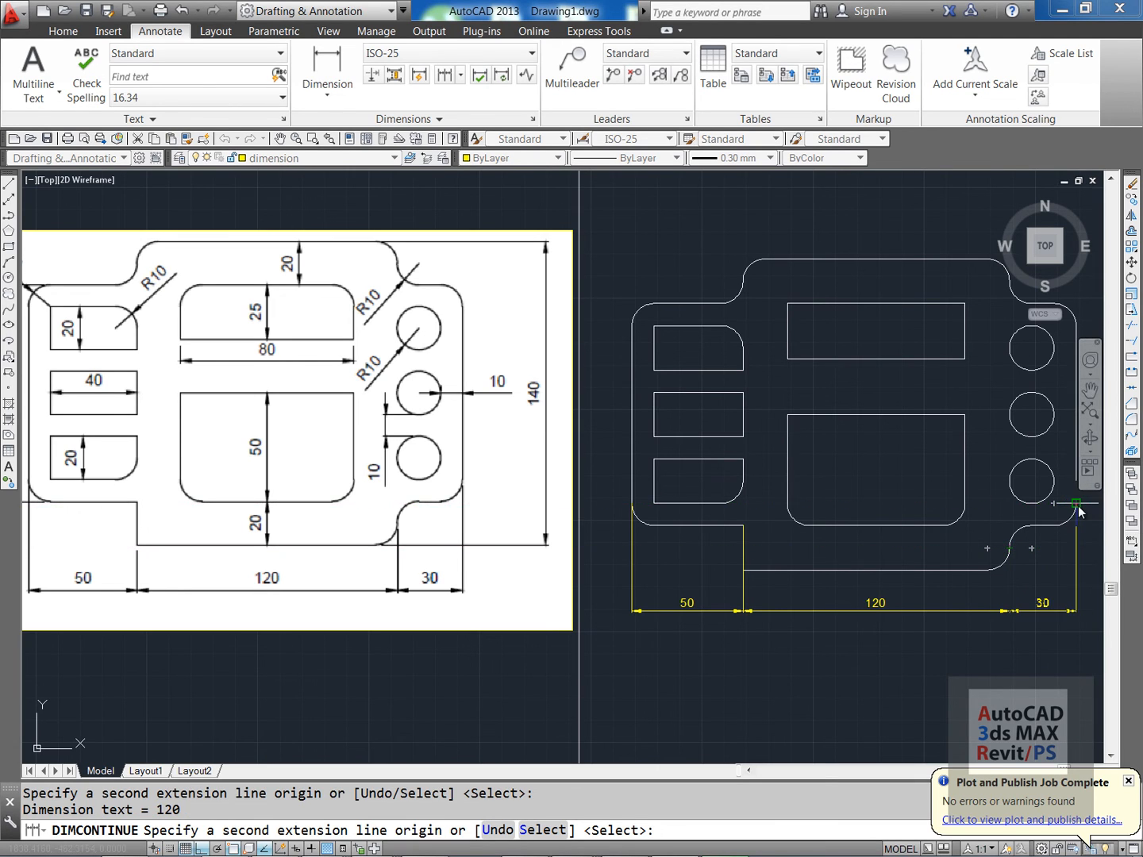
{"action": "left_click", "coordinate": [1078, 510]}
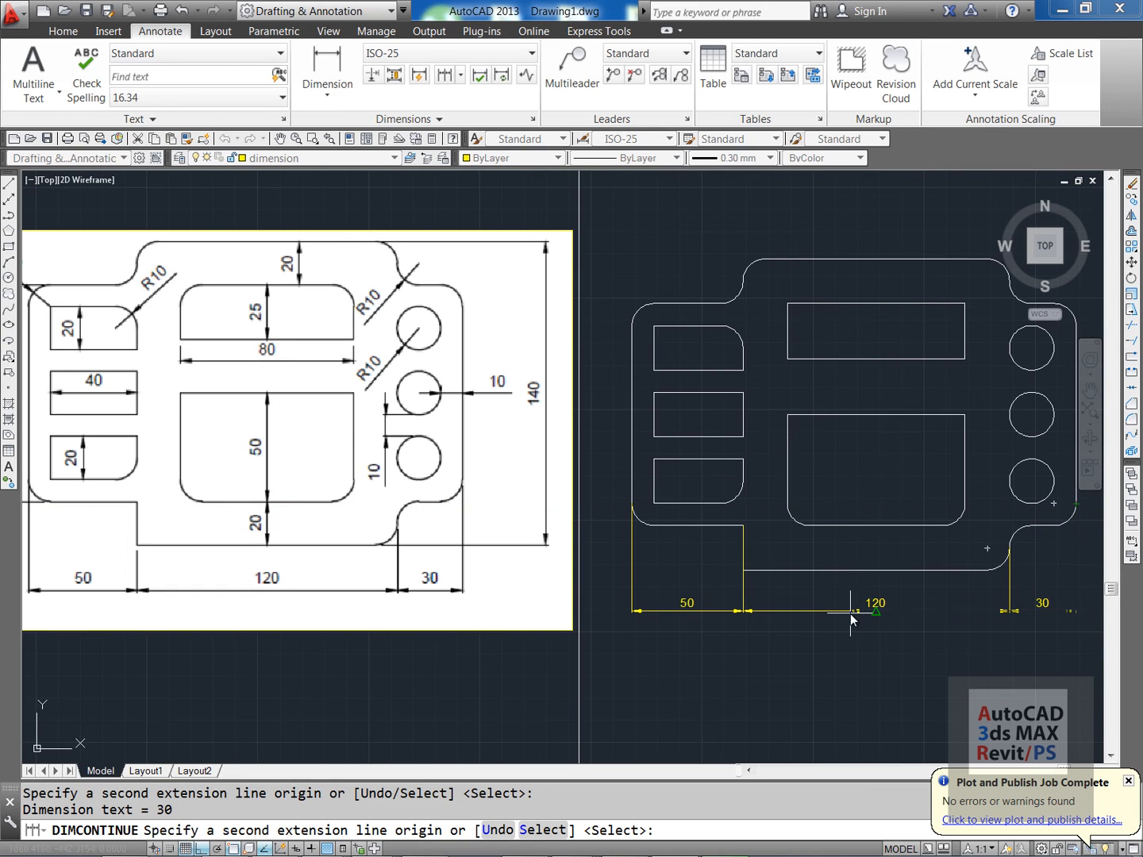
{"action": "key", "text": "Escape"}
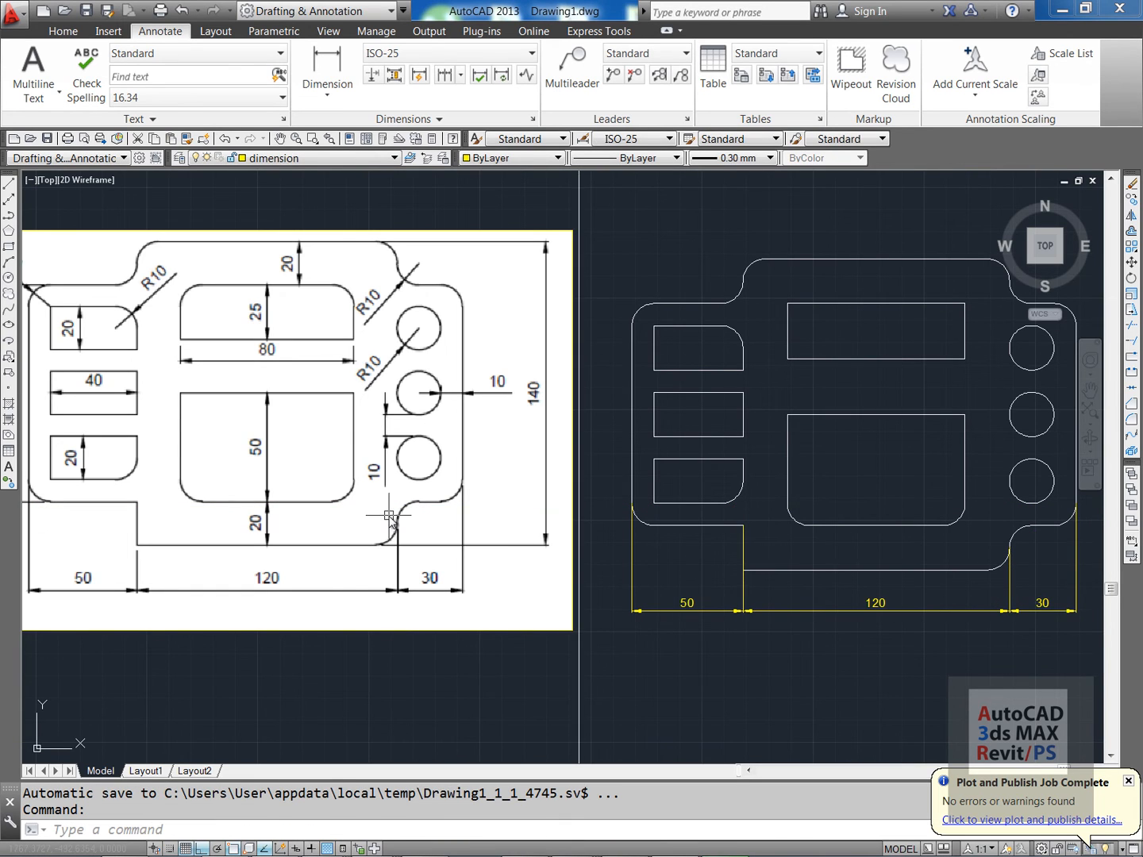
- Add a vertical linear dimension for the height of the plate's left section, placed outside its far left edge
{"action": "middle_click_drag", "start_coordinate": [401, 517], "coordinate": [540, 518]}
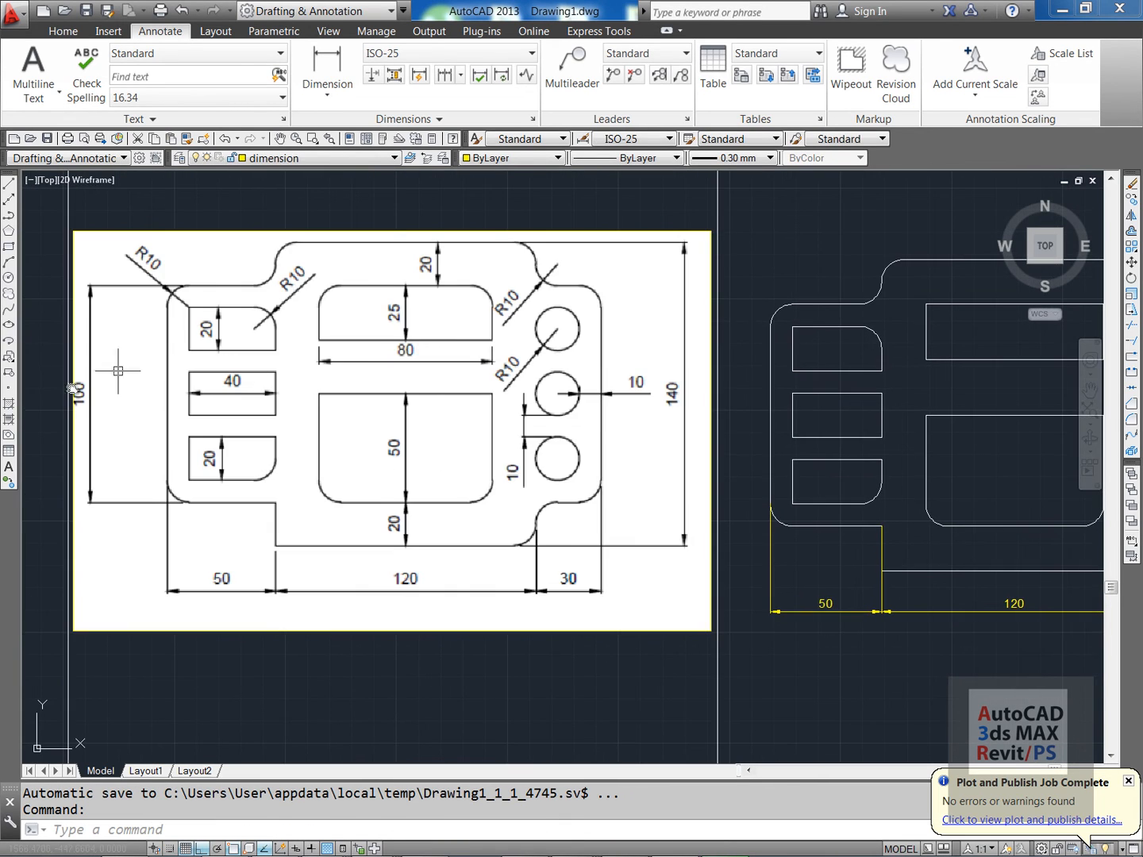
{"action": "mouse_move", "coordinate": [1015, 540]}
{"action": "middle_mouse_down"}
{"action": "mouse_move", "coordinate": [791, 540]}
{"action": "mouse_move", "coordinate": [757, 530]}
{"action": "middle_mouse_up"}
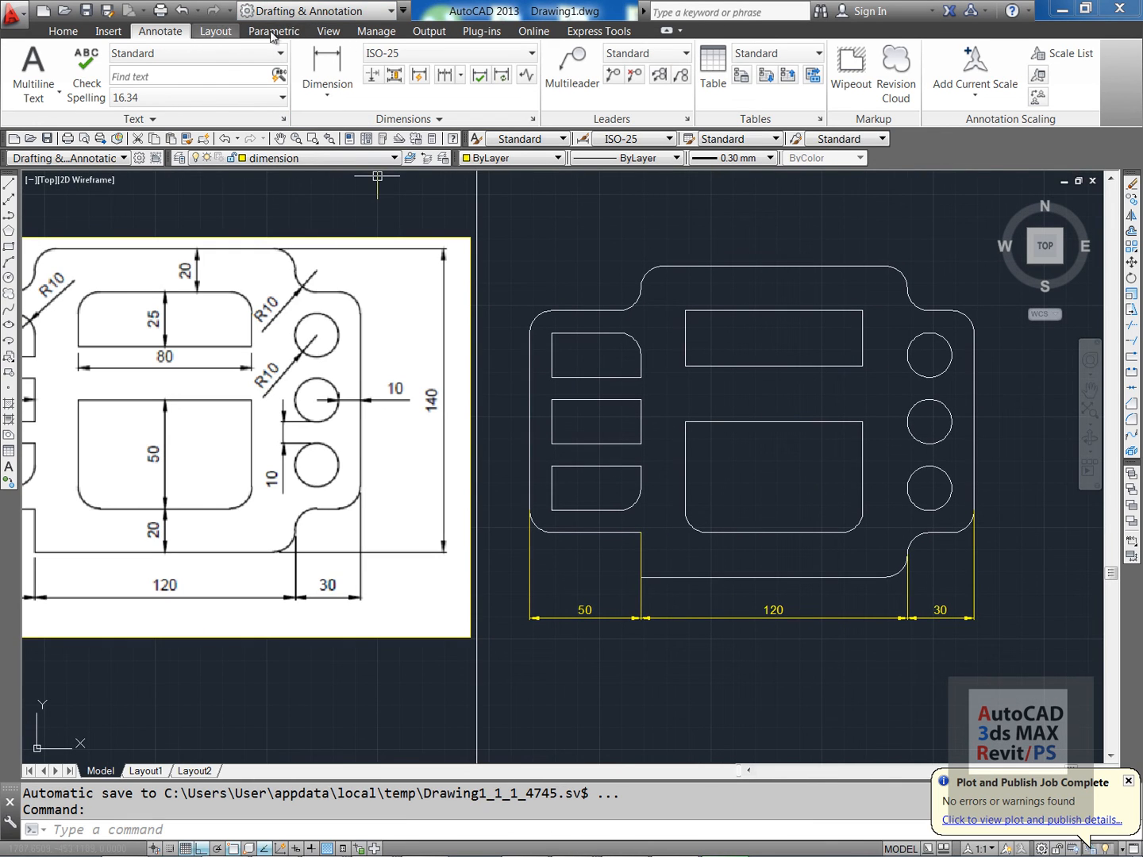
{"action": "left_click", "coordinate": [327, 63]}
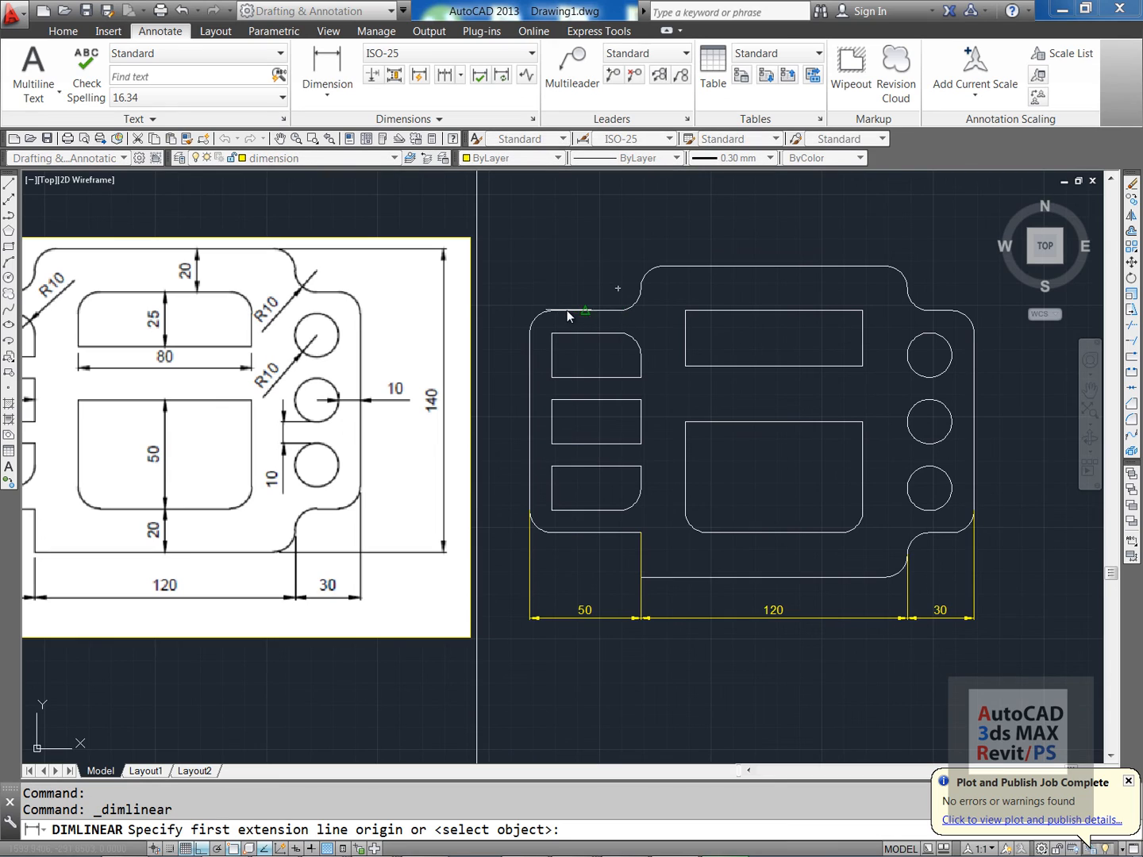
{"action": "left_click", "coordinate": [551, 333]}
{"action": "left_click", "coordinate": [553, 532]}
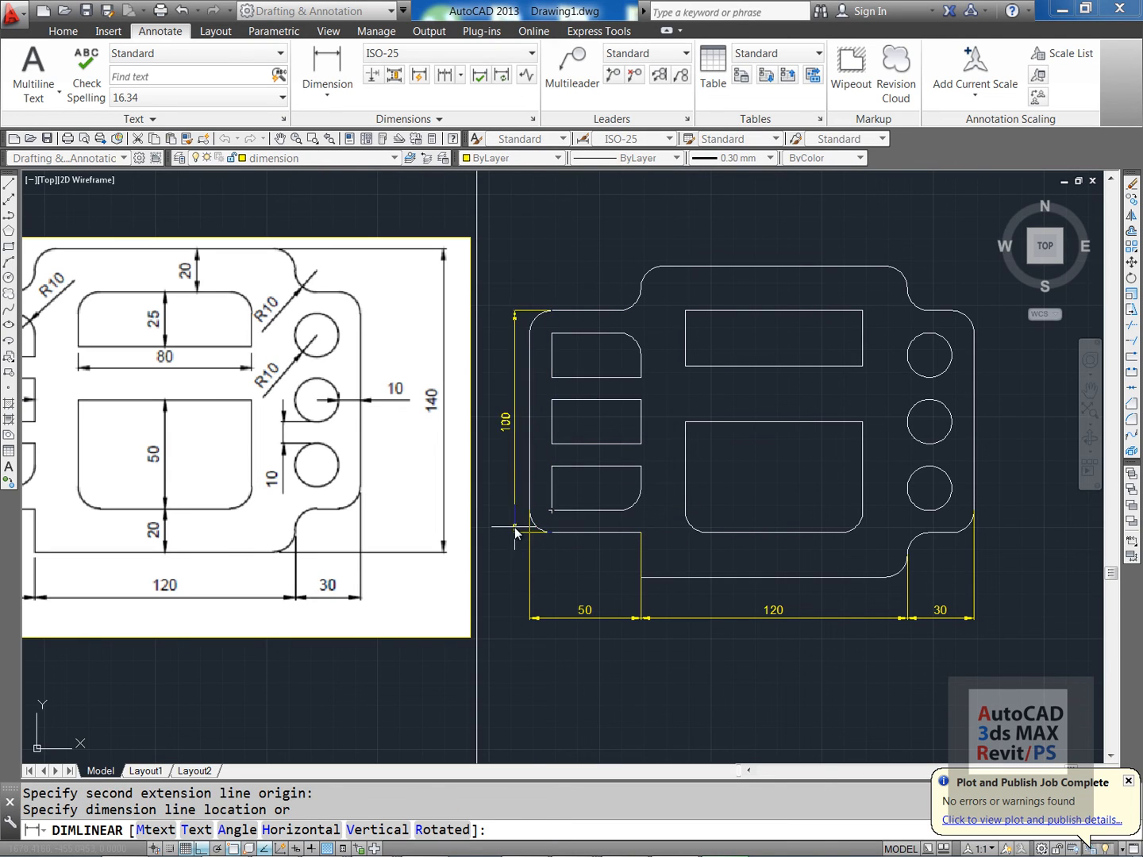
{"action": "left_click", "coordinate": [506, 525]}
{"action": "key", "text": "Escape"}
- Add a vertical linear dimension for the plate's overall height, from top edge to bottom edge, placed right of the plate
{"action": "key", "text": "Return"}
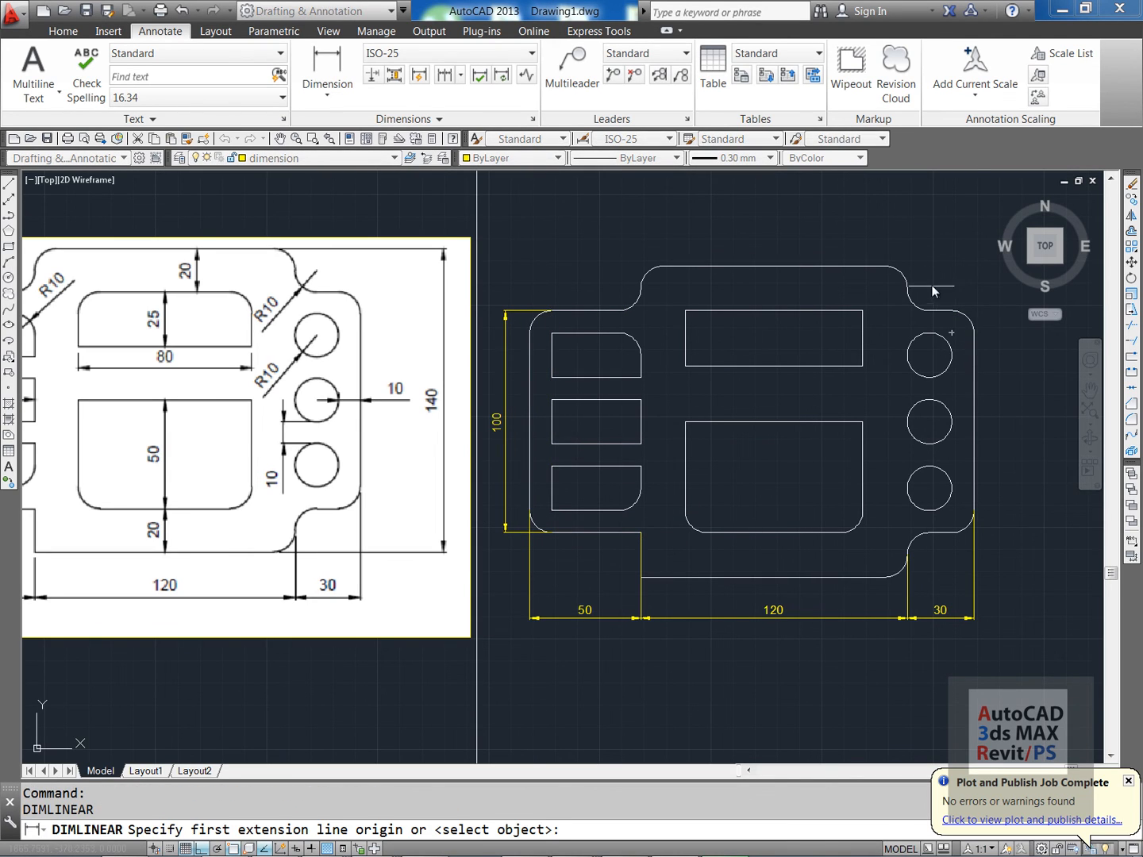
{"action": "left_click", "coordinate": [890, 267]}
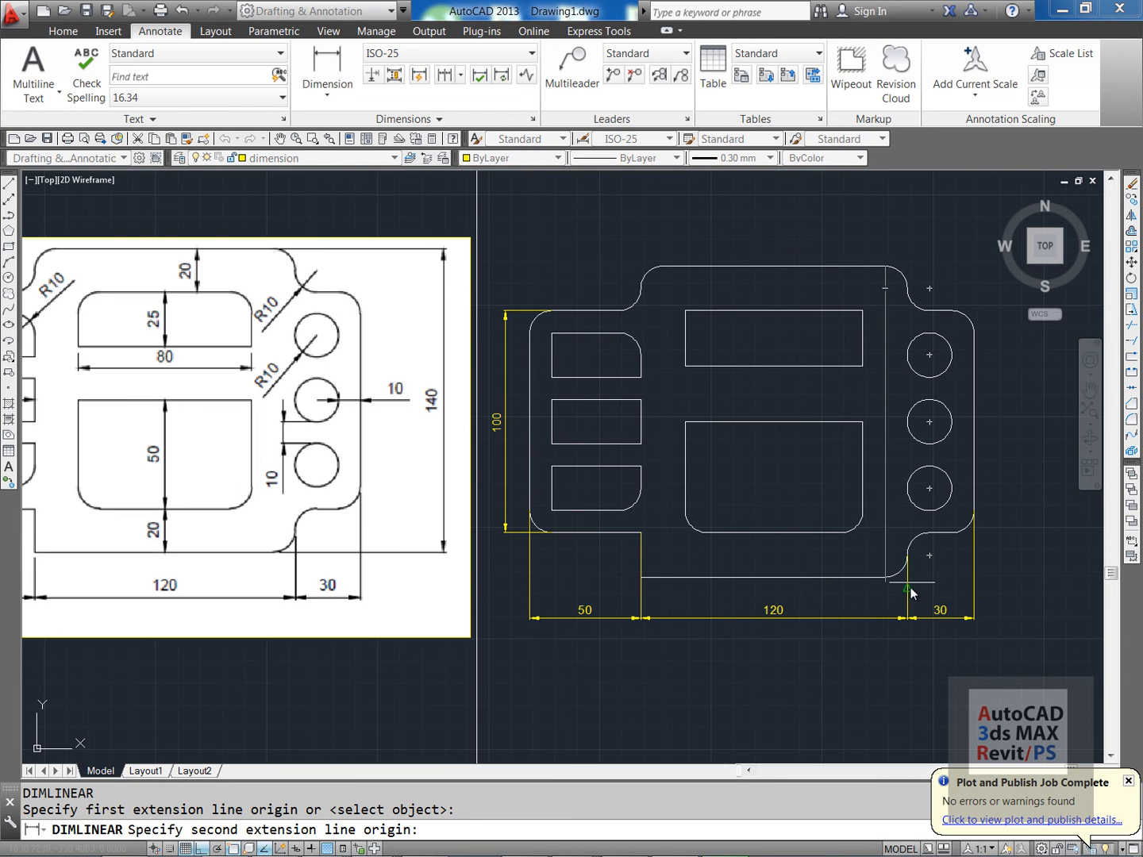
{"action": "left_click", "coordinate": [888, 578]}
{"action": "left_click", "coordinate": [1016, 477]}
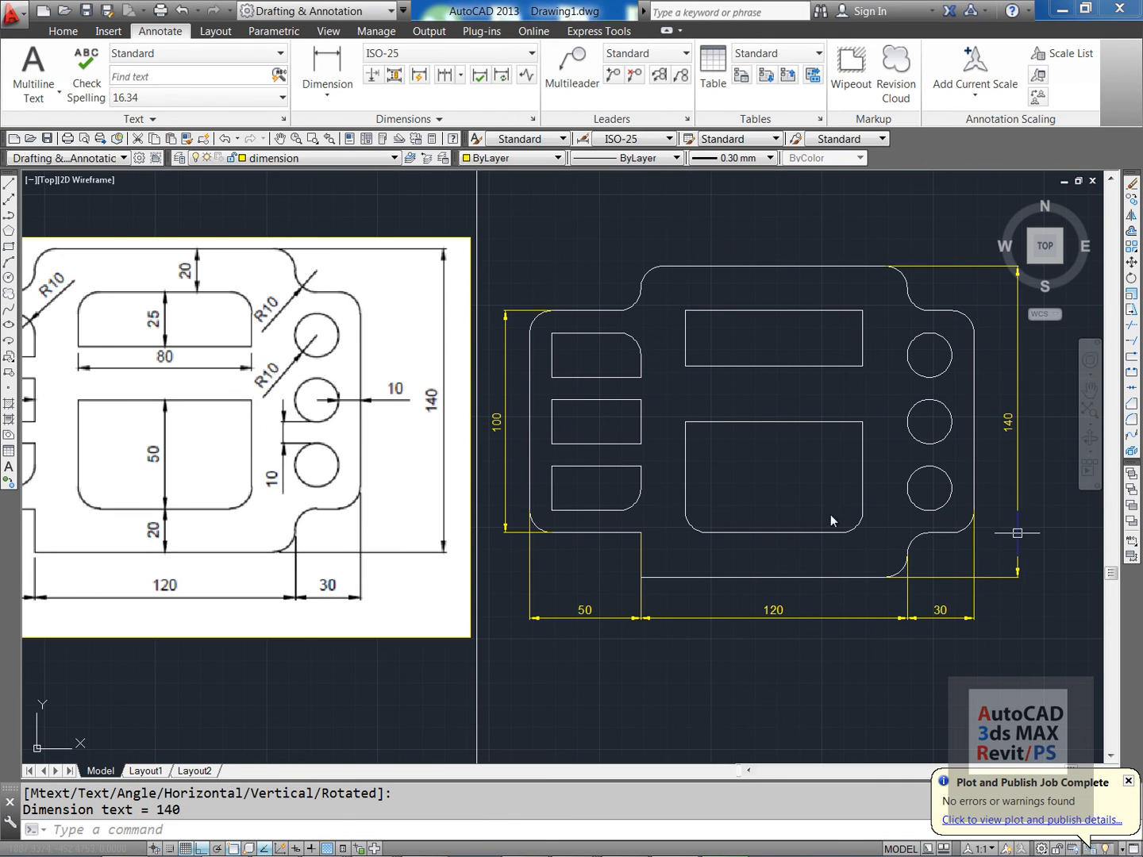
- Add a vertical linear dimension between the plate's top edge and the top of the upper central rectangle
{"action": "middle_click_drag", "start_coordinate": [263, 446], "coordinate": [470, 445]}
{"action": "middle_click_drag", "start_coordinate": [267, 327], "coordinate": [368, 415]}
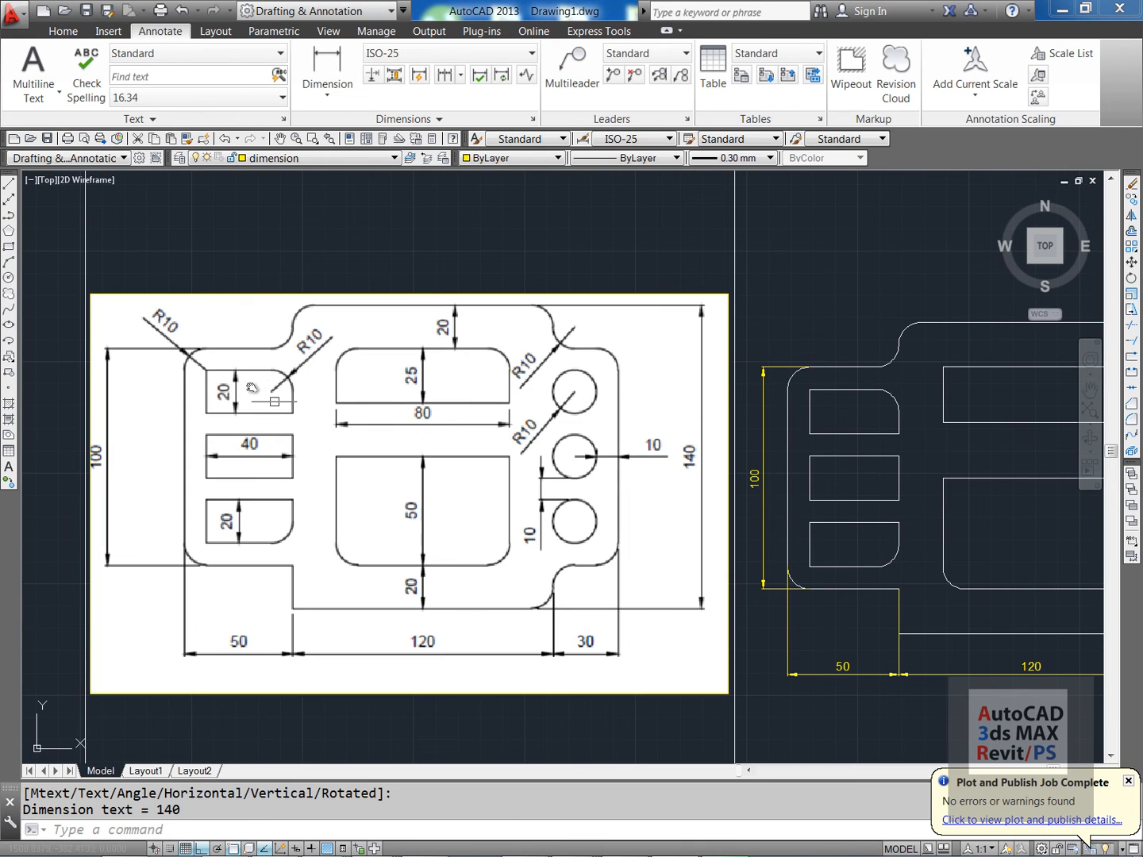
{"action": "middle_click_drag", "start_coordinate": [561, 480], "coordinate": [60, 482]}
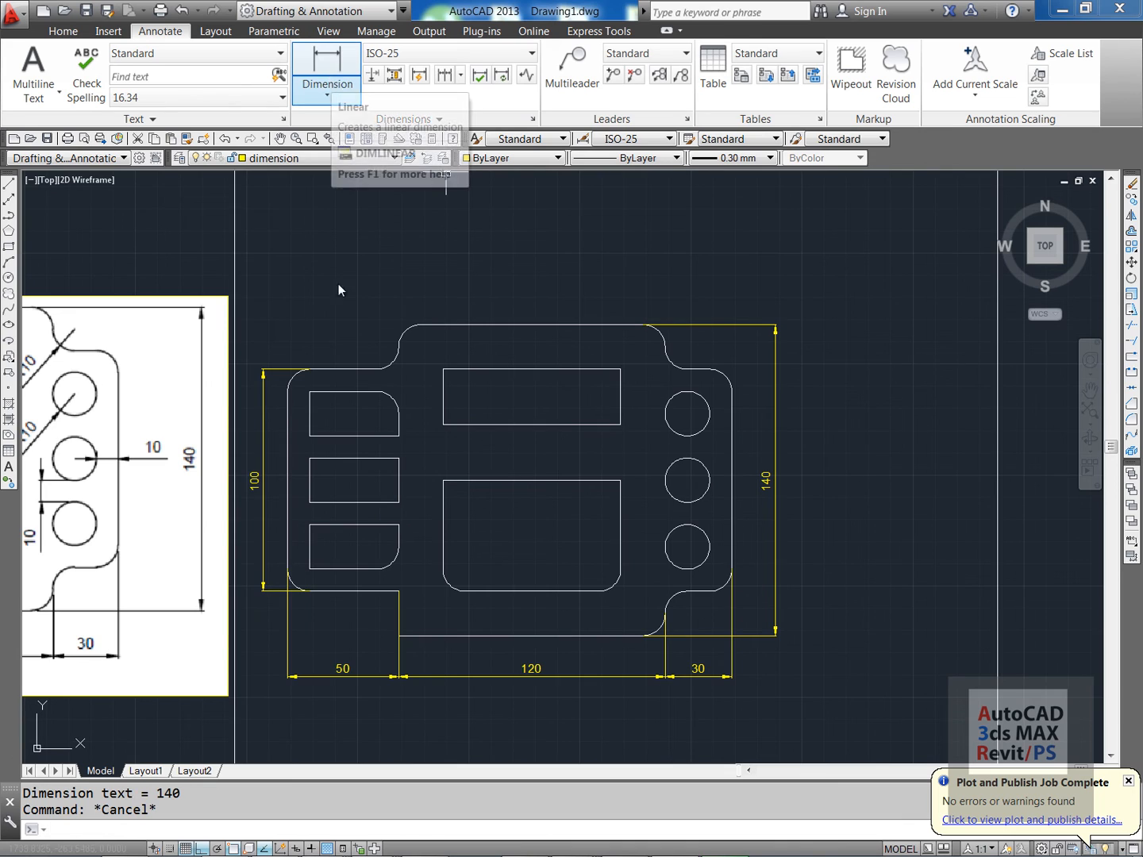
{"action": "middle_click_drag", "start_coordinate": [148, 441], "coordinate": [394, 441]}
{"action": "middle_click_drag", "start_coordinate": [207, 346], "coordinate": [367, 306]}
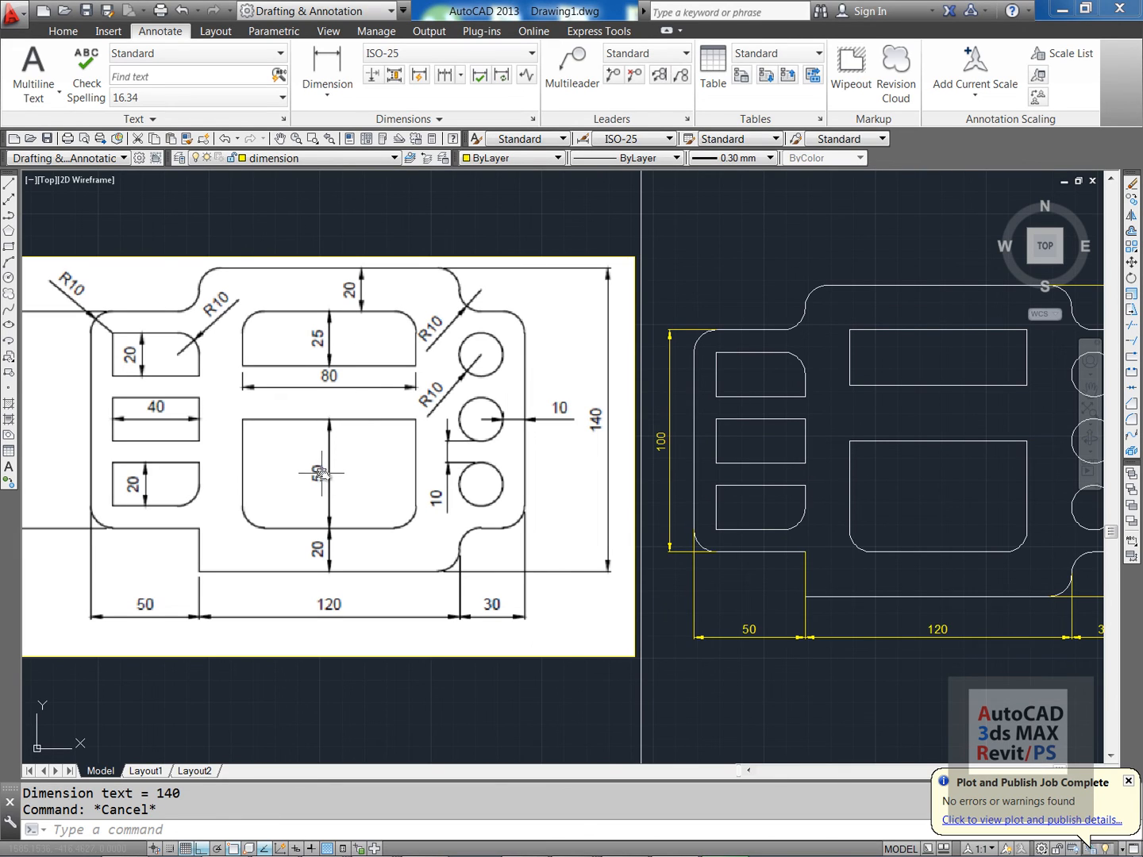
{"action": "left_click_drag", "start_coordinate": [643, 523], "coordinate": [611, 524]}
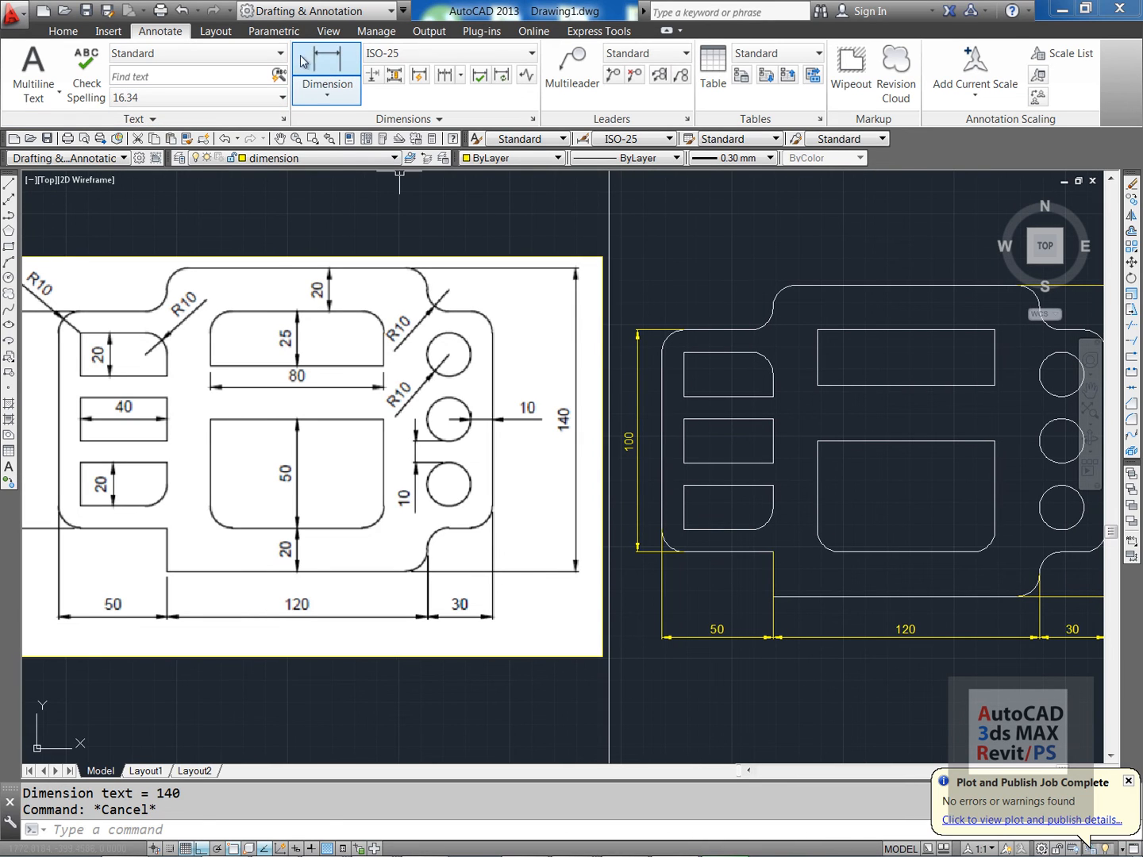
{"action": "left_click", "coordinate": [816, 290]}
{"action": "left_click", "coordinate": [818, 329]}
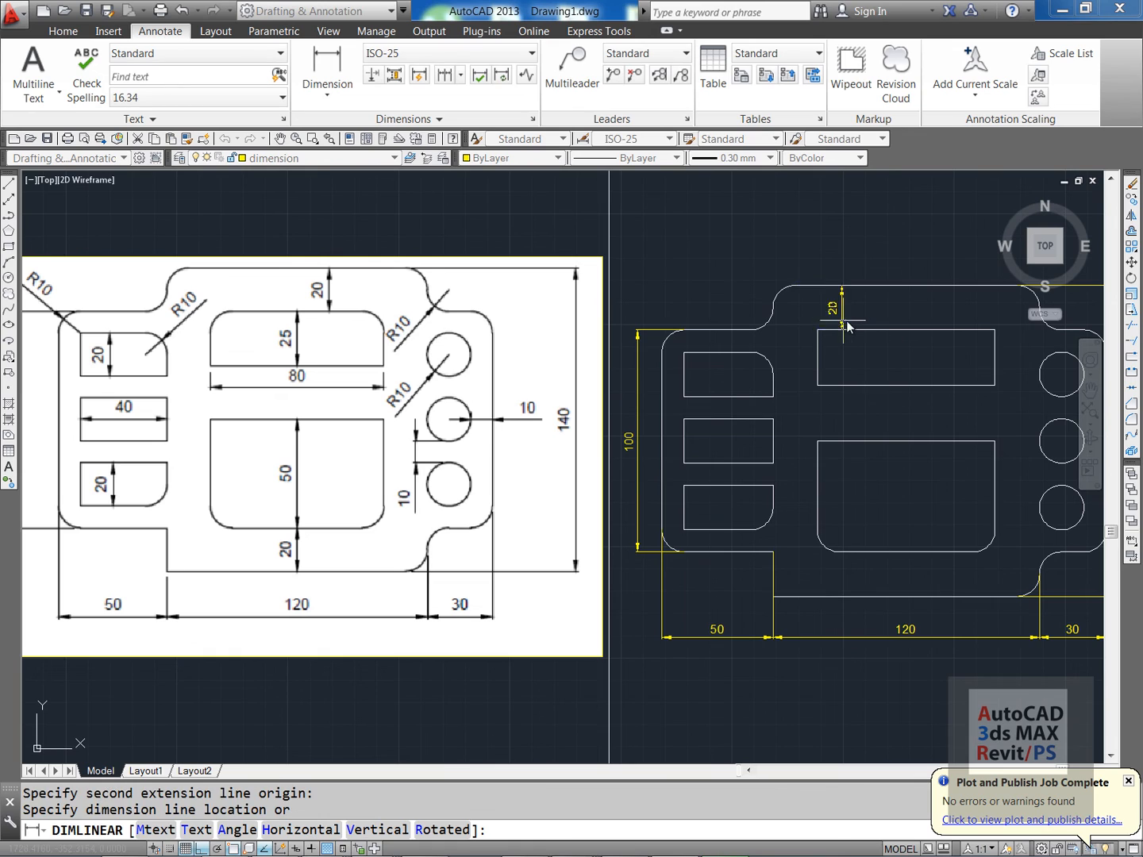
{"action": "left_click", "coordinate": [851, 322]}
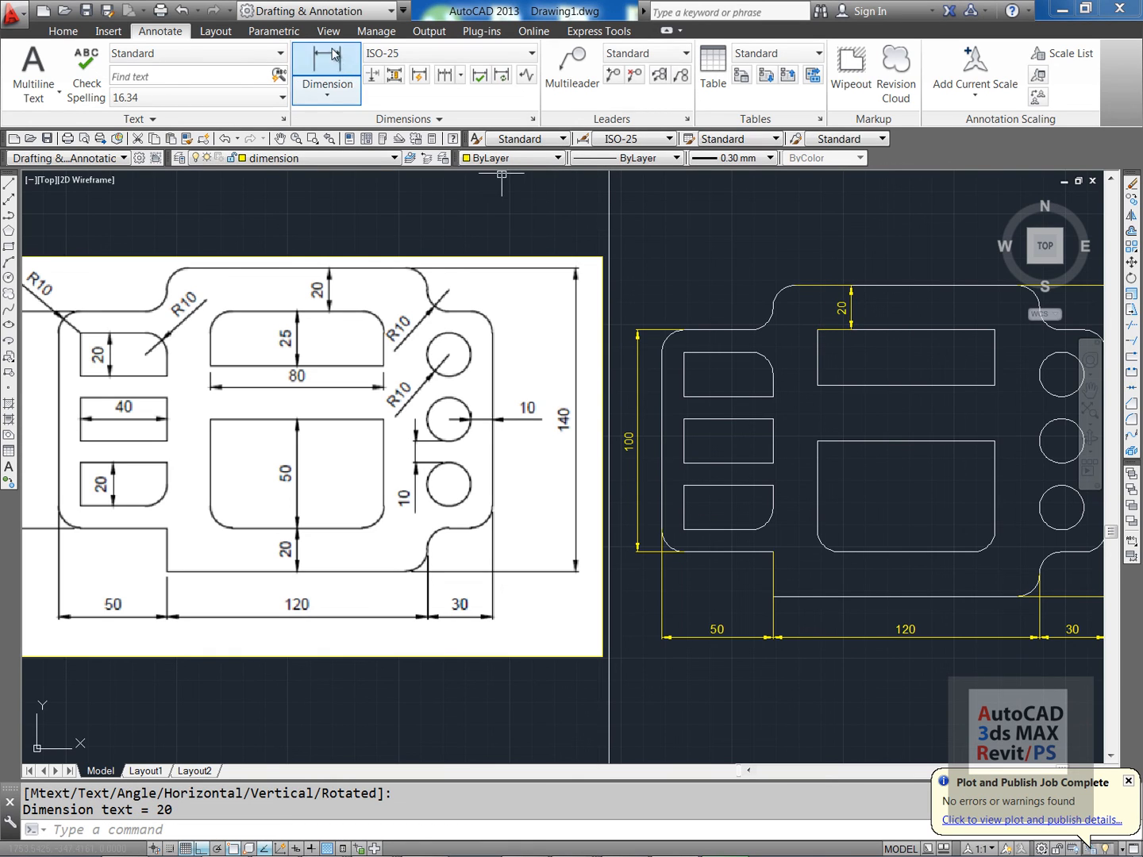
- Continue the interior vertical dimension chain down through both central rectangles to the plate's bottom edge
{"action": "left_click", "coordinate": [461, 78]}
{"action": "left_click", "coordinate": [475, 105]}
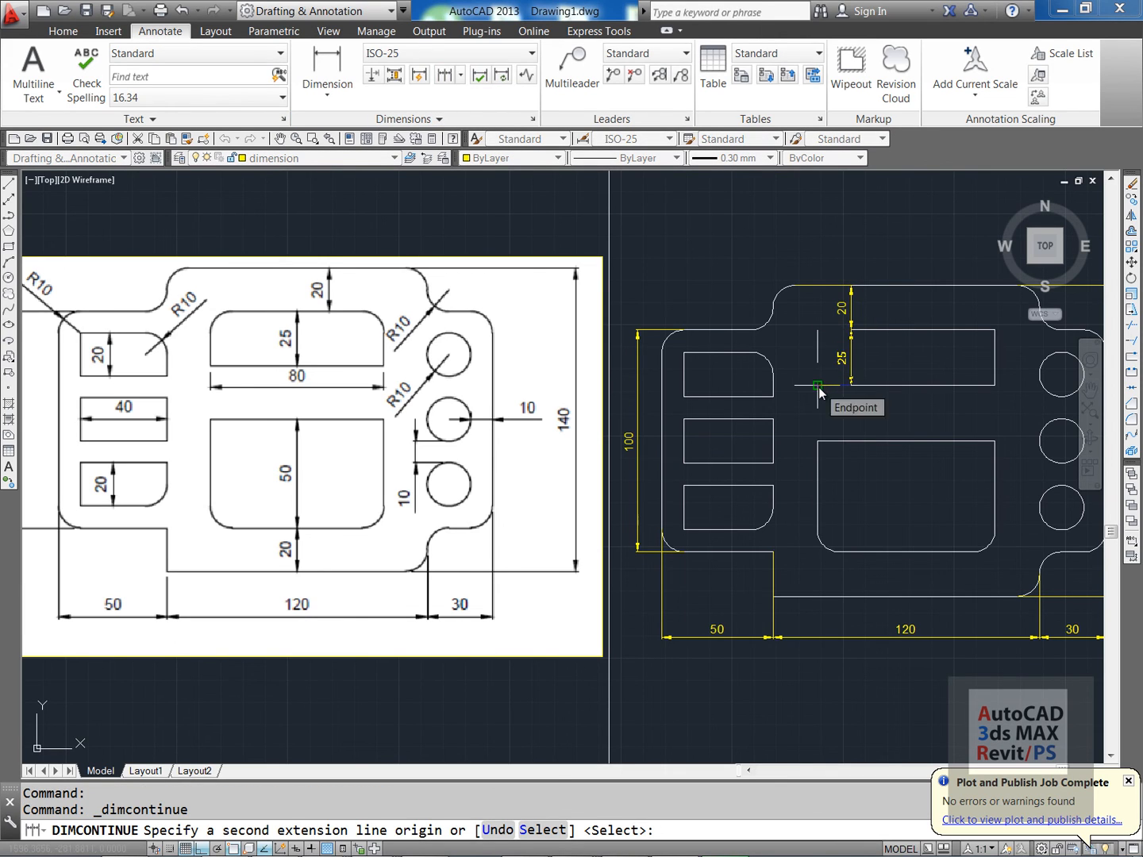
{"action": "left_click", "coordinate": [819, 441]}
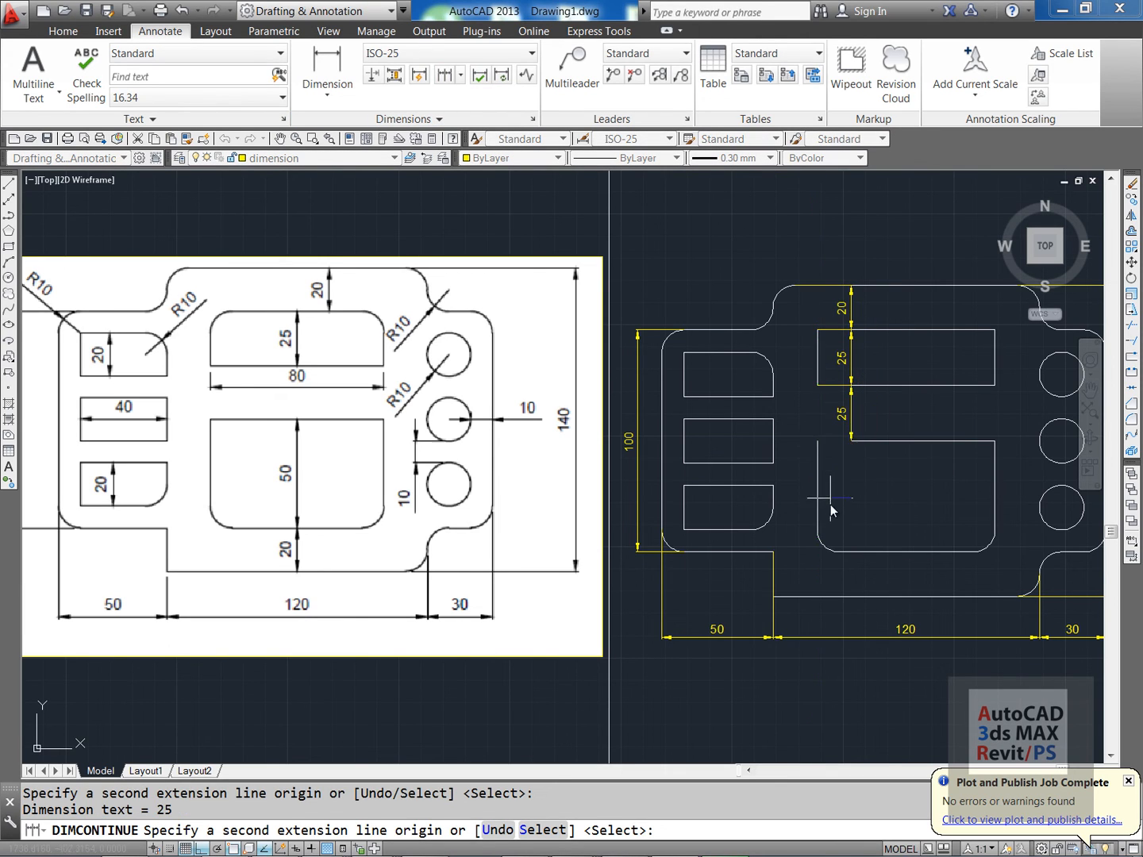
{"action": "left_click", "coordinate": [840, 553]}
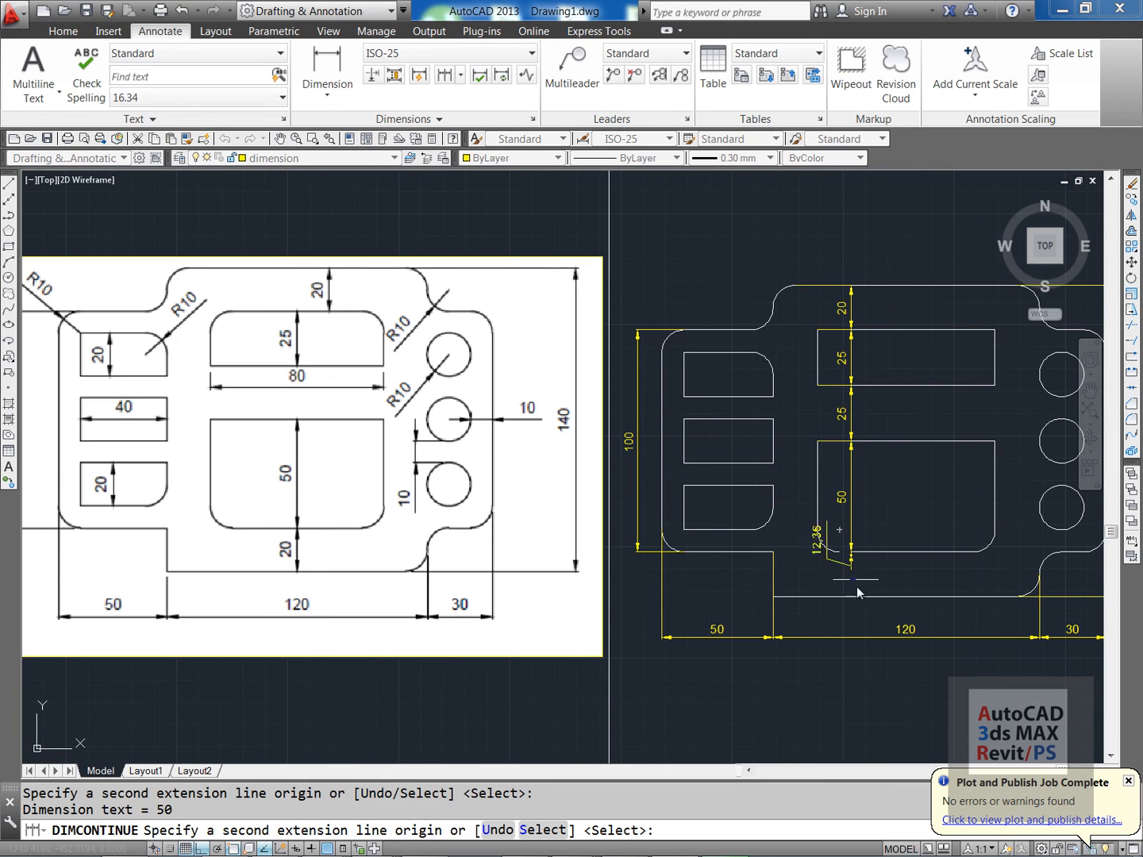
{"action": "left_click", "coordinate": [896, 596]}
{"action": "key", "text": "Return"}
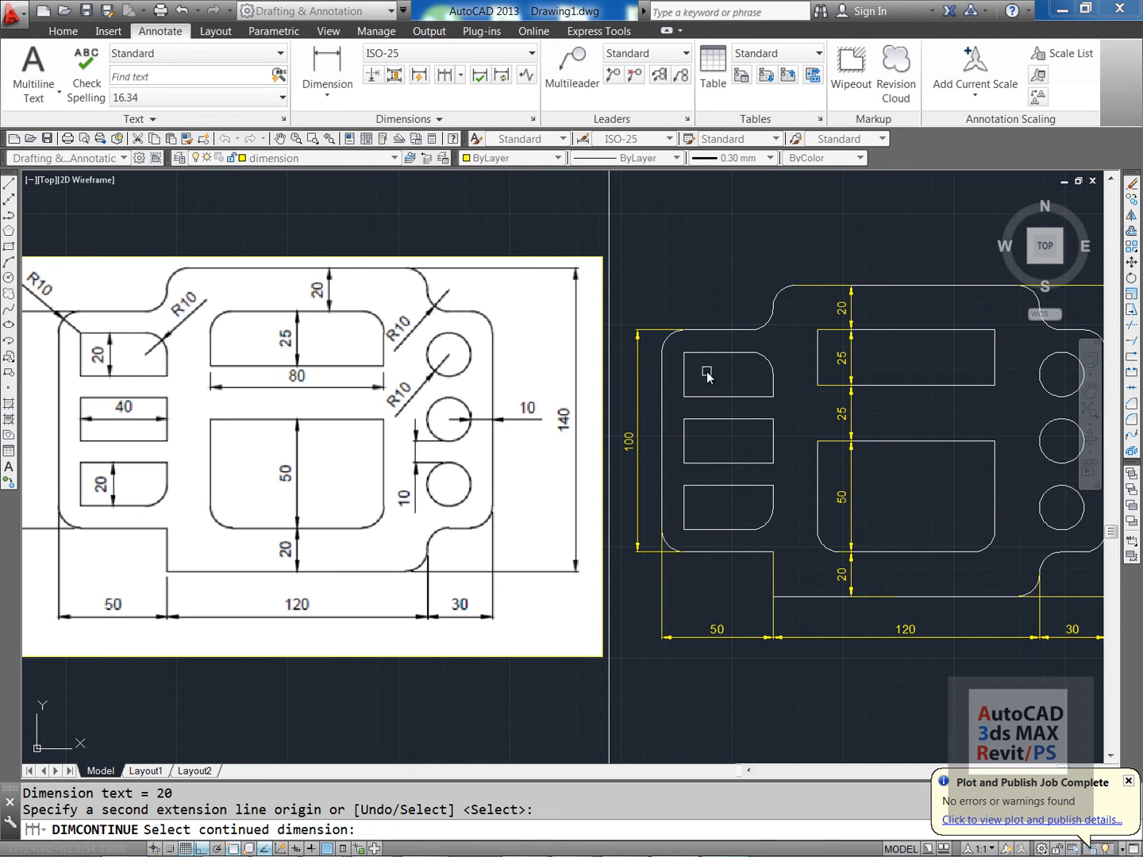
{"action": "scroll", "coordinate": [707, 378], "scroll_direction": "up", "scroll_amount": 2}
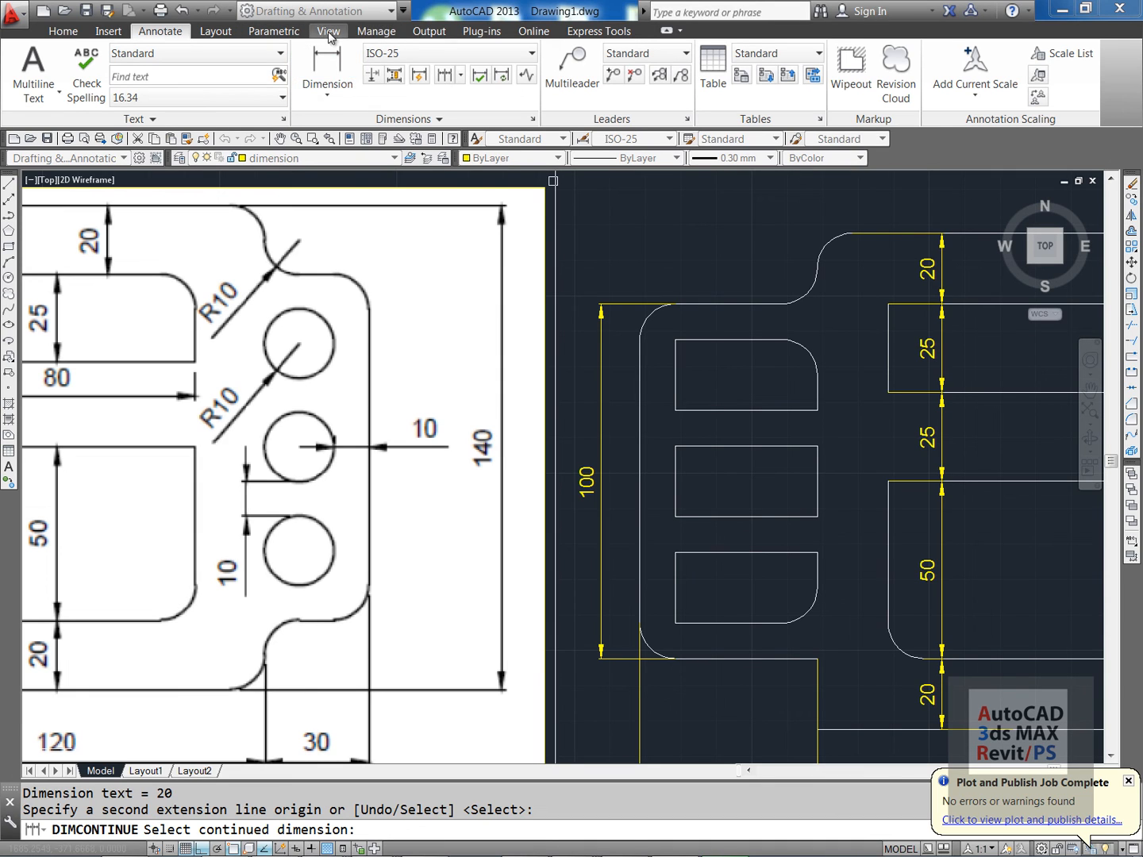
{"action": "left_click", "coordinate": [327, 70]}
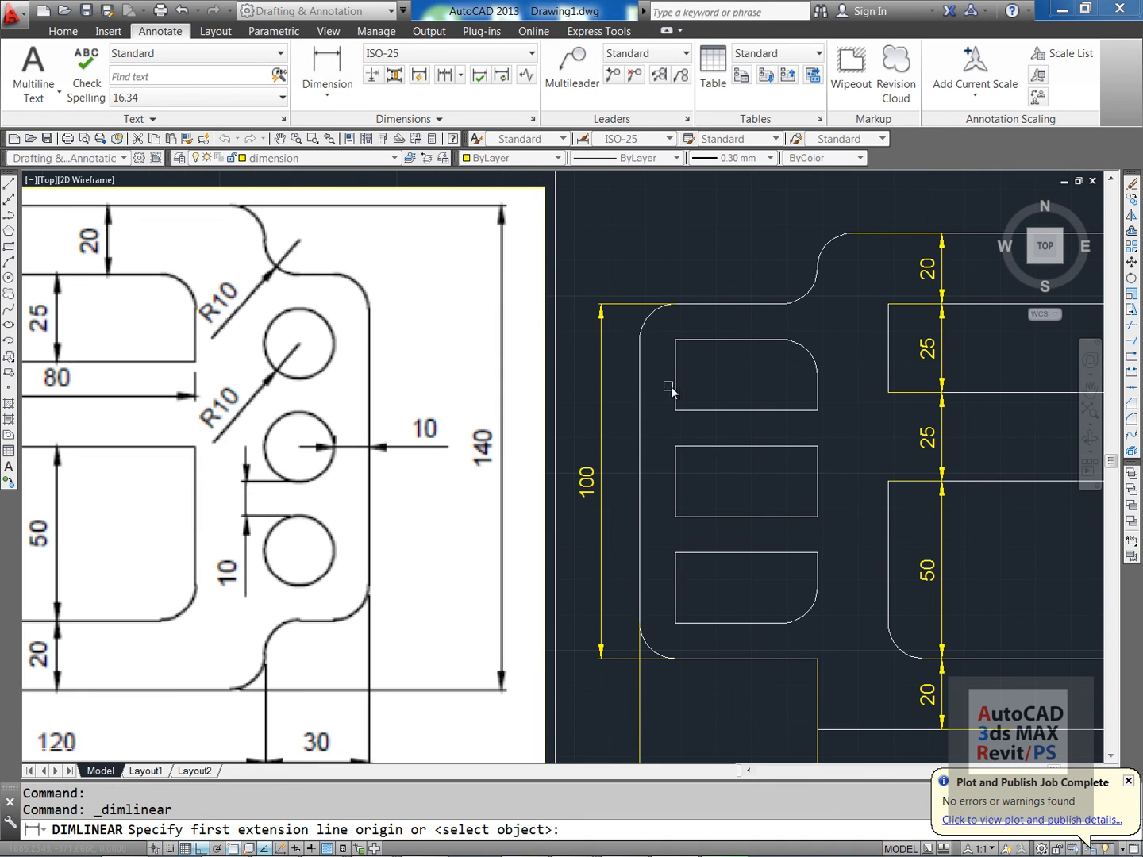
{"action": "key", "text": "Return"}
{"action": "scroll", "coordinate": [729, 375], "scroll_direction": "down", "scroll_amount": 2}
{"action": "scroll", "coordinate": [730, 381], "scroll_direction": "up", "scroll_amount": 2}
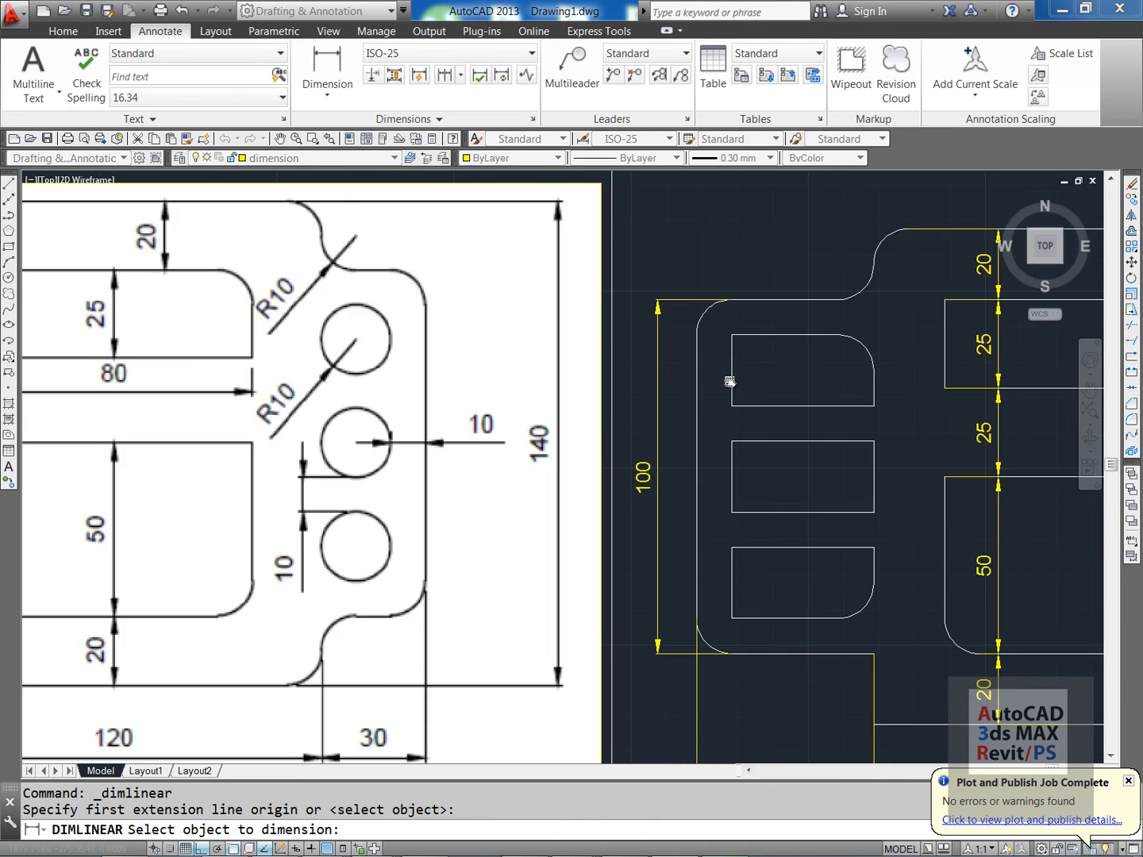
{"action": "key", "text": "Escape"}
- Add a vertical linear dimension for the height of the upper-left slot, placed inside it near its straight left side
{"action": "left_click", "coordinate": [327, 94]}
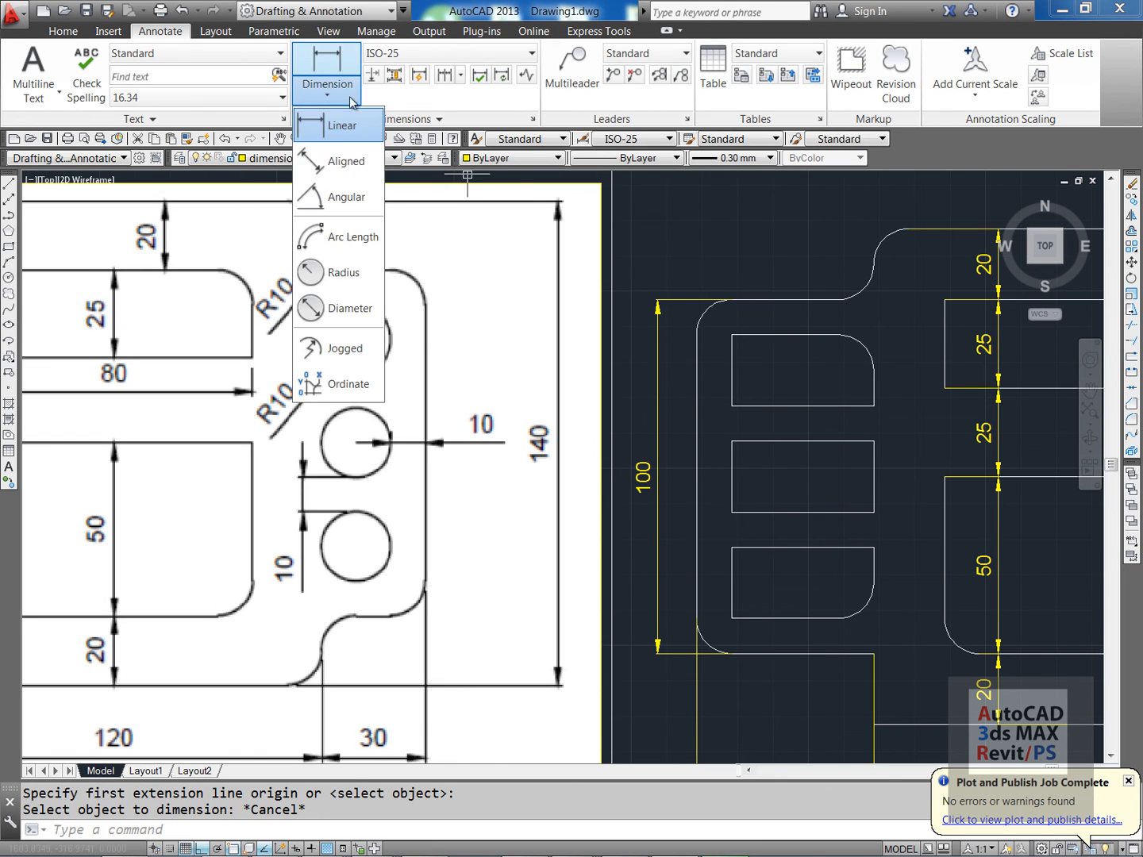
{"action": "left_click", "coordinate": [344, 127]}
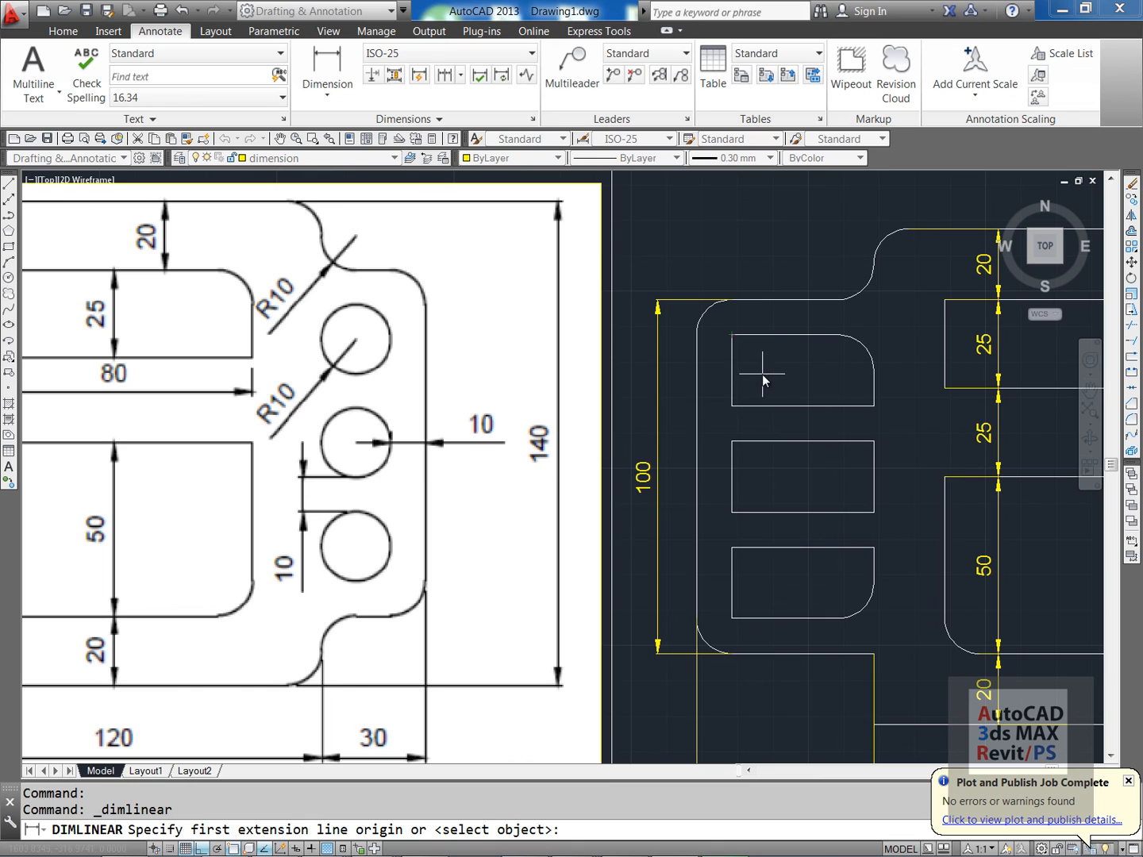
{"action": "key", "text": "Return"}
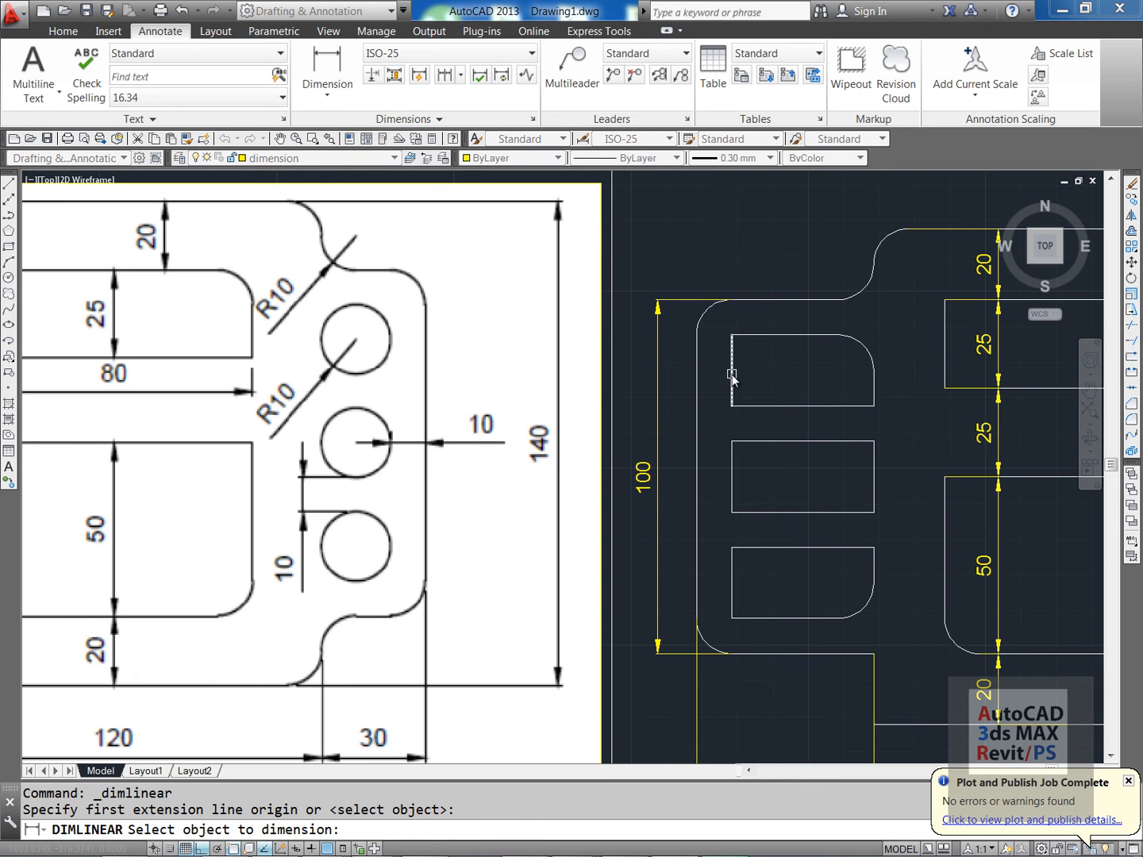
{"action": "left_click", "coordinate": [732, 372]}
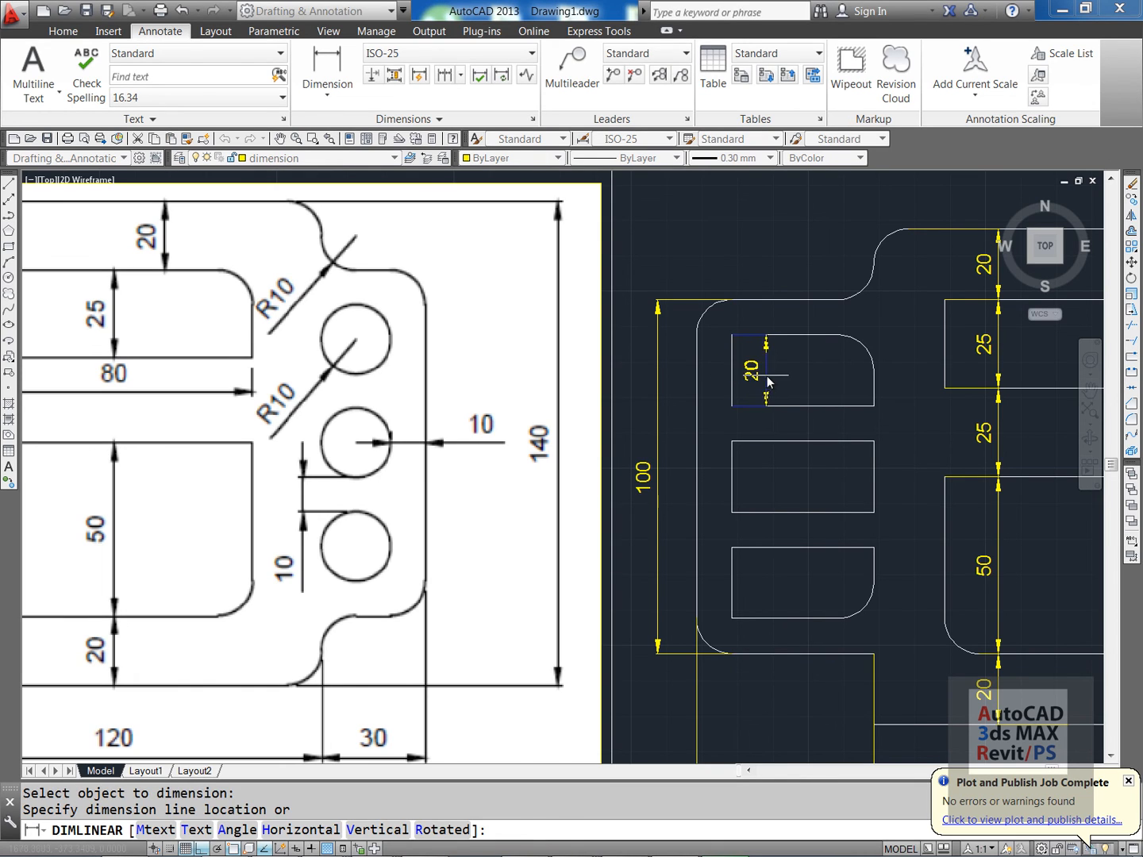
{"action": "left_click", "coordinate": [761, 372]}
- Add a horizontal linear dimension for the width of the middle-left rectangle, placed inside the rectangle
{"action": "scroll", "coordinate": [774, 421], "scroll_direction": "down", "scroll_amount": 5}
{"action": "scroll", "coordinate": [798, 431], "scroll_direction": "up", "scroll_amount": 5}
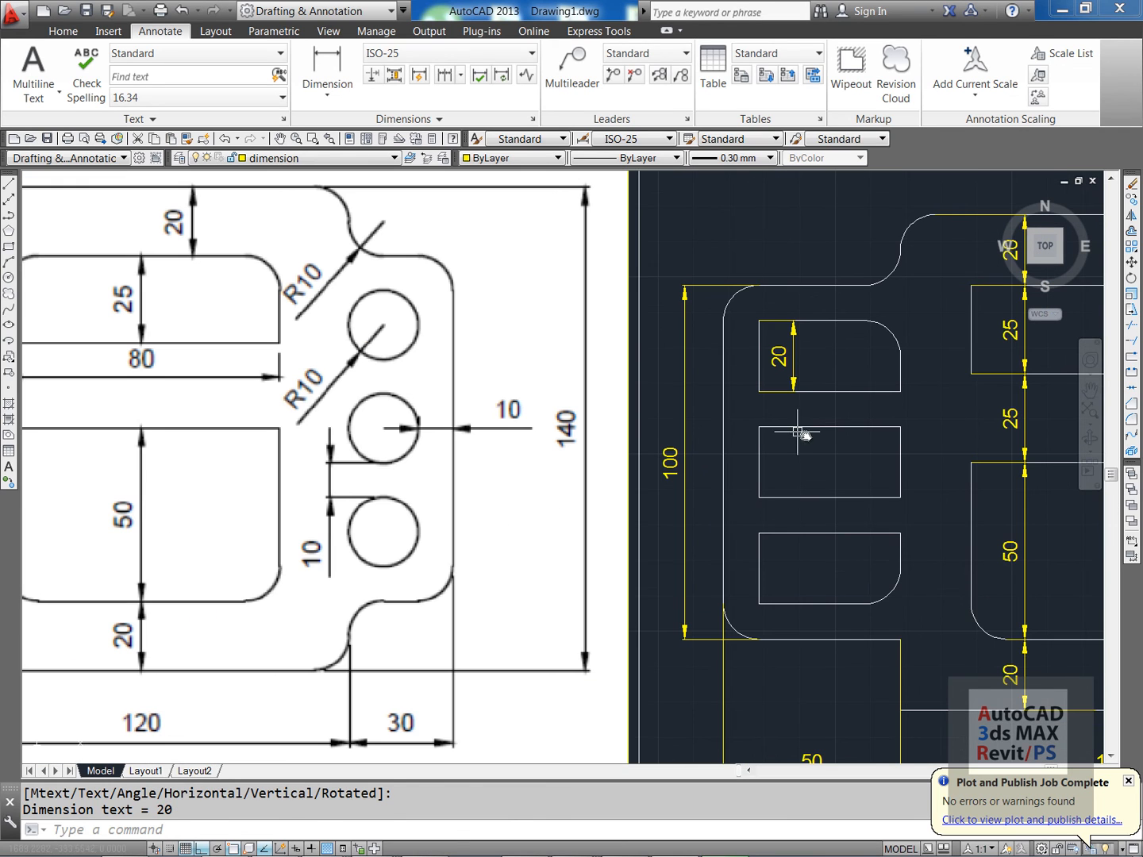
{"action": "key", "text": "Return"}
{"action": "key", "text": "Return"}
{"action": "left_click", "coordinate": [824, 429]}
{"action": "left_click", "coordinate": [824, 446]}
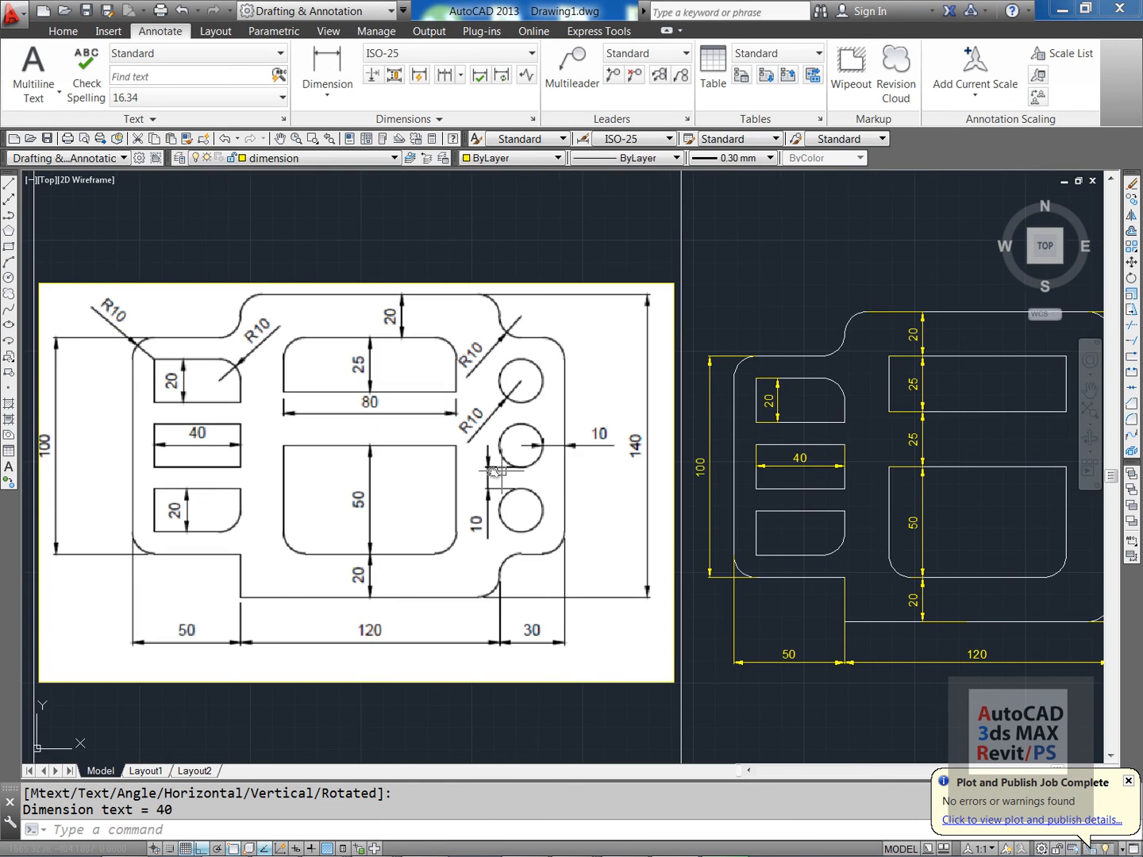
- Add a vertical linear dimension for the height of the lower-left slot, placed inside it near its straight left side
{"action": "scroll", "coordinate": [494, 472], "scroll_direction": "down", "scroll_amount": 2}
{"action": "scroll", "coordinate": [617, 485], "scroll_direction": "up", "scroll_amount": 6}
{"action": "key", "text": "Return"}
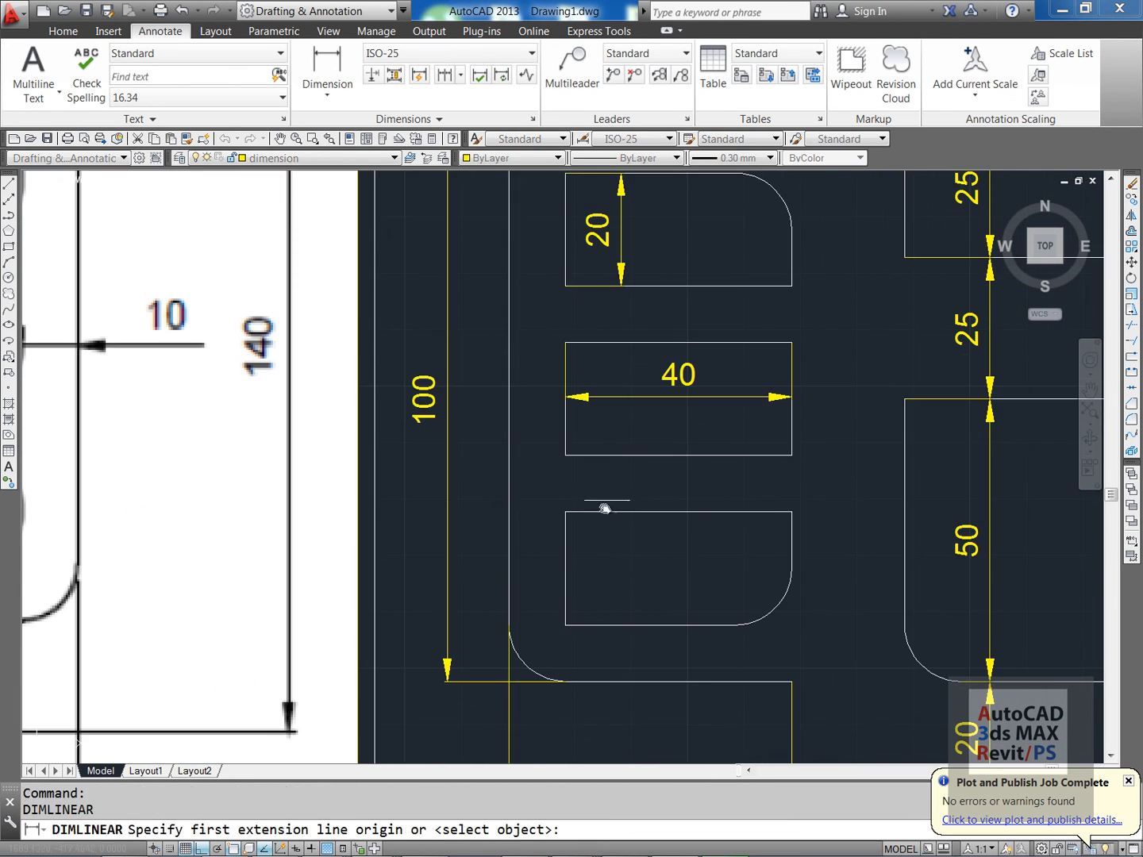
{"action": "key", "text": "Return"}
{"action": "left_click", "coordinate": [569, 561]}
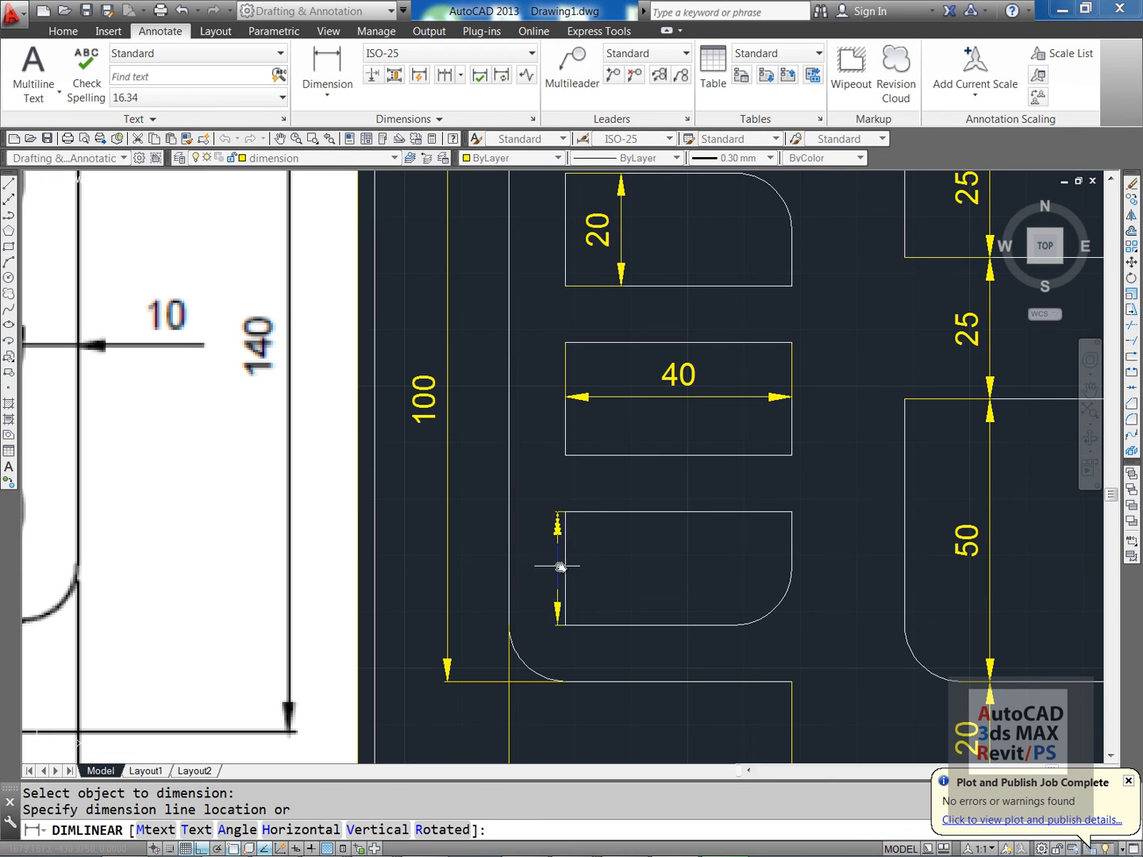
{"action": "left_click", "coordinate": [620, 566]}
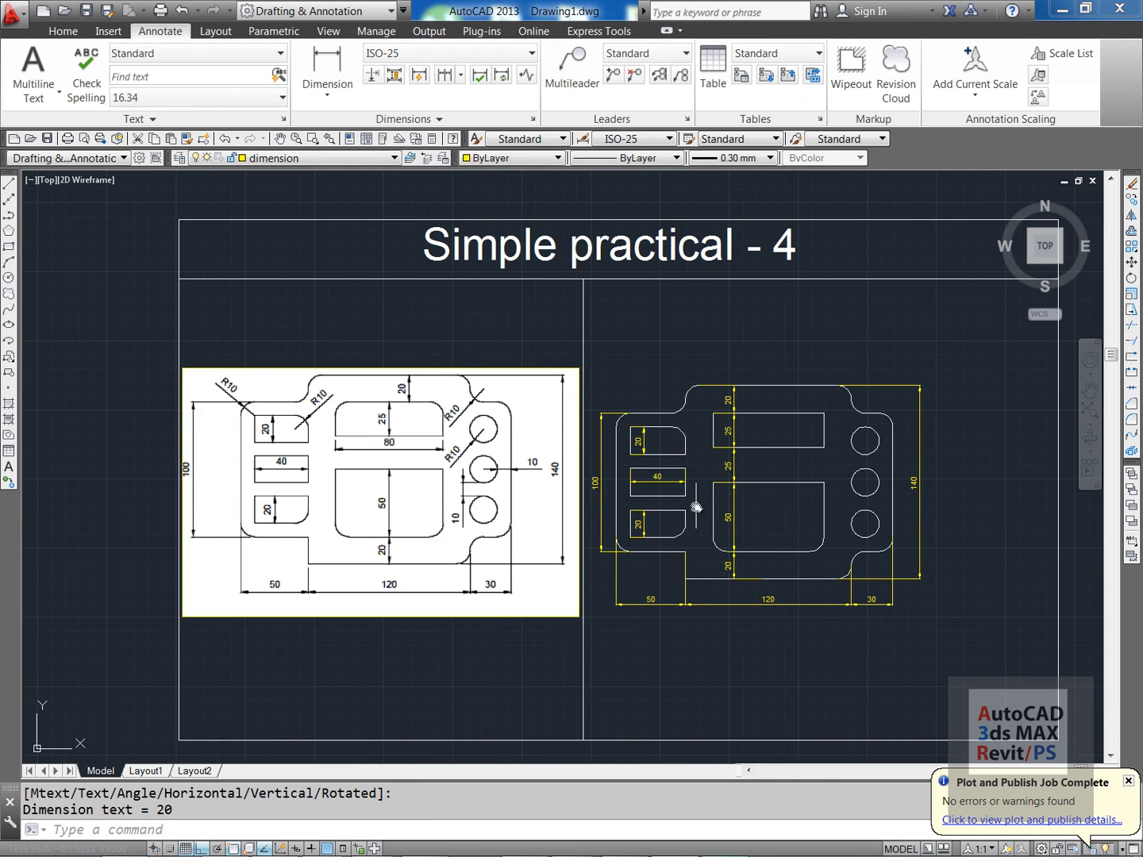
- Add a radius dimension to the rounded upper-left corner of the plate's left section, with its text outside above the corner
{"action": "middle_click_drag", "start_coordinate": [696, 507], "coordinate": [693, 510]}
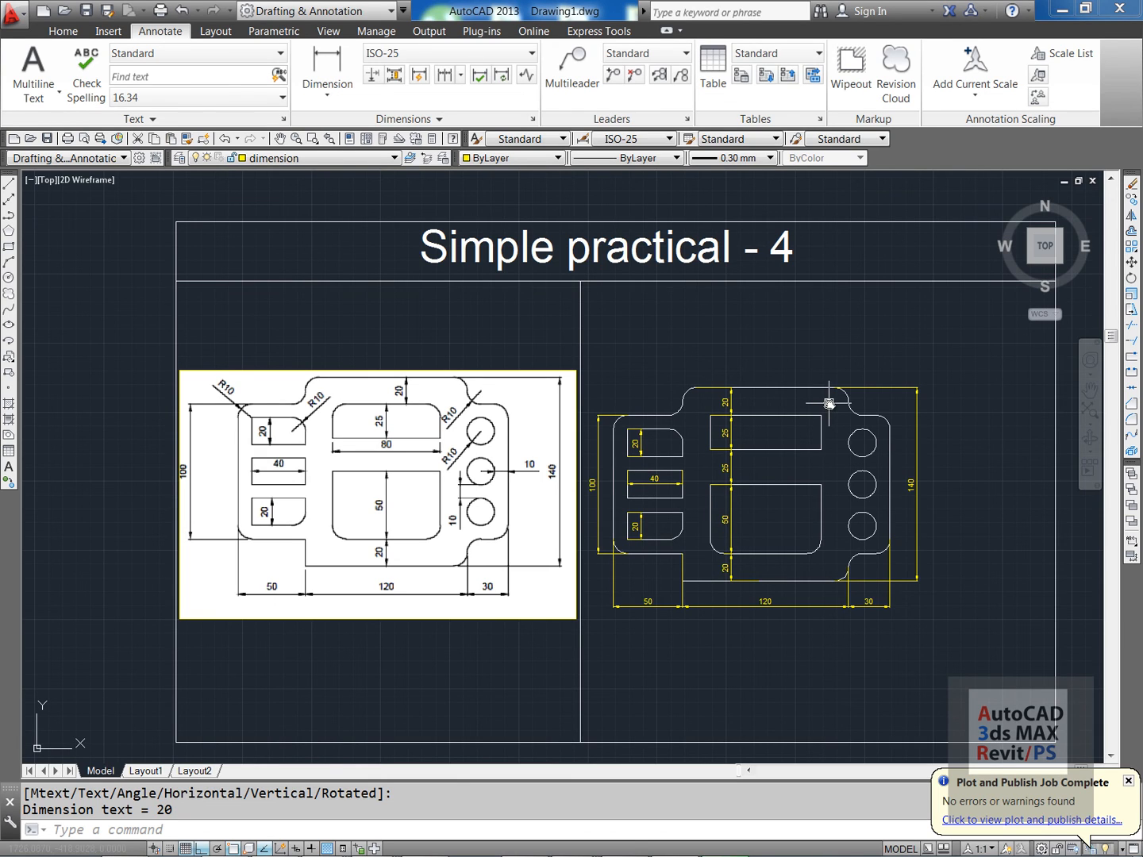
{"action": "left_click", "coordinate": [327, 92]}
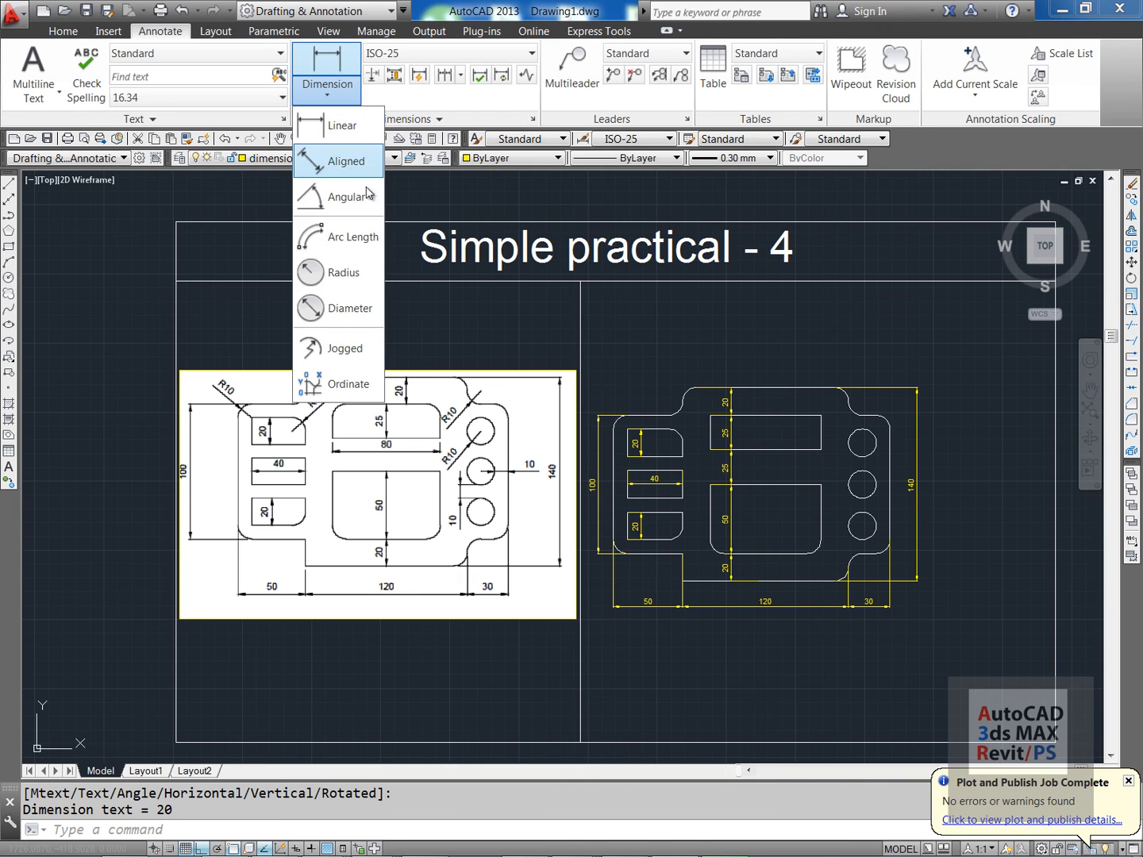
{"action": "left_click", "coordinate": [310, 274]}
{"action": "scroll", "coordinate": [627, 459], "scroll_direction": "up", "scroll_amount": 4}
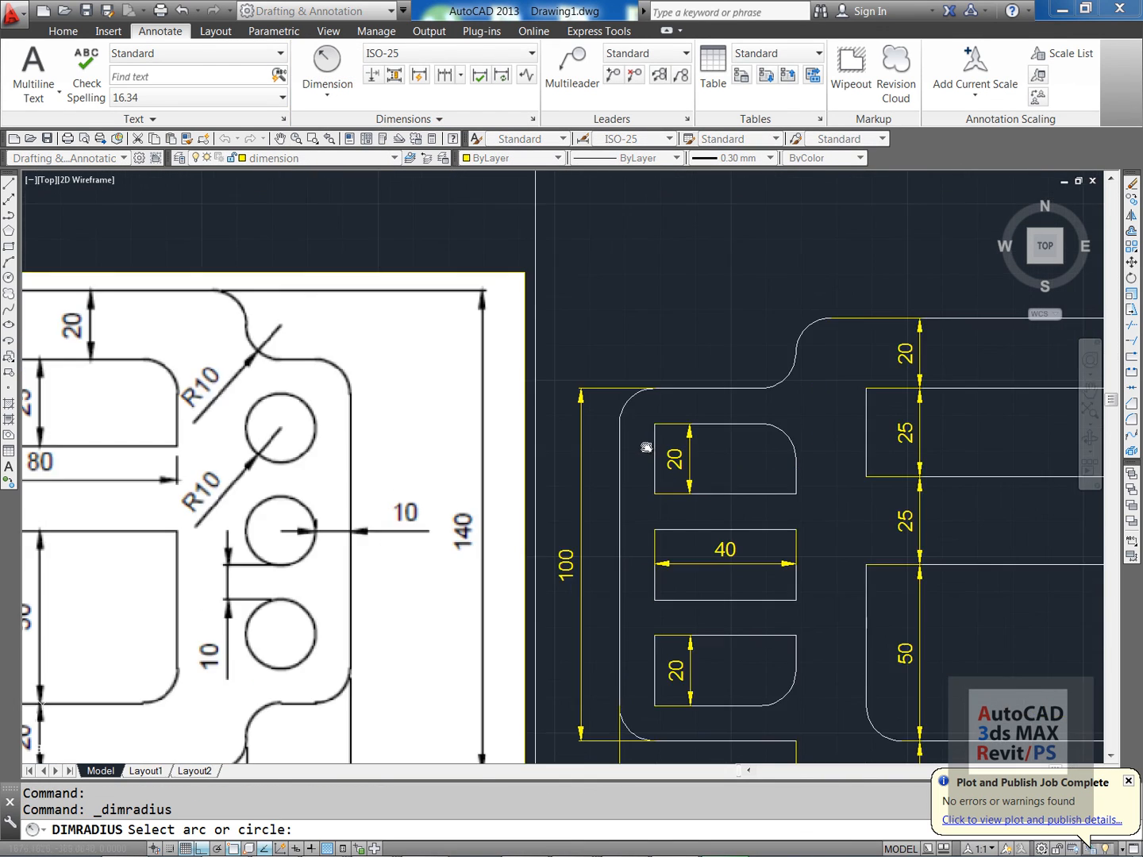
{"action": "left_click", "coordinate": [630, 400]}
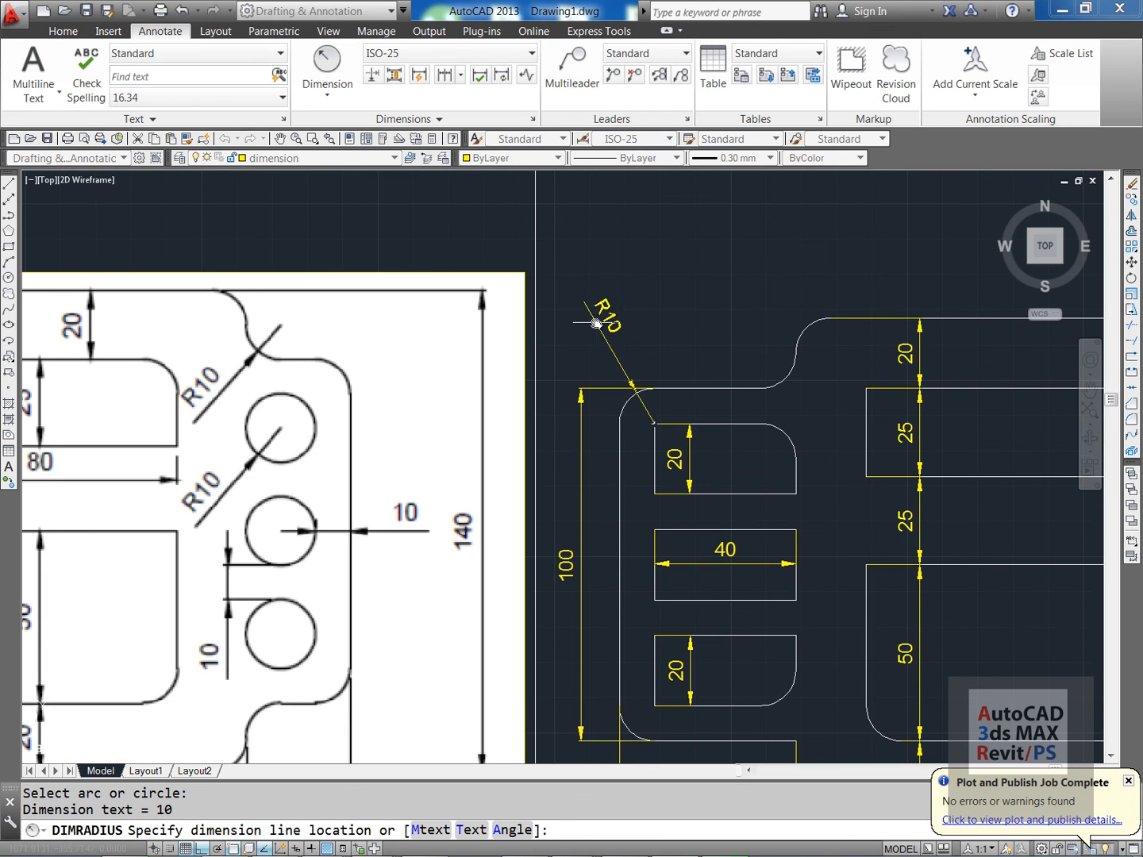
{"action": "left_click", "coordinate": [596, 321]}
- Add a radius dimension to the rounded upper-left corner of the plate's raised middle section, placed above the outline
{"action": "key", "text": "Return"}
{"action": "middle_click_drag", "start_coordinate": [821, 325], "coordinate": [761, 362]}
{"action": "left_click", "coordinate": [747, 359]}
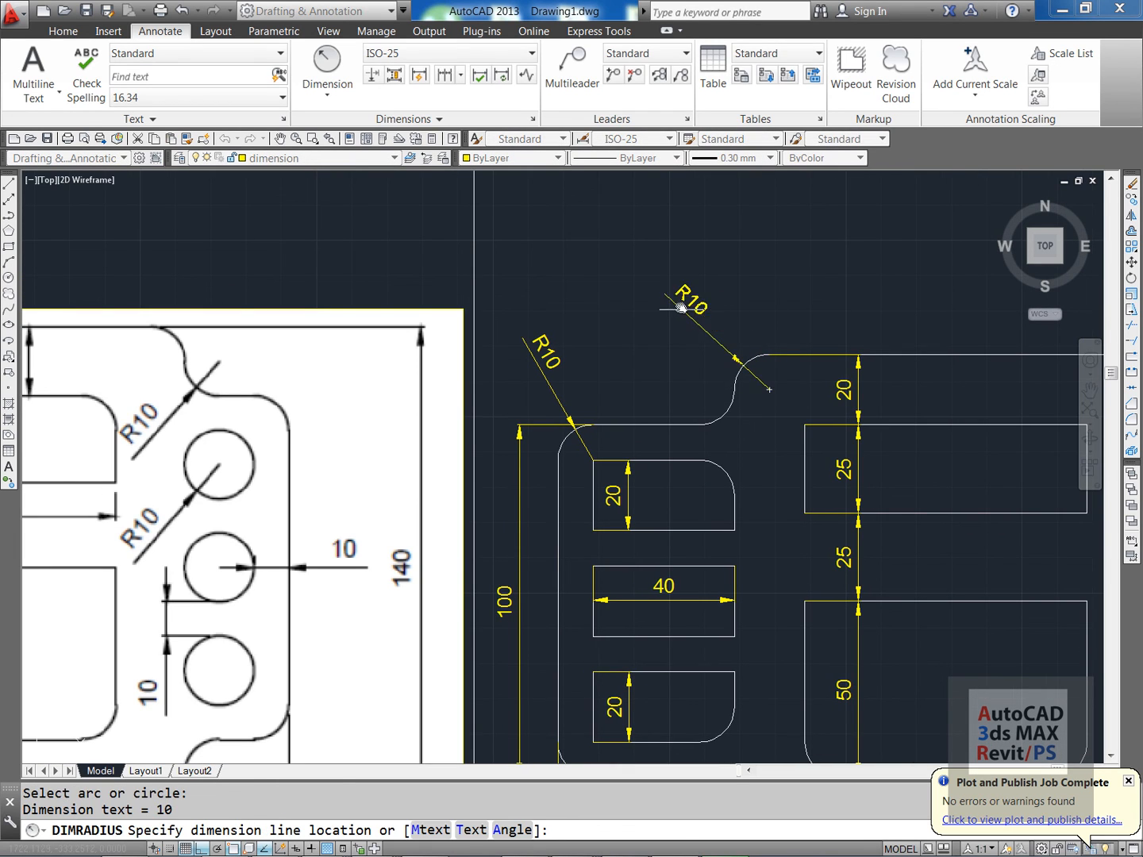
{"action": "left_click", "coordinate": [709, 291]}
- Add a radius dimension to the rounded upper-right corner of the plate's raised middle section, placed above the outline
{"action": "scroll", "coordinate": [877, 365], "scroll_direction": "down", "scroll_amount": 3}
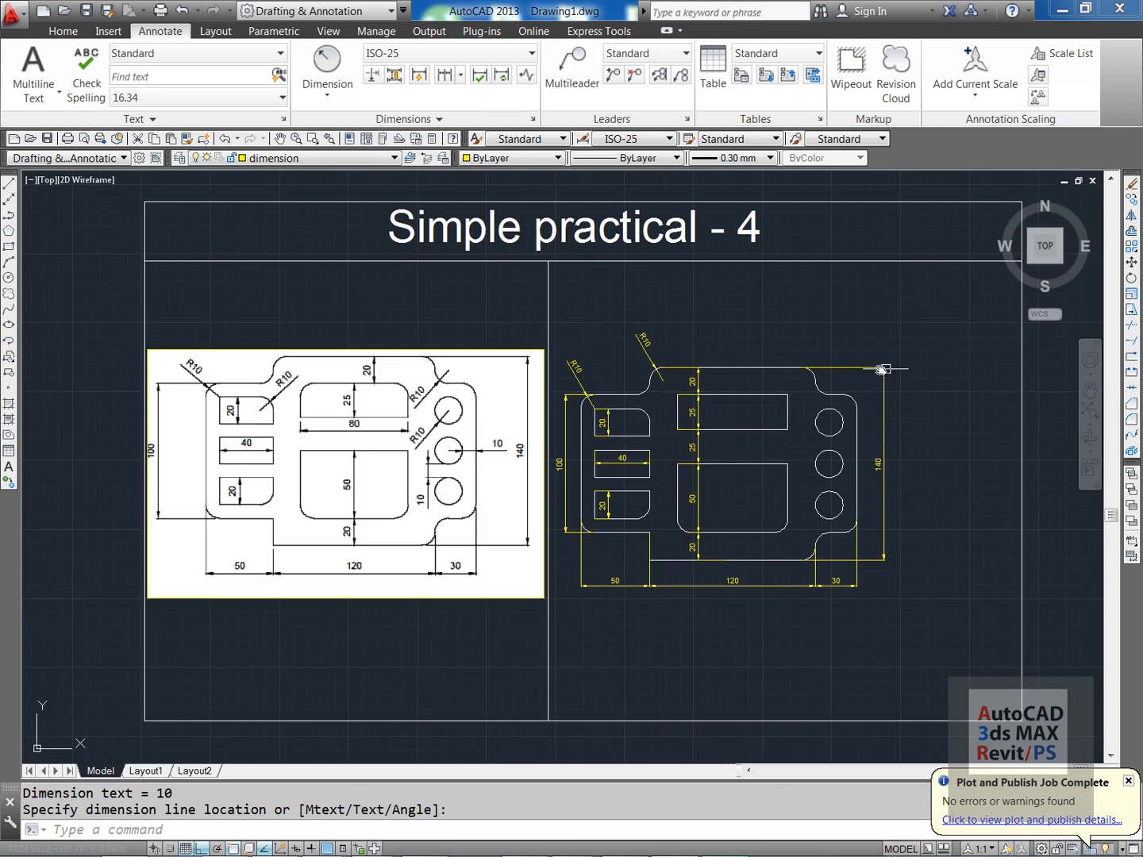
{"action": "scroll", "coordinate": [715, 365], "scroll_direction": "up", "scroll_amount": 3}
{"action": "key", "text": "Return"}
{"action": "left_click", "coordinate": [650, 371]}
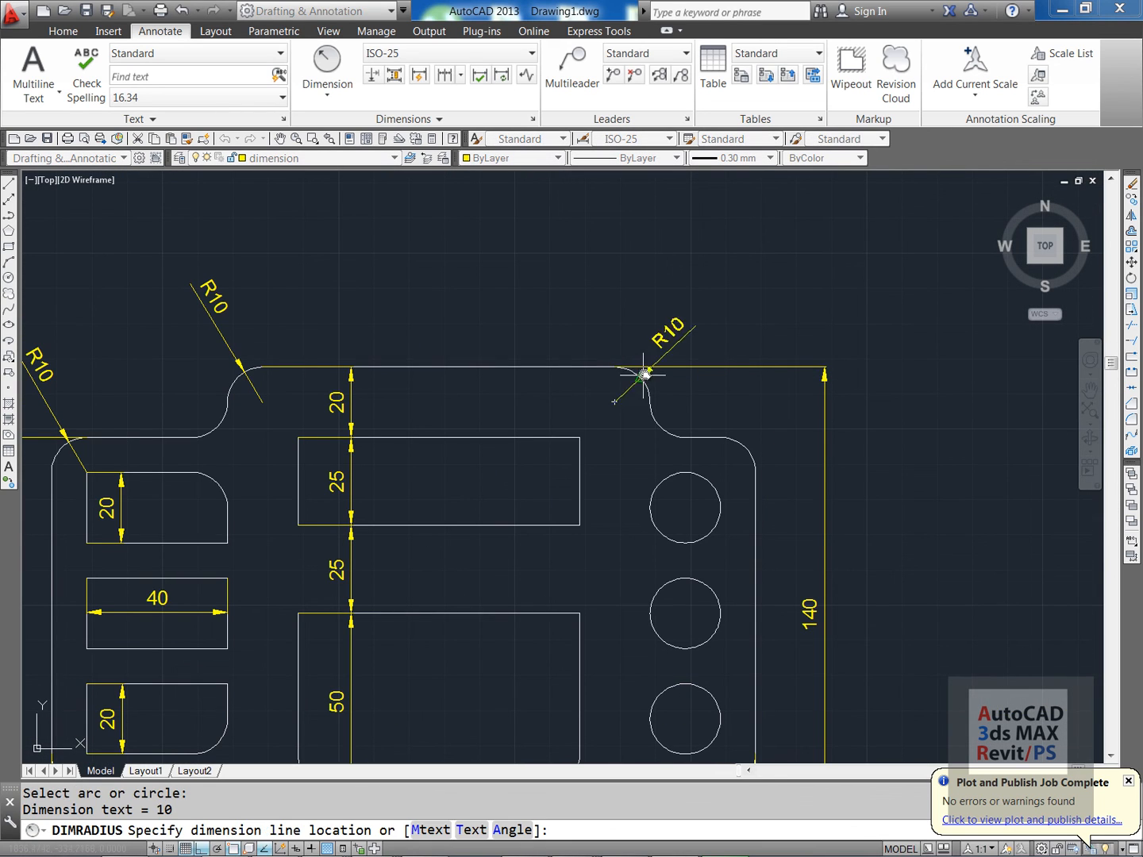
{"action": "left_click", "coordinate": [698, 295]}
- Add a radius dimension to the concave fillet below the plate's right section, with its text up and left of the arc
{"action": "middle_click_drag", "start_coordinate": [726, 392], "coordinate": [753, 328]}
{"action": "scroll", "coordinate": [753, 328], "scroll_direction": "down", "scroll_amount": 3}
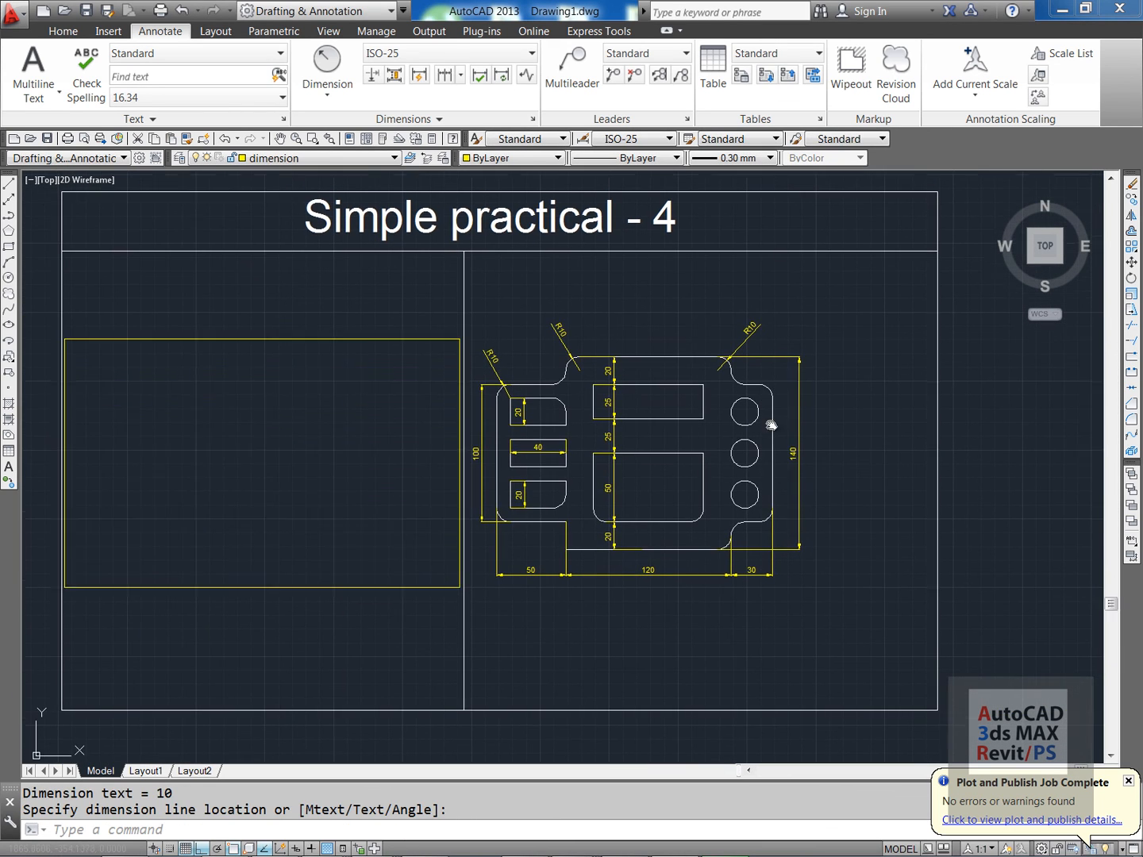
{"action": "key", "text": "Return"}
{"action": "scroll", "coordinate": [753, 568], "scroll_direction": "up", "scroll_amount": 2}
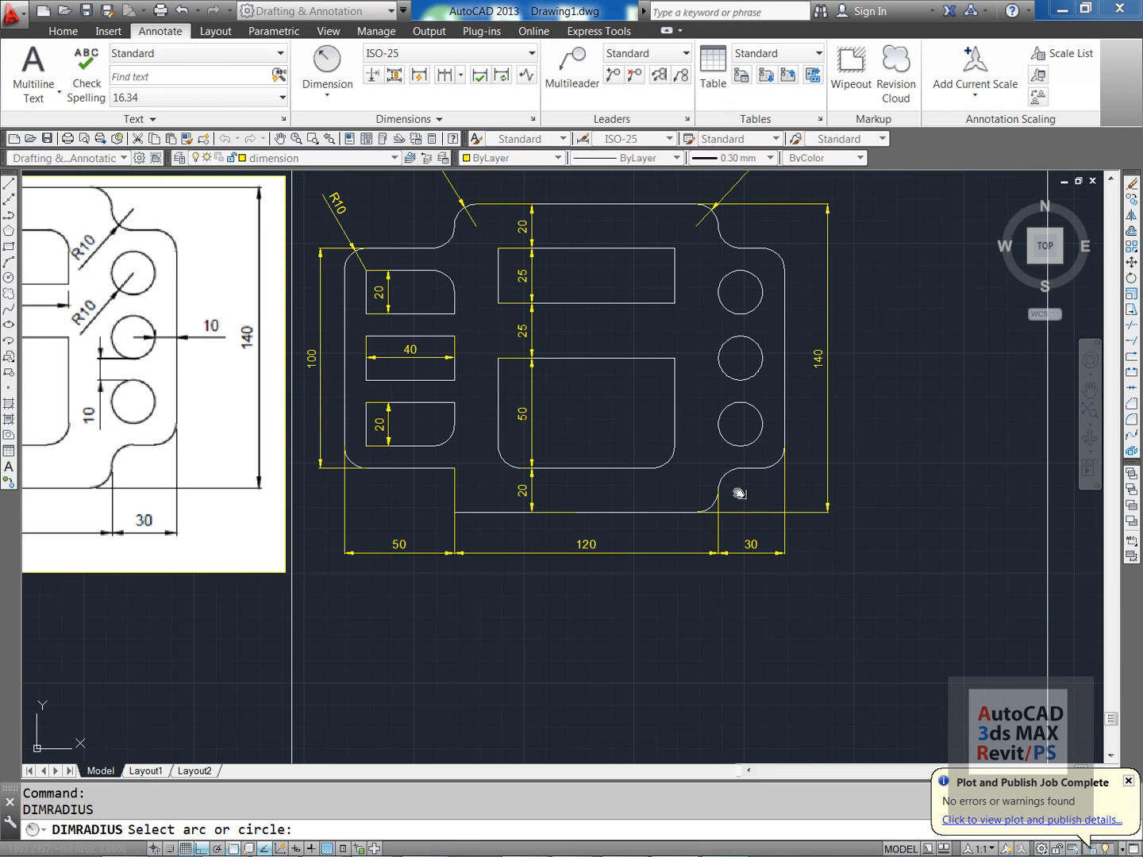
{"action": "left_click", "coordinate": [723, 473]}
{"action": "left_click", "coordinate": [702, 448]}
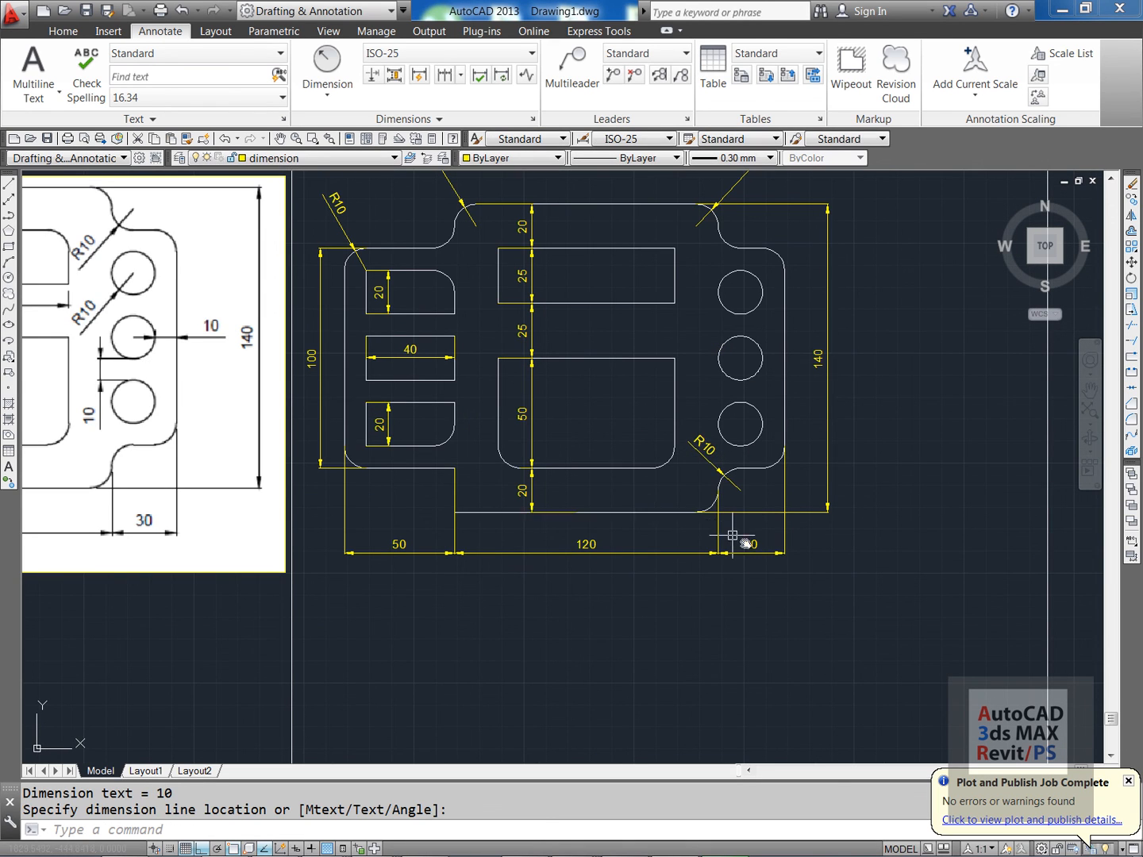
- Add a horizontal linear dimension between the middle circle's right side and the plate's right edge, placed just above the circle
{"action": "middle_click_drag", "start_coordinate": [647, 521], "coordinate": [690, 543]}
{"action": "scroll", "coordinate": [695, 552], "scroll_direction": "down", "scroll_amount": 2}
{"action": "scroll", "coordinate": [769, 468], "scroll_direction": "up", "scroll_amount": 2}
{"action": "middle_click_drag", "start_coordinate": [771, 472], "coordinate": [771, 505]}
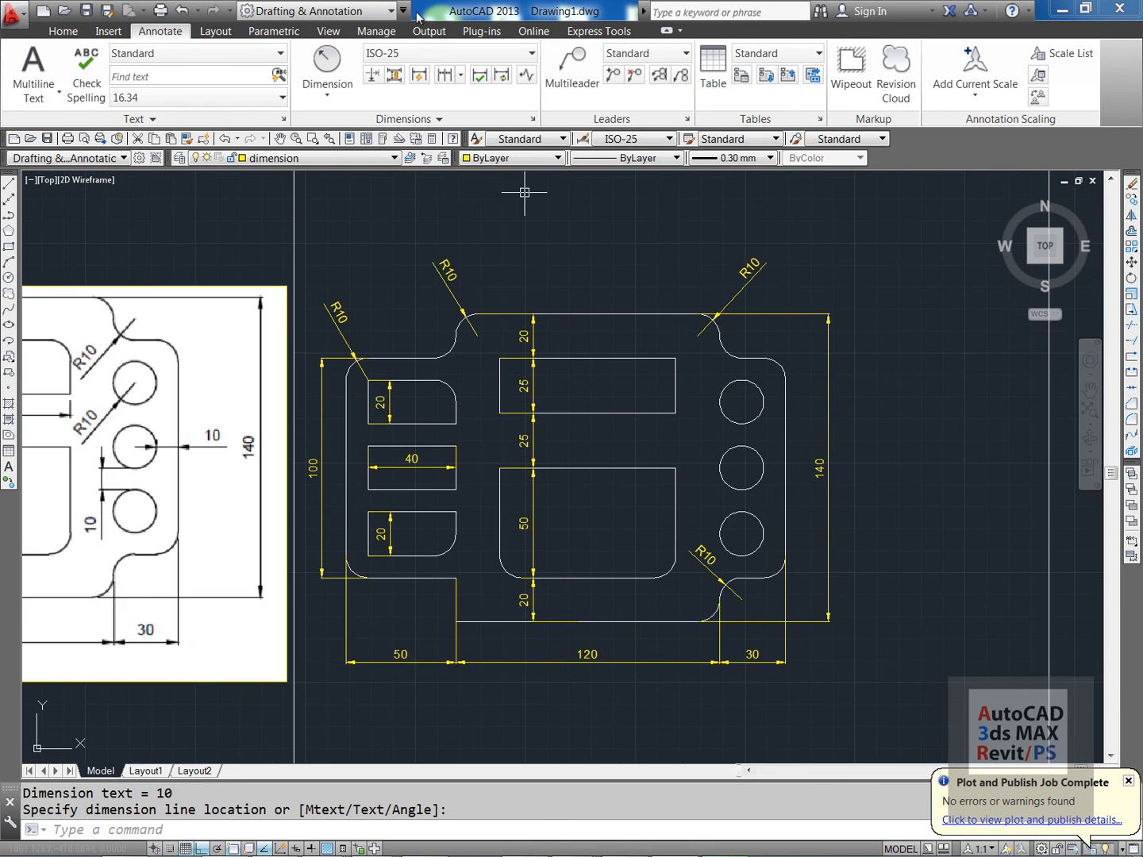
{"action": "left_click", "coordinate": [327, 91]}
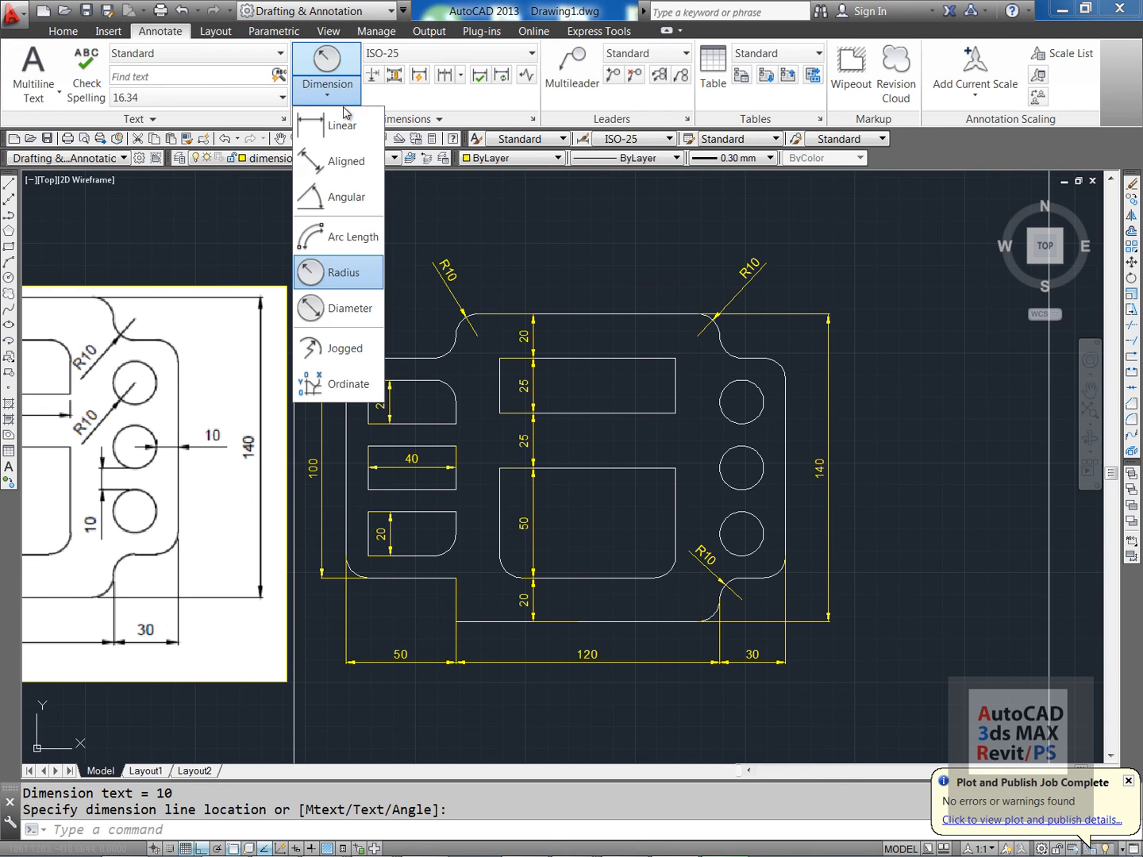
{"action": "left_click", "coordinate": [330, 125]}
{"action": "scroll", "coordinate": [762, 469], "scroll_direction": "up", "scroll_amount": 3}
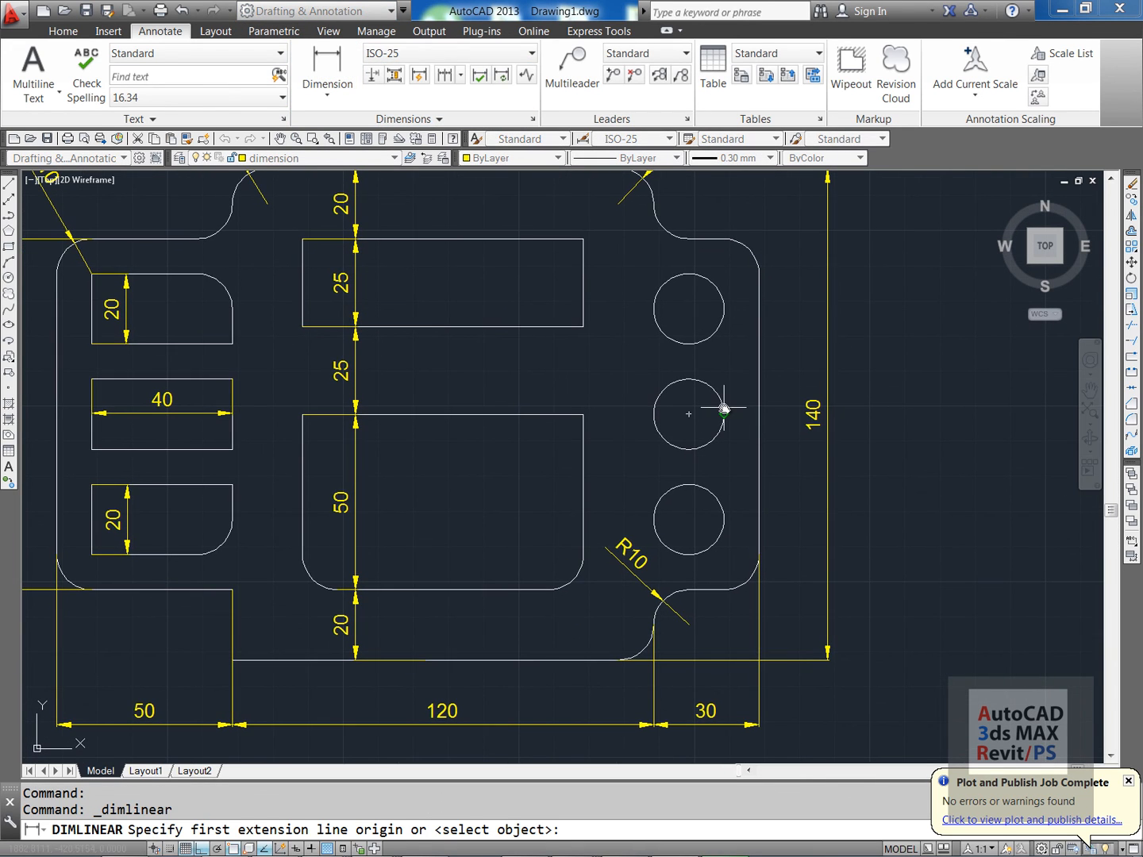
{"action": "left_click", "coordinate": [723, 409]}
{"action": "left_click", "coordinate": [689, 413]}
{"action": "left_click", "coordinate": [748, 373]}
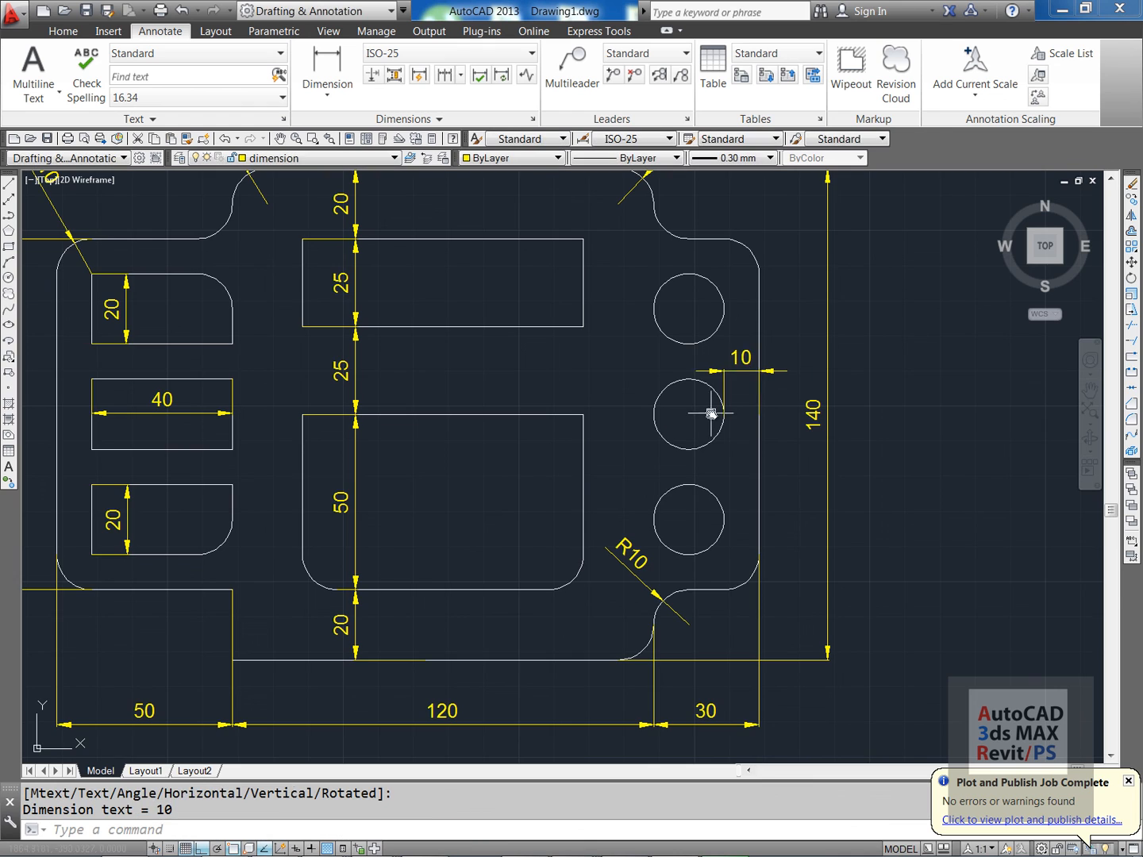
- Add a vertical linear dimension for the gap between the middle and lower circles, placed left of the circles
{"action": "scroll", "coordinate": [798, 426], "scroll_direction": "down", "scroll_amount": 2}
{"action": "key", "text": "Return"}
{"action": "left_click", "coordinate": [775, 418]}
{"action": "left_click", "coordinate": [774, 462]}
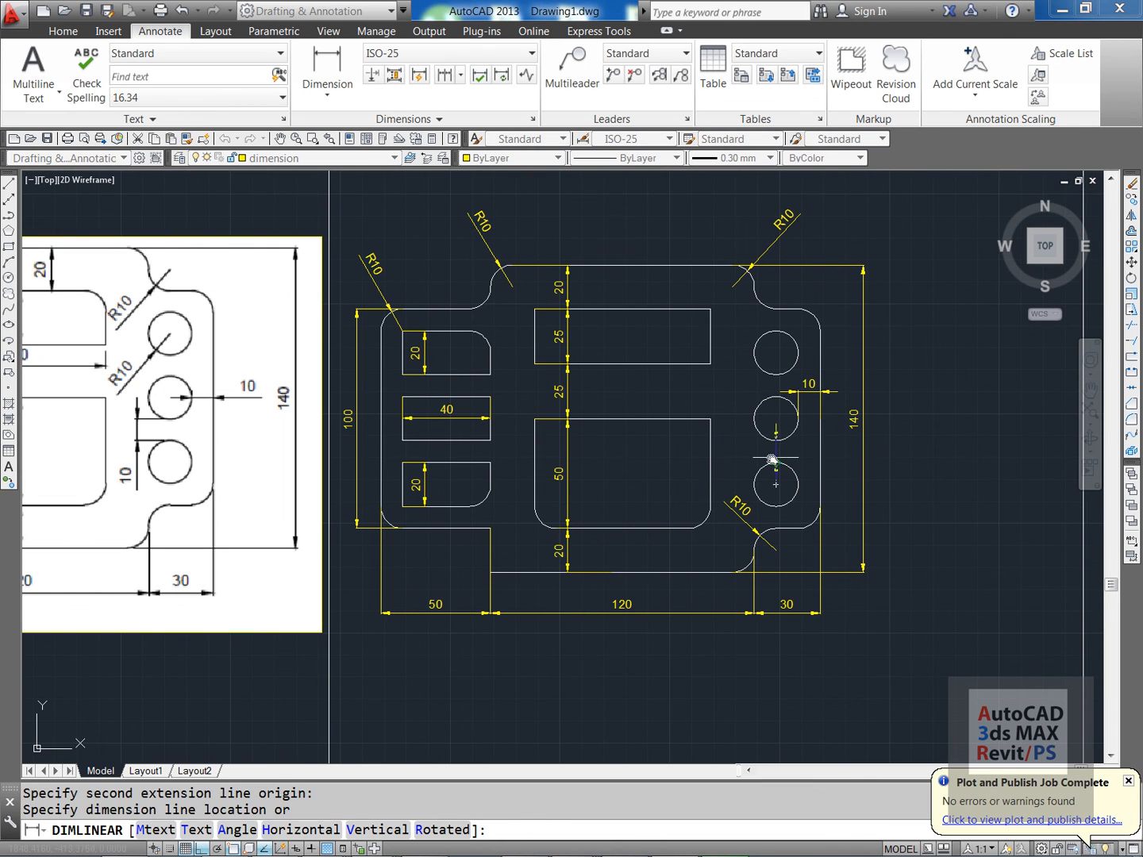
{"action": "left_click", "coordinate": [735, 454]}
{"action": "scroll", "coordinate": [811, 458], "scroll_direction": "down", "scroll_amount": 3}
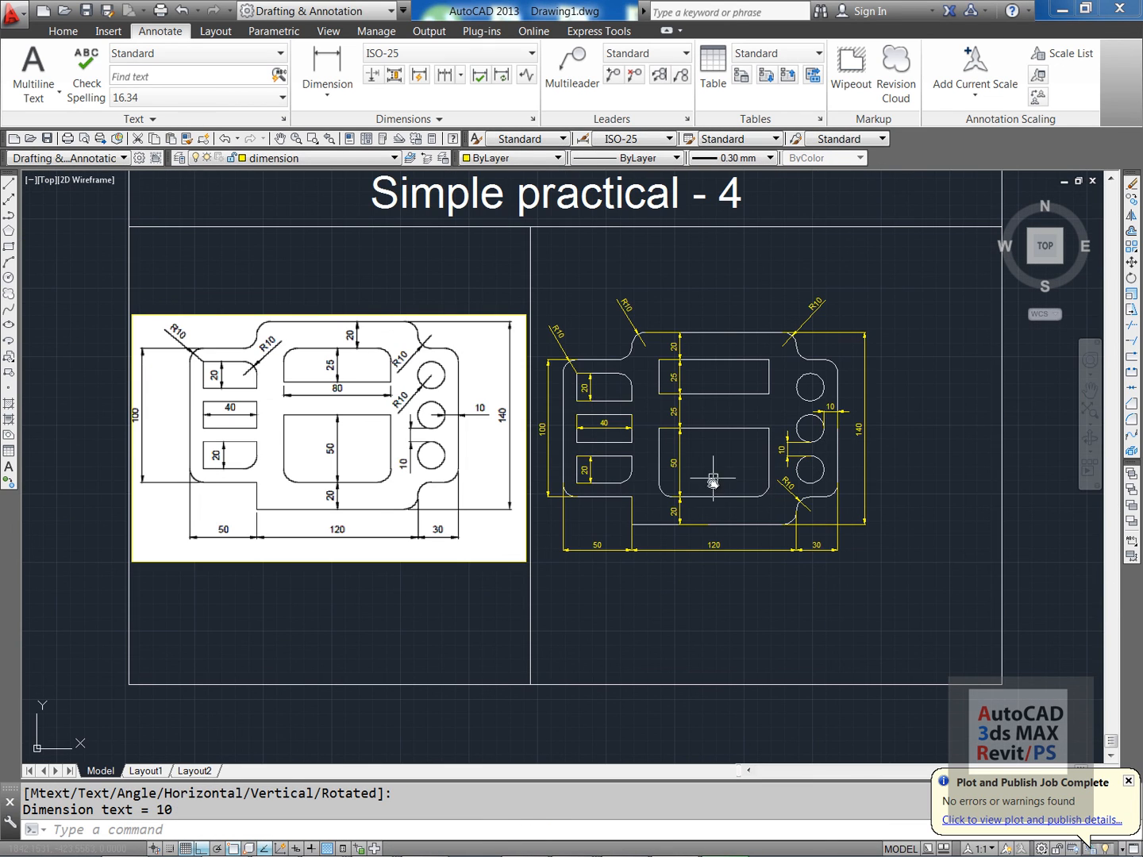